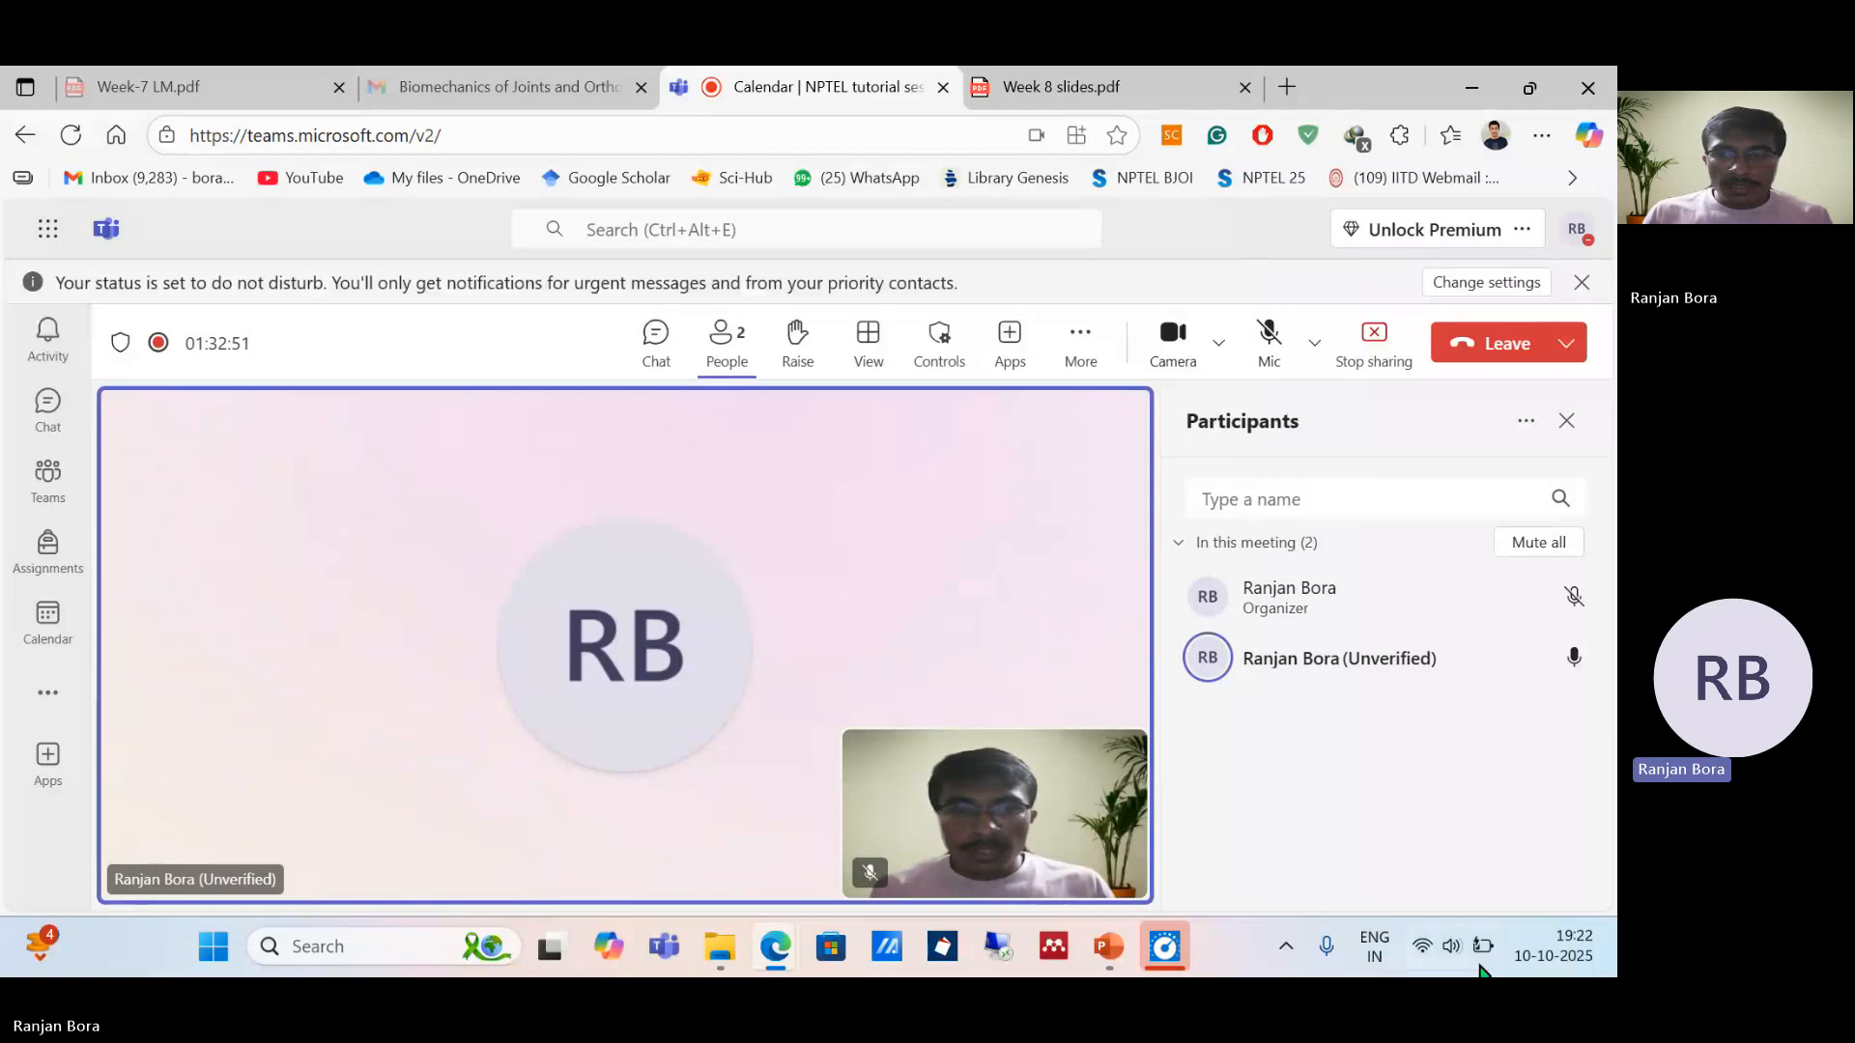
Step: Switch to OpenSim and open the recent model gait2392_simbody.osim from the OpenSim 4.5 Resources folder
{"action": "left_click", "coordinate": [1614, 973]}
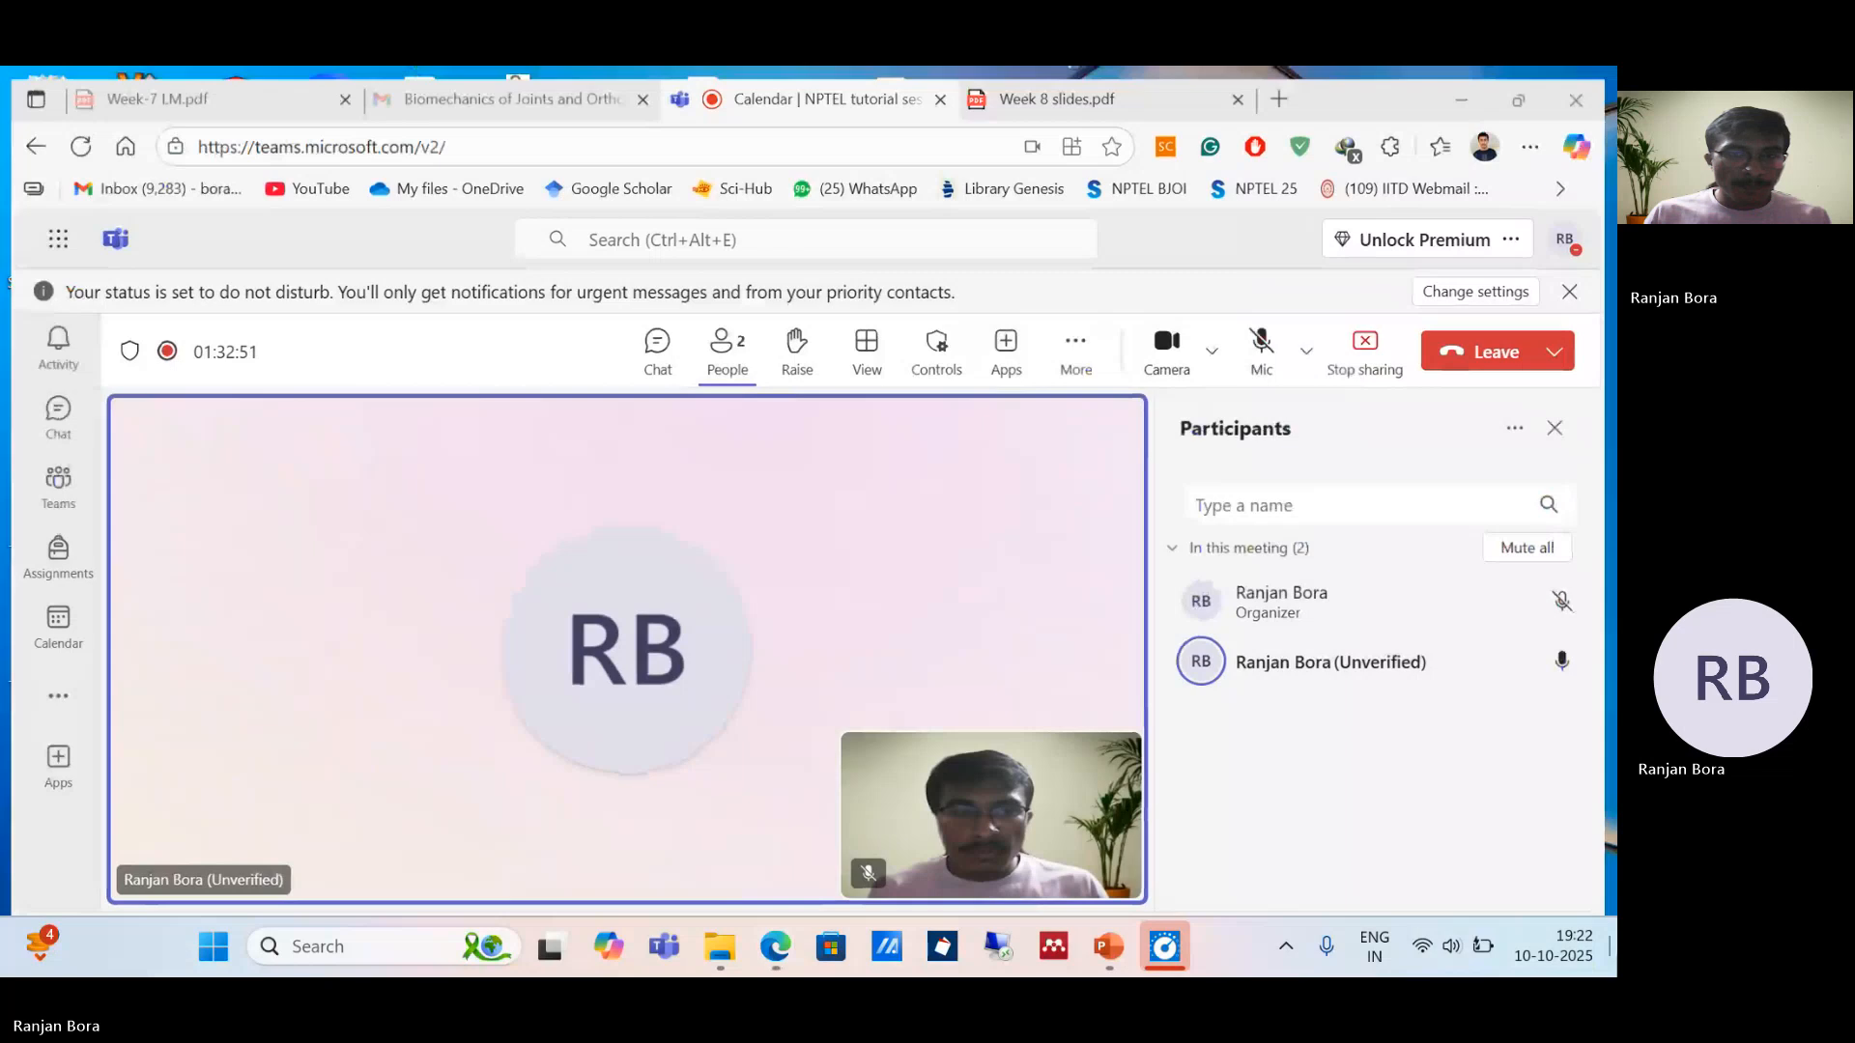
{"action": "double_click", "coordinate": [241, 780]}
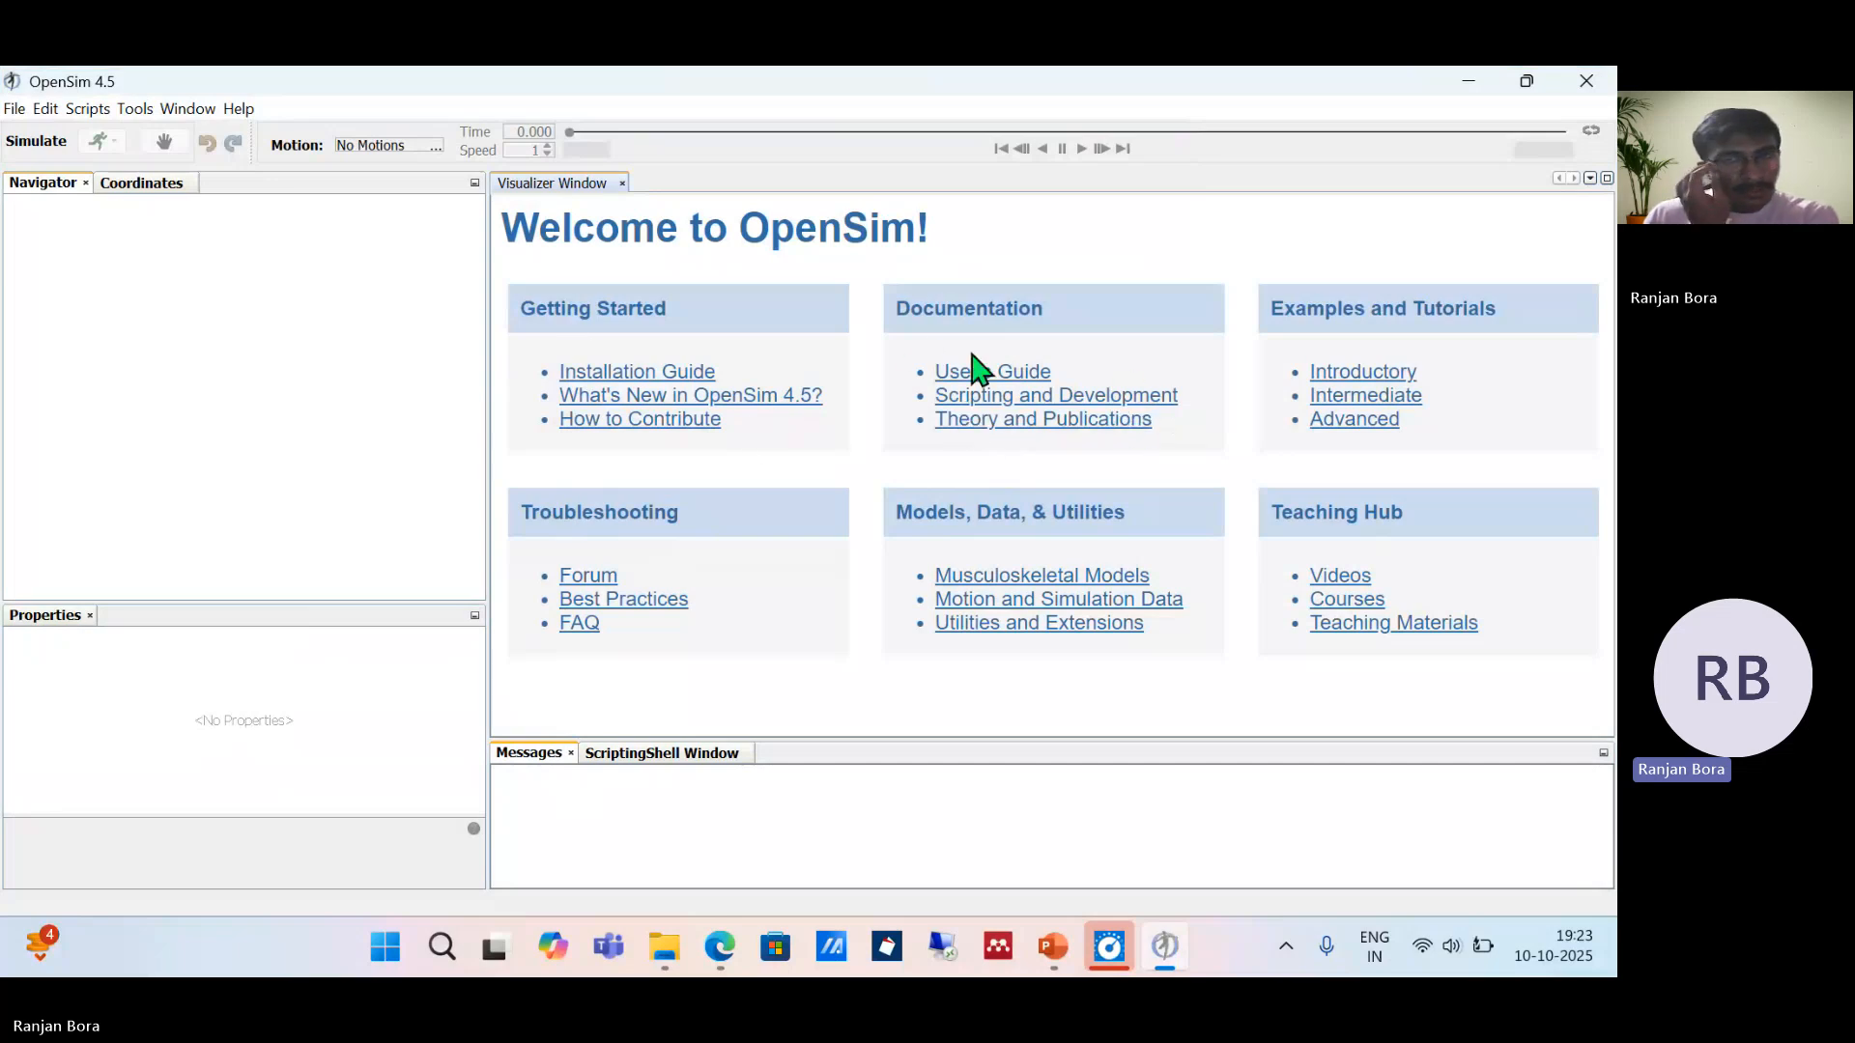
{"action": "left_click", "coordinate": [15, 110]}
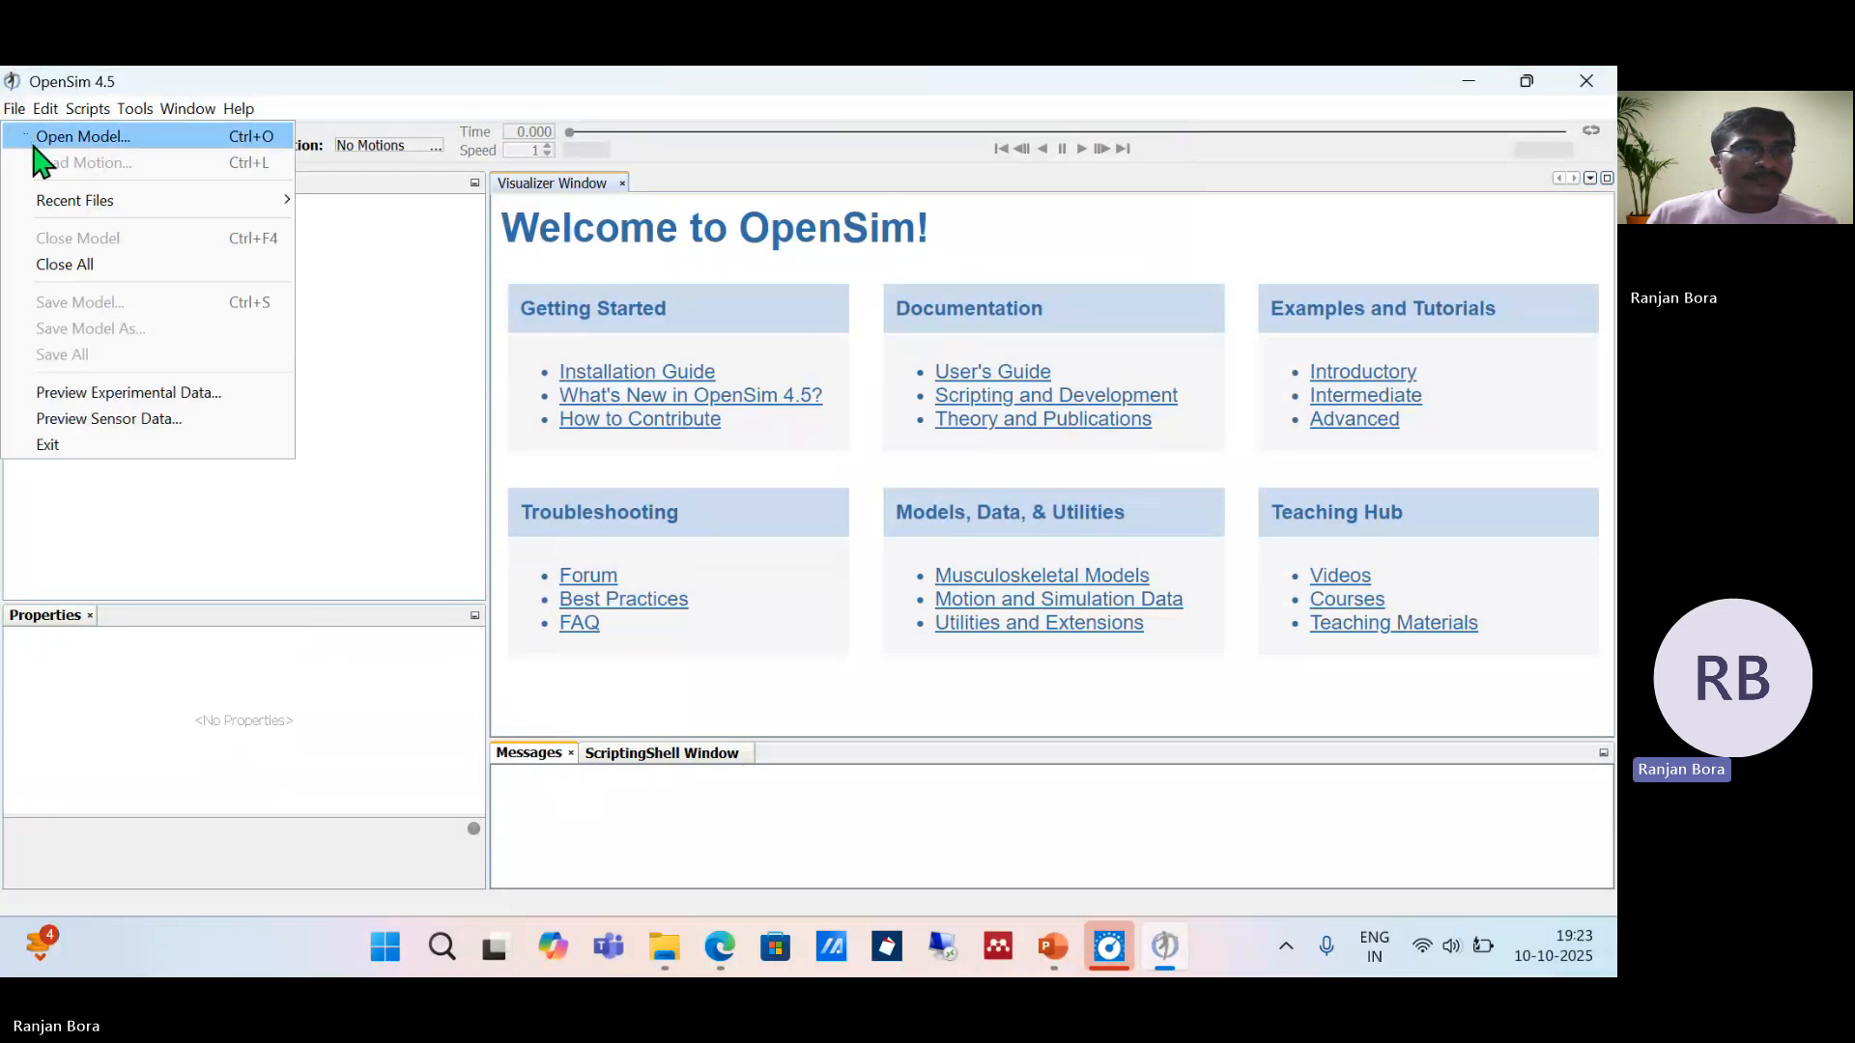
{"action": "mouse_move", "coordinate": [128, 207]}
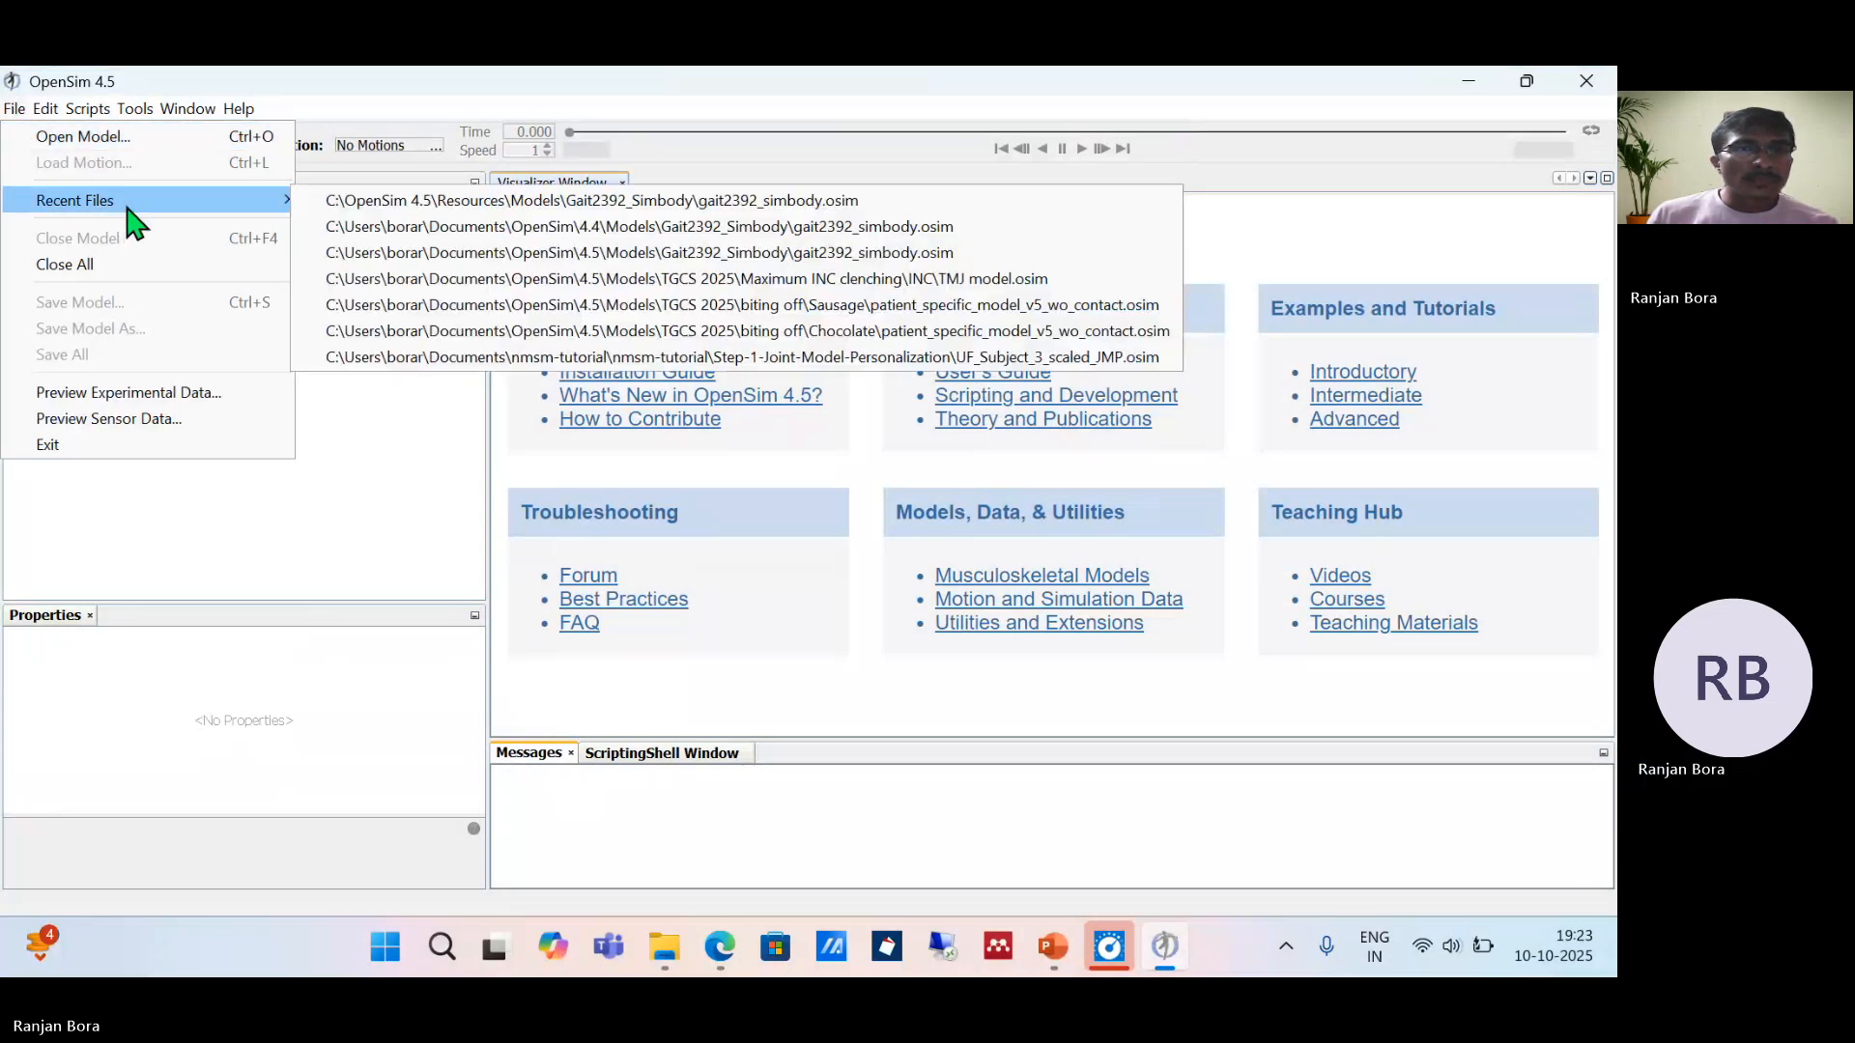
{"action": "left_click", "coordinate": [434, 205]}
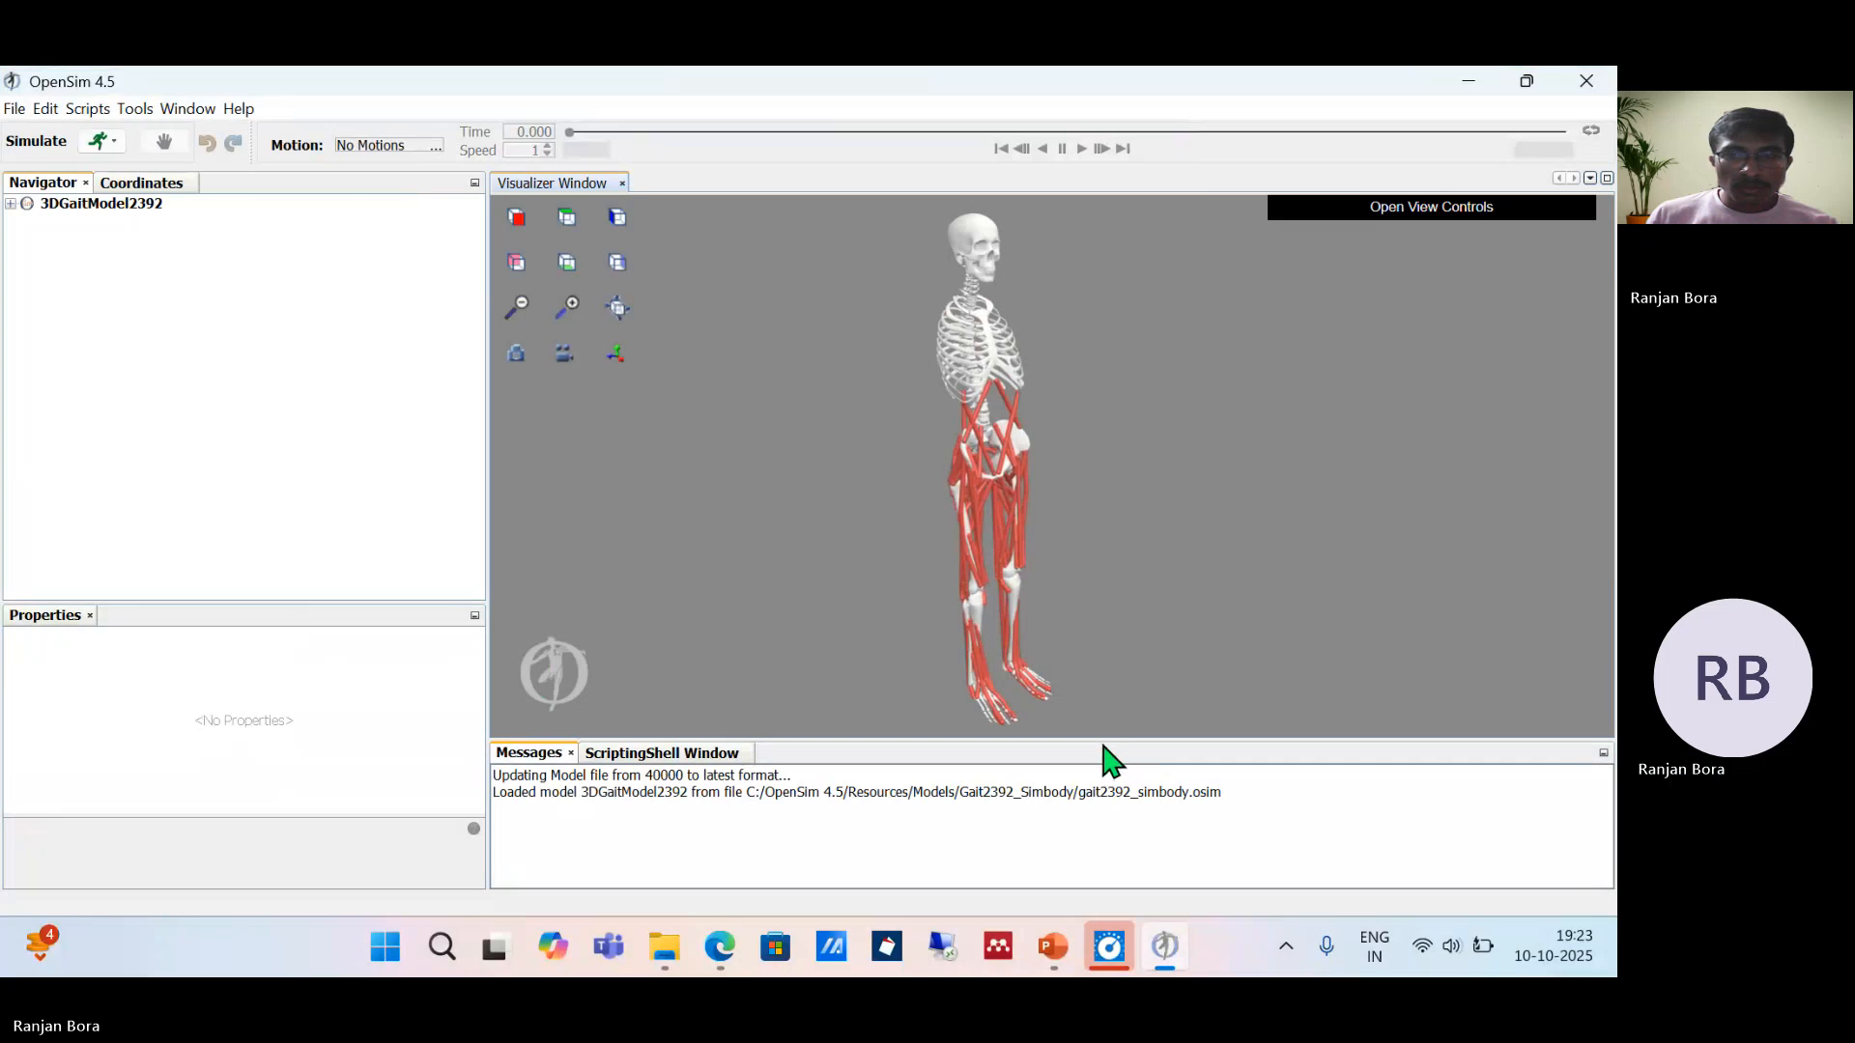
Step: Enlarge the 3D view area and examine the full skeleton and its leg muscles from the front
{"action": "left_click_drag", "start_coordinate": [1107, 758], "coordinate": [1099, 821]}
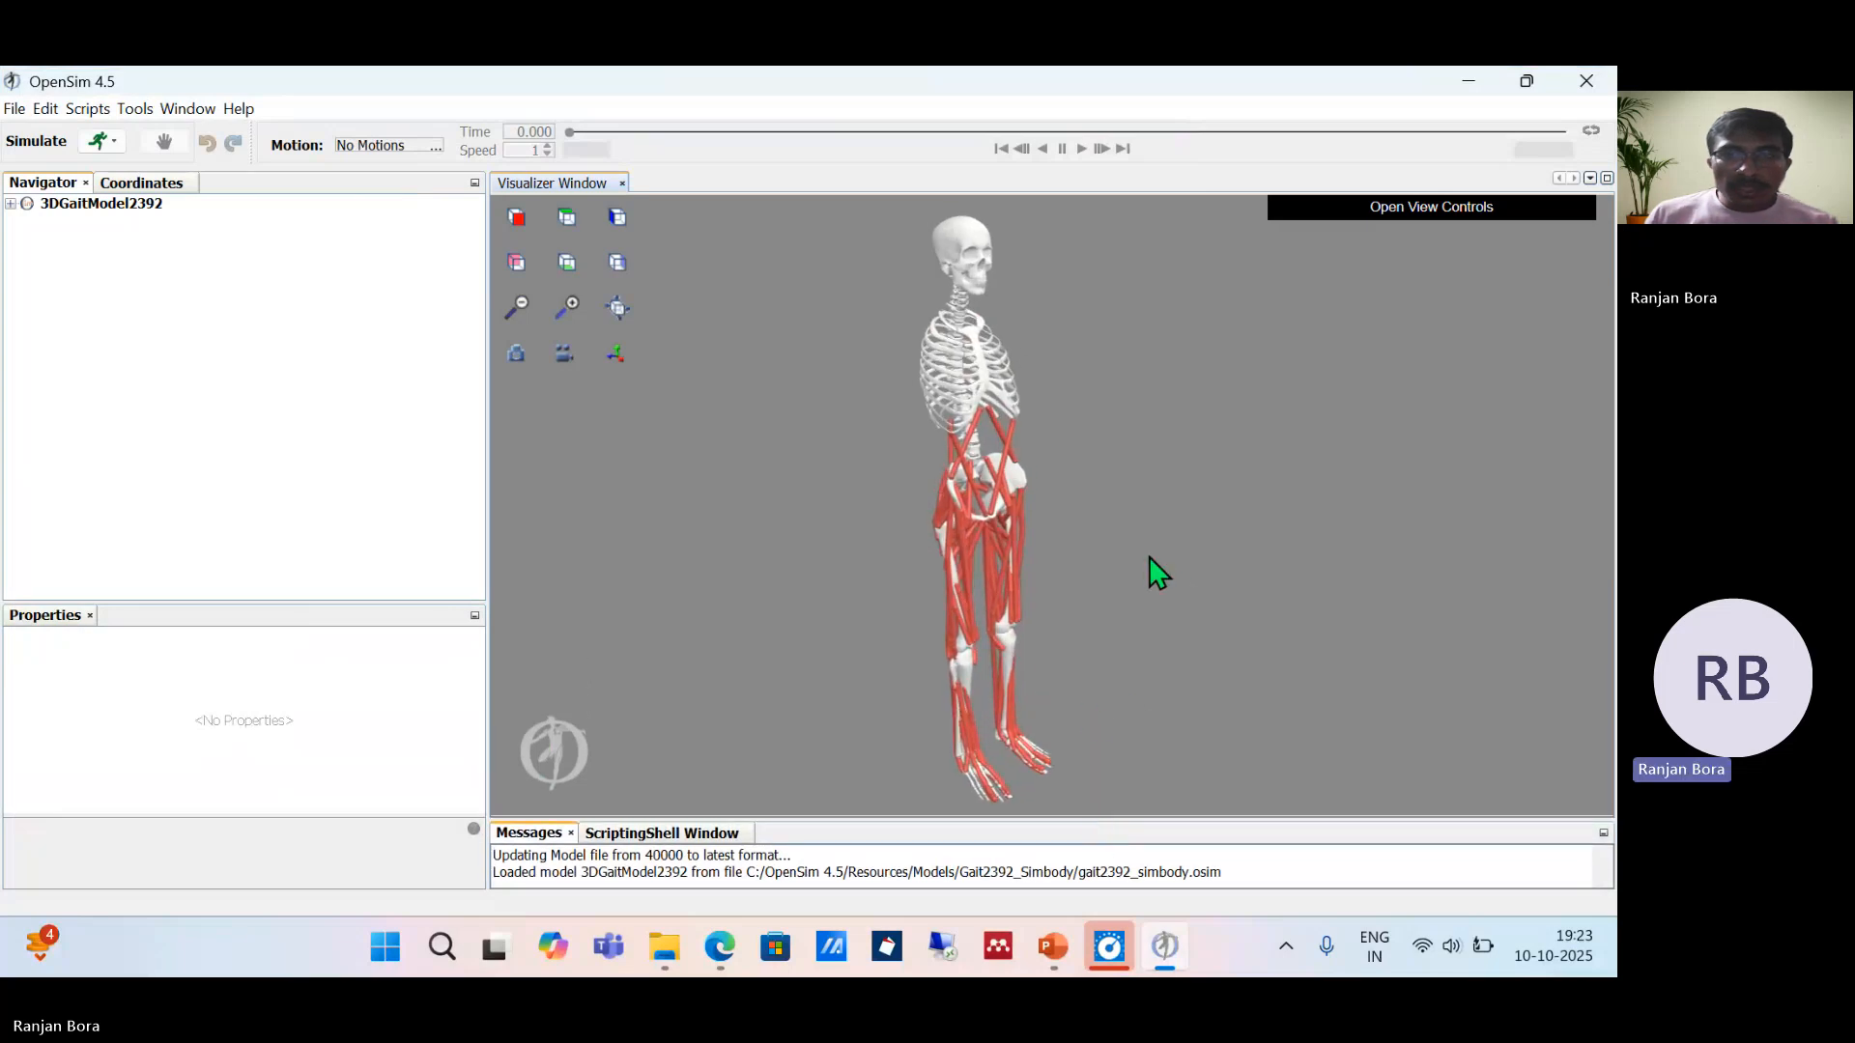
{"action": "left_click_drag", "start_coordinate": [1149, 556], "coordinate": [960, 465]}
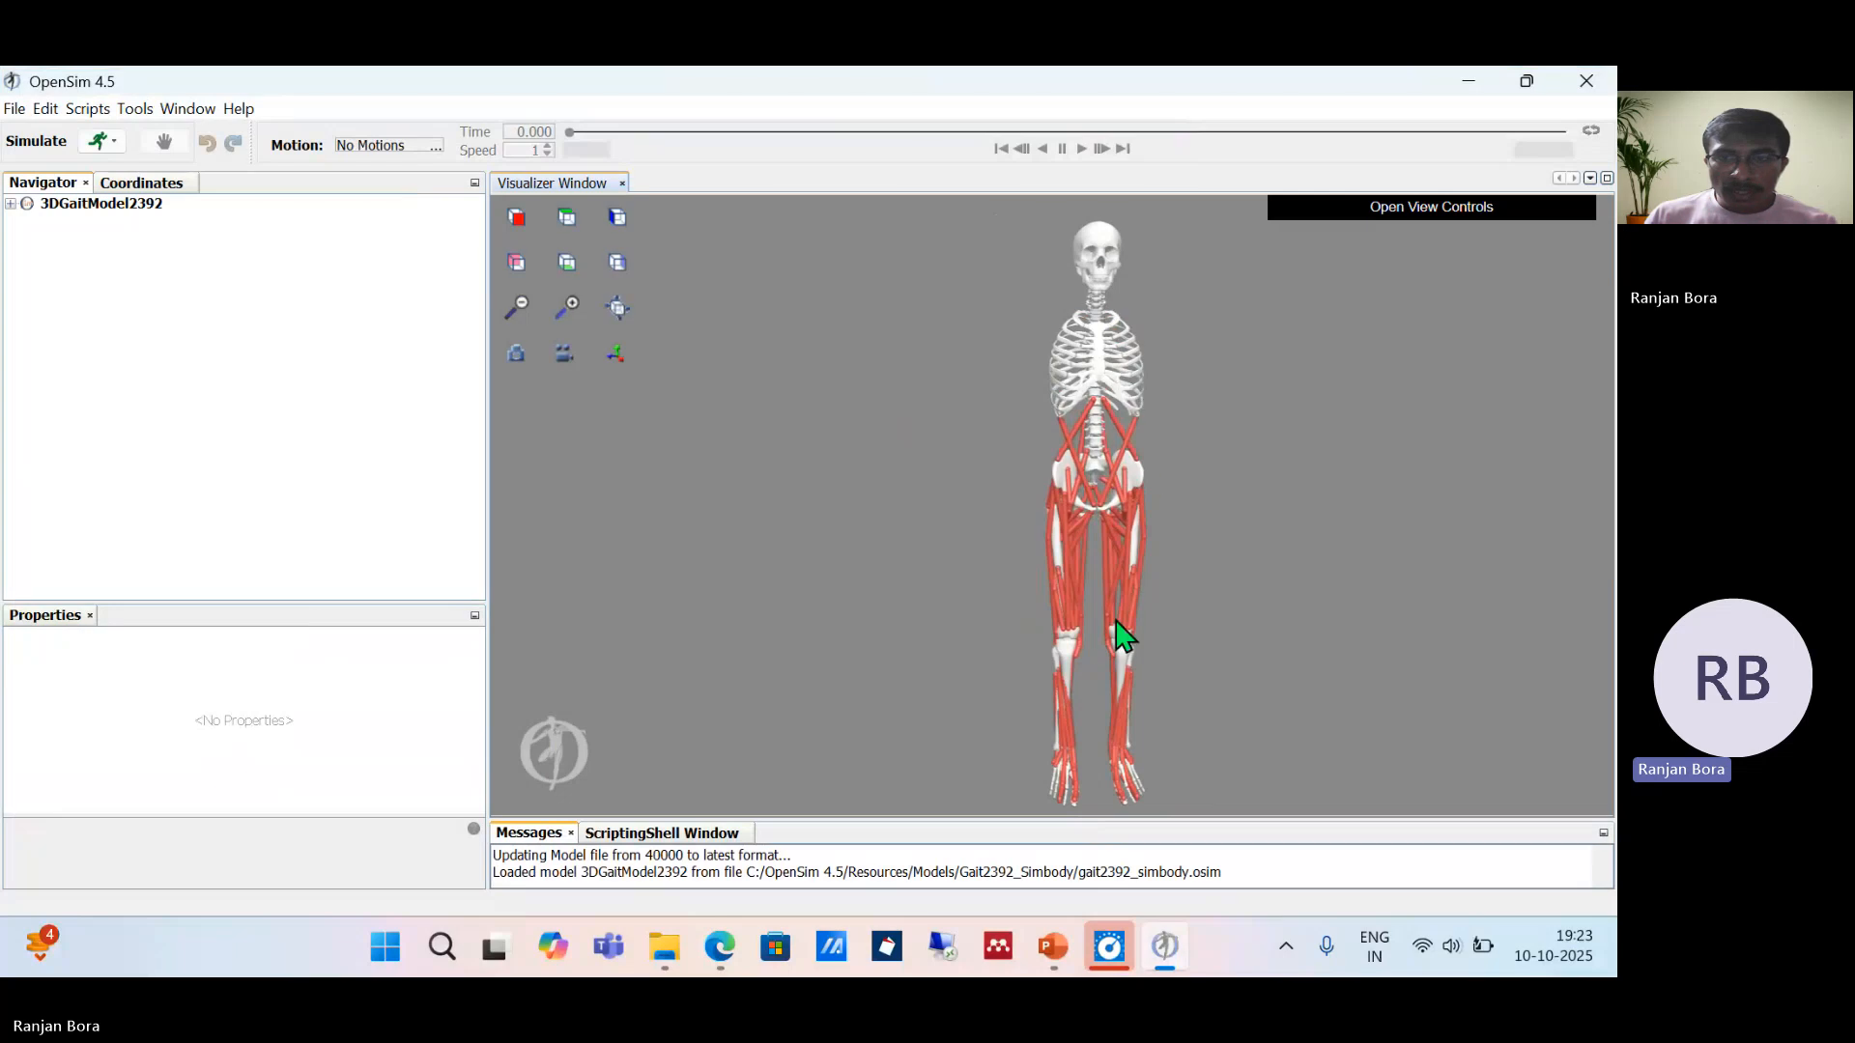
{"action": "scroll", "coordinate": [1079, 674], "scroll_direction": "up", "scroll_amount": 2}
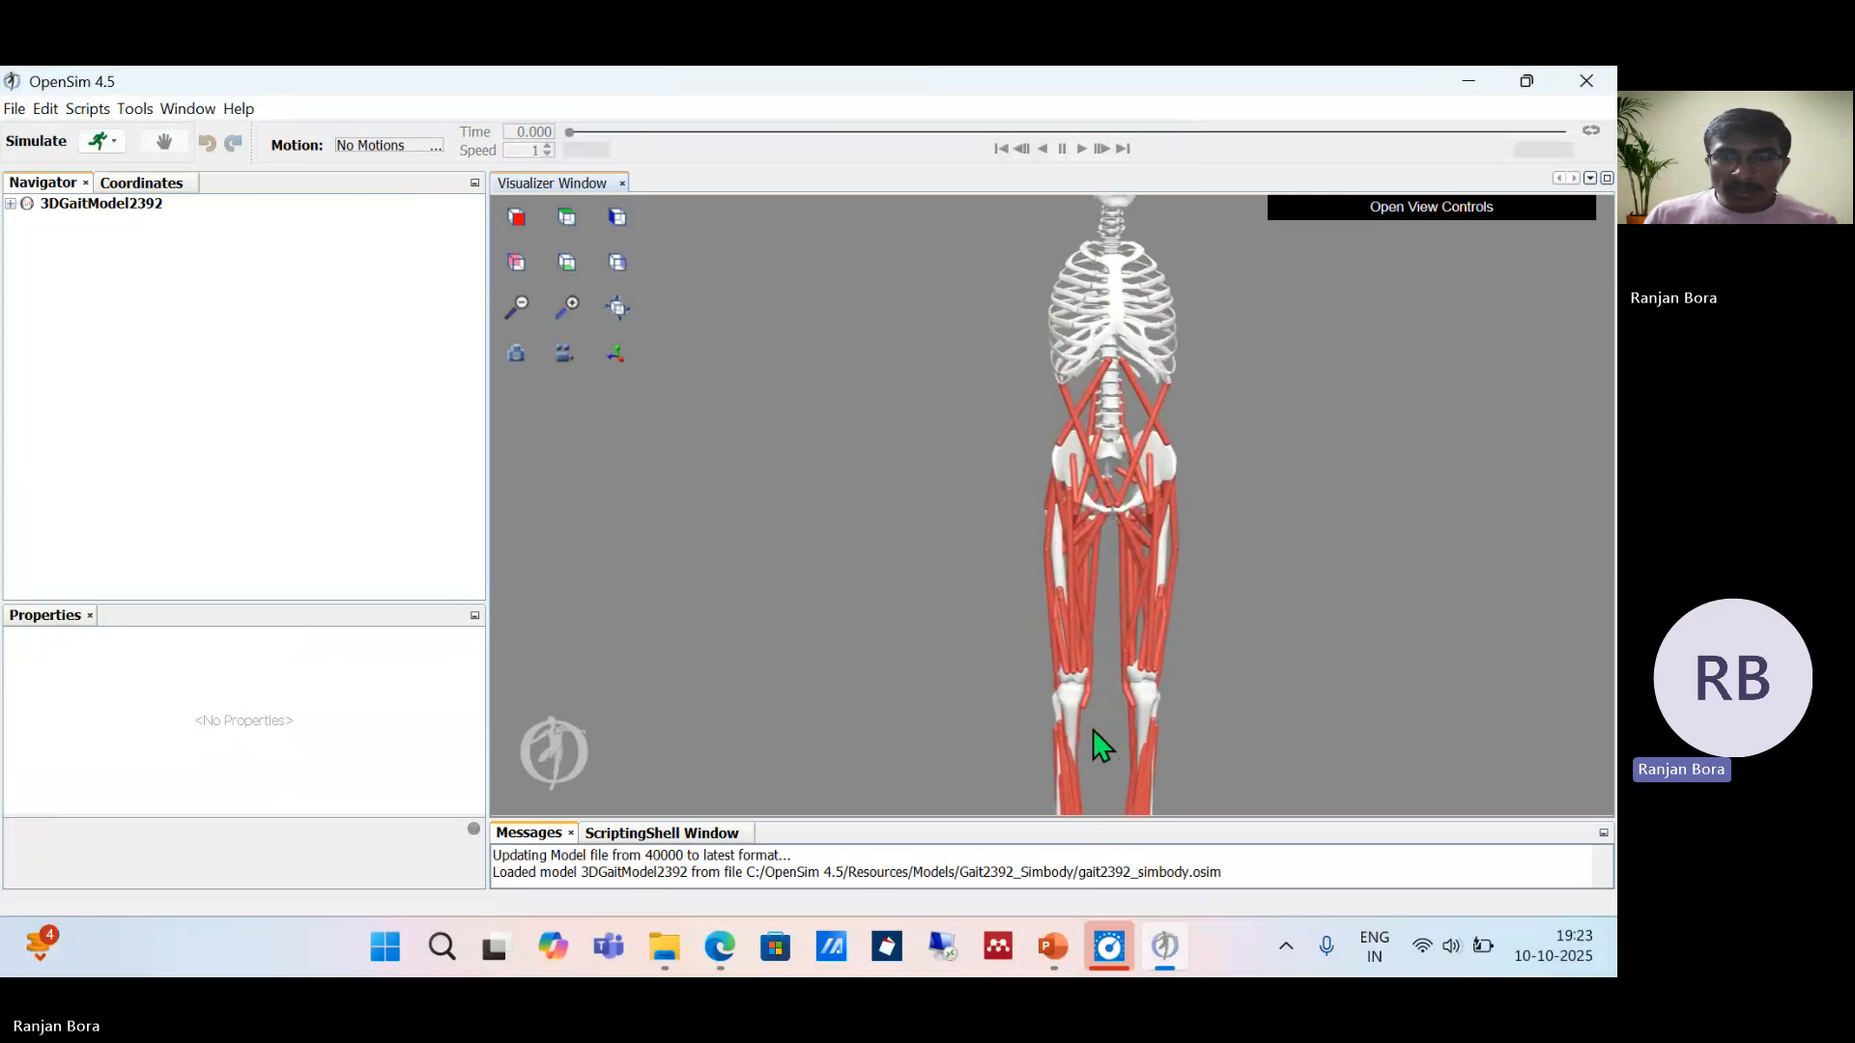
{"action": "scroll", "coordinate": [1139, 597], "scroll_direction": "down", "scroll_amount": 3}
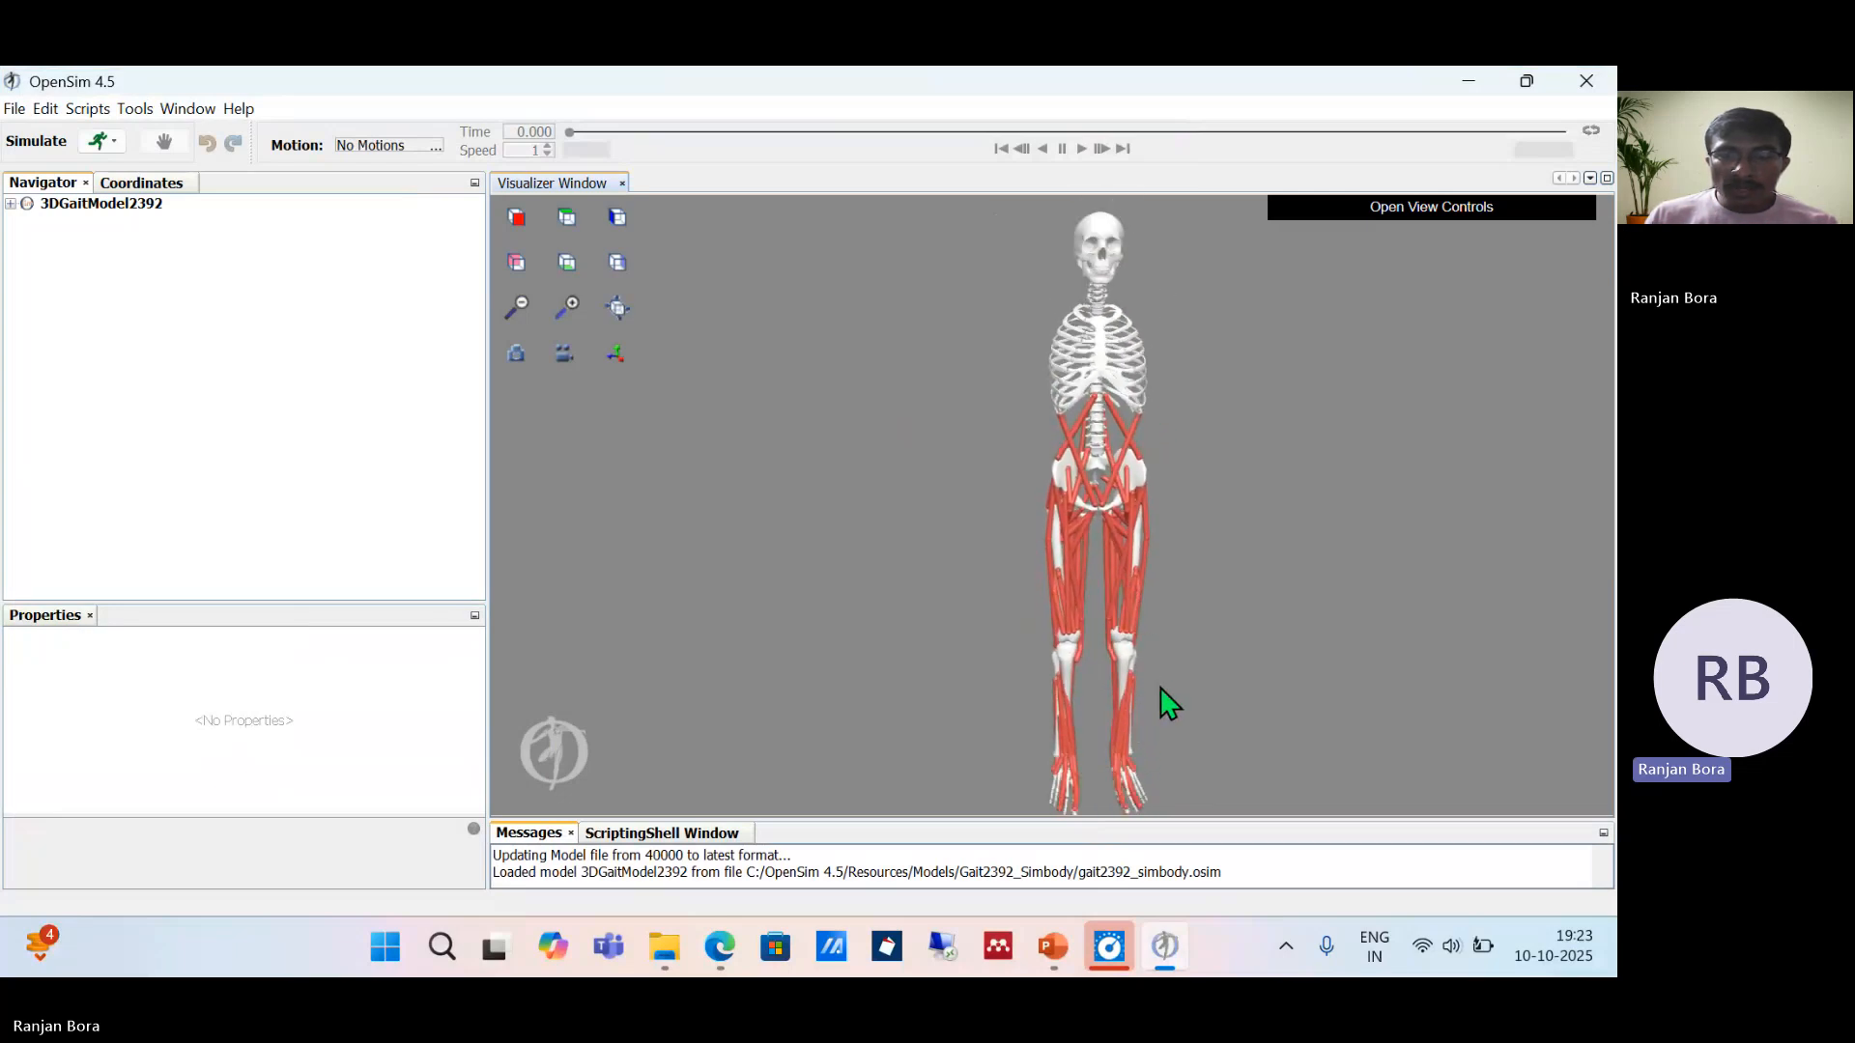
{"action": "scroll", "coordinate": [1151, 656], "scroll_direction": "up", "scroll_amount": 2}
{"action": "scroll", "coordinate": [1127, 541], "scroll_direction": "down", "scroll_amount": 2}
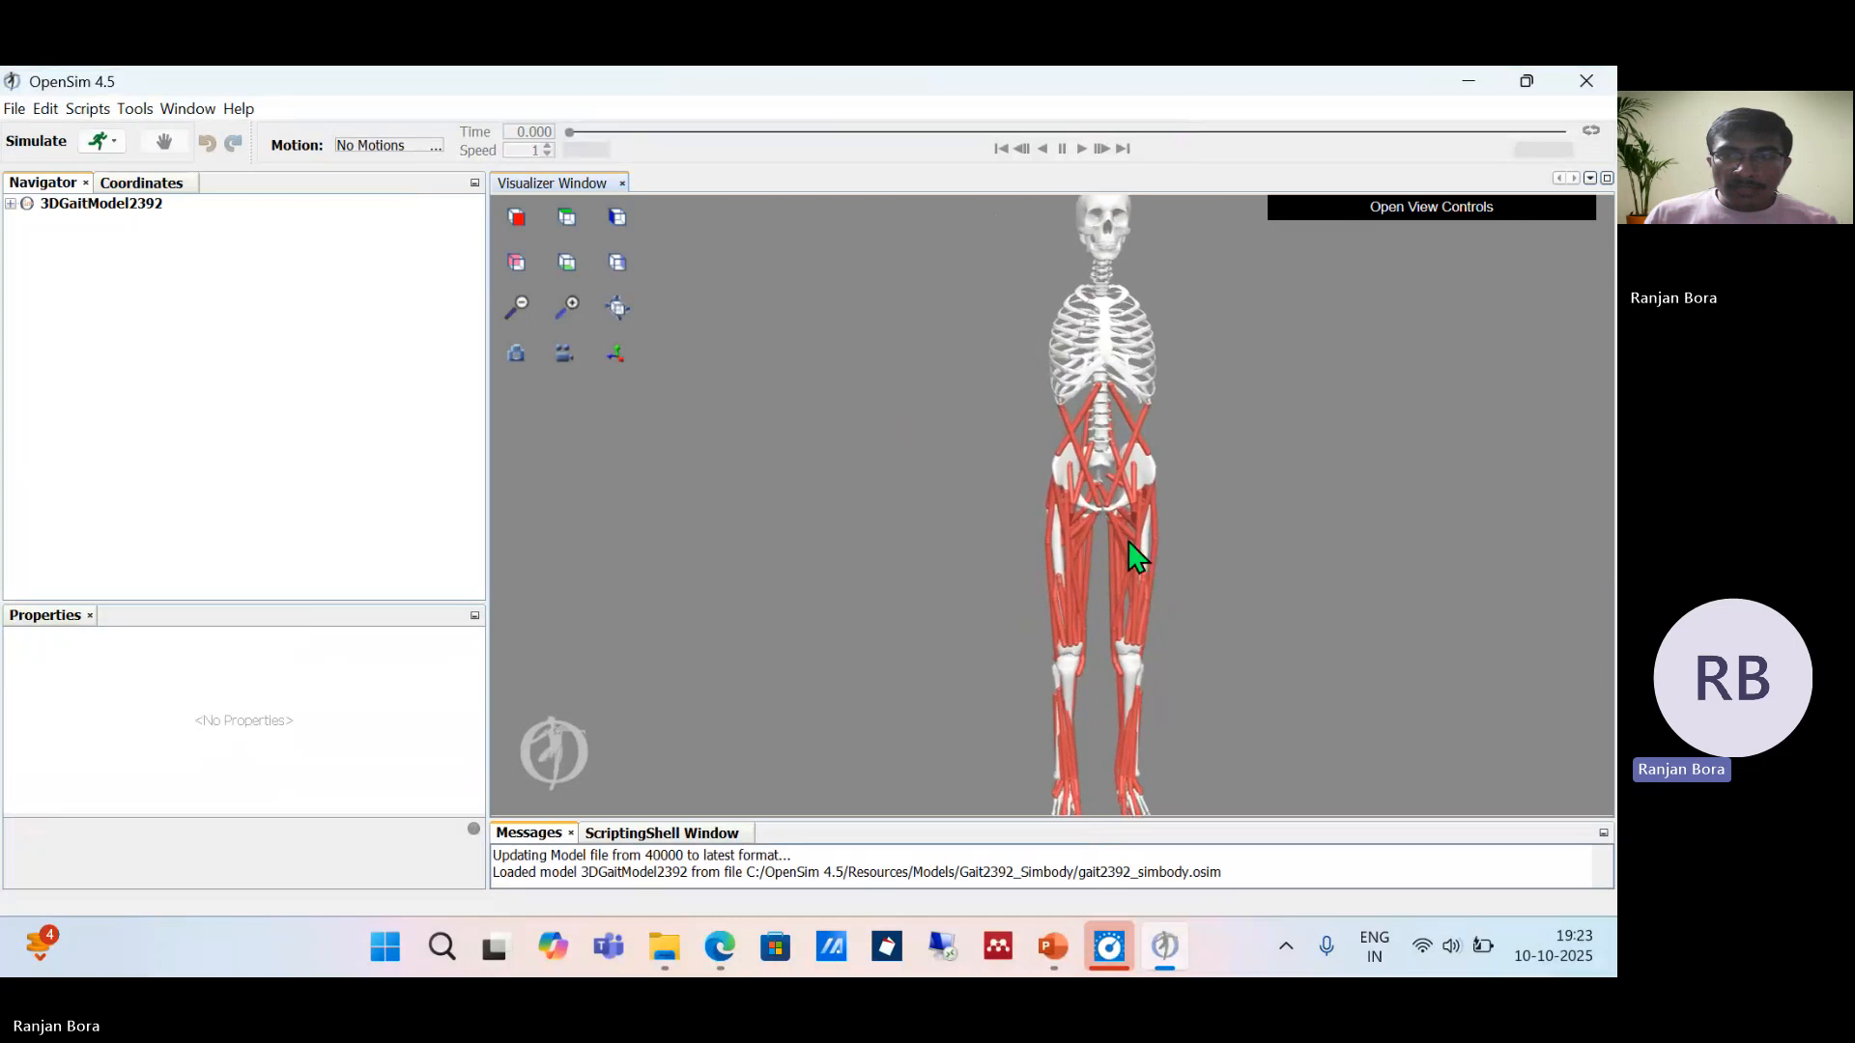
{"action": "scroll", "coordinate": [1122, 584], "scroll_direction": "down", "scroll_amount": 1}
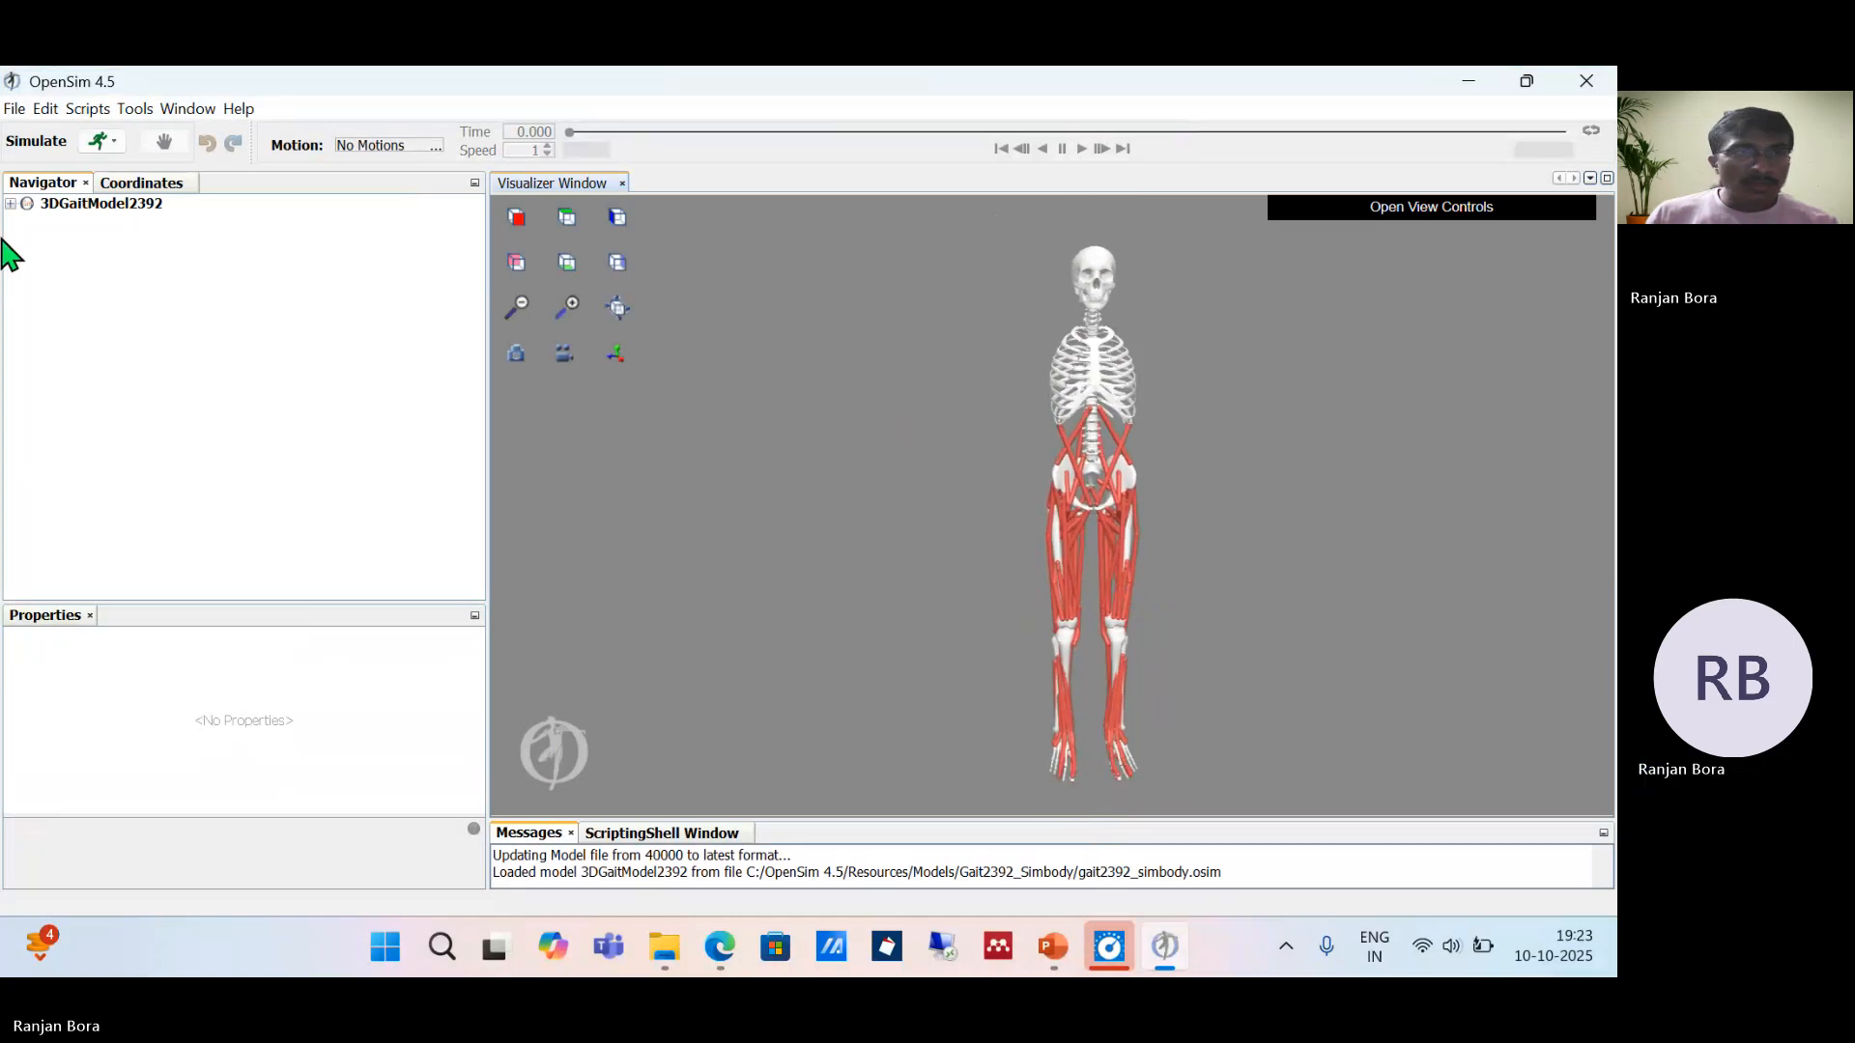
Step: Examine the bodies, joints and muscle groups that make up 3DGaitModel2392 in the model tree
{"action": "left_click", "coordinate": [11, 204]}
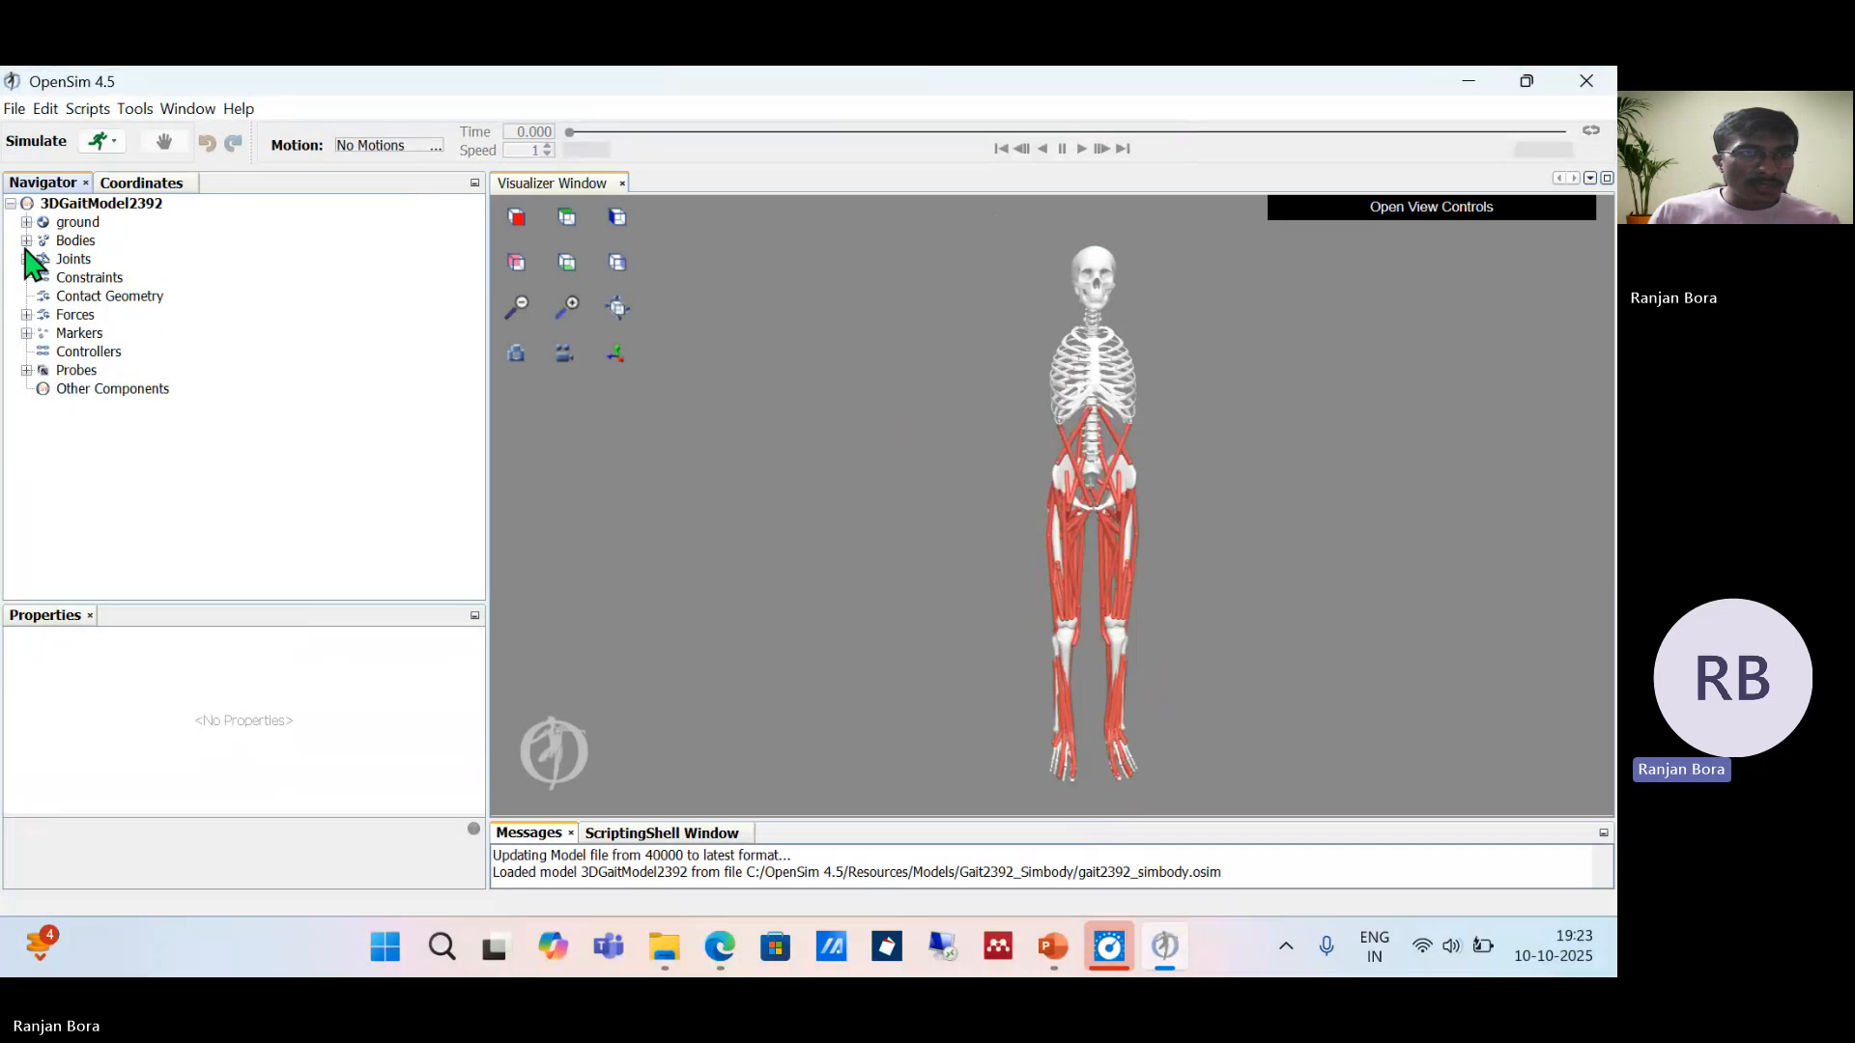
{"action": "left_click", "coordinate": [26, 241]}
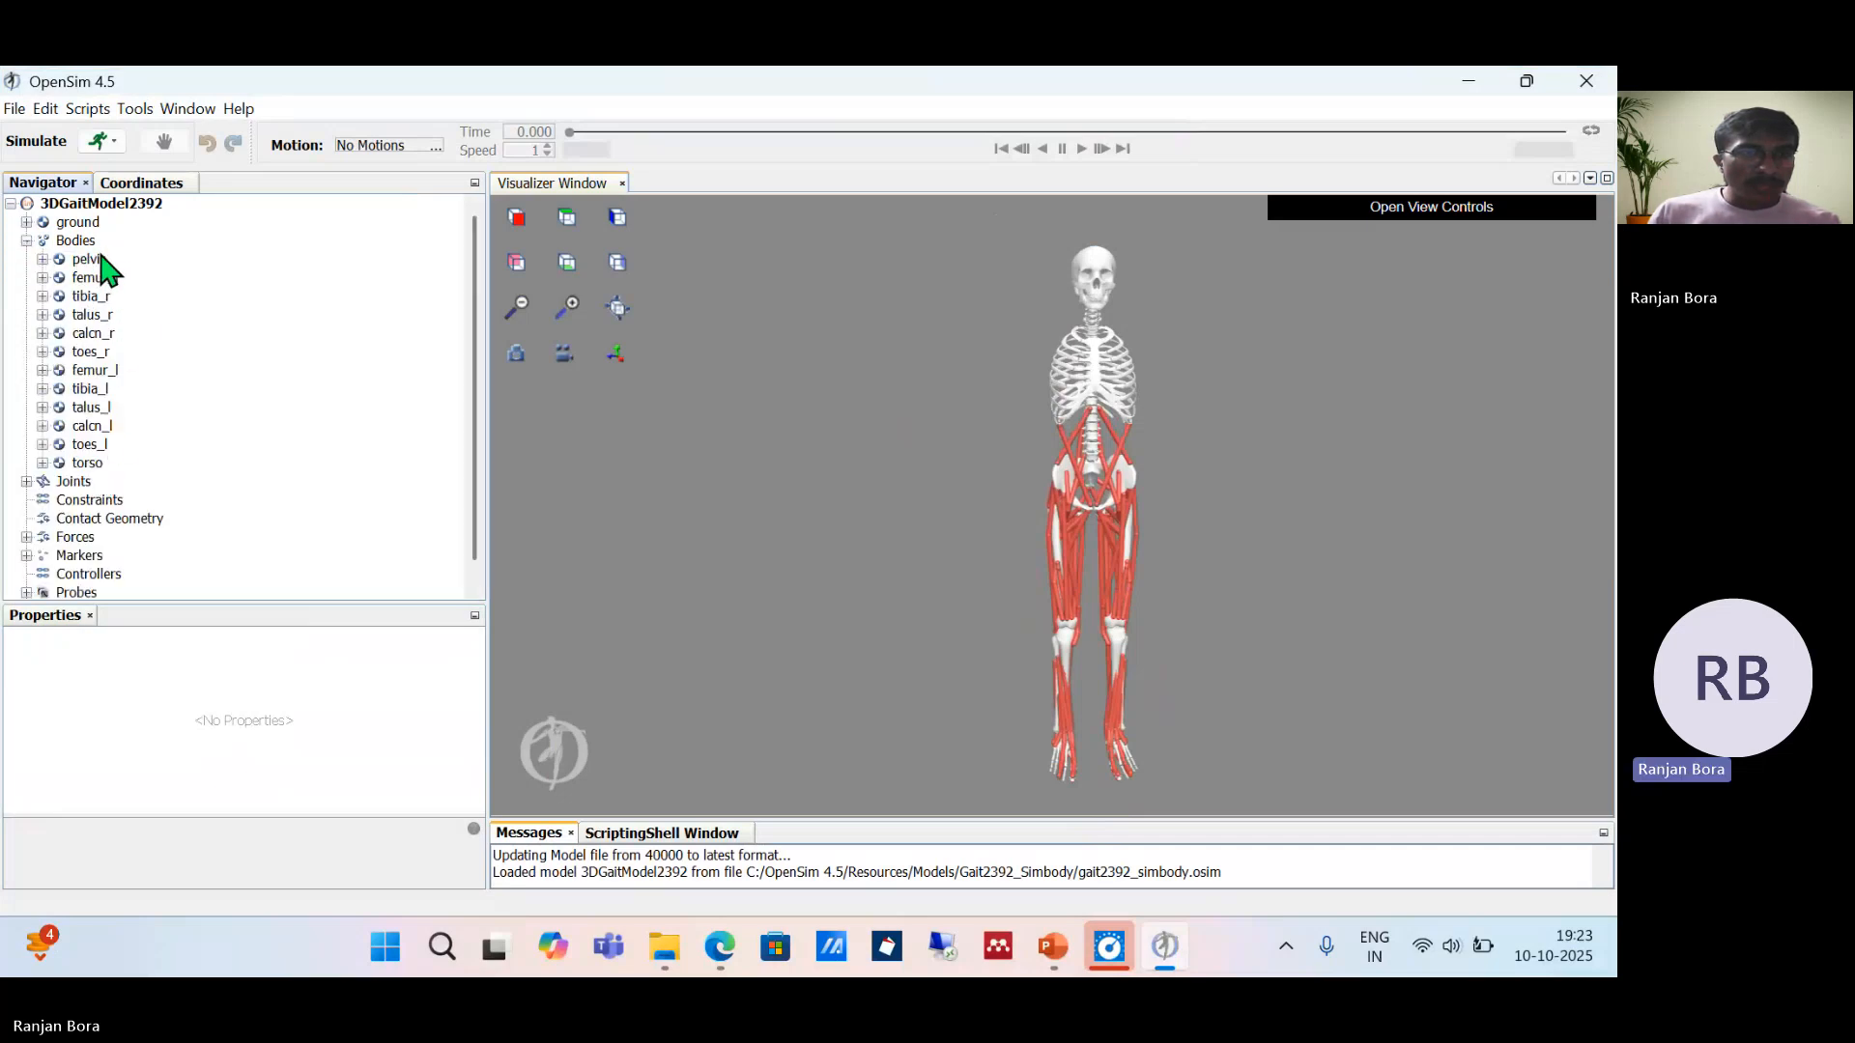
{"action": "left_click", "coordinate": [27, 241]}
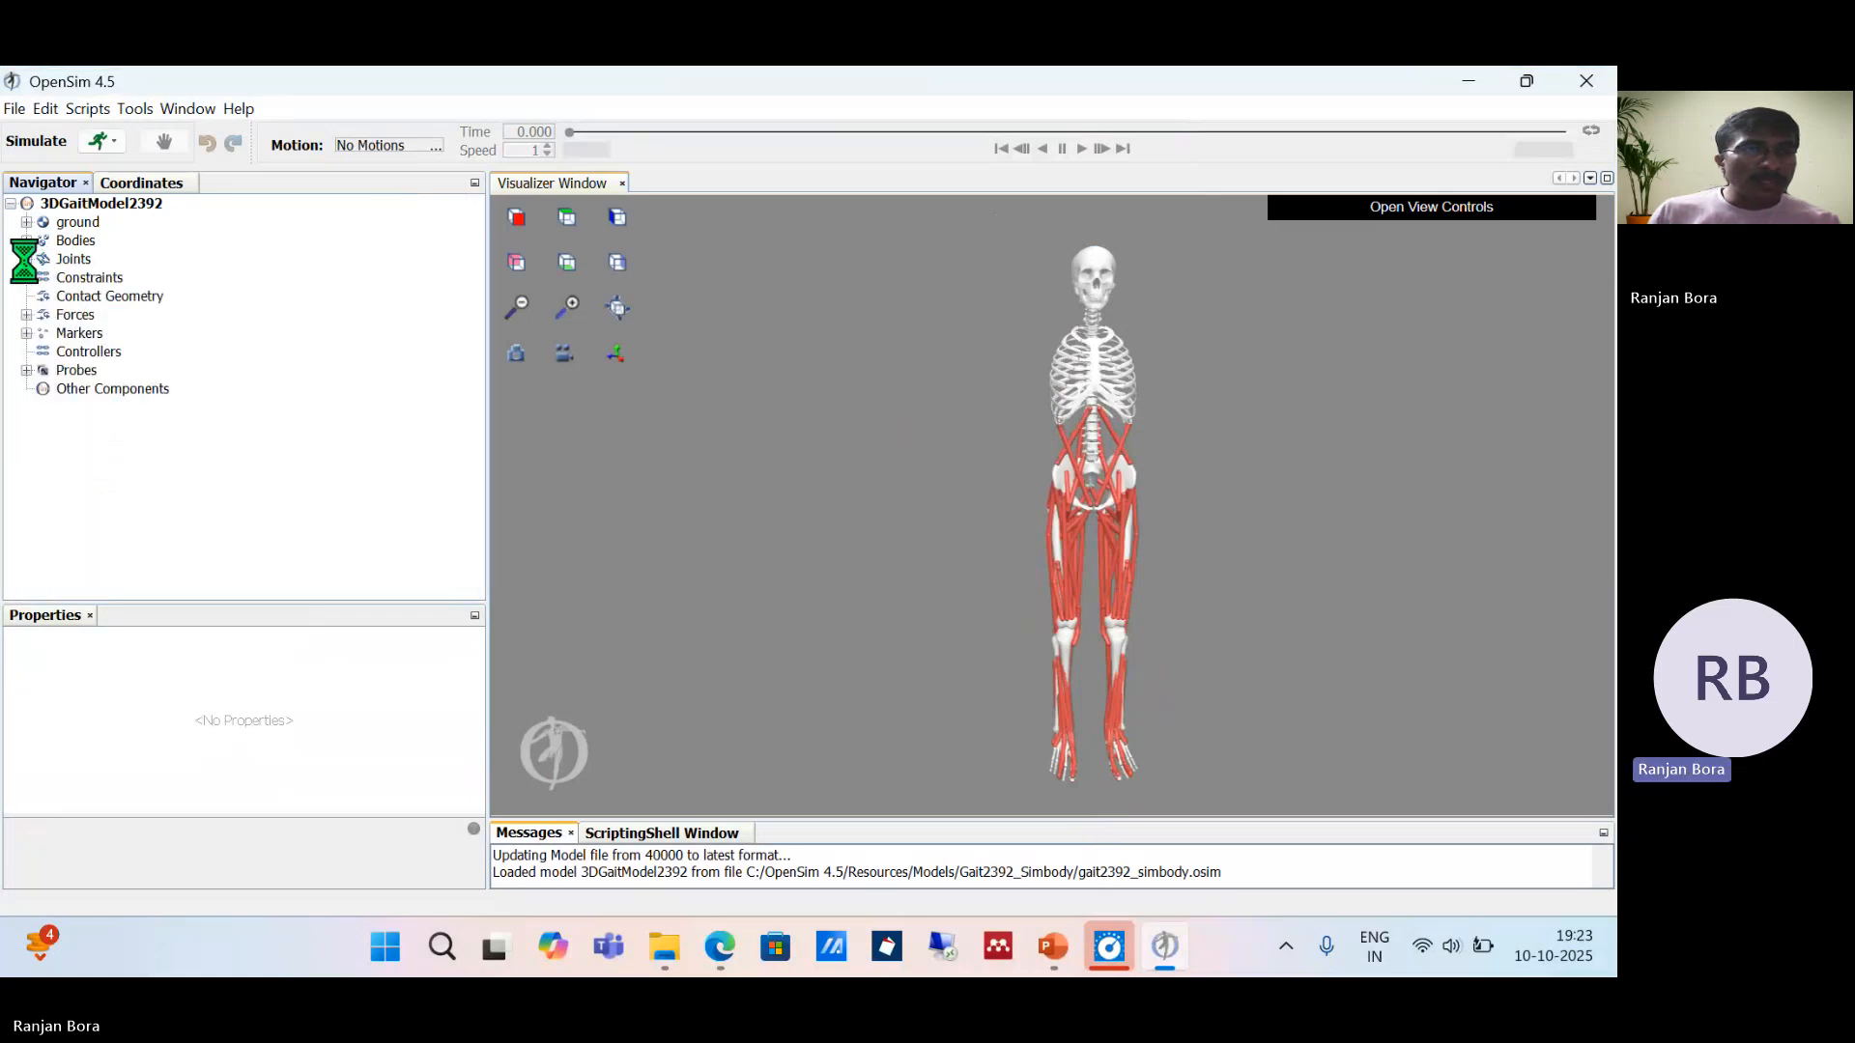
{"action": "left_click", "coordinate": [27, 258]}
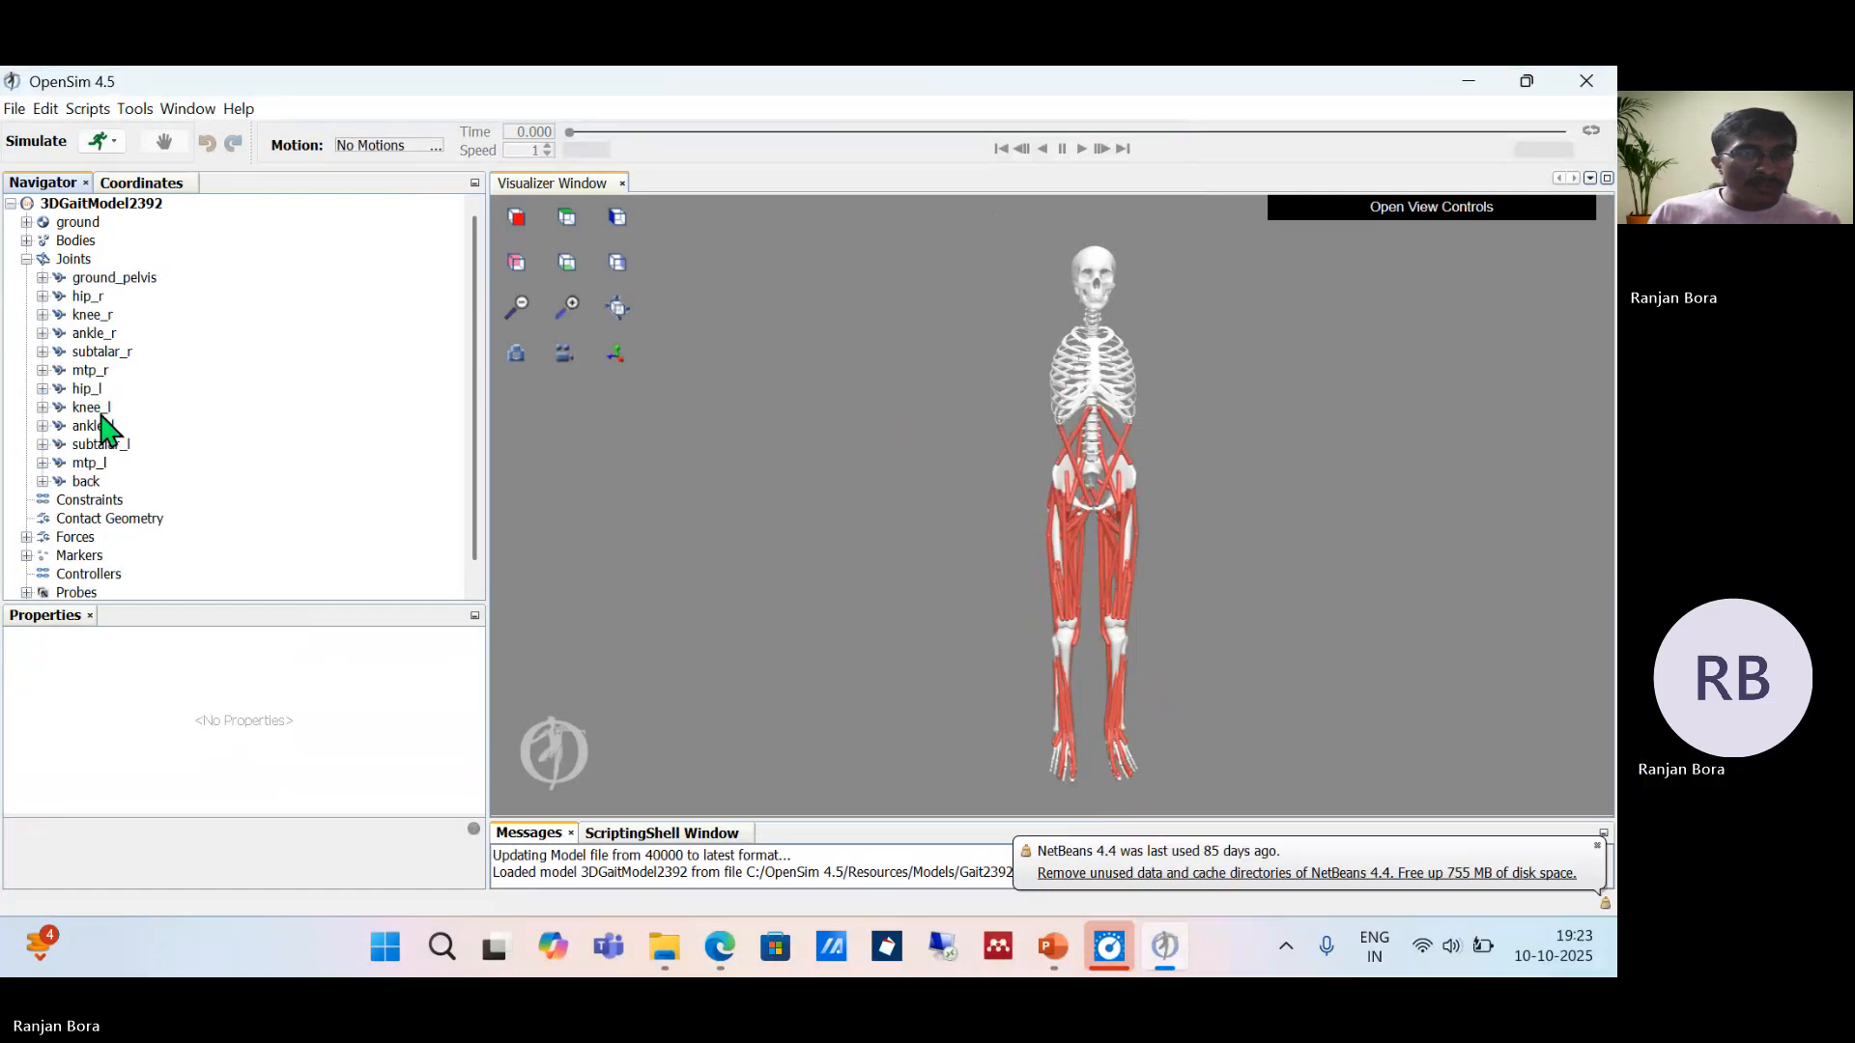
{"action": "left_click", "coordinate": [26, 259]}
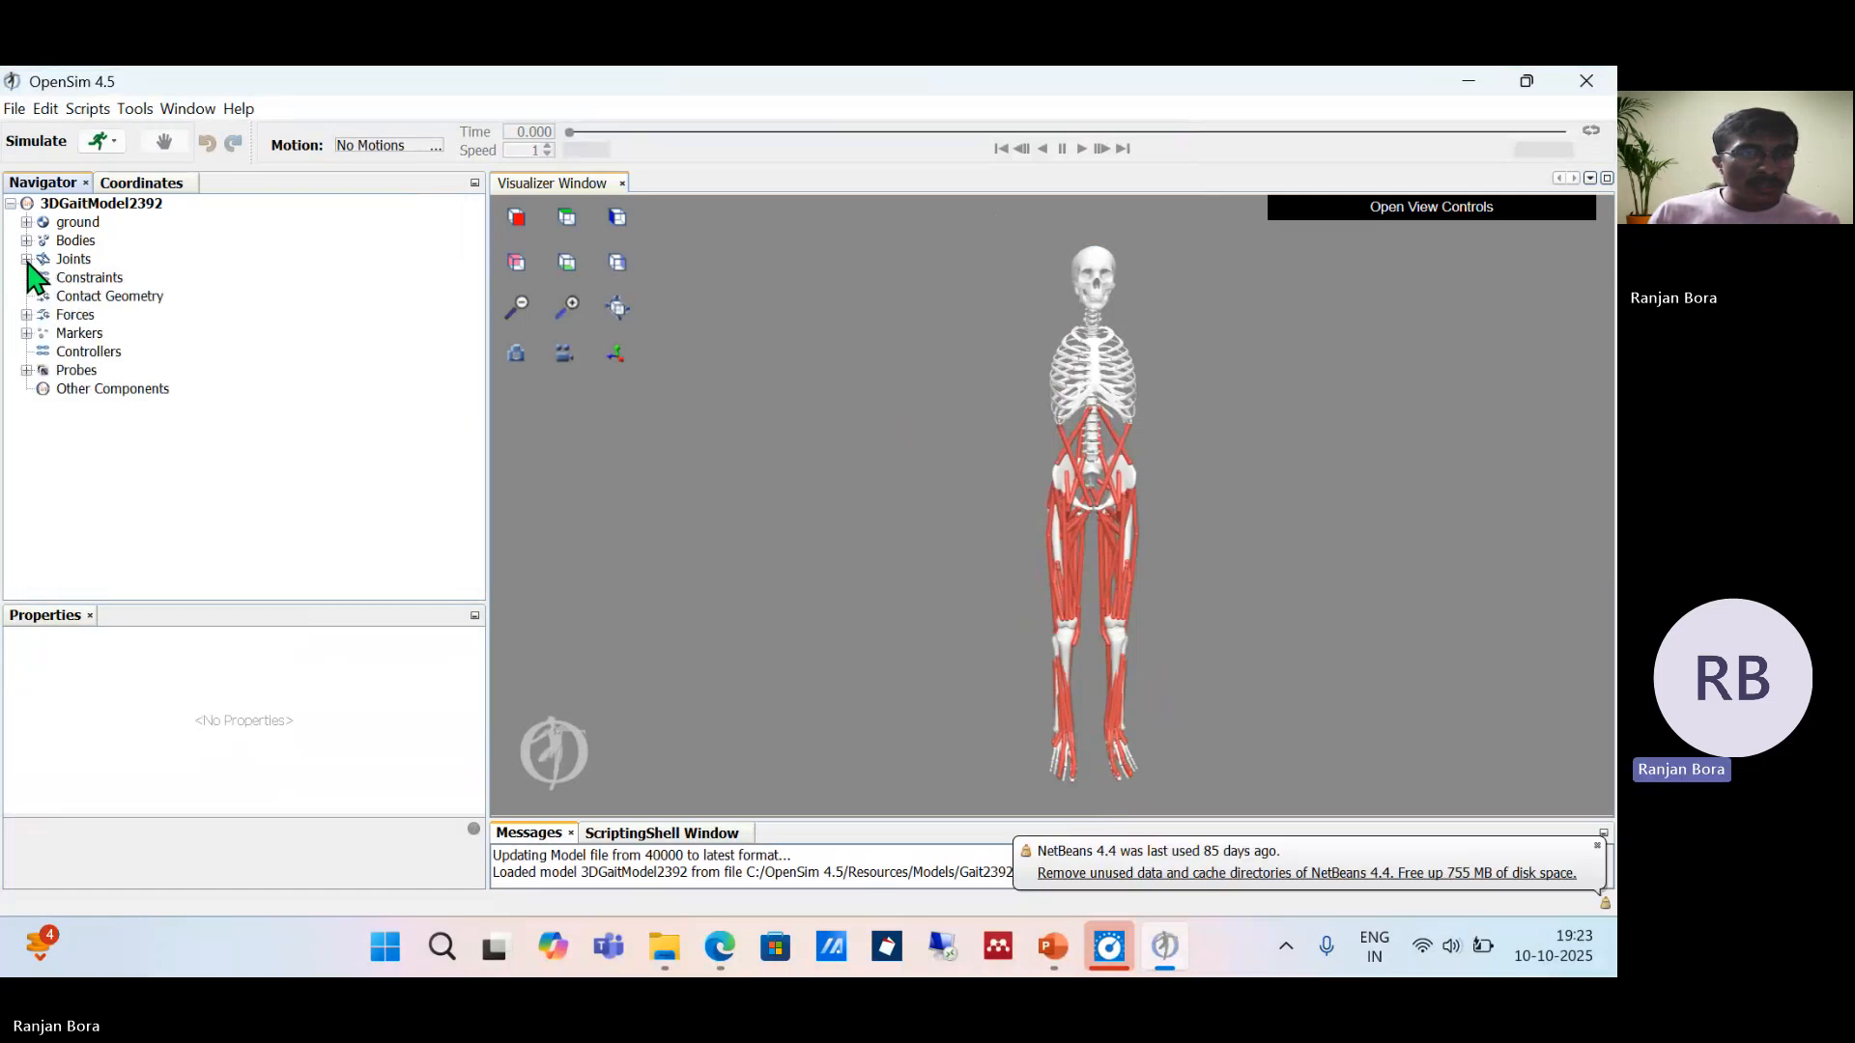
{"action": "left_click", "coordinate": [27, 315]}
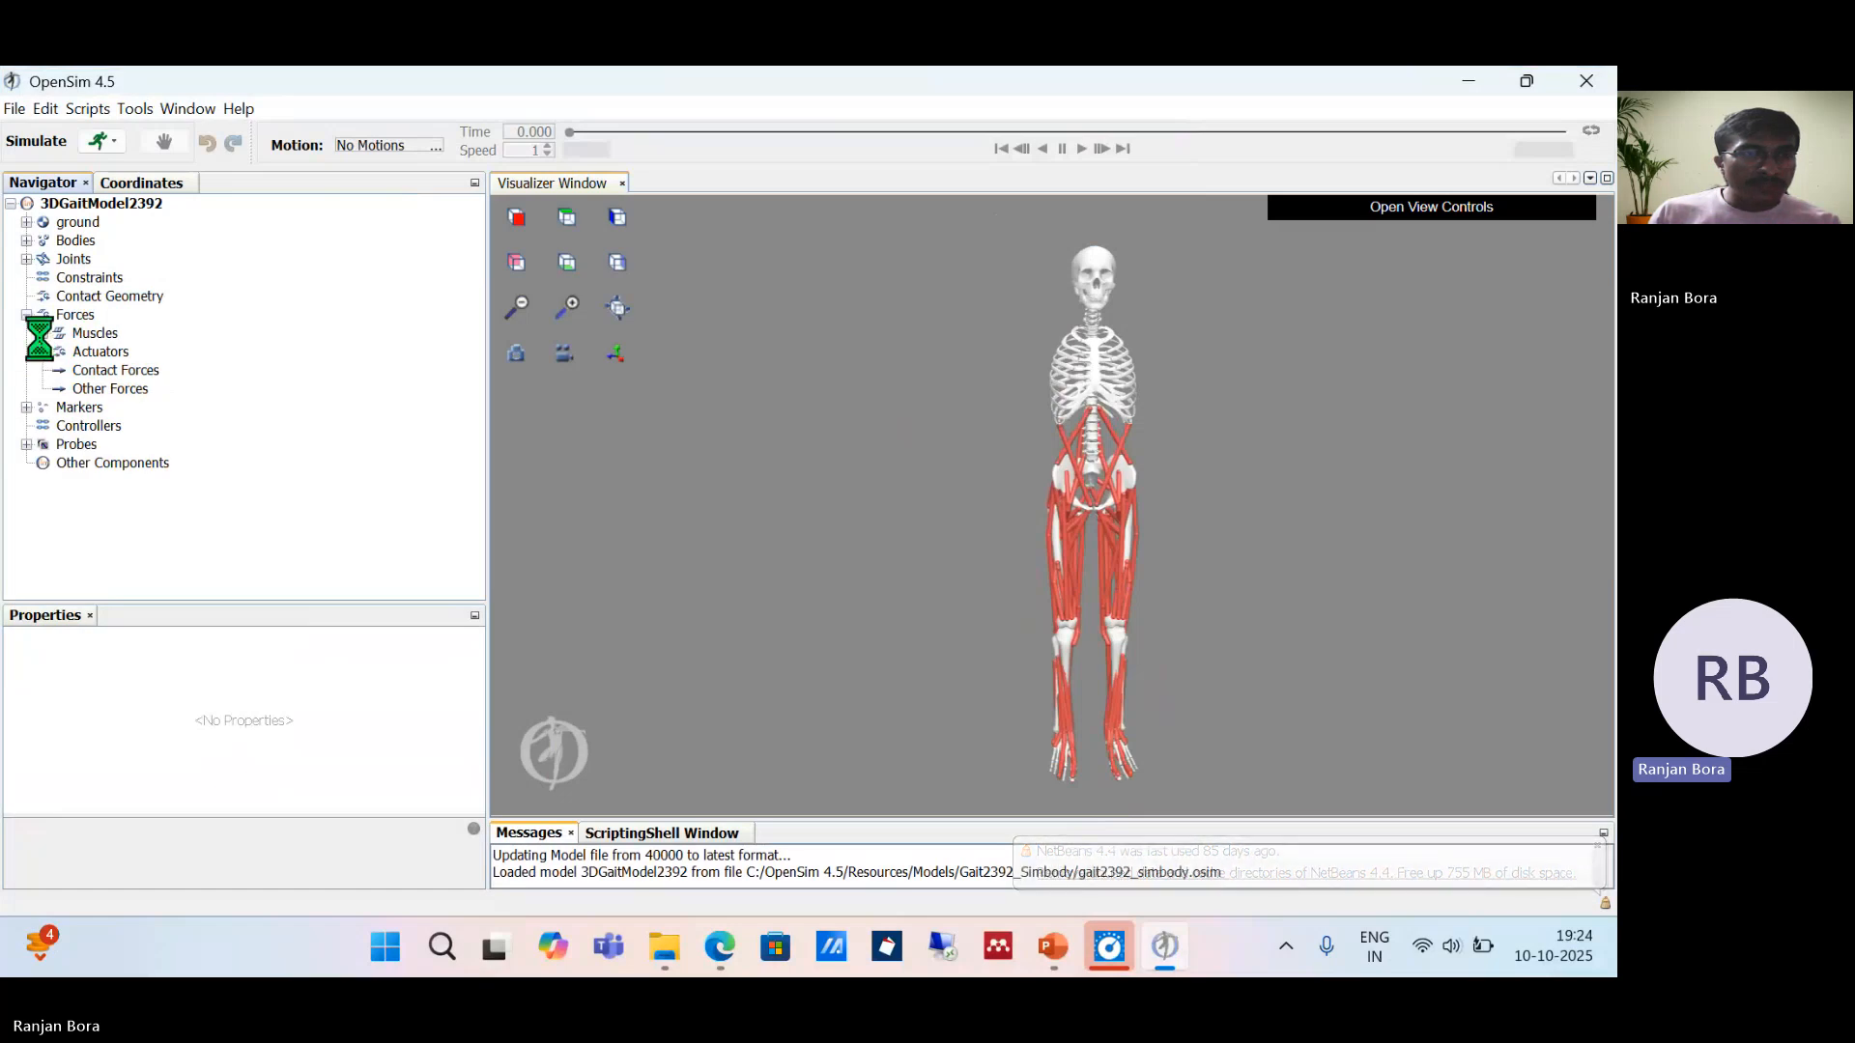
{"action": "left_click", "coordinate": [40, 335]}
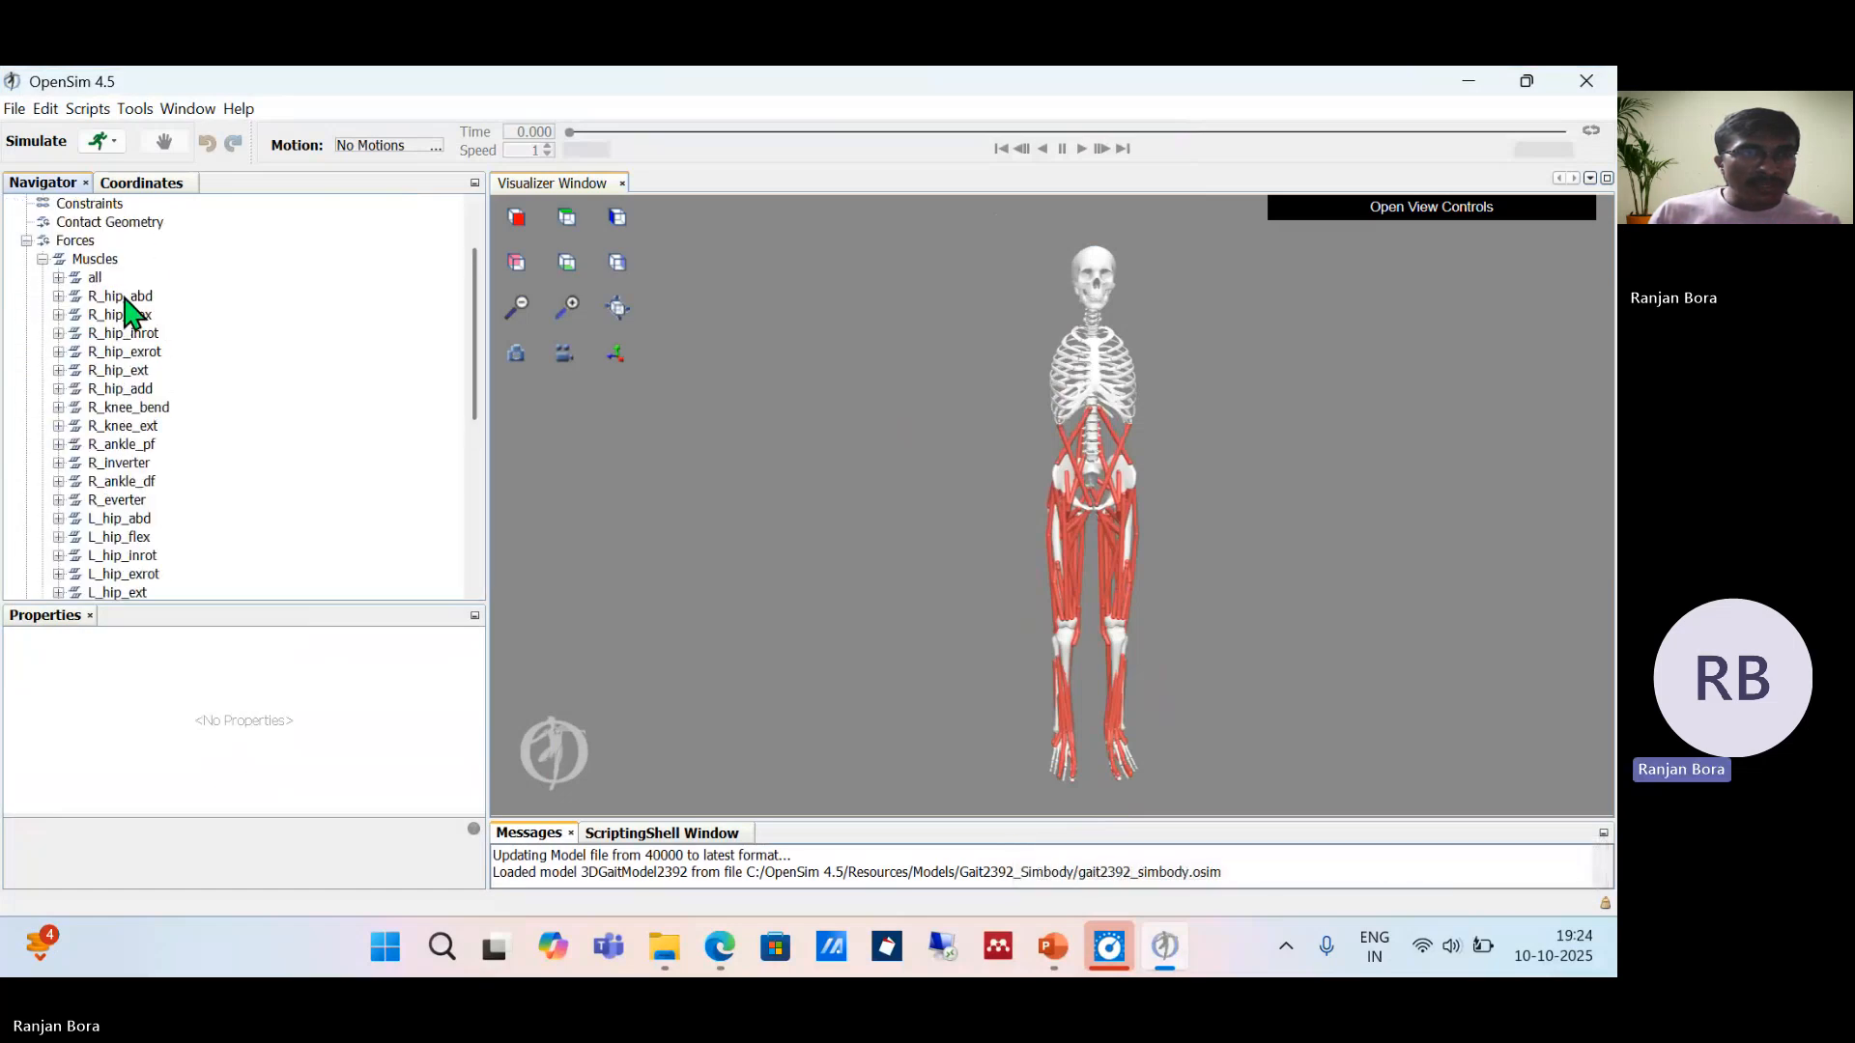
{"action": "left_click", "coordinate": [42, 259]}
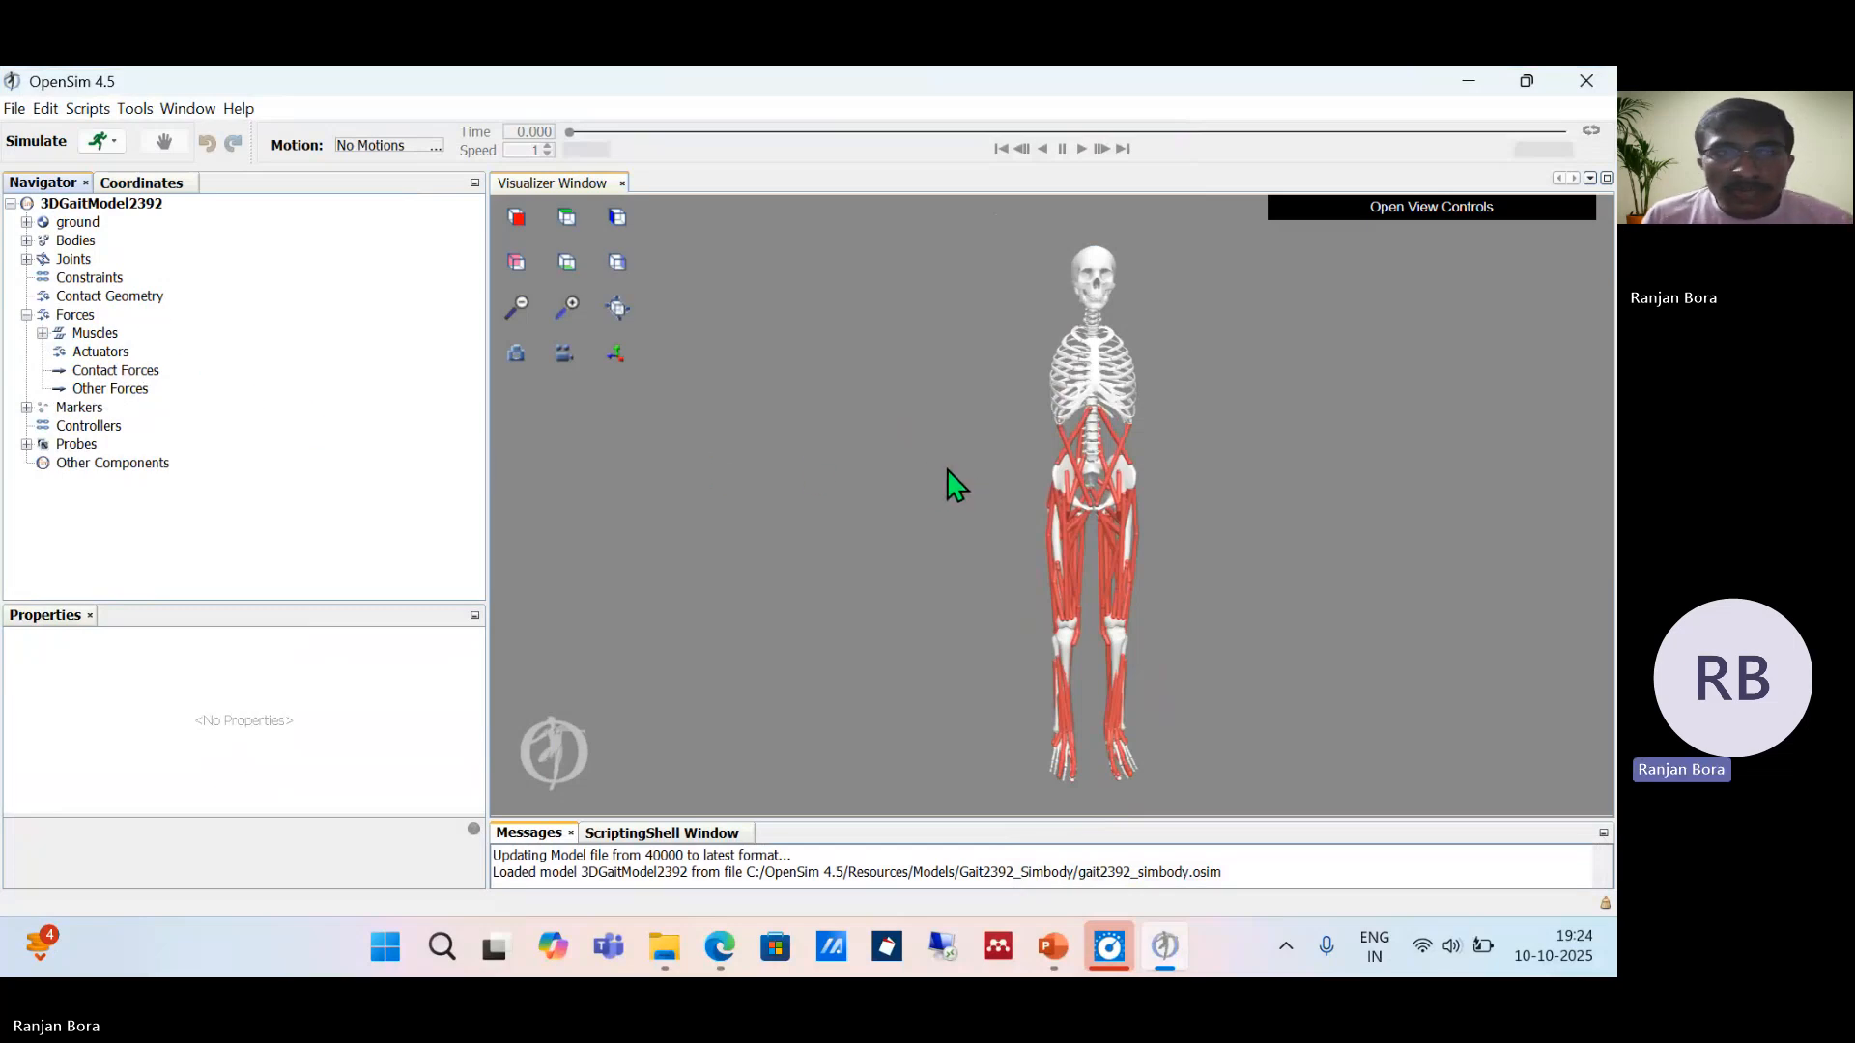
Step: Open the Scale Tool for the generic gait model and load the settings file subject01_Setup_Scale.xml
{"action": "left_click", "coordinate": [132, 110]}
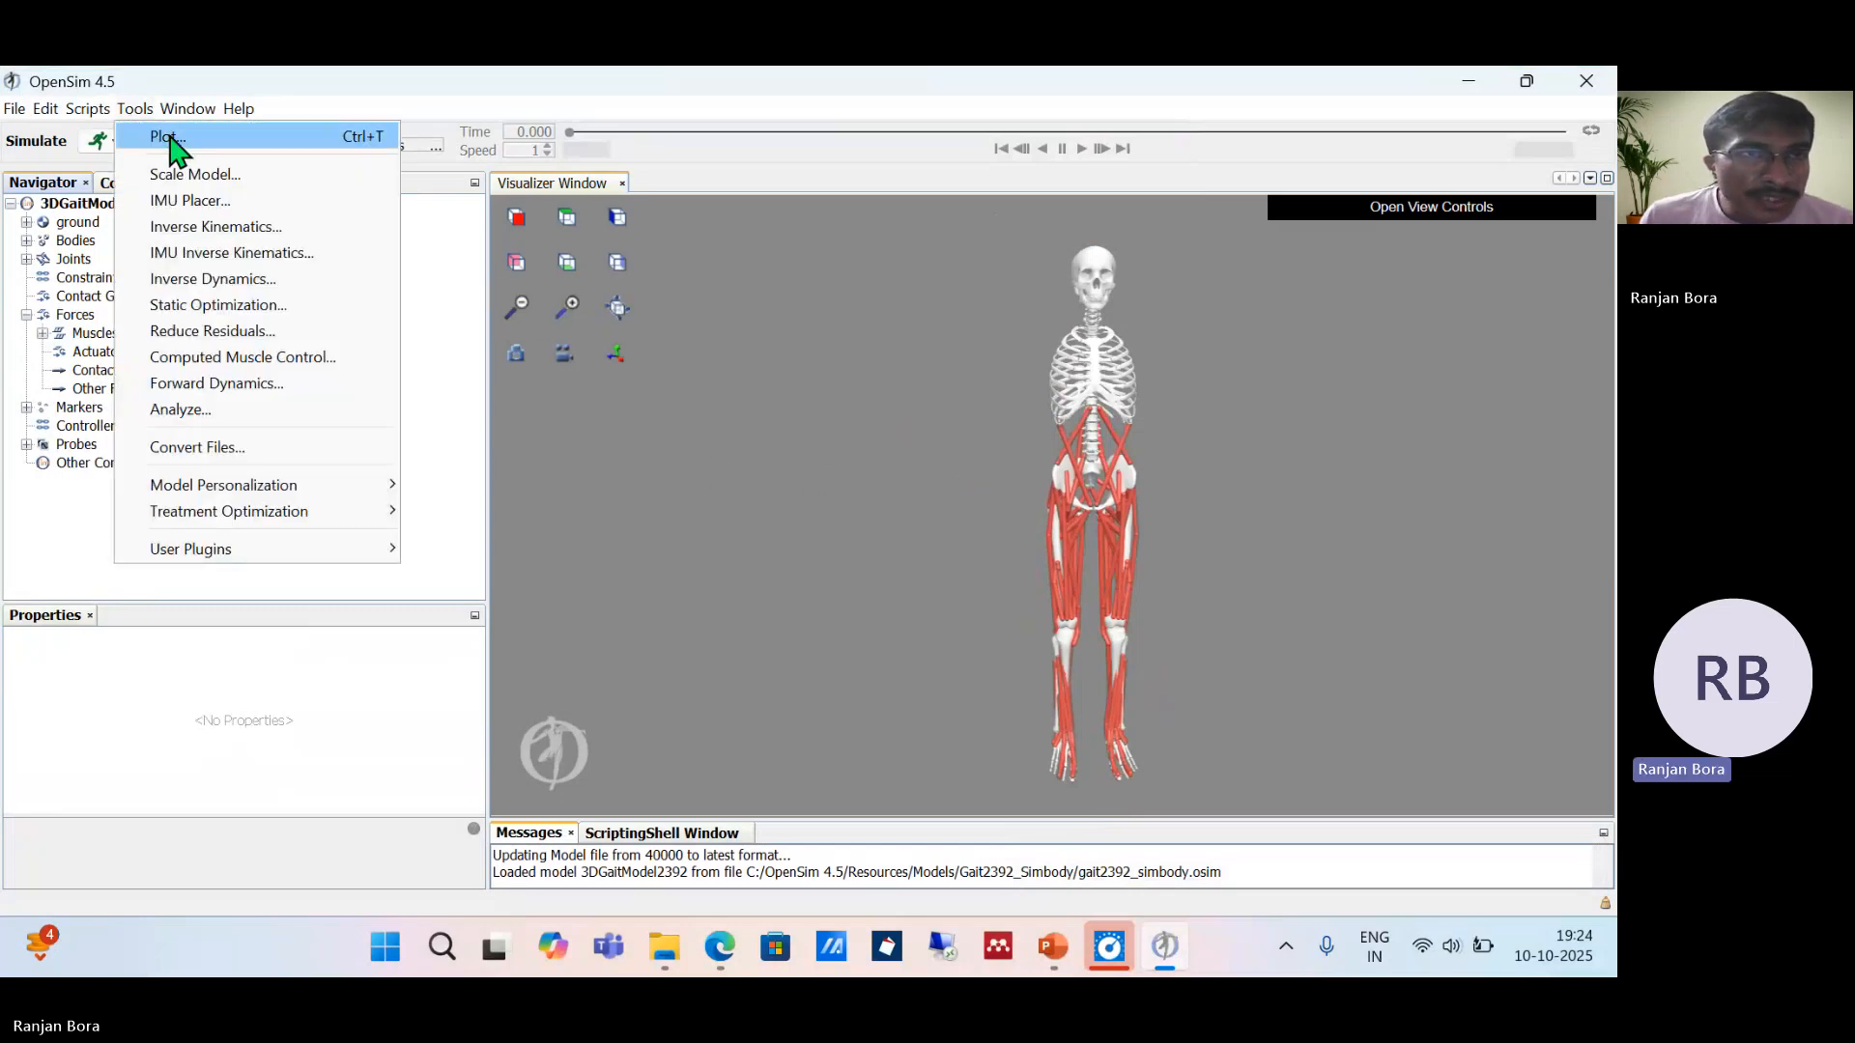
{"action": "left_click", "coordinate": [293, 176]}
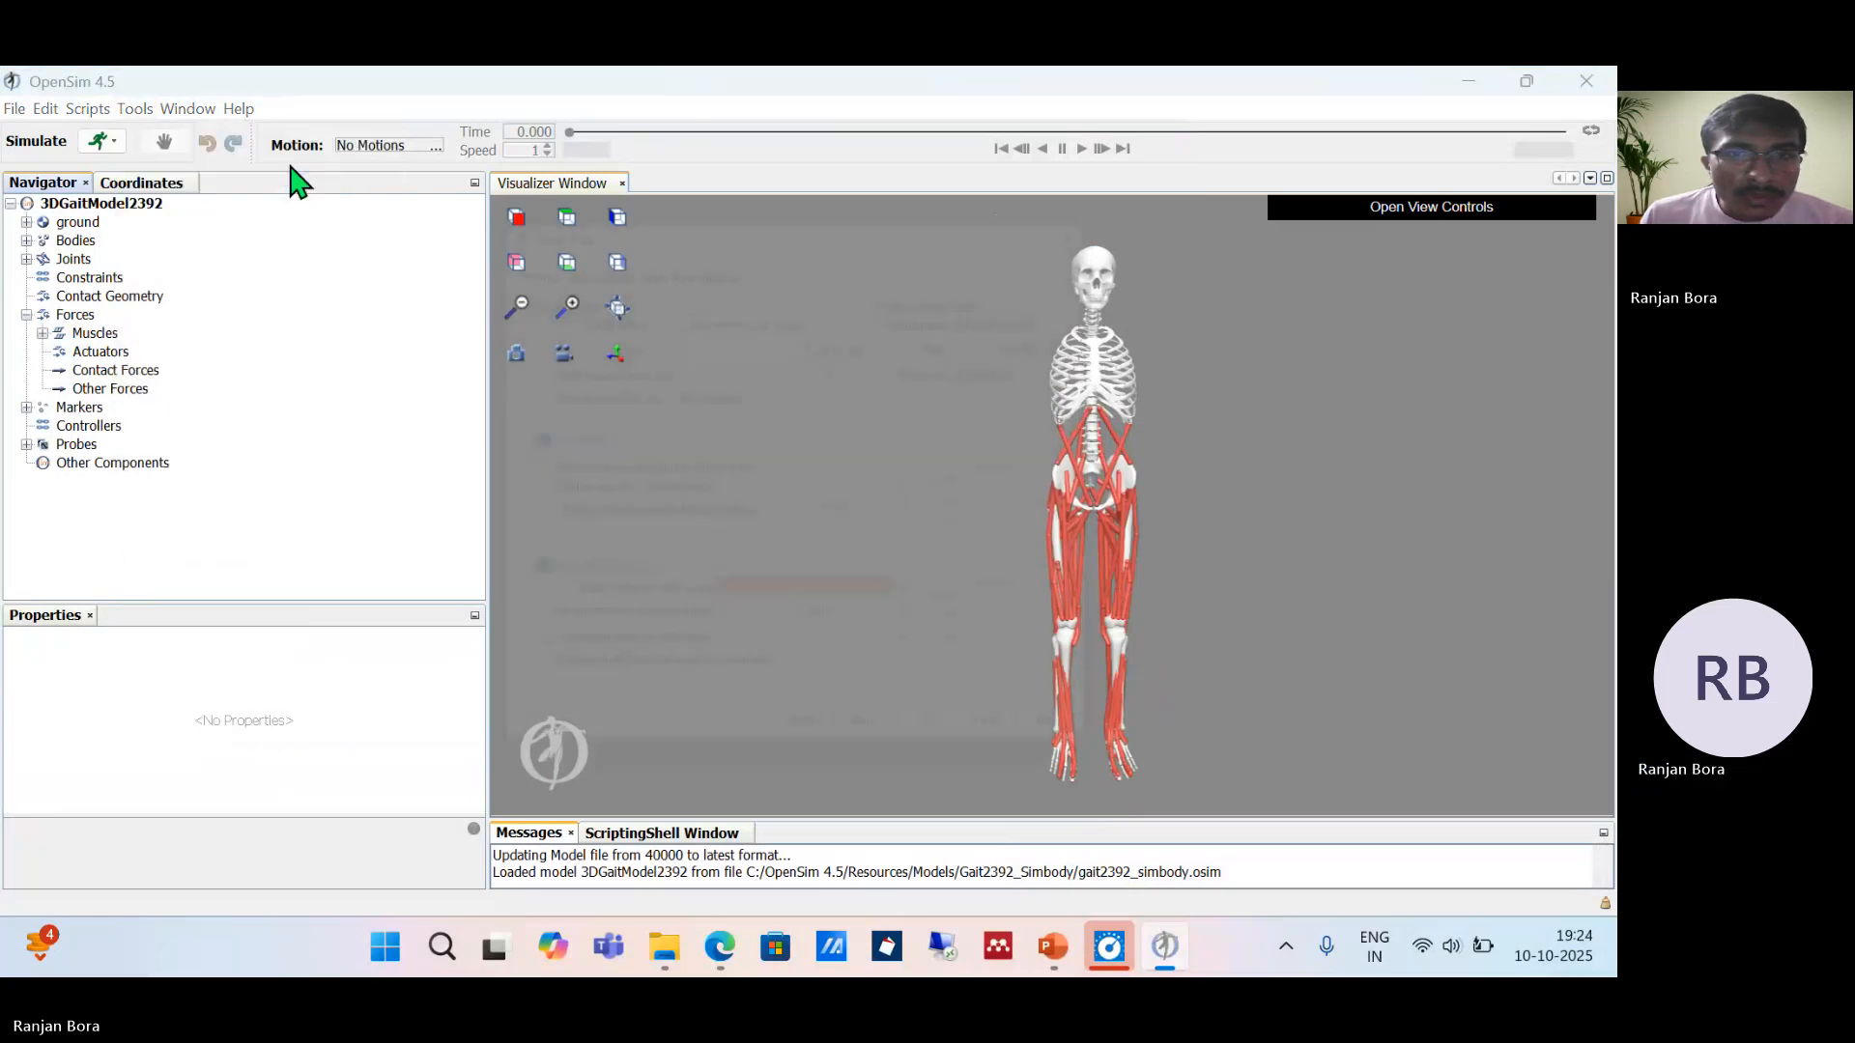
{"action": "left_click_drag", "start_coordinate": [702, 203], "coordinate": [387, 181]}
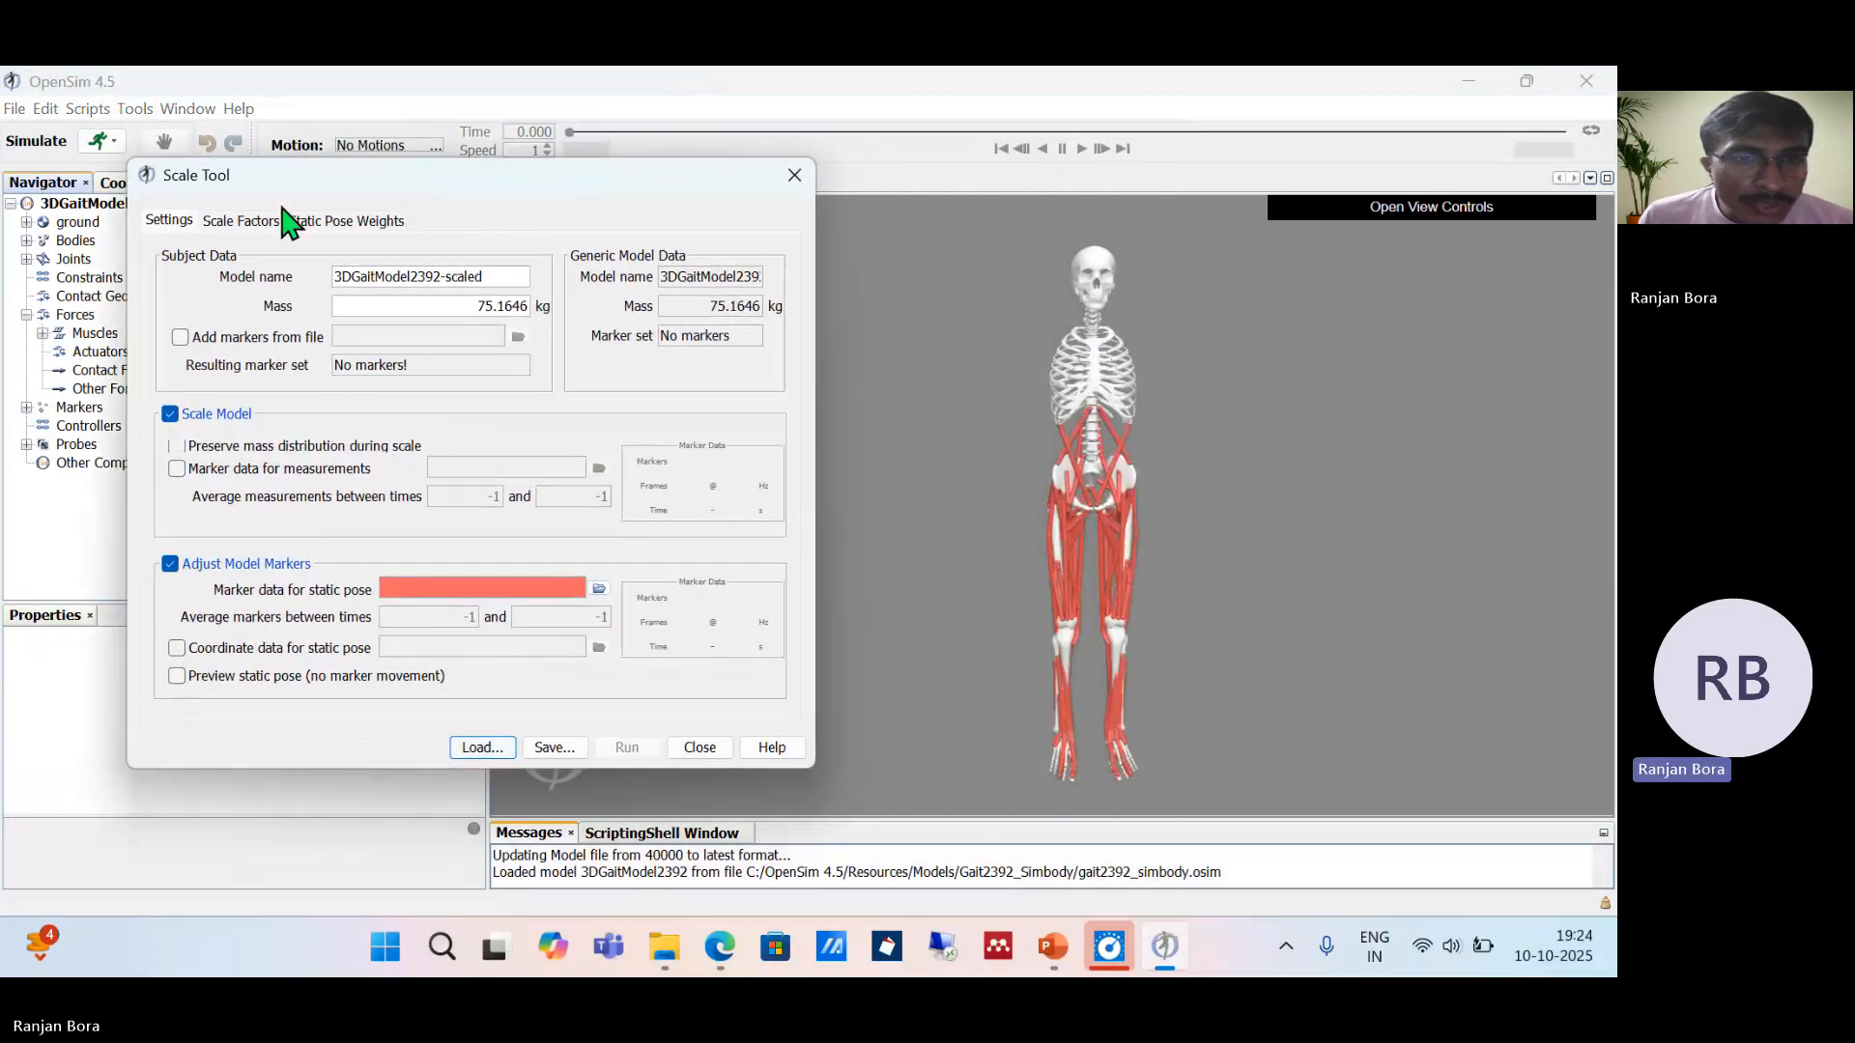
{"action": "left_click", "coordinate": [477, 749]}
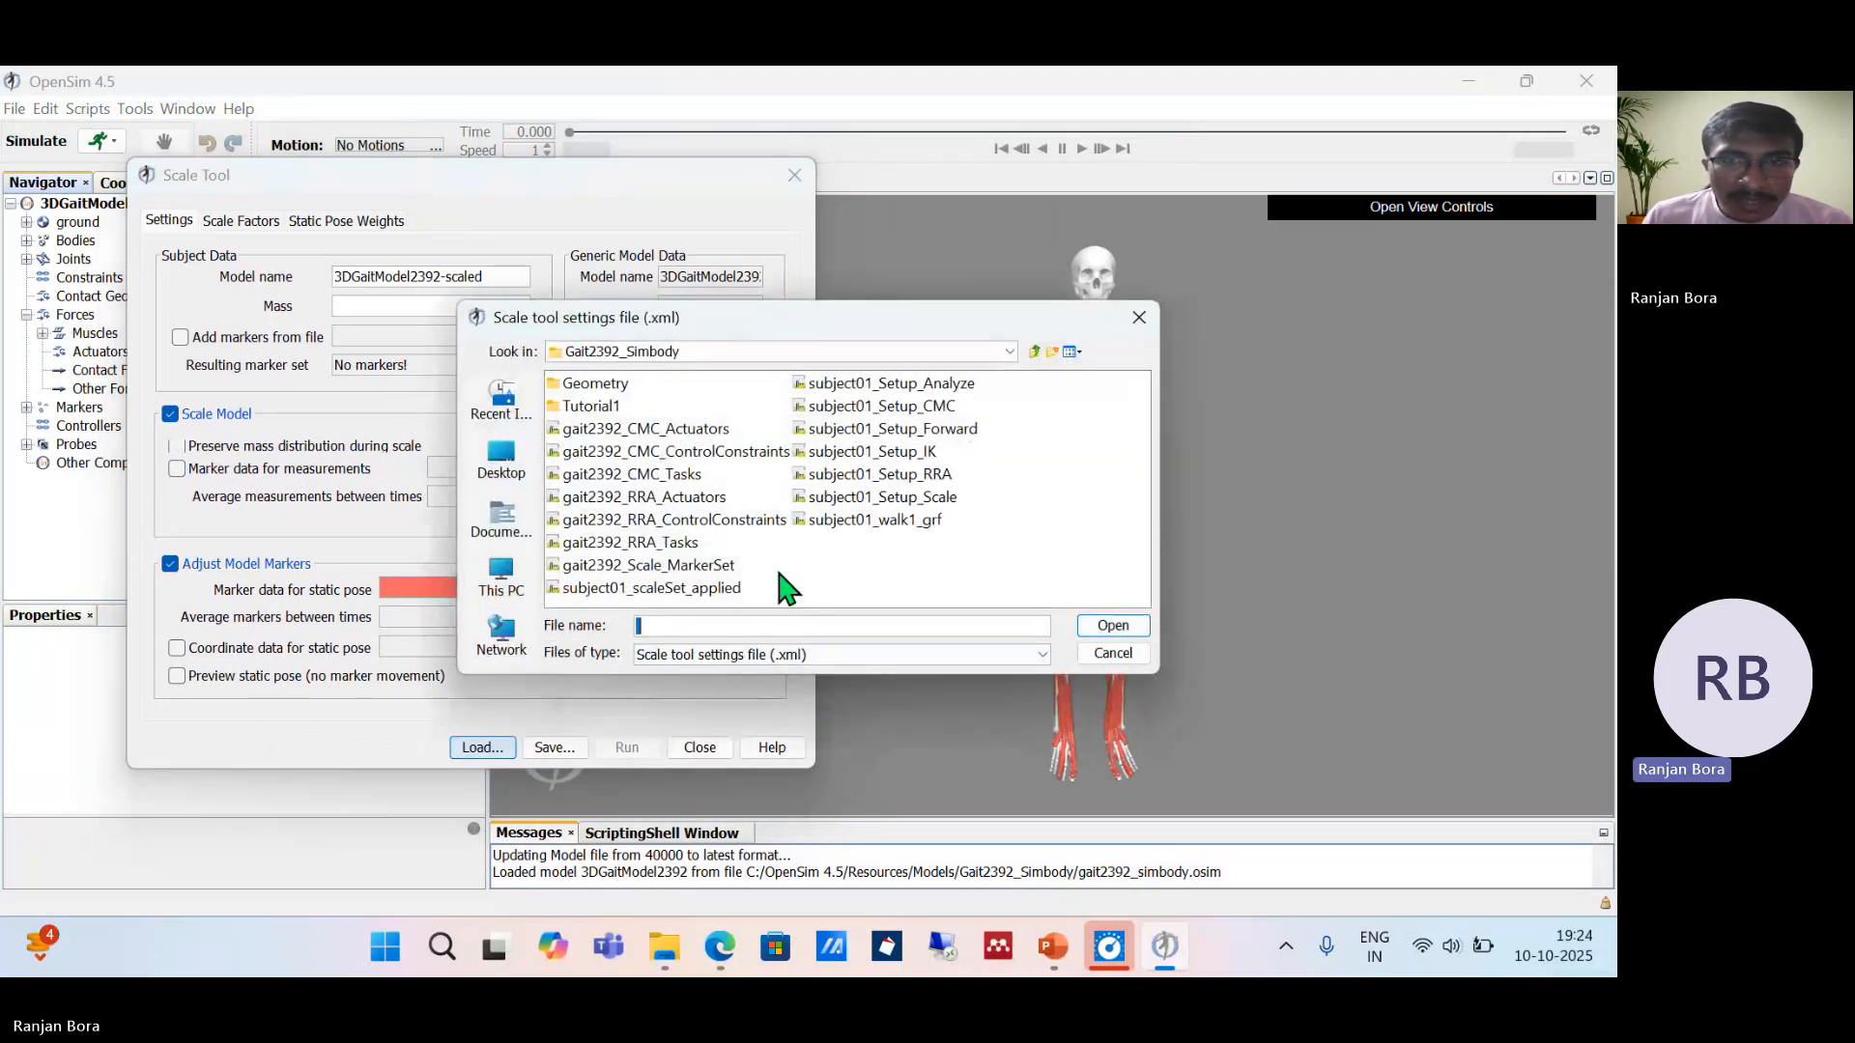
{"action": "left_click", "coordinate": [874, 497]}
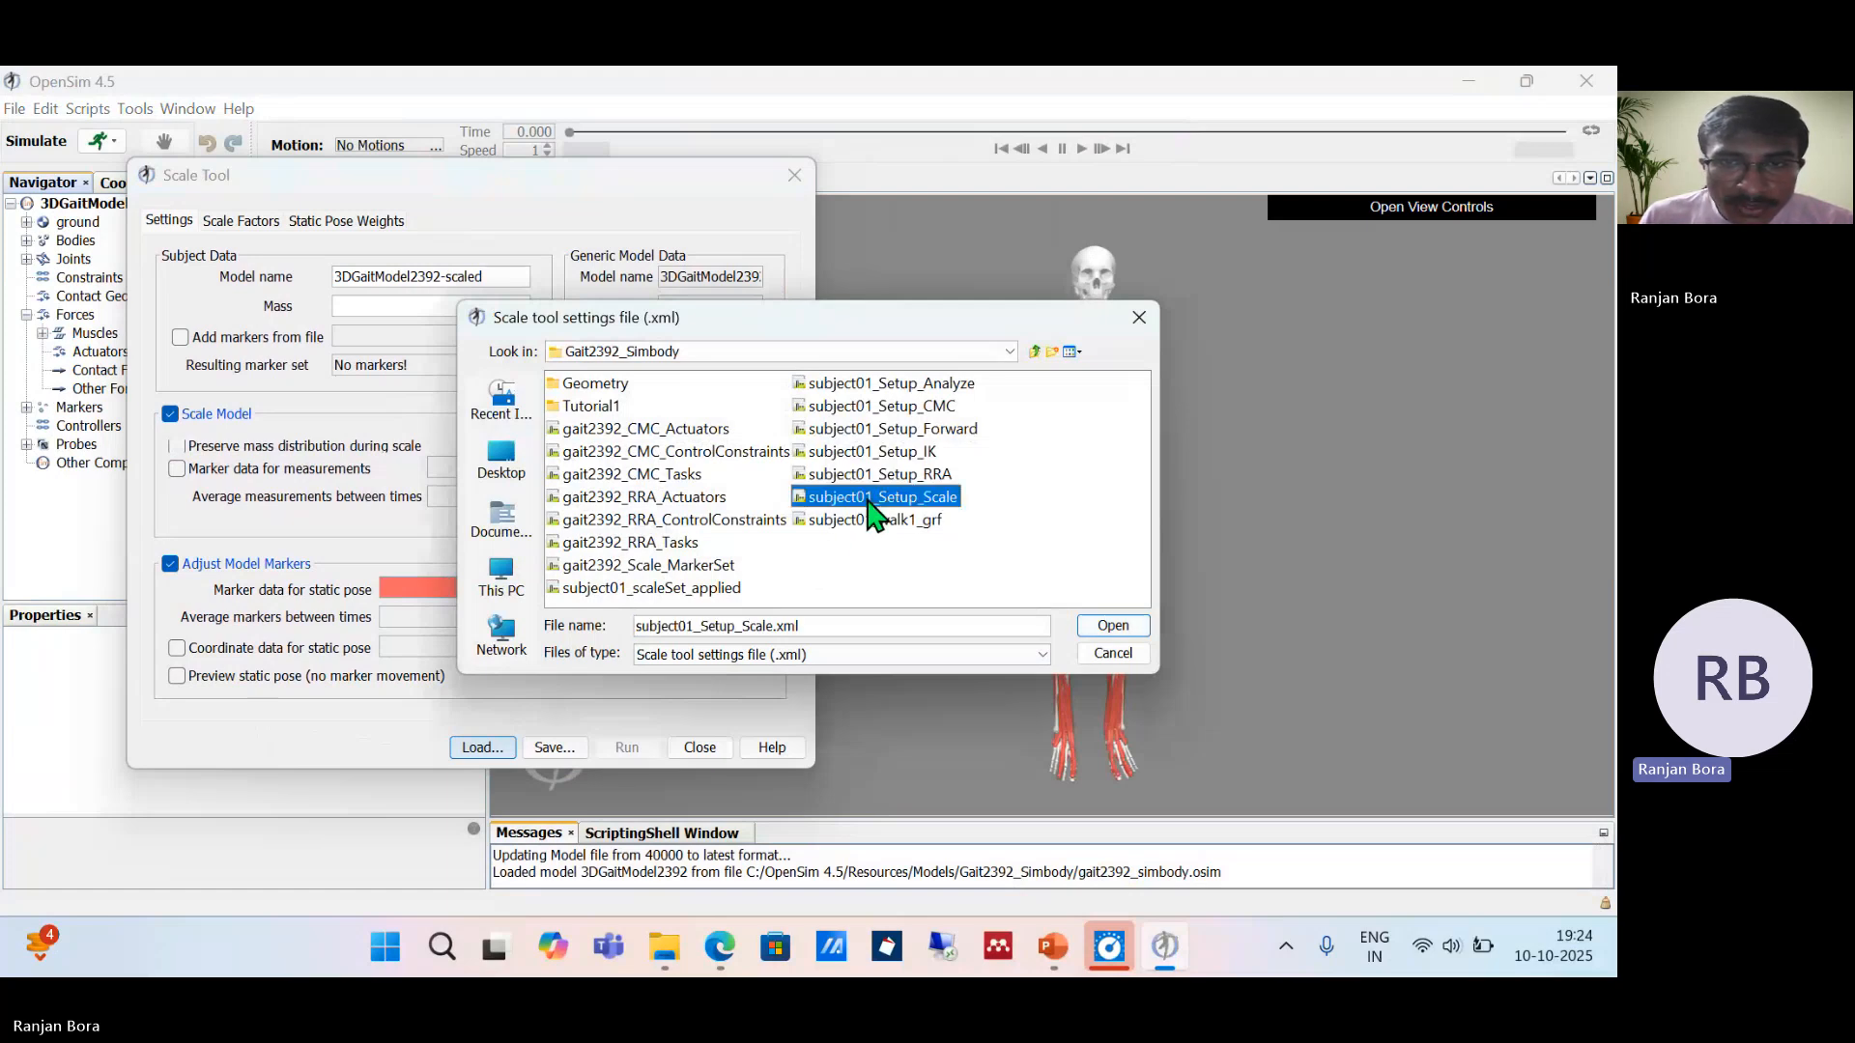
{"action": "left_click", "coordinate": [1111, 626]}
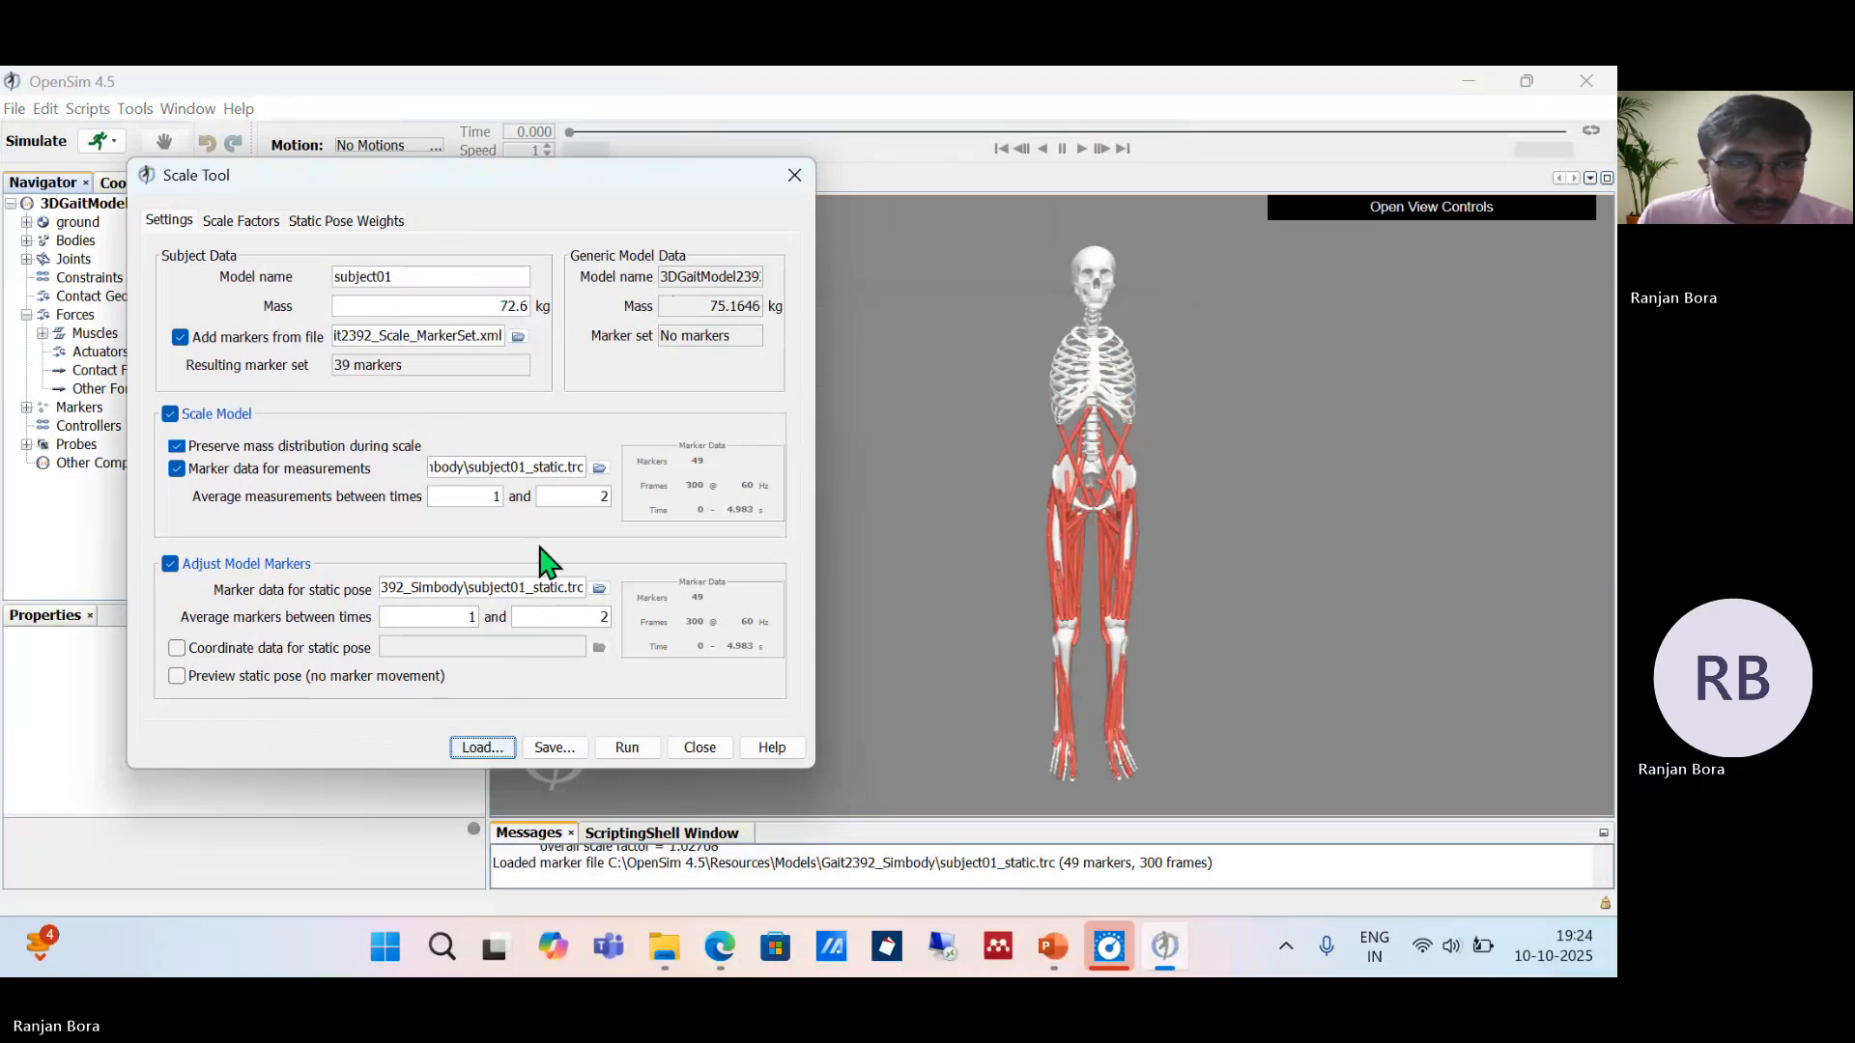
Step: Review the scale factors and static pose weights, and run the scaling to create the subject01 model
{"action": "left_click", "coordinate": [249, 224]}
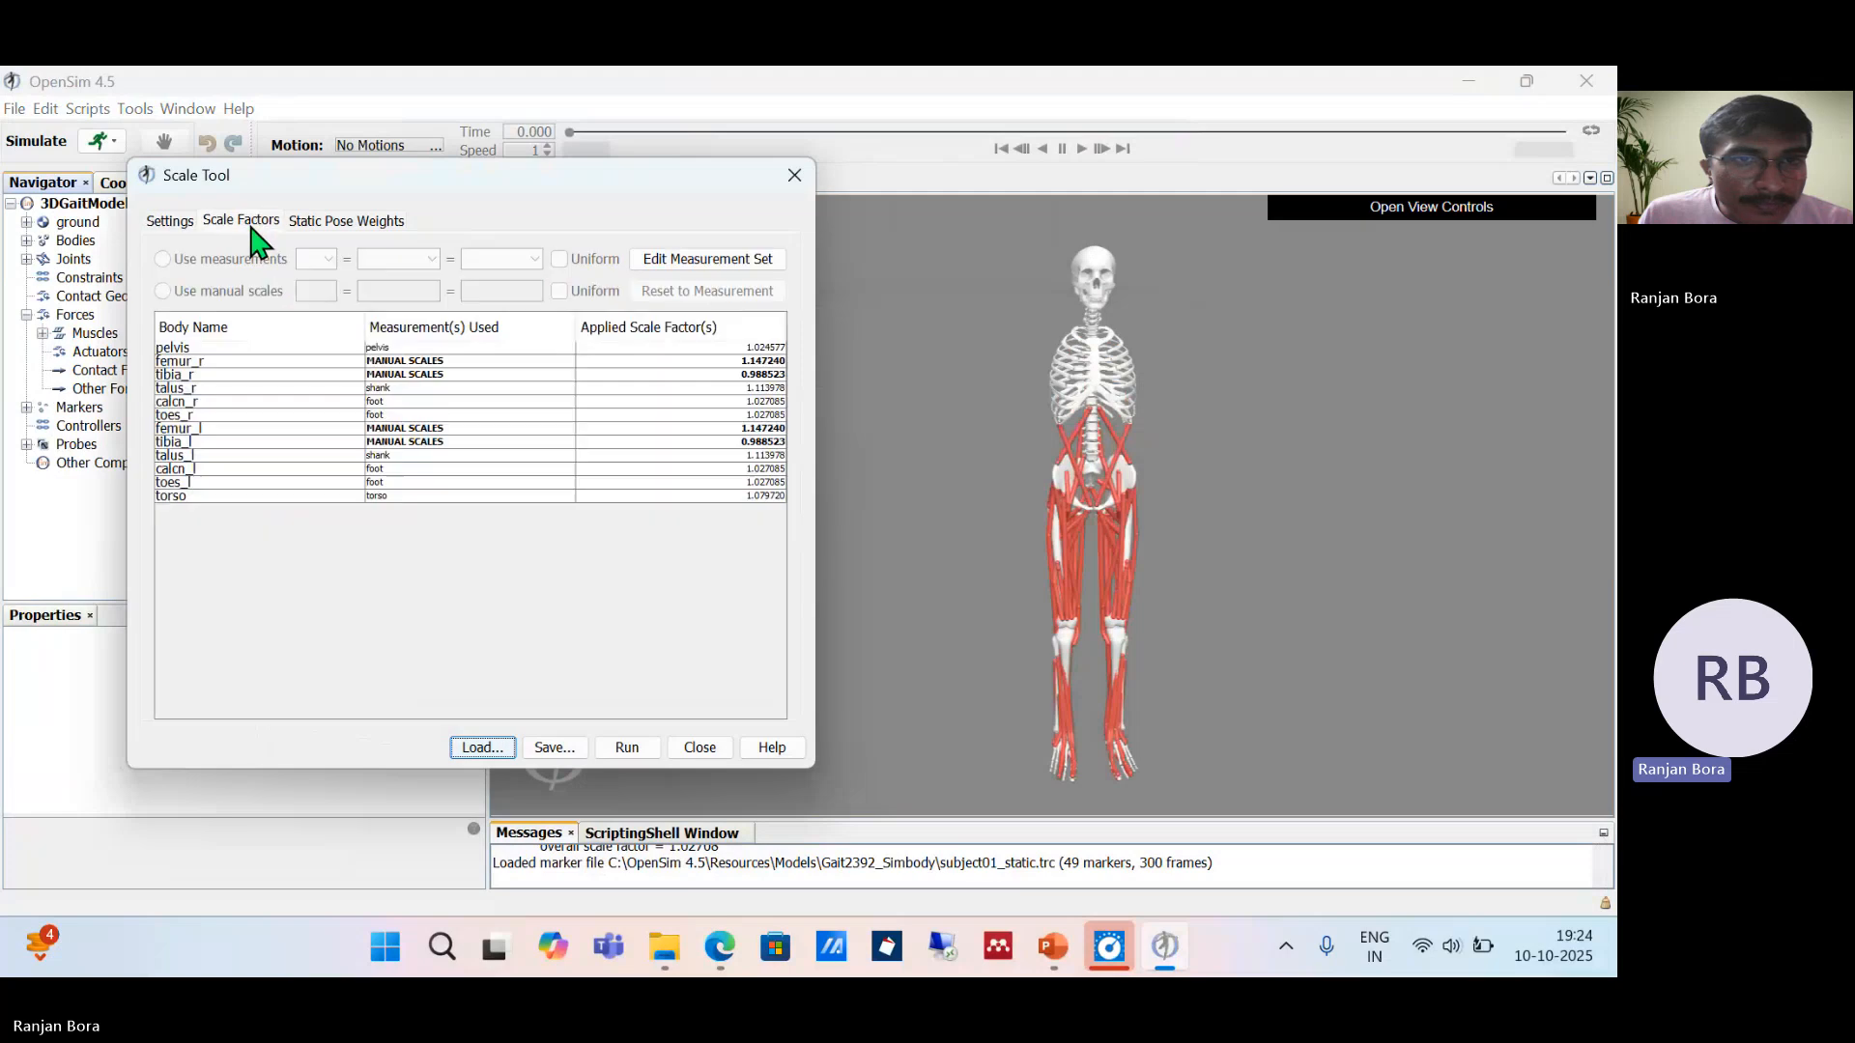
{"action": "left_click", "coordinate": [346, 224]}
{"action": "left_click", "coordinate": [184, 228]}
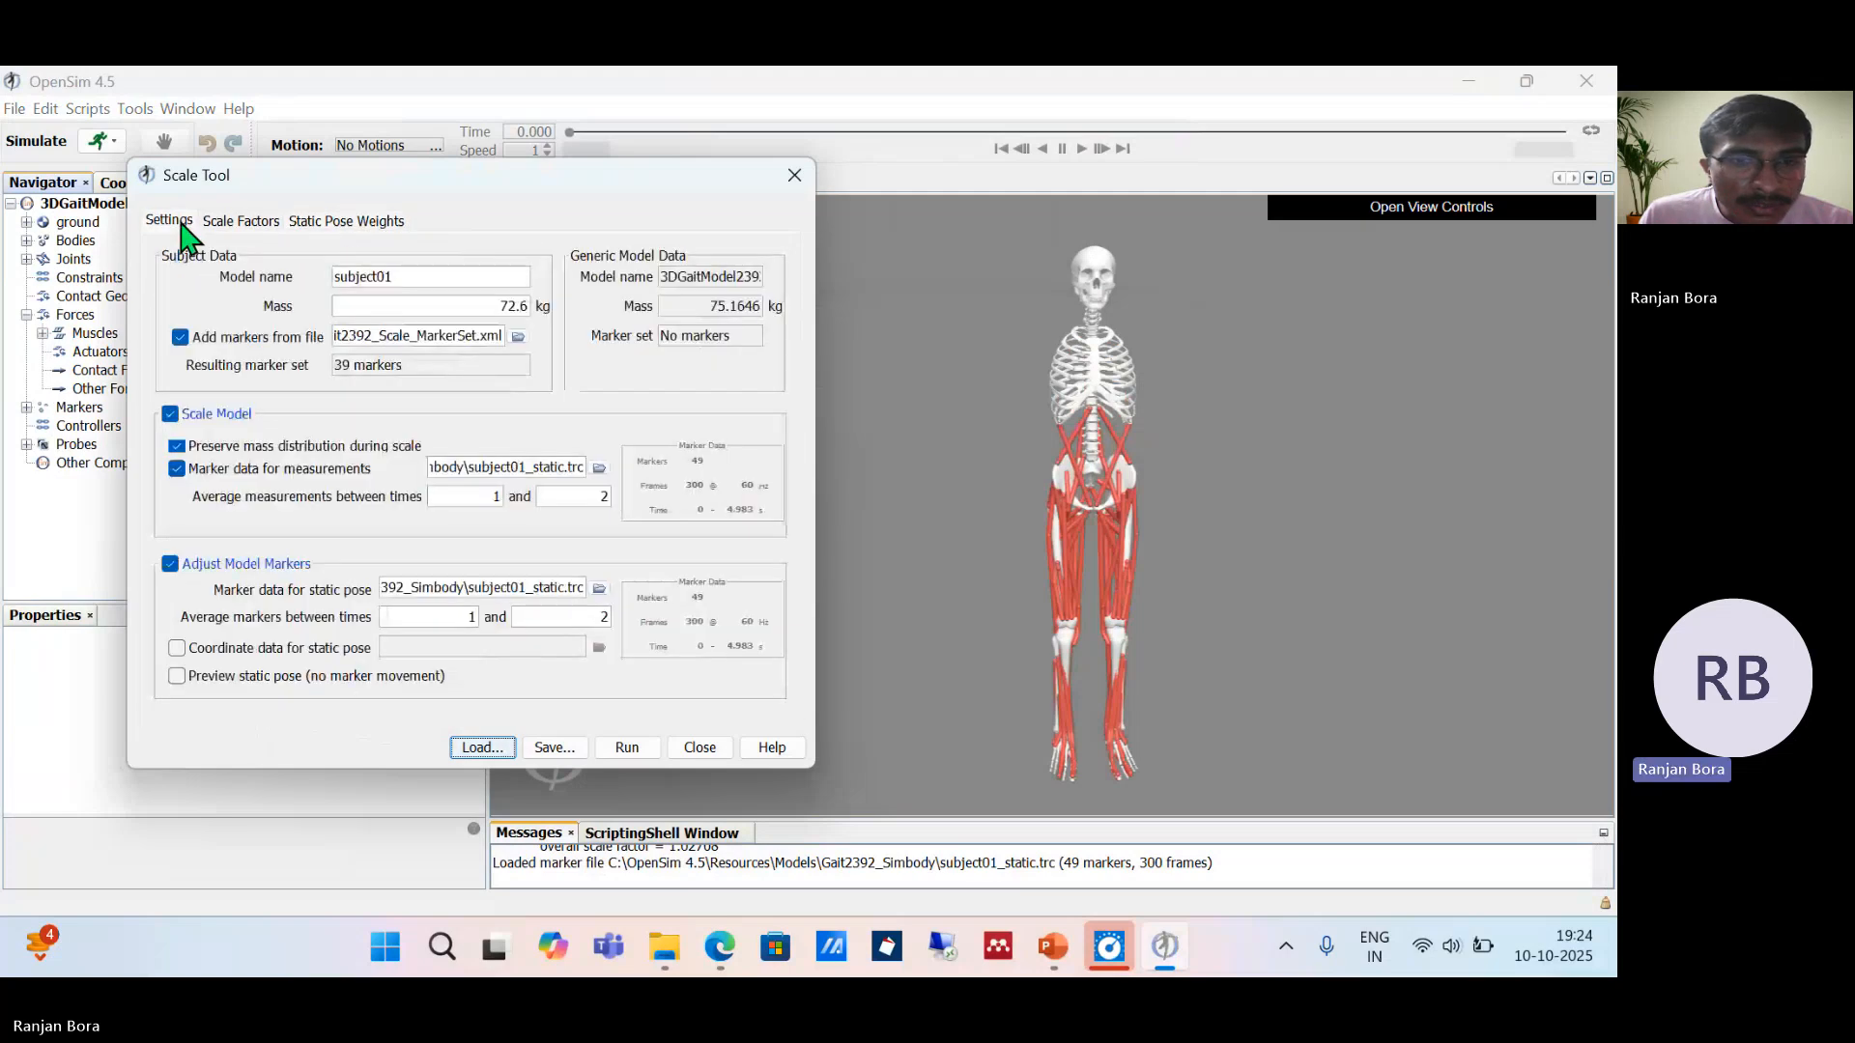
{"action": "left_click", "coordinate": [627, 749]}
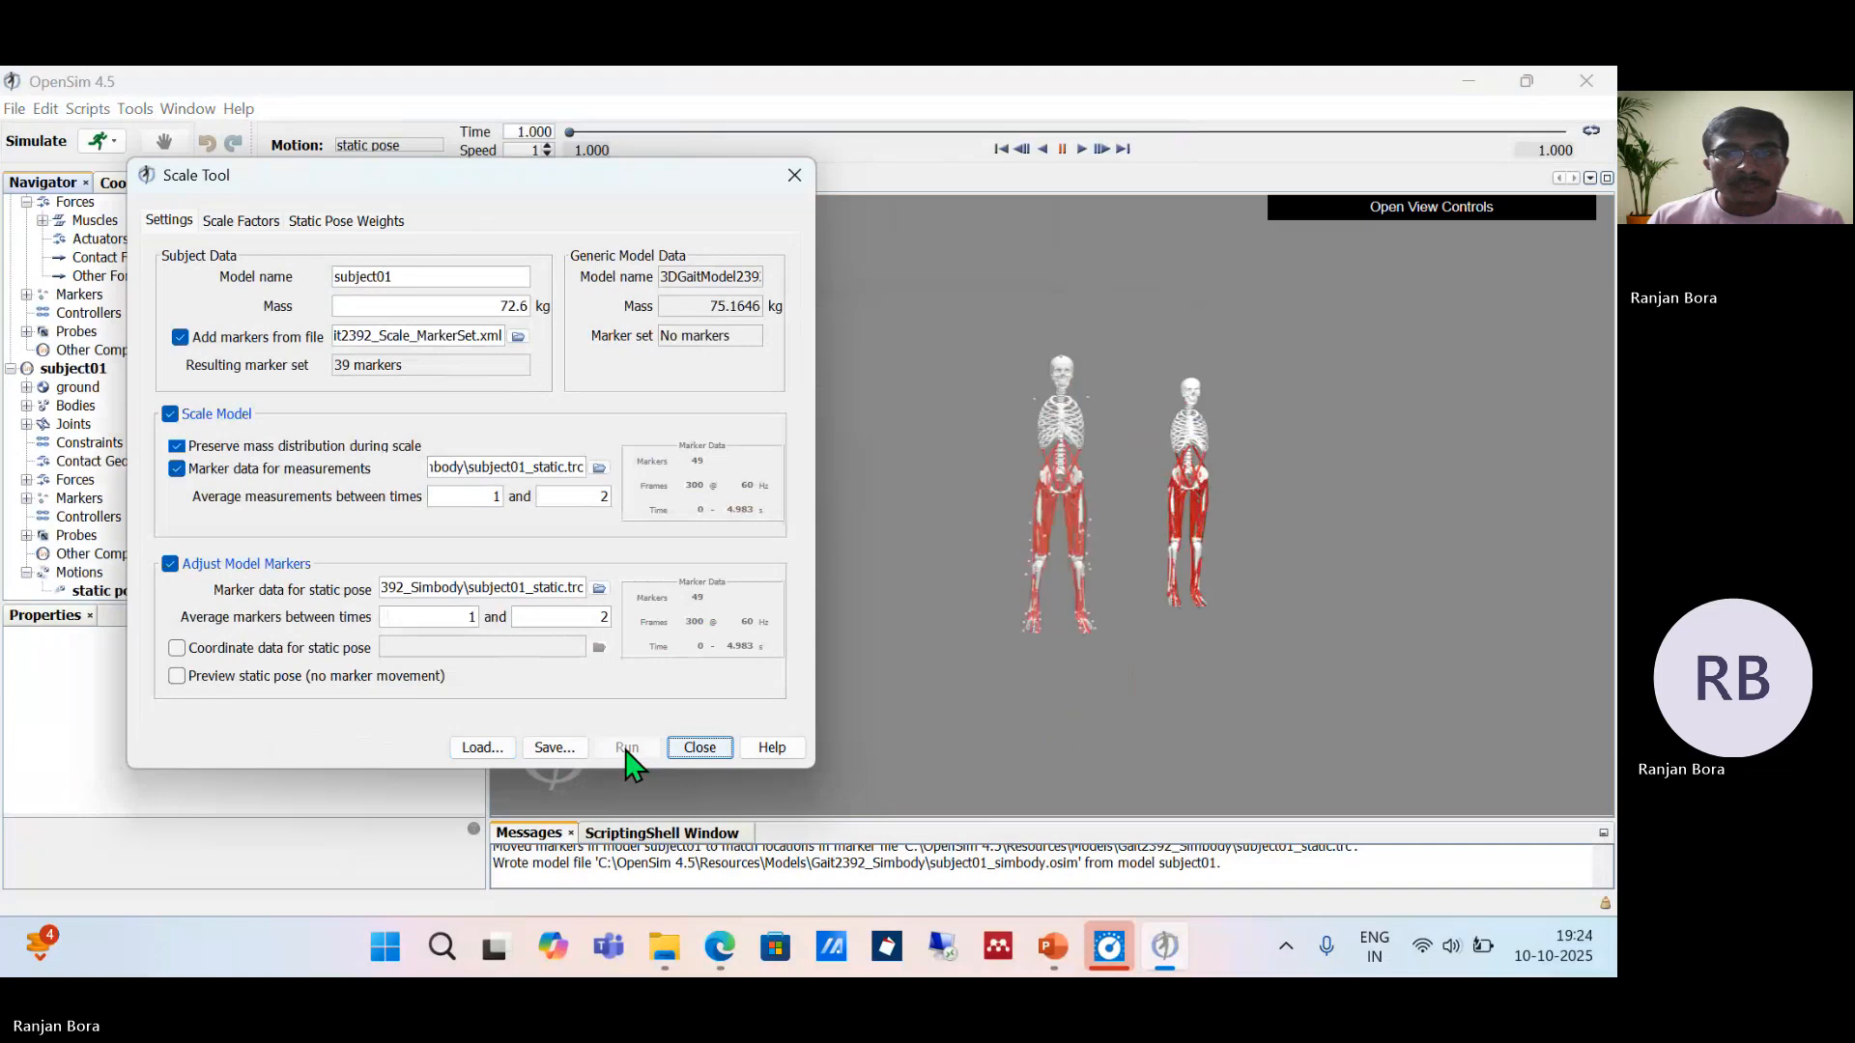
{"action": "left_click", "coordinate": [702, 749]}
Step: Compare the scaled subject01 model and its markers with the generic model in the 3D view
{"action": "scroll", "coordinate": [1053, 531], "scroll_direction": "up", "scroll_amount": 4}
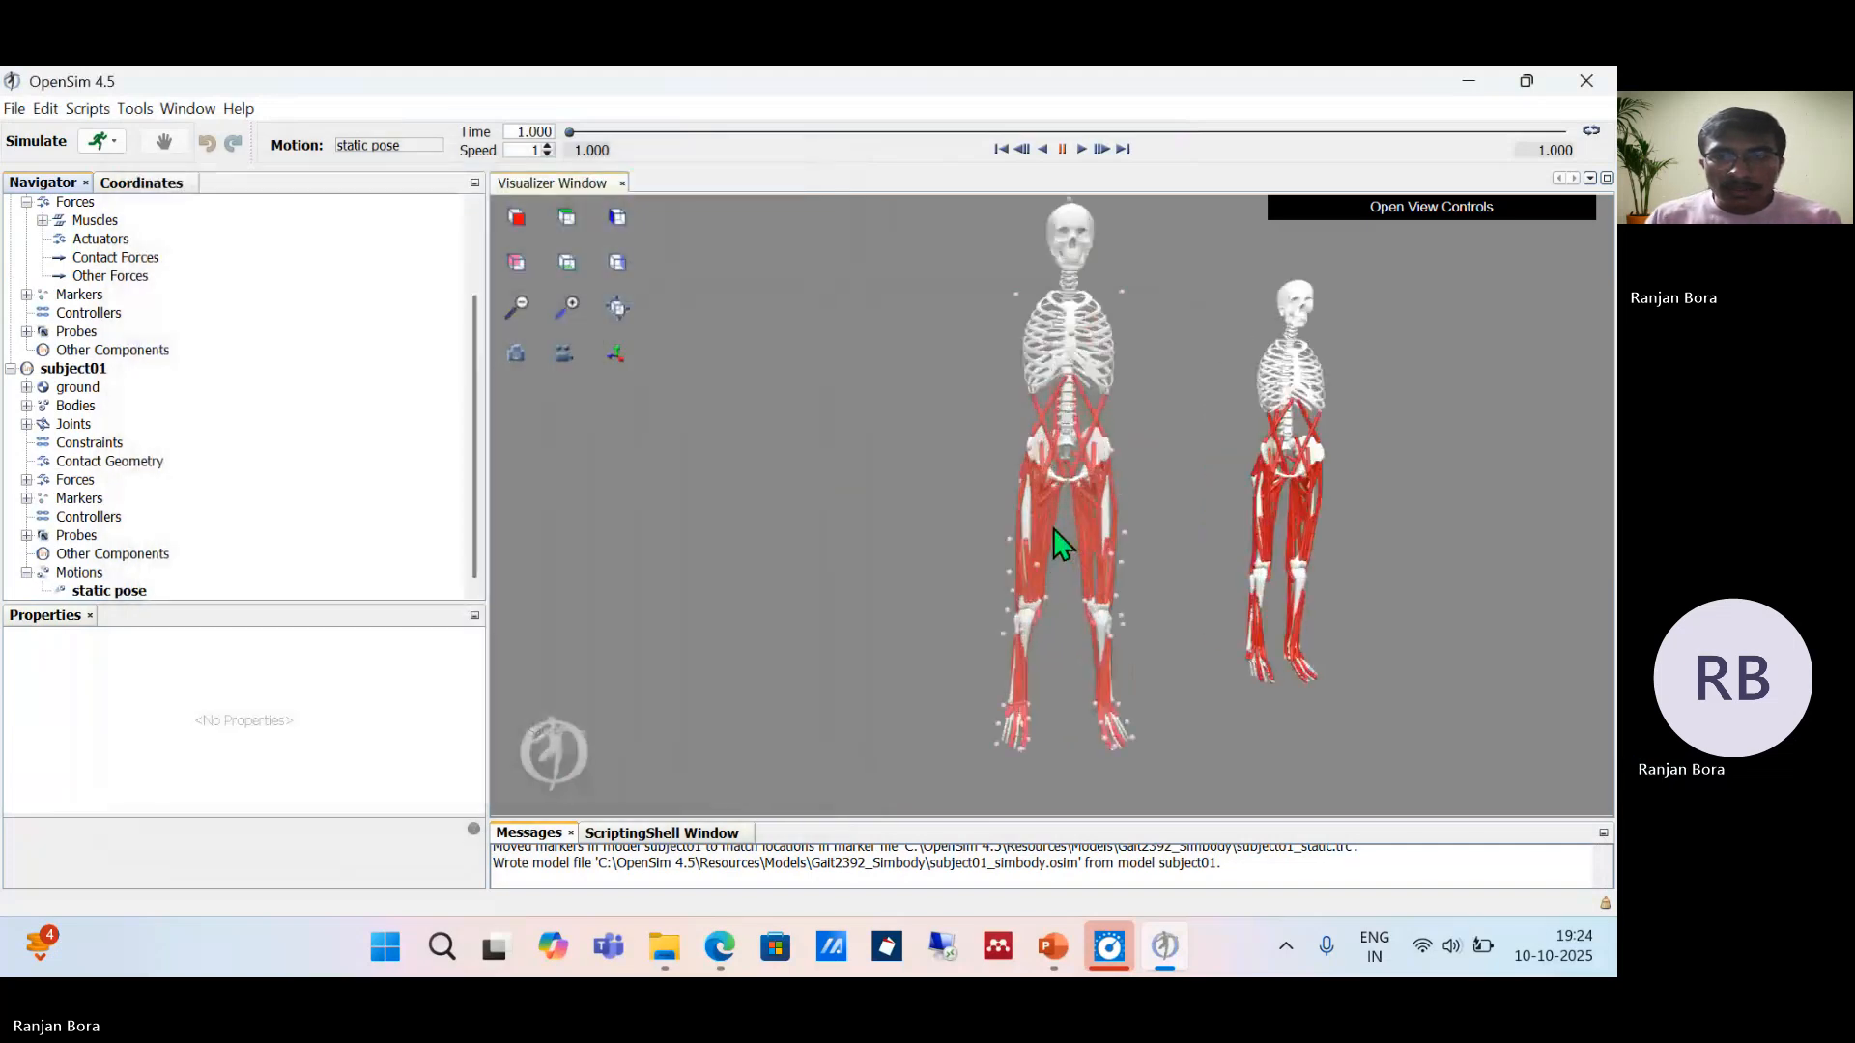
{"action": "scroll", "coordinate": [1062, 541], "scroll_direction": "up", "scroll_amount": 2}
{"action": "left_click_drag", "start_coordinate": [1088, 525], "coordinate": [1027, 445]}
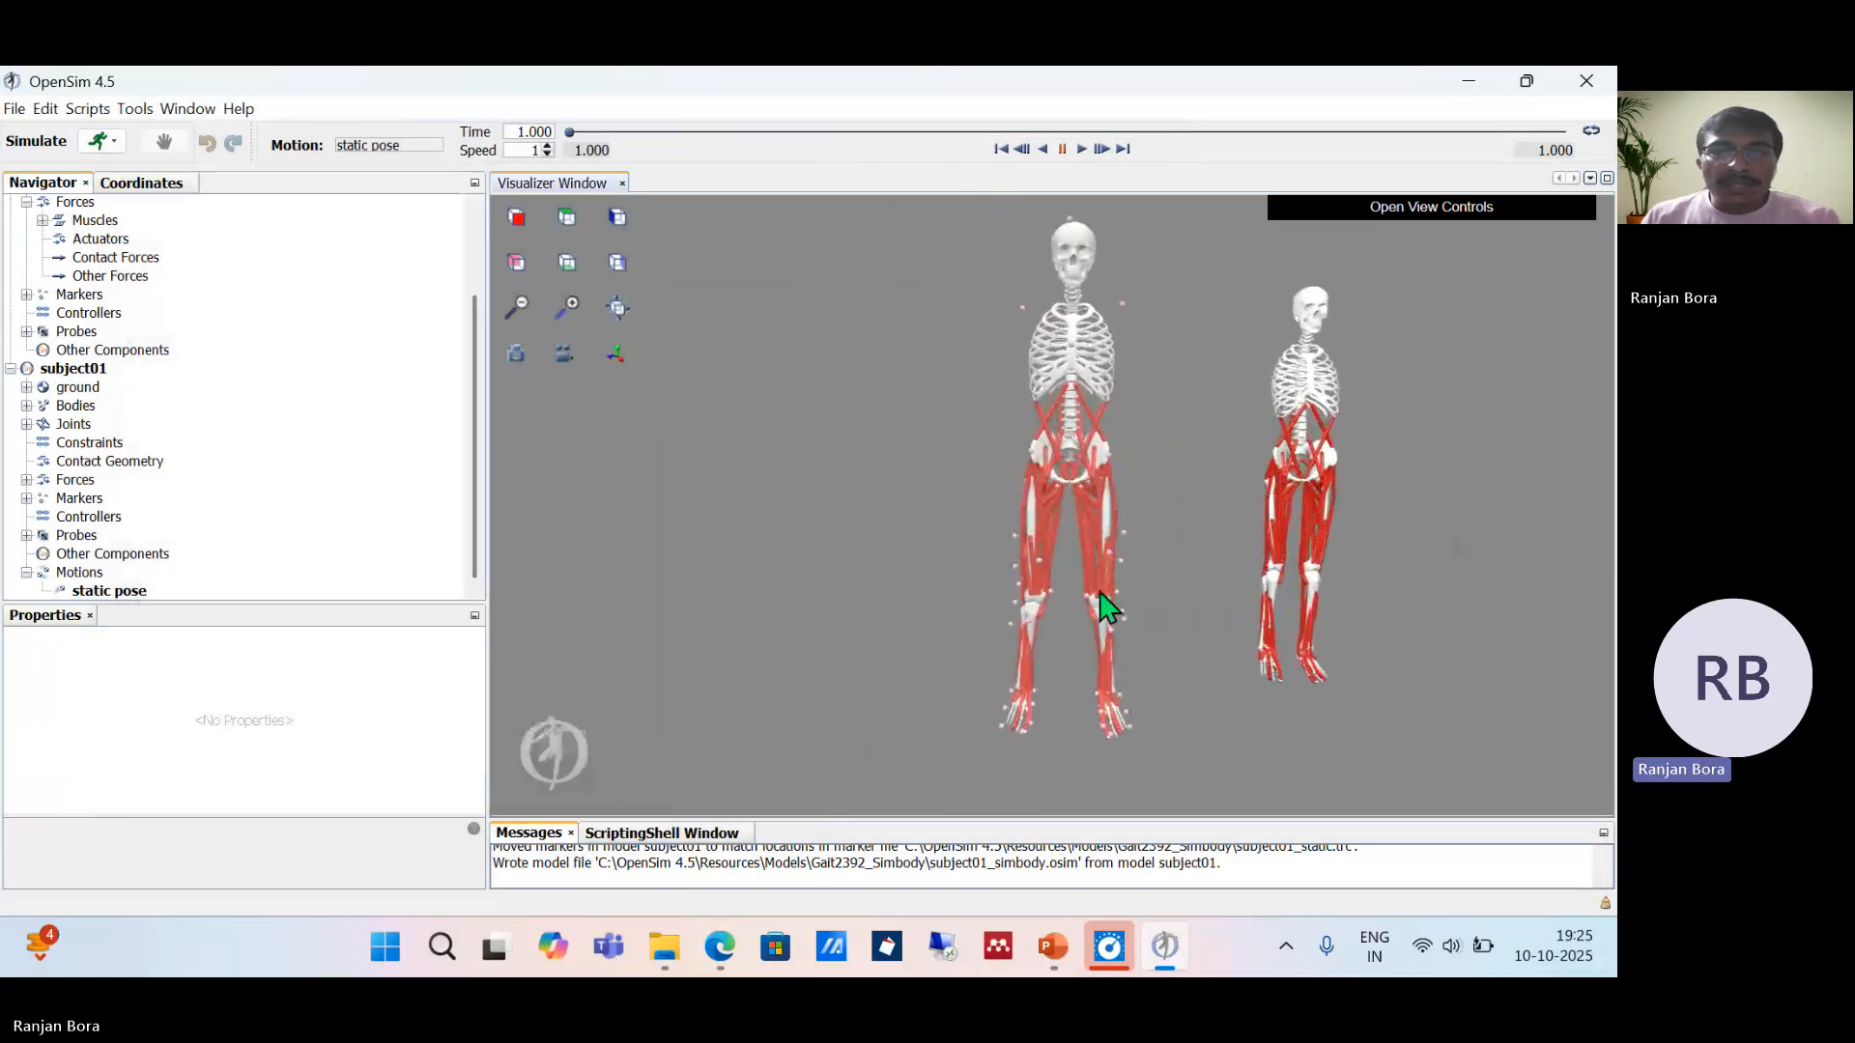
{"action": "left_click_drag", "start_coordinate": [1104, 607], "coordinate": [1150, 580]}
{"action": "left_click_drag", "start_coordinate": [1057, 530], "coordinate": [1007, 527]}
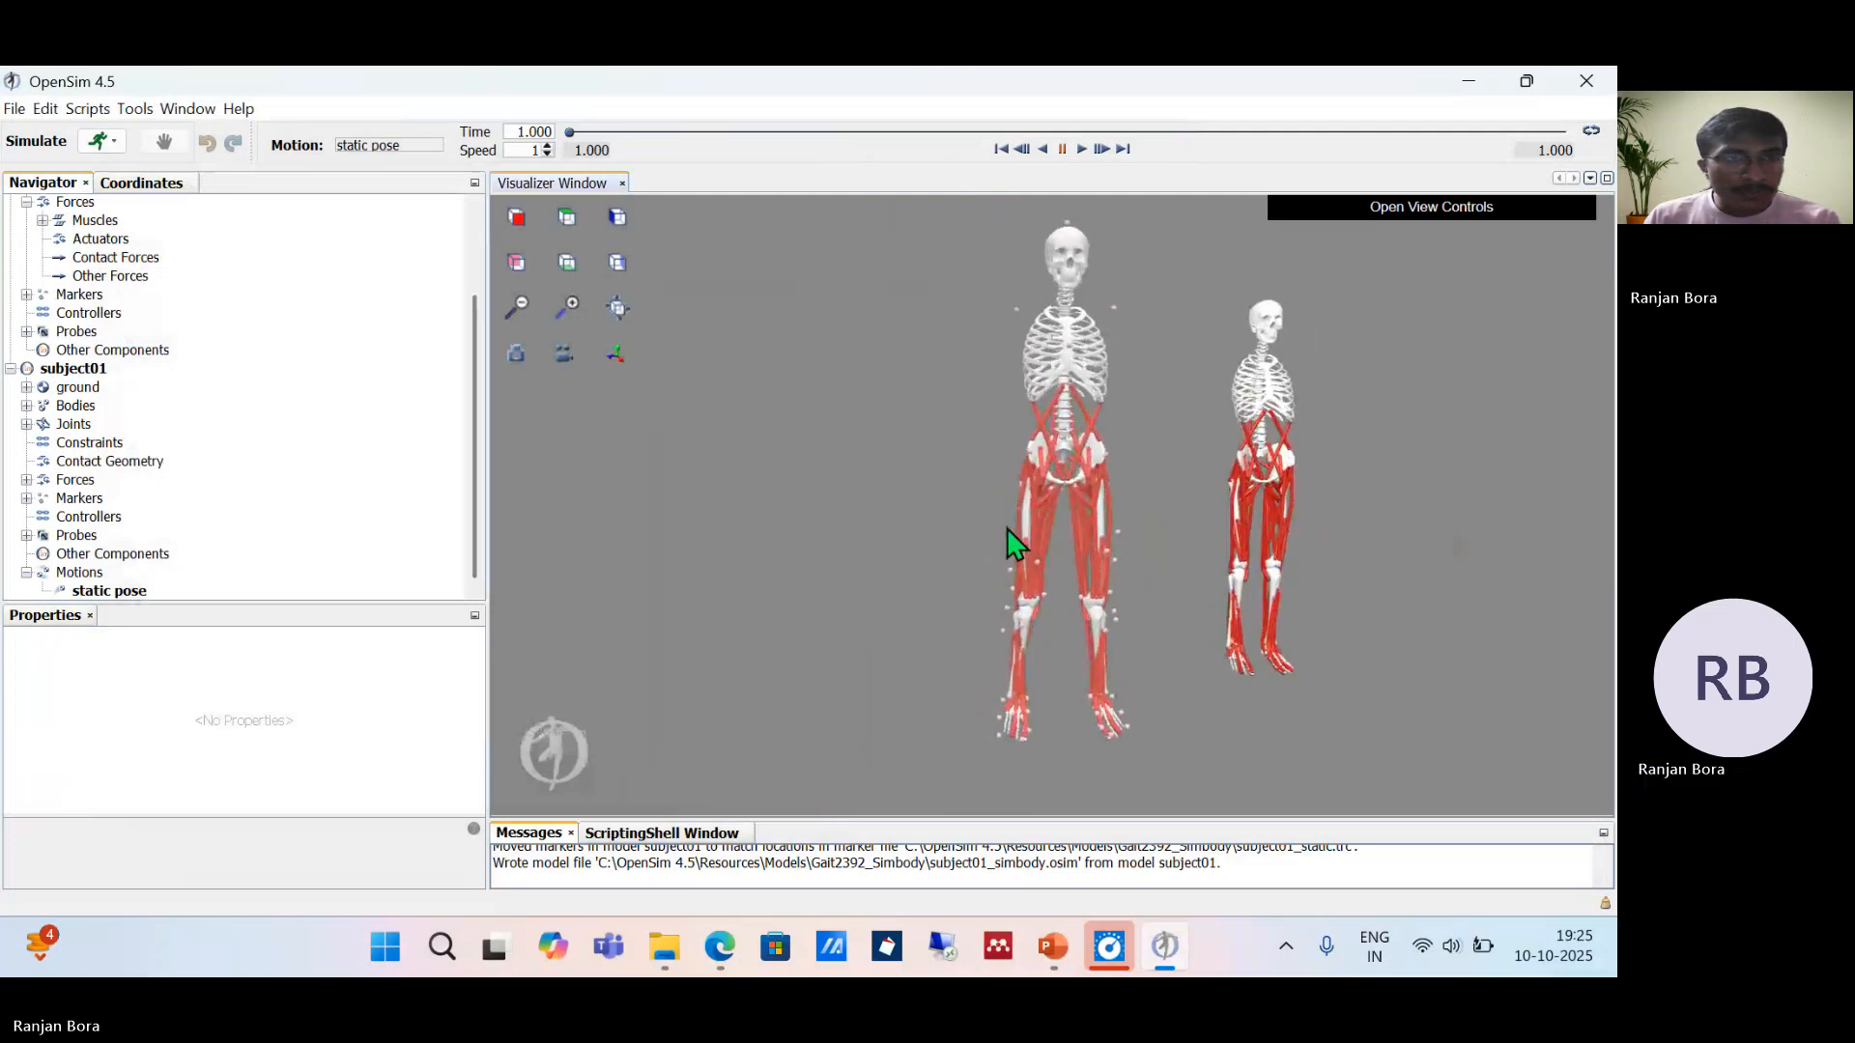
Step: Load the settings file subject01_Setup_IK into the Inverse Kinematics Tool for subject01, run it and close the tool
{"action": "scroll", "coordinate": [161, 312], "scroll_direction": "up", "scroll_amount": 2}
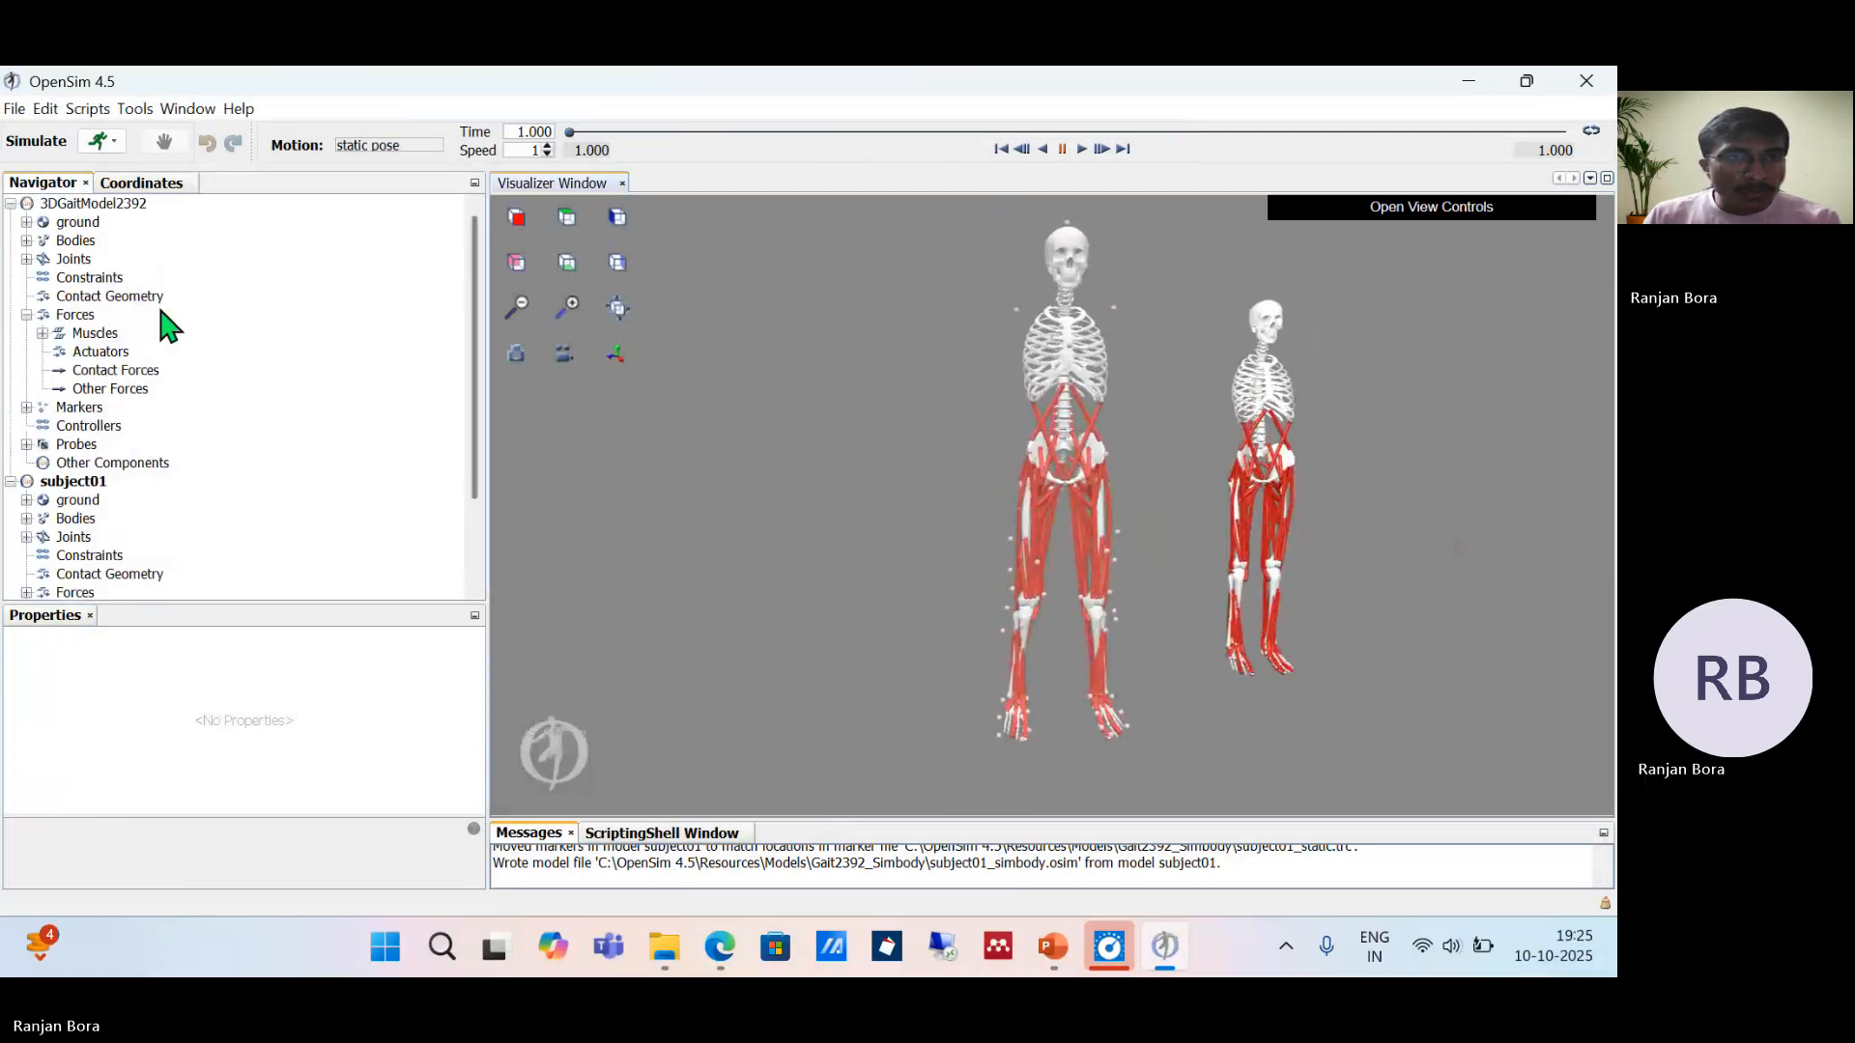
{"action": "left_click", "coordinate": [11, 203]}
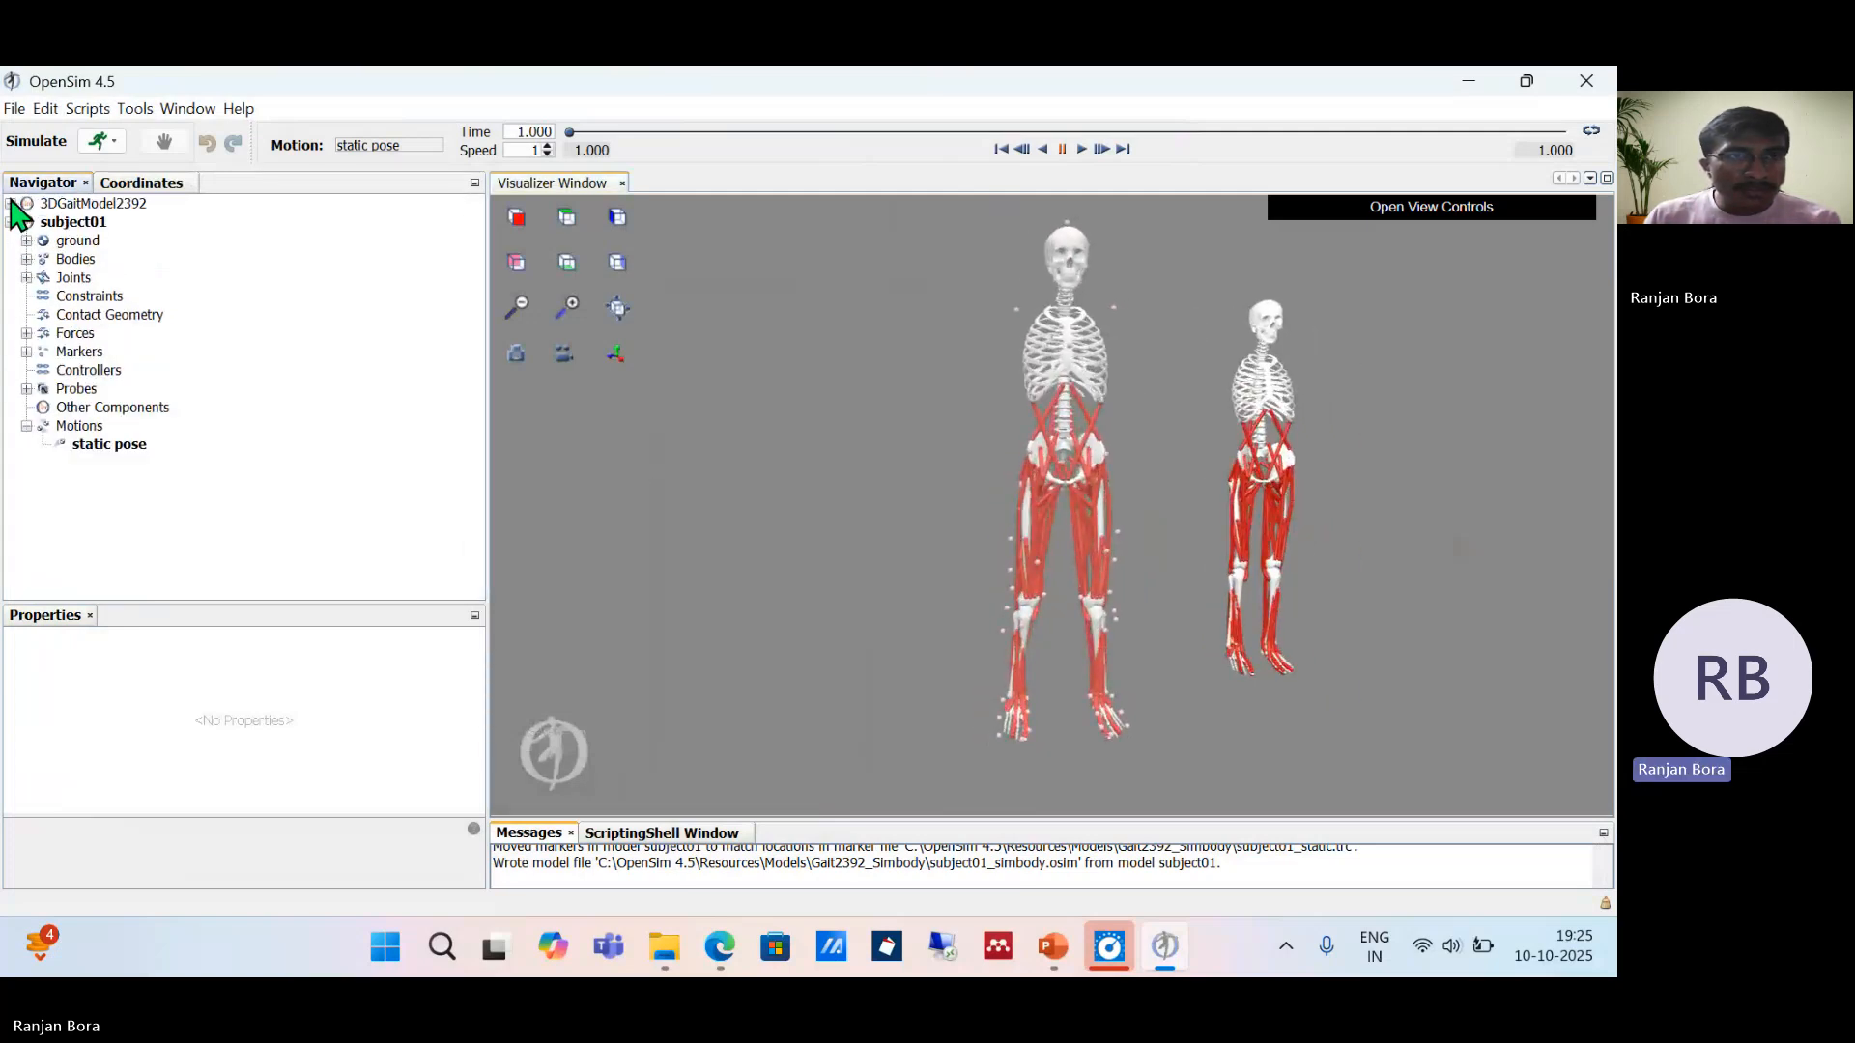
{"action": "left_click", "coordinate": [135, 109]}
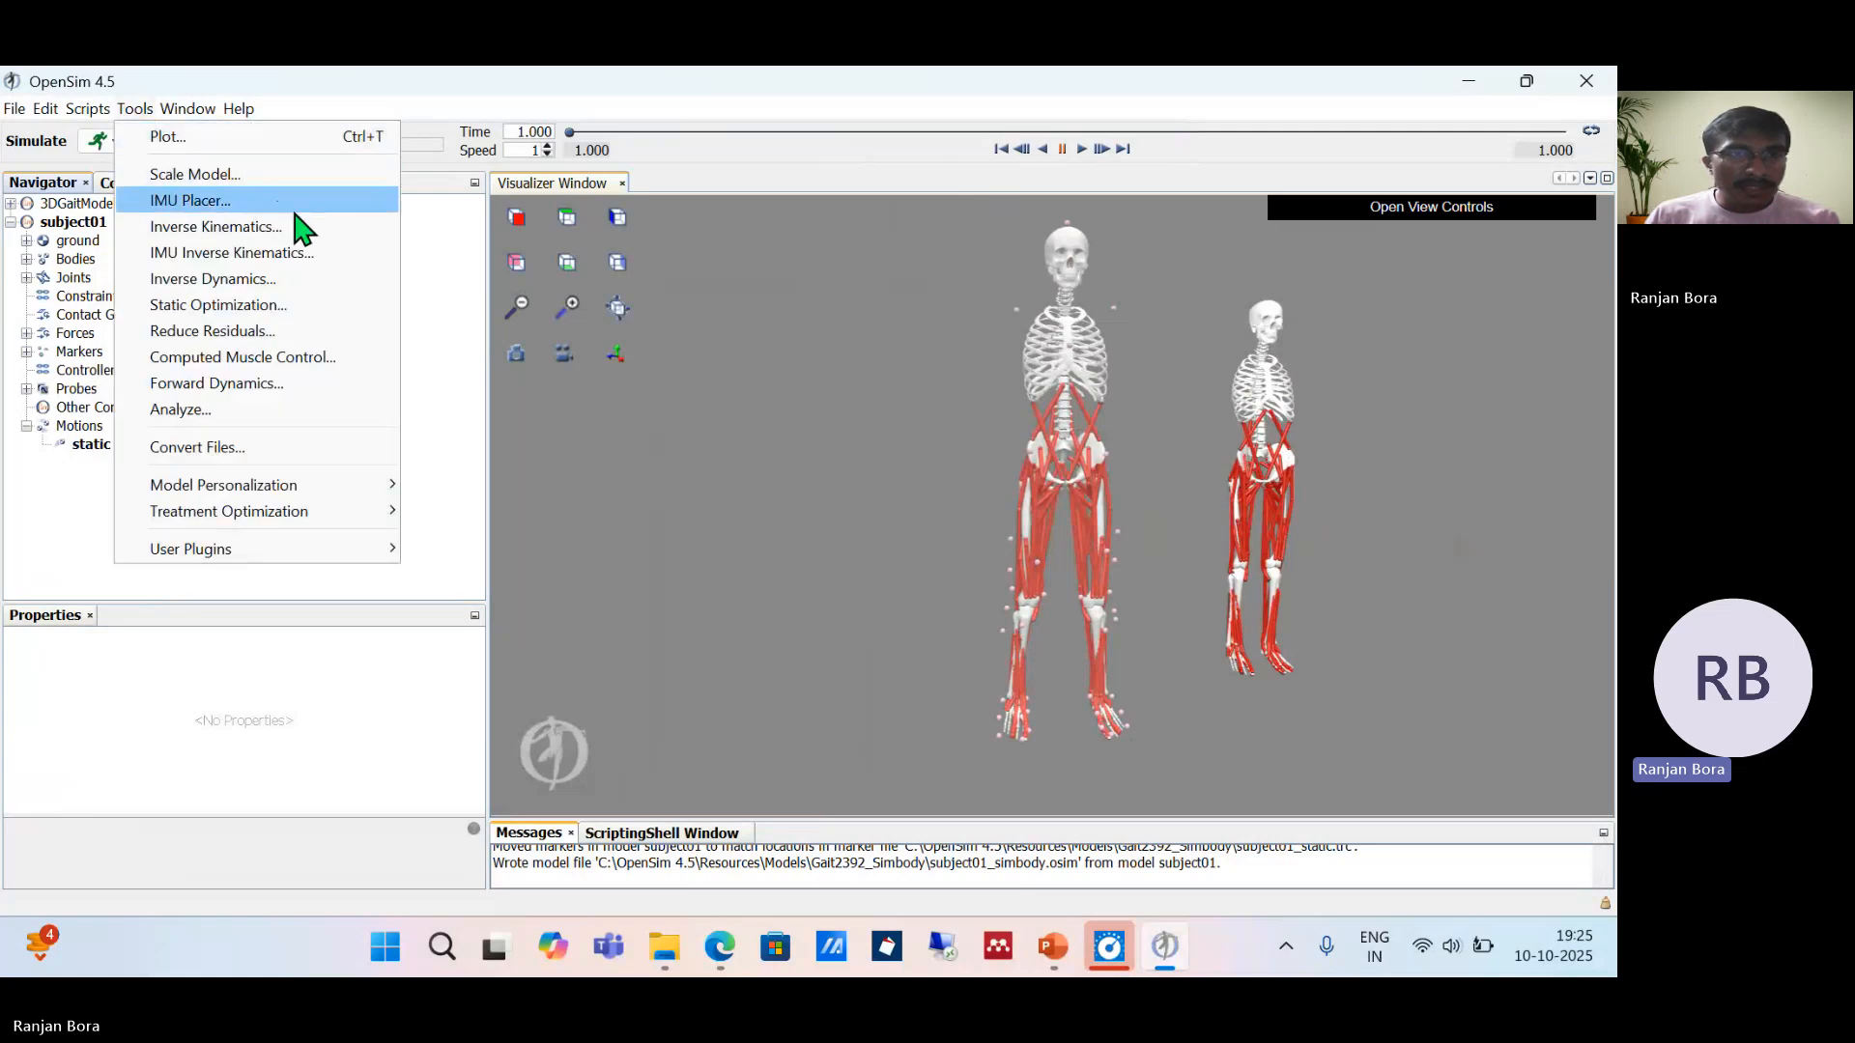
{"action": "left_click", "coordinate": [334, 232]}
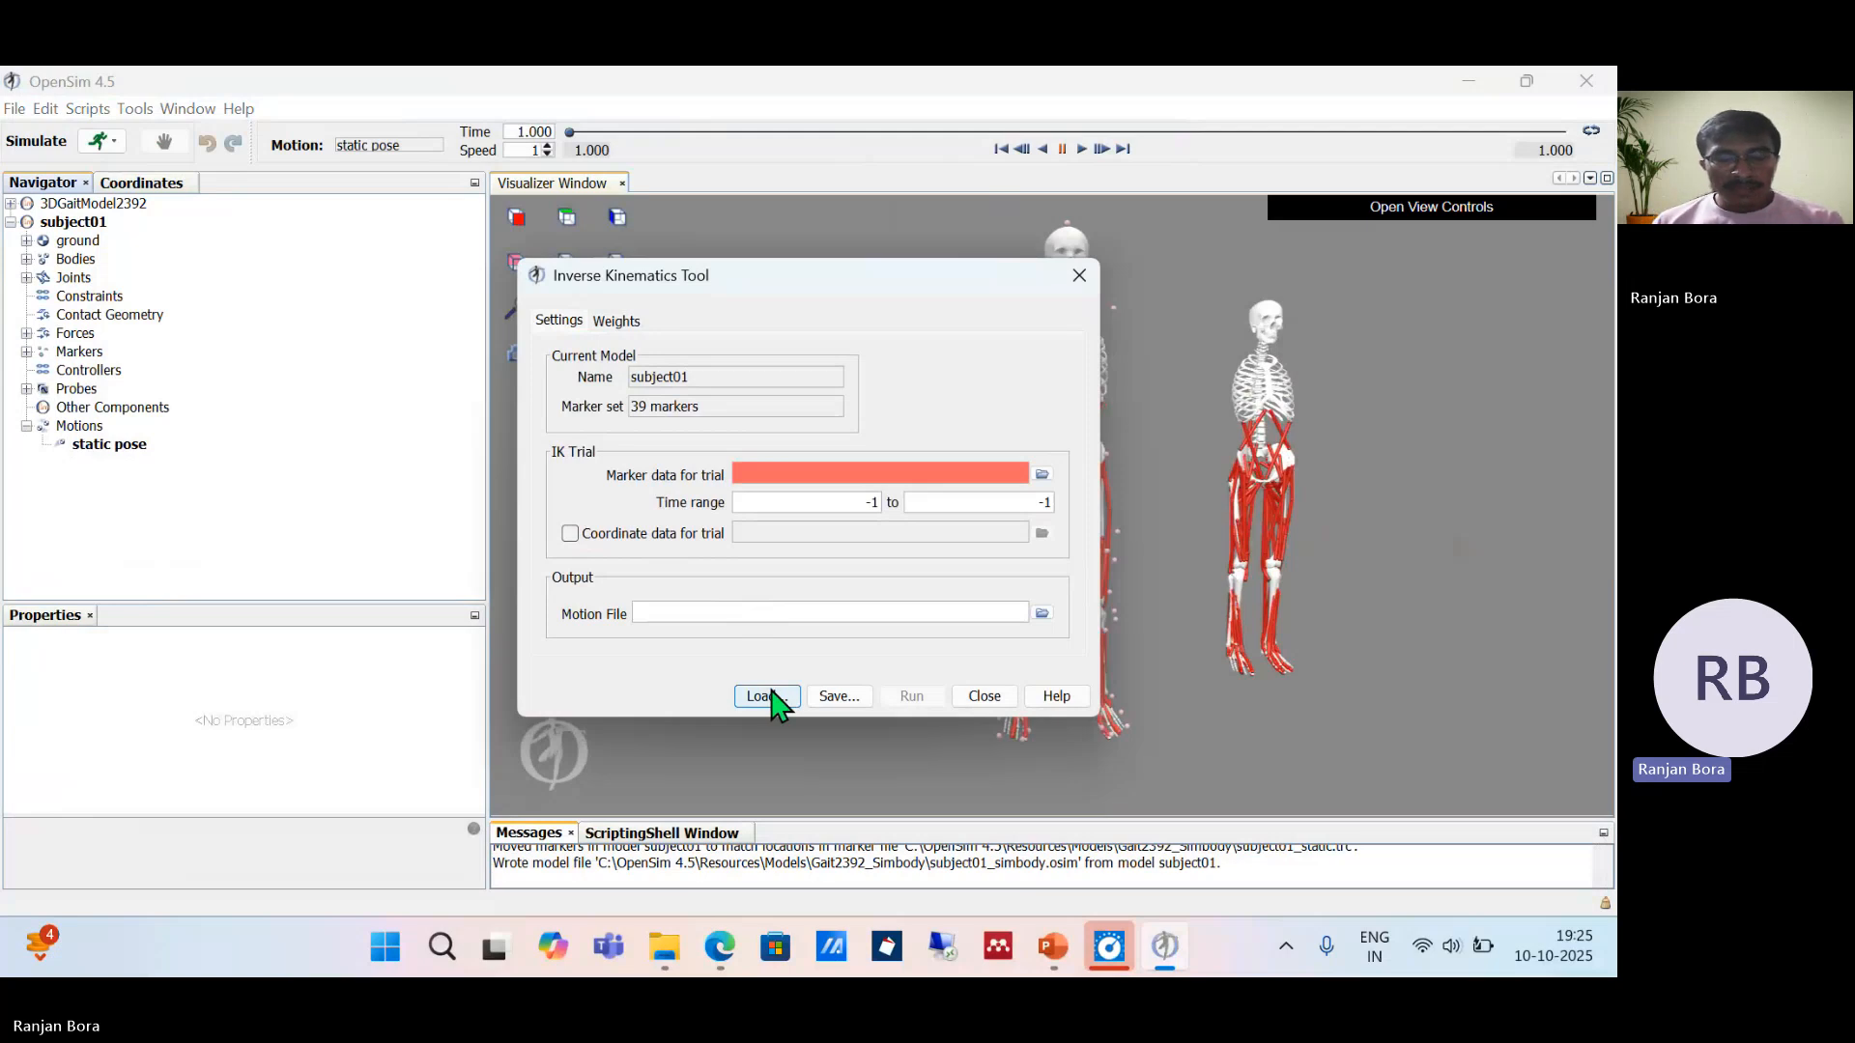
{"action": "left_click", "coordinate": [773, 694]}
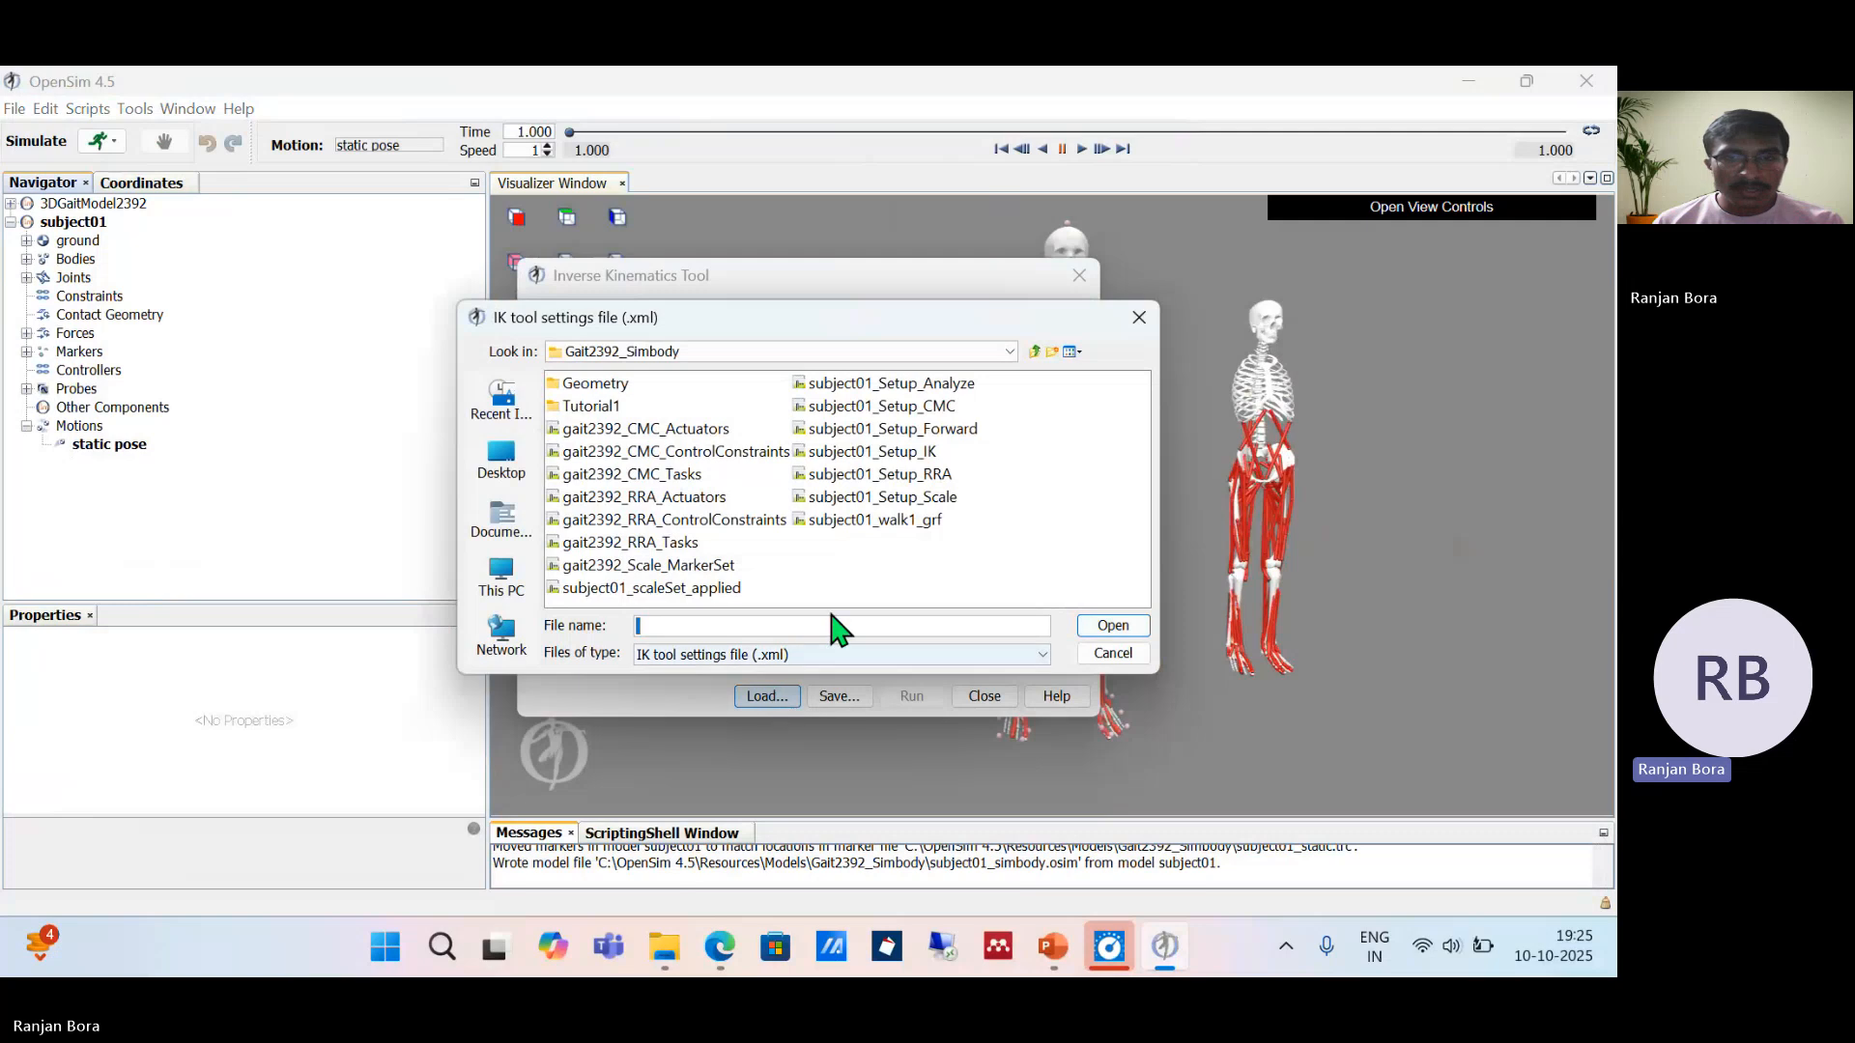
{"action": "left_click", "coordinate": [903, 452]}
{"action": "left_click", "coordinate": [1107, 626]}
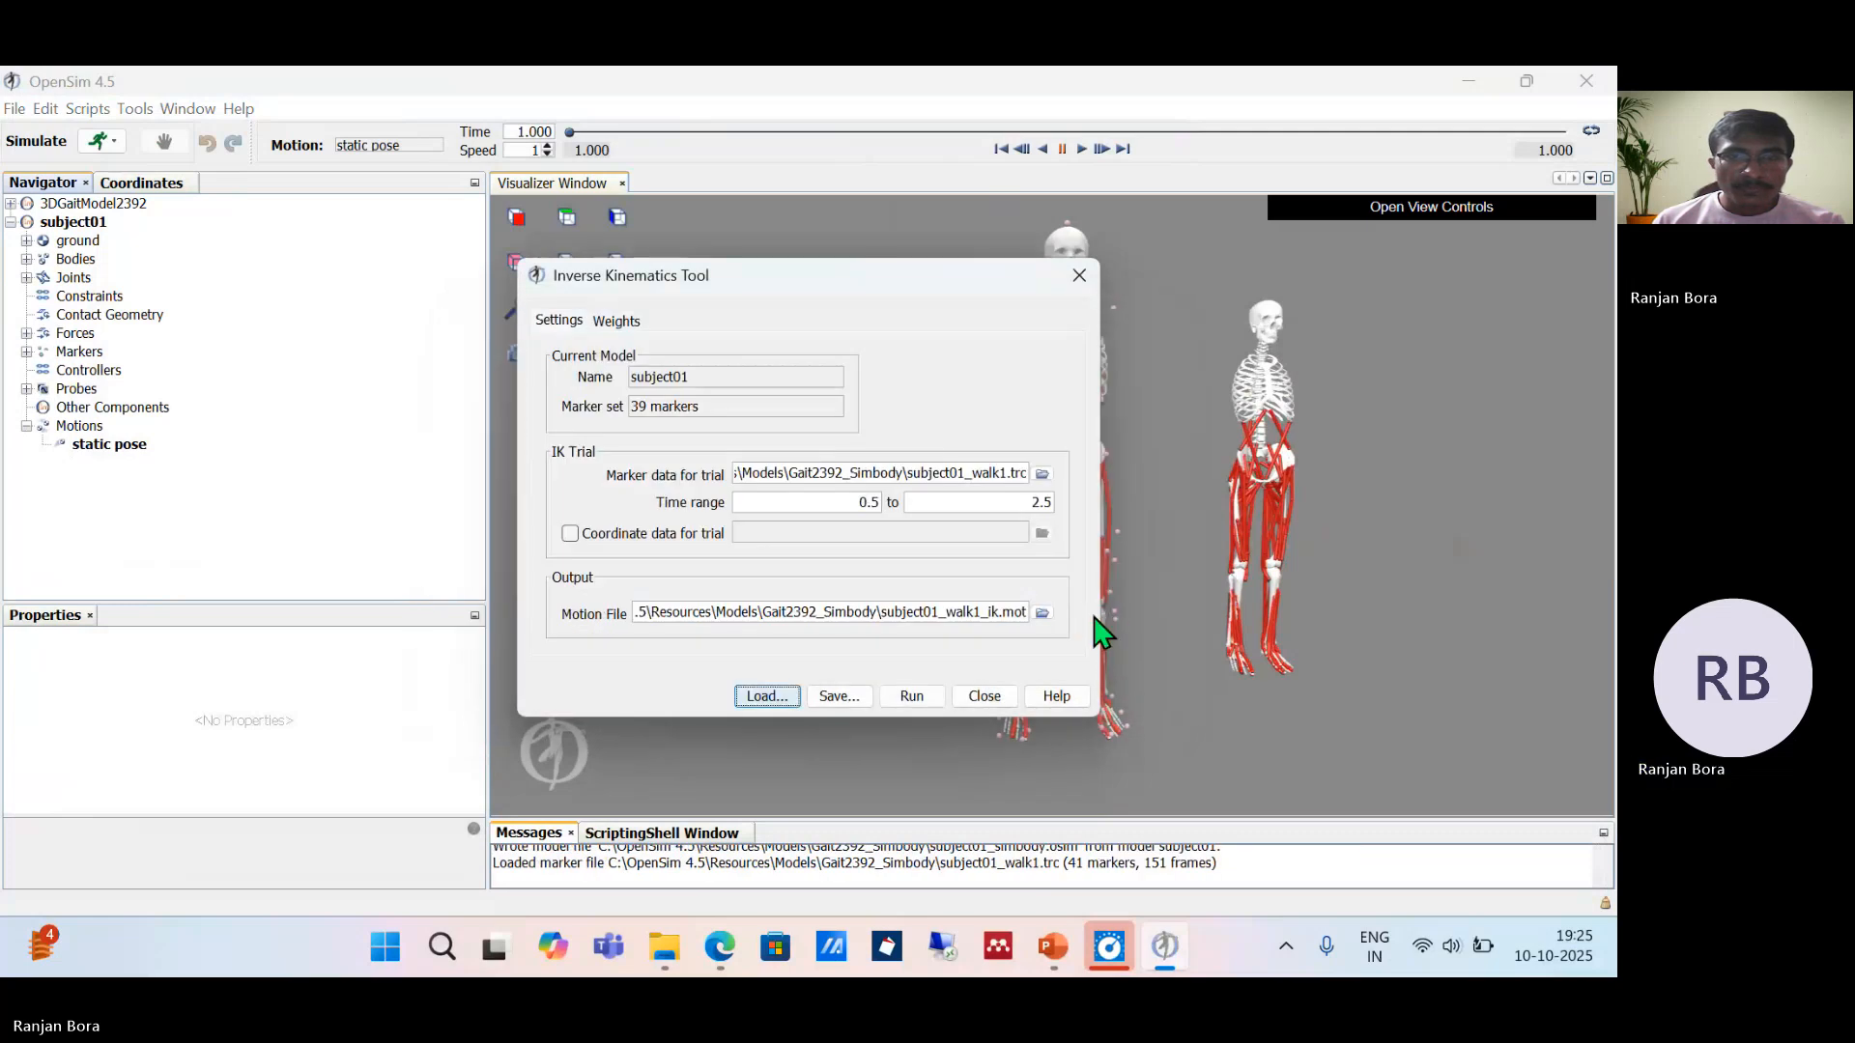
{"action": "left_click", "coordinate": [910, 697]}
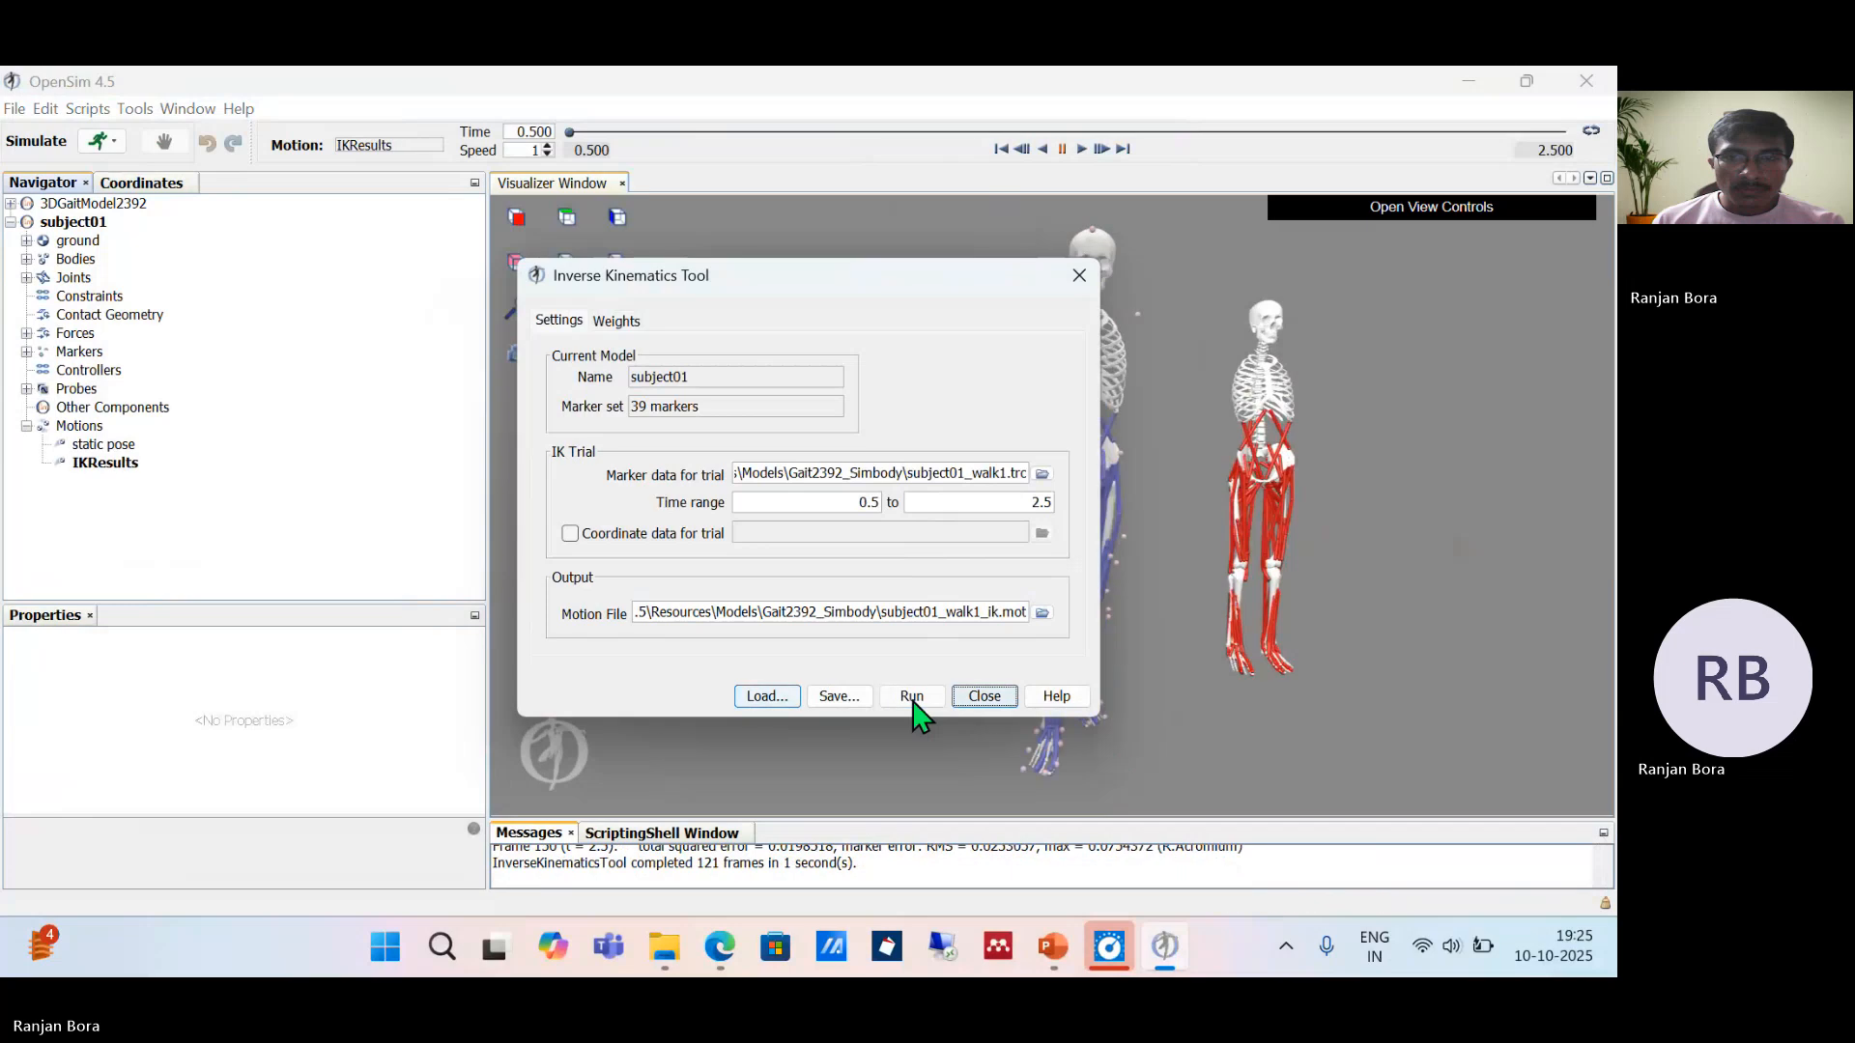
{"action": "left_click", "coordinate": [981, 696]}
Step: Play the IKResults motion and examine the walking subject01 model from the side and the front
{"action": "scroll", "coordinate": [1115, 603], "scroll_direction": "up", "scroll_amount": 2}
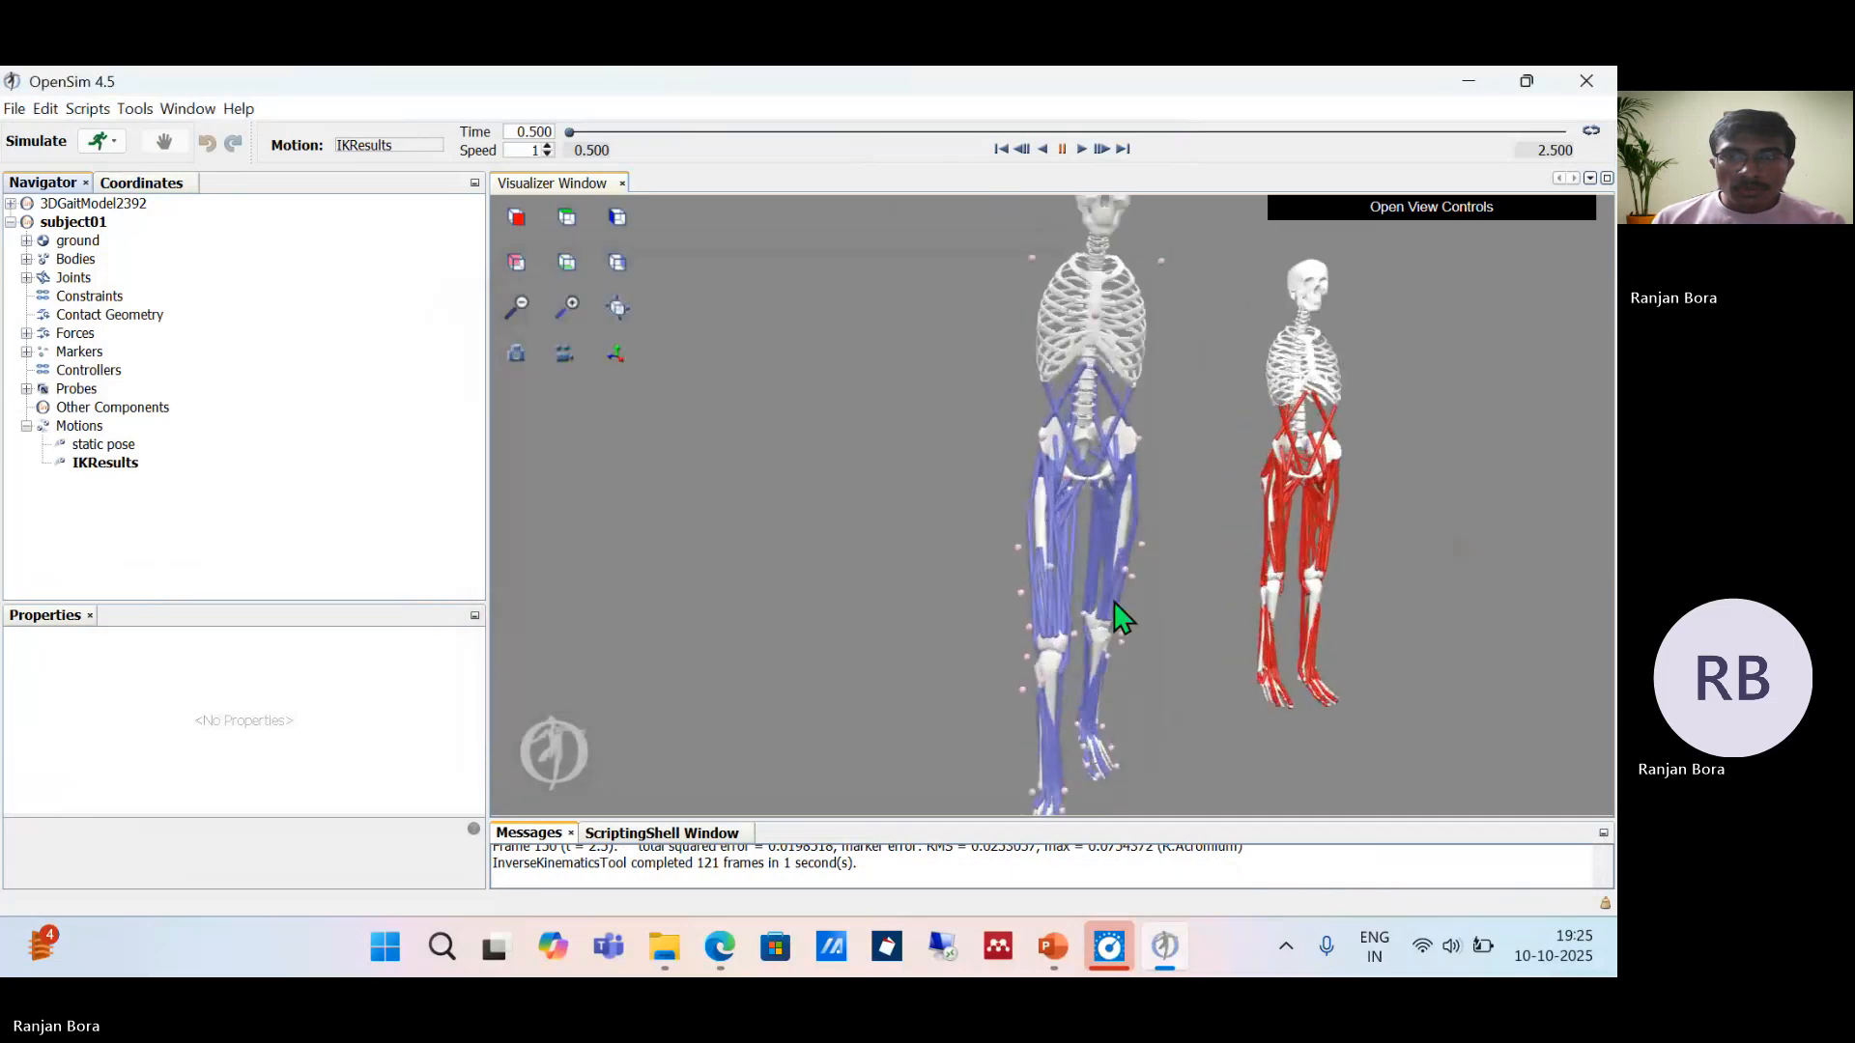
{"action": "scroll", "coordinate": [1115, 602], "scroll_direction": "up", "scroll_amount": 2}
{"action": "scroll", "coordinate": [1113, 601], "scroll_direction": "down", "scroll_amount": 2}
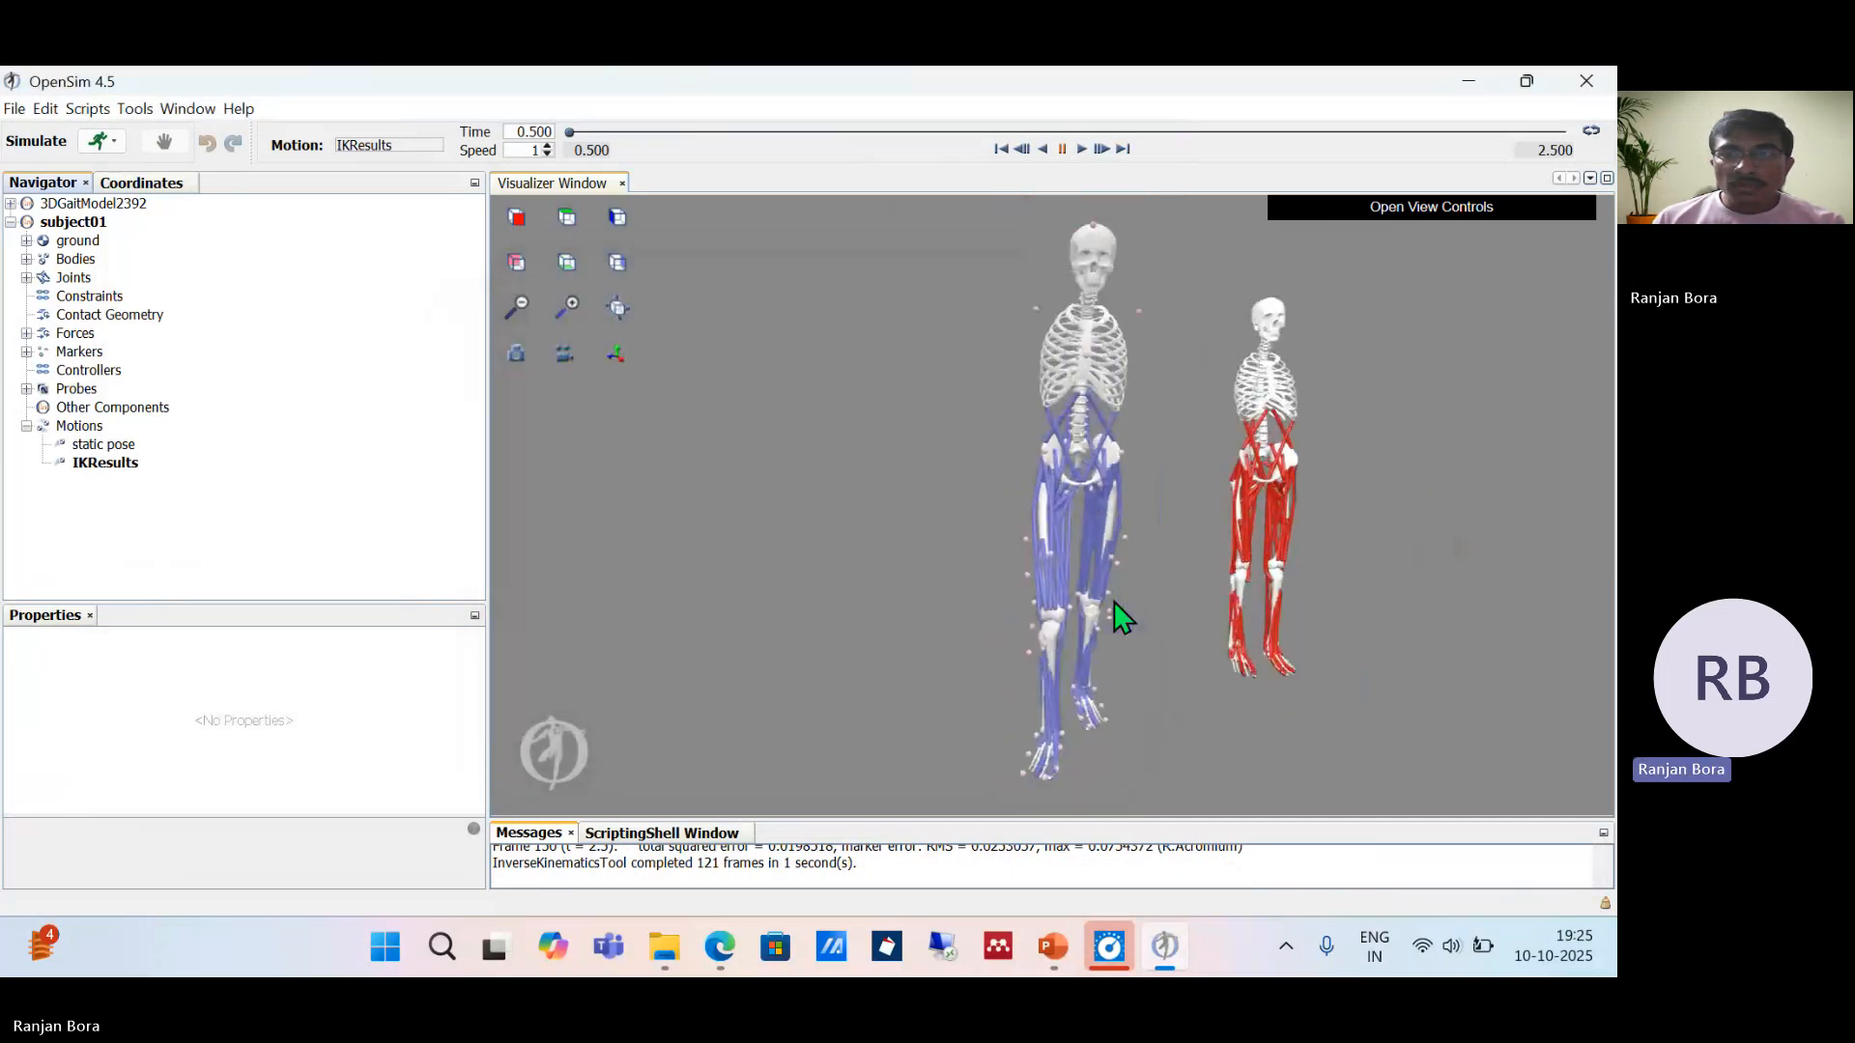
{"action": "scroll", "coordinate": [1113, 601], "scroll_direction": "down", "scroll_amount": 2}
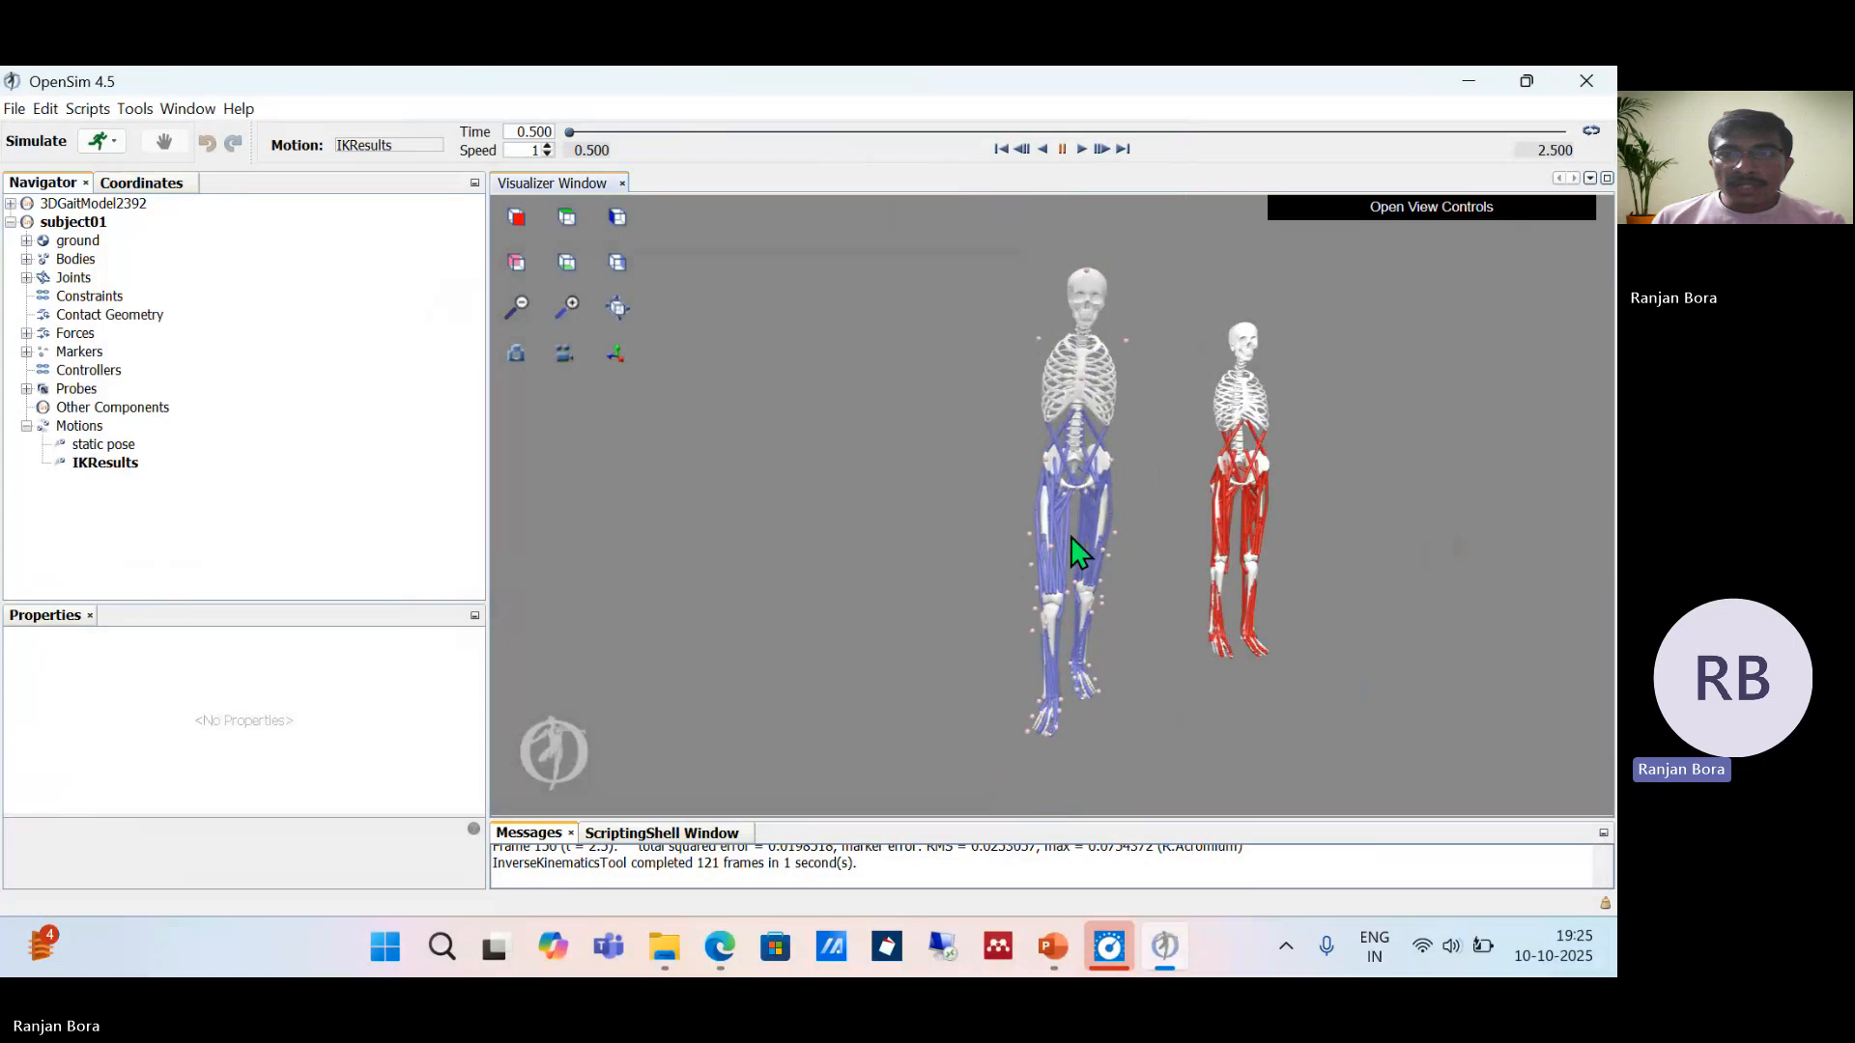
{"action": "left_click_drag", "start_coordinate": [1070, 536], "coordinate": [1445, 531]}
{"action": "right_click_drag", "start_coordinate": [1147, 468], "coordinate": [972, 461]}
{"action": "left_click_drag", "start_coordinate": [1005, 457], "coordinate": [1081, 462]}
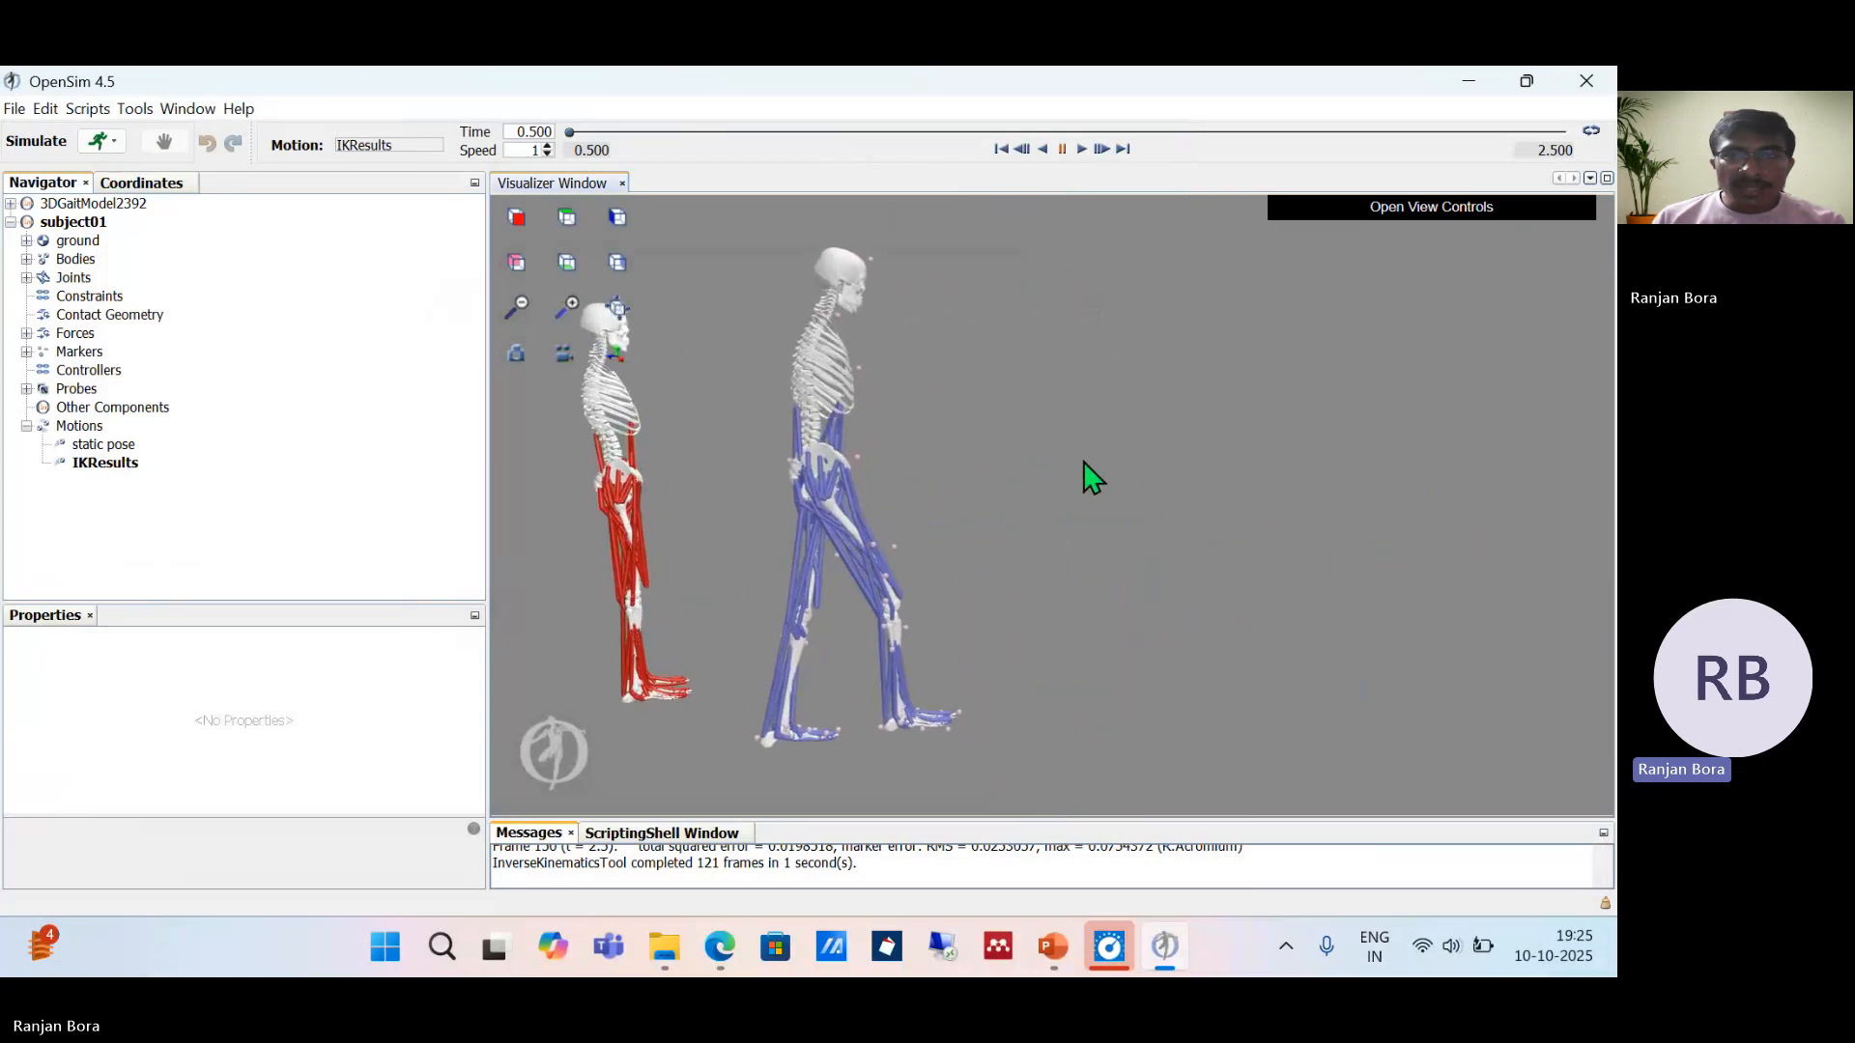
{"action": "left_click", "coordinate": [1083, 152]}
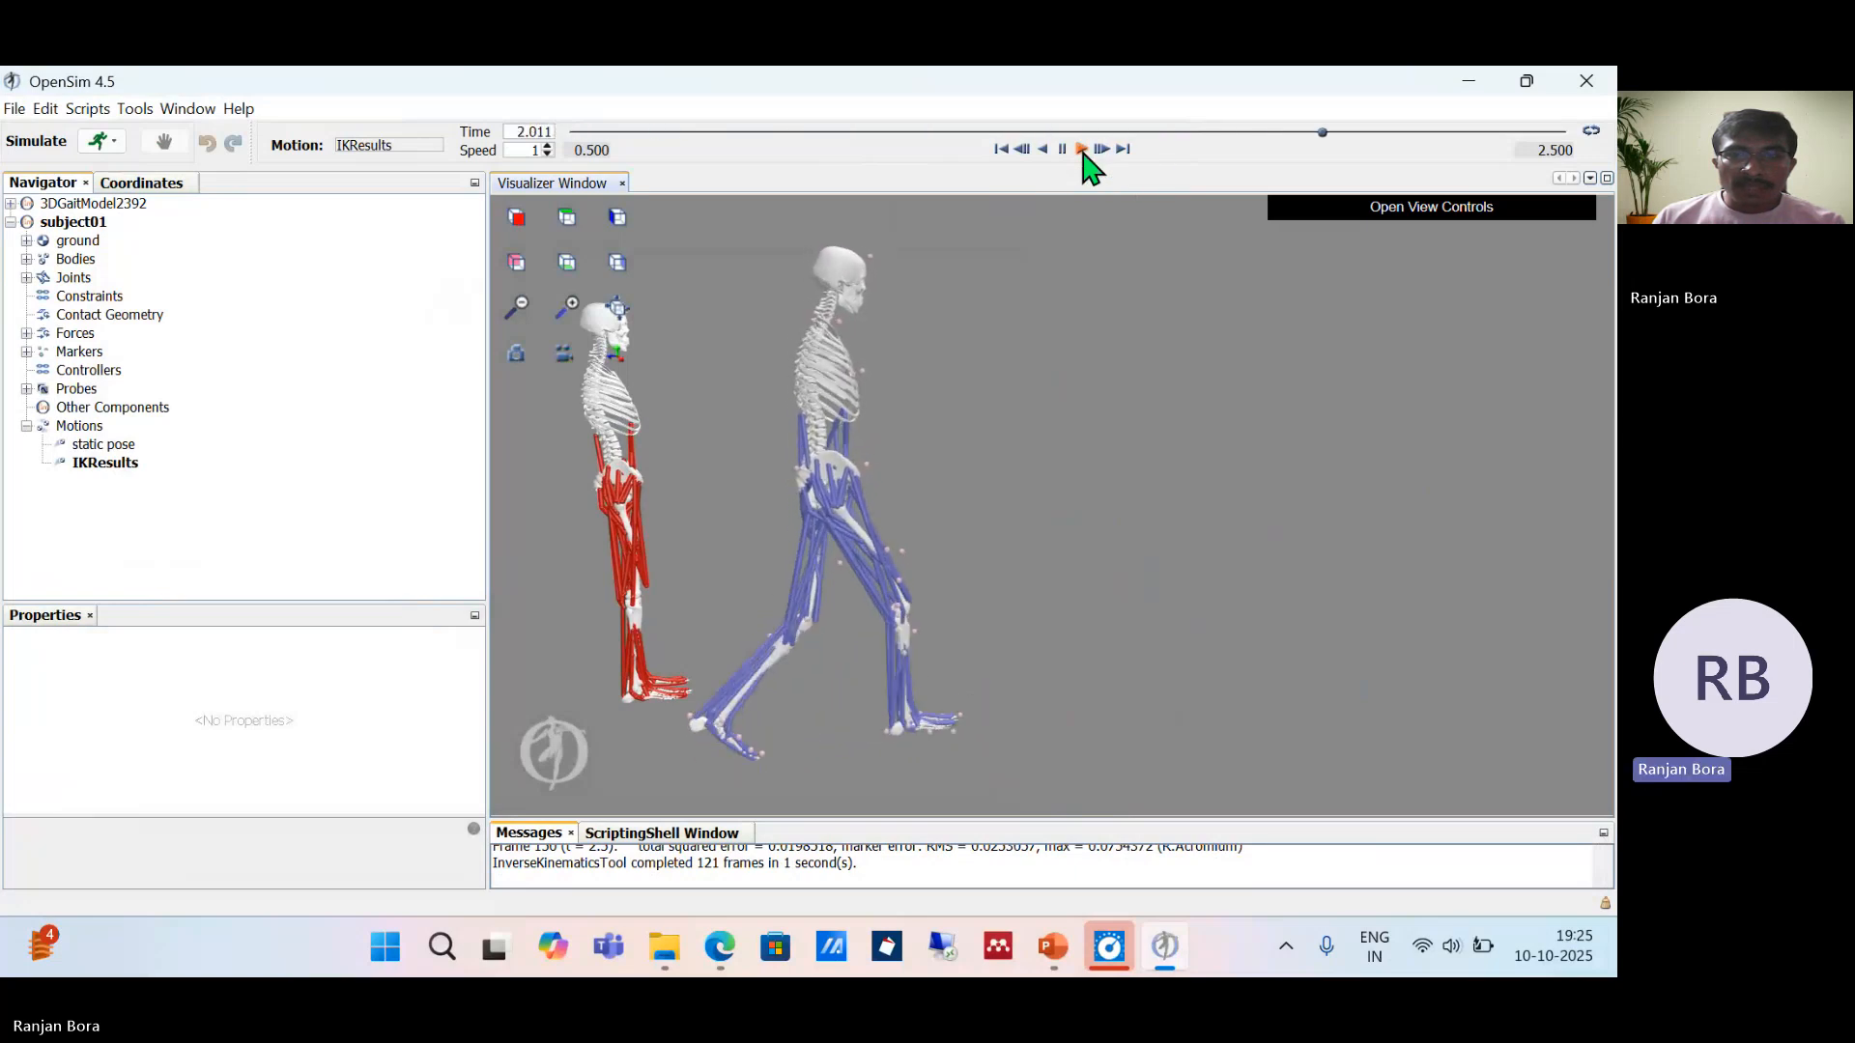
{"action": "left_click_drag", "start_coordinate": [985, 390], "coordinate": [914, 388]}
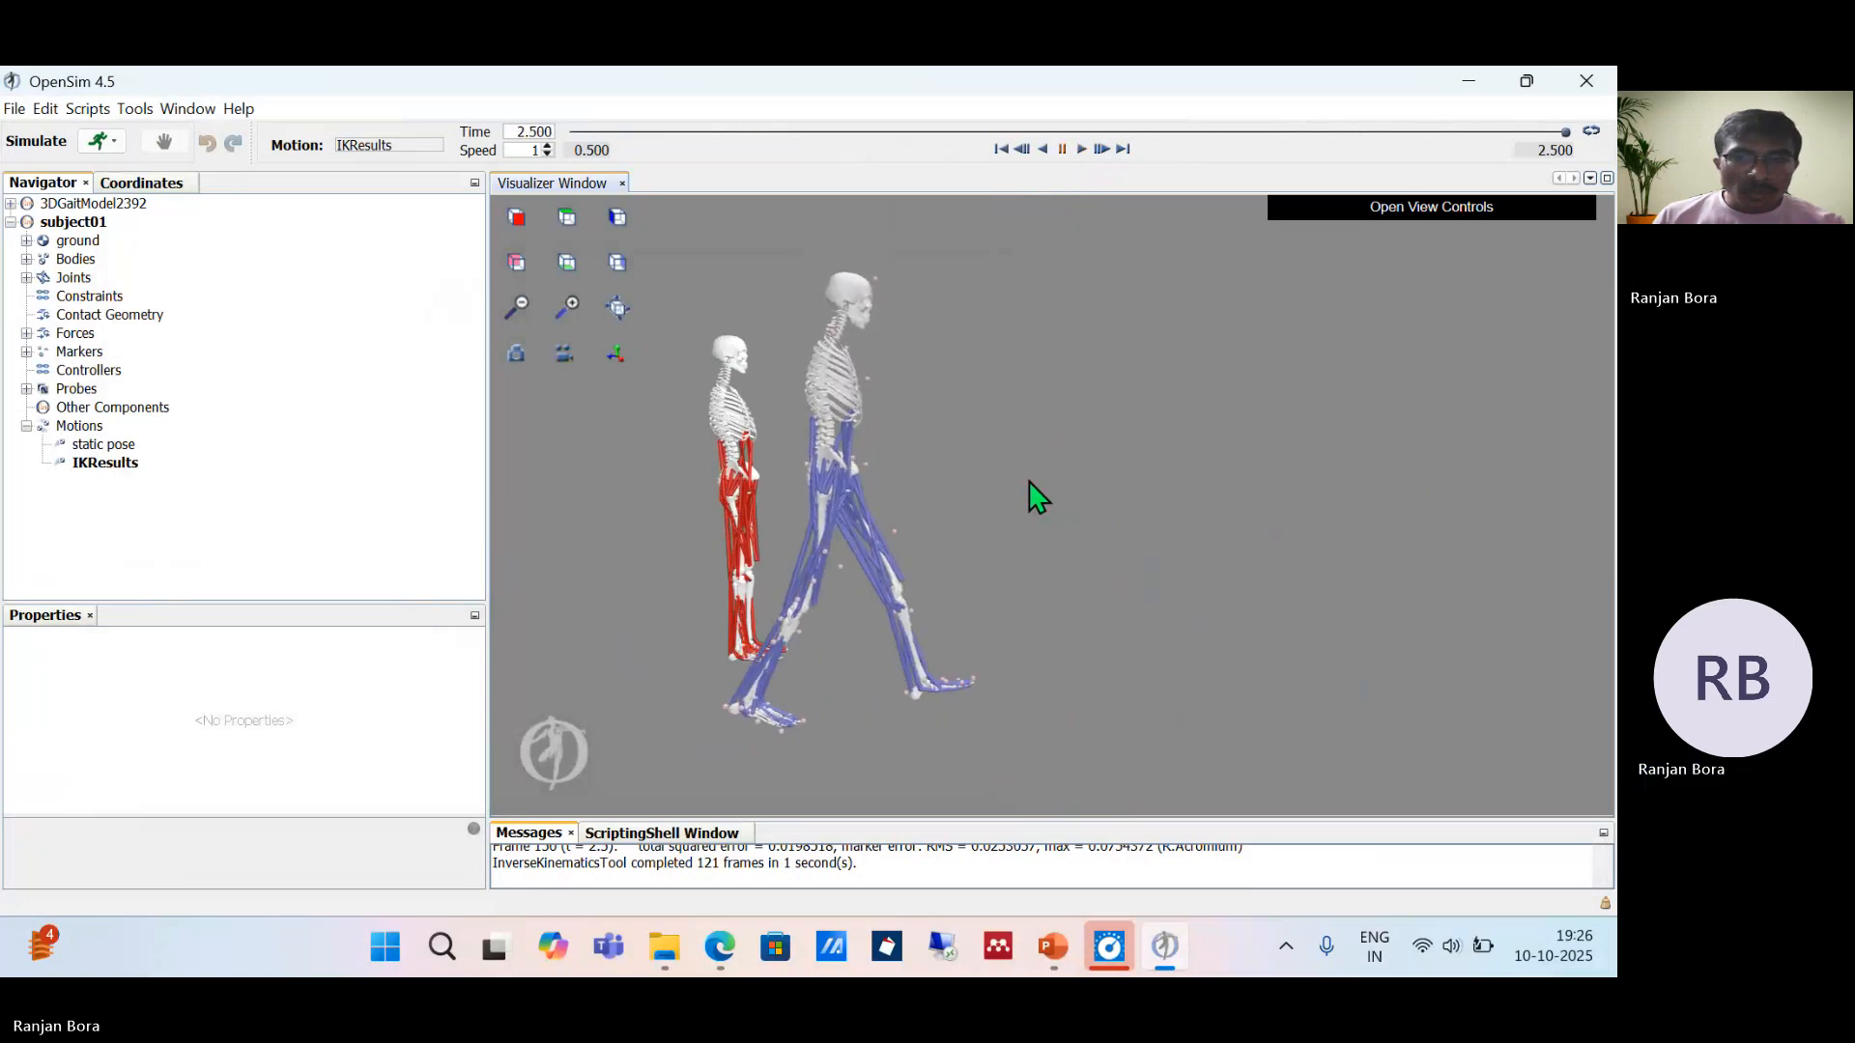
{"action": "left_click_drag", "start_coordinate": [1029, 481], "coordinate": [728, 487]}
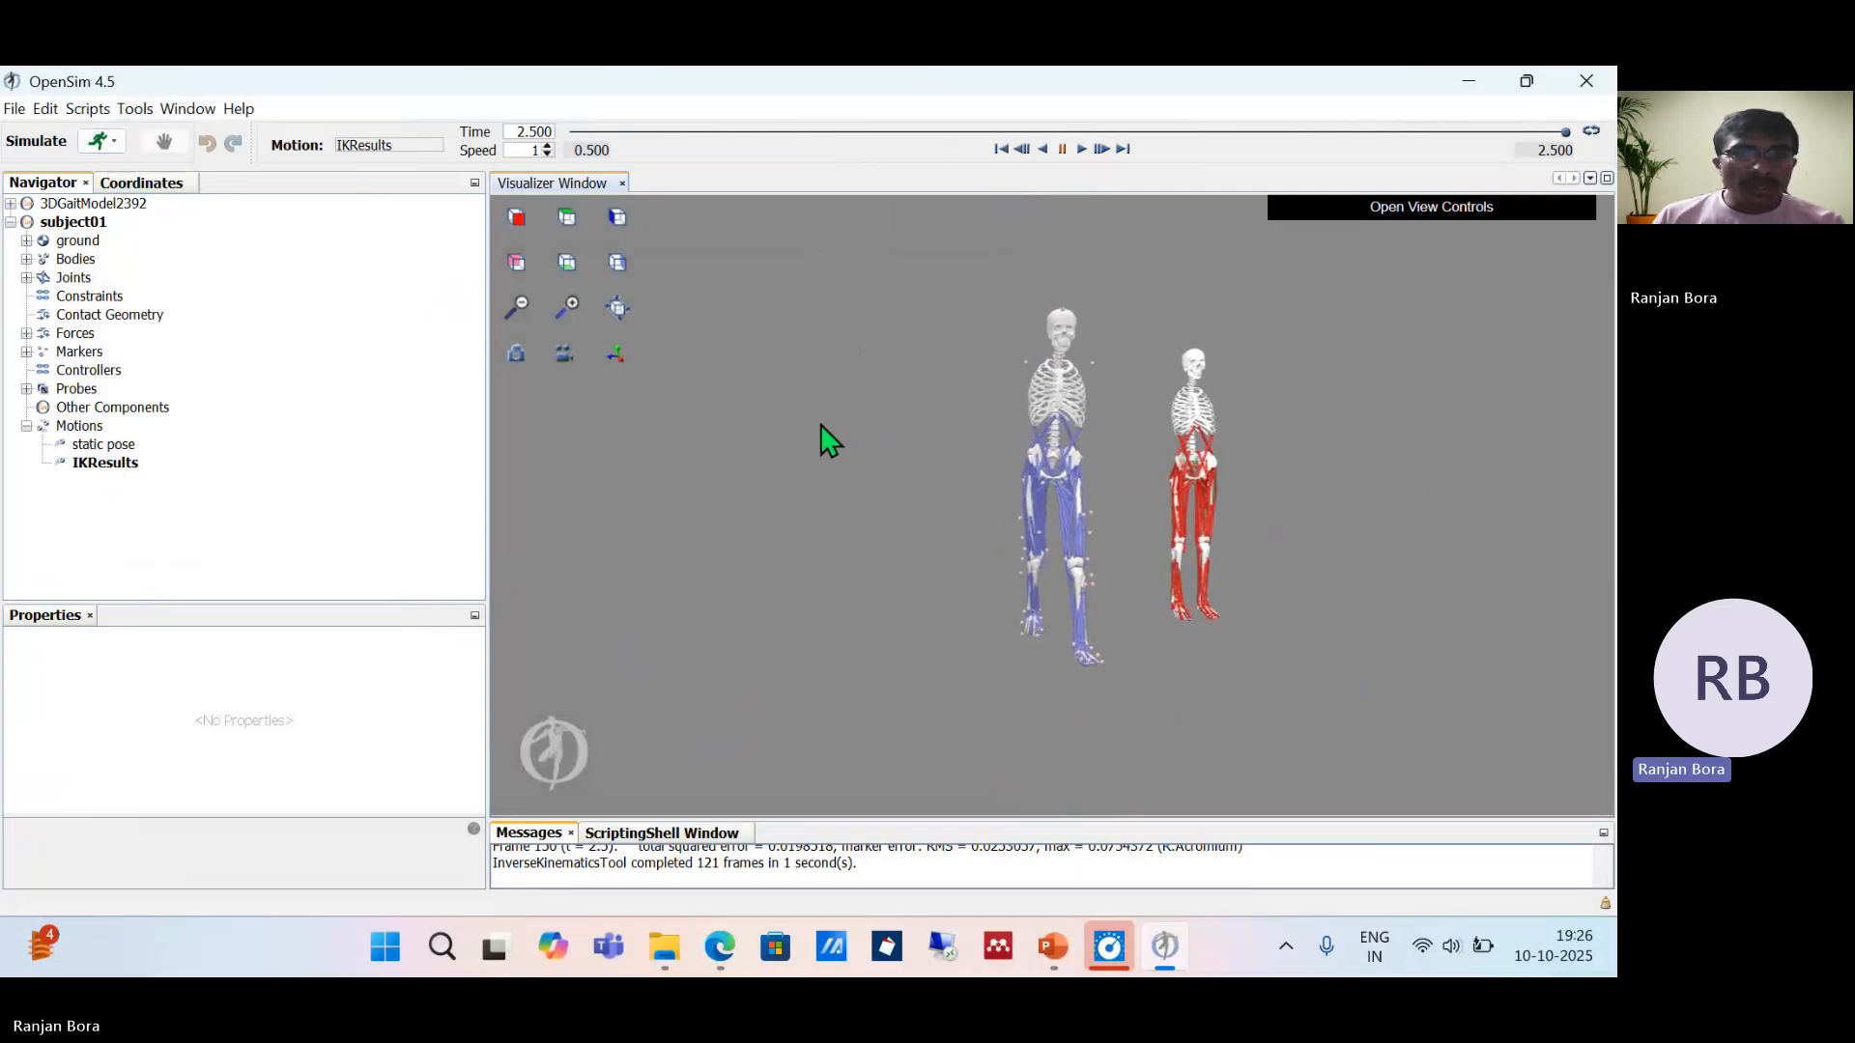
Step: Open a new plot and choose hip_flexion_r and hip_flexion_l from IKResults as the Y quantities
{"action": "left_click", "coordinate": [137, 109]}
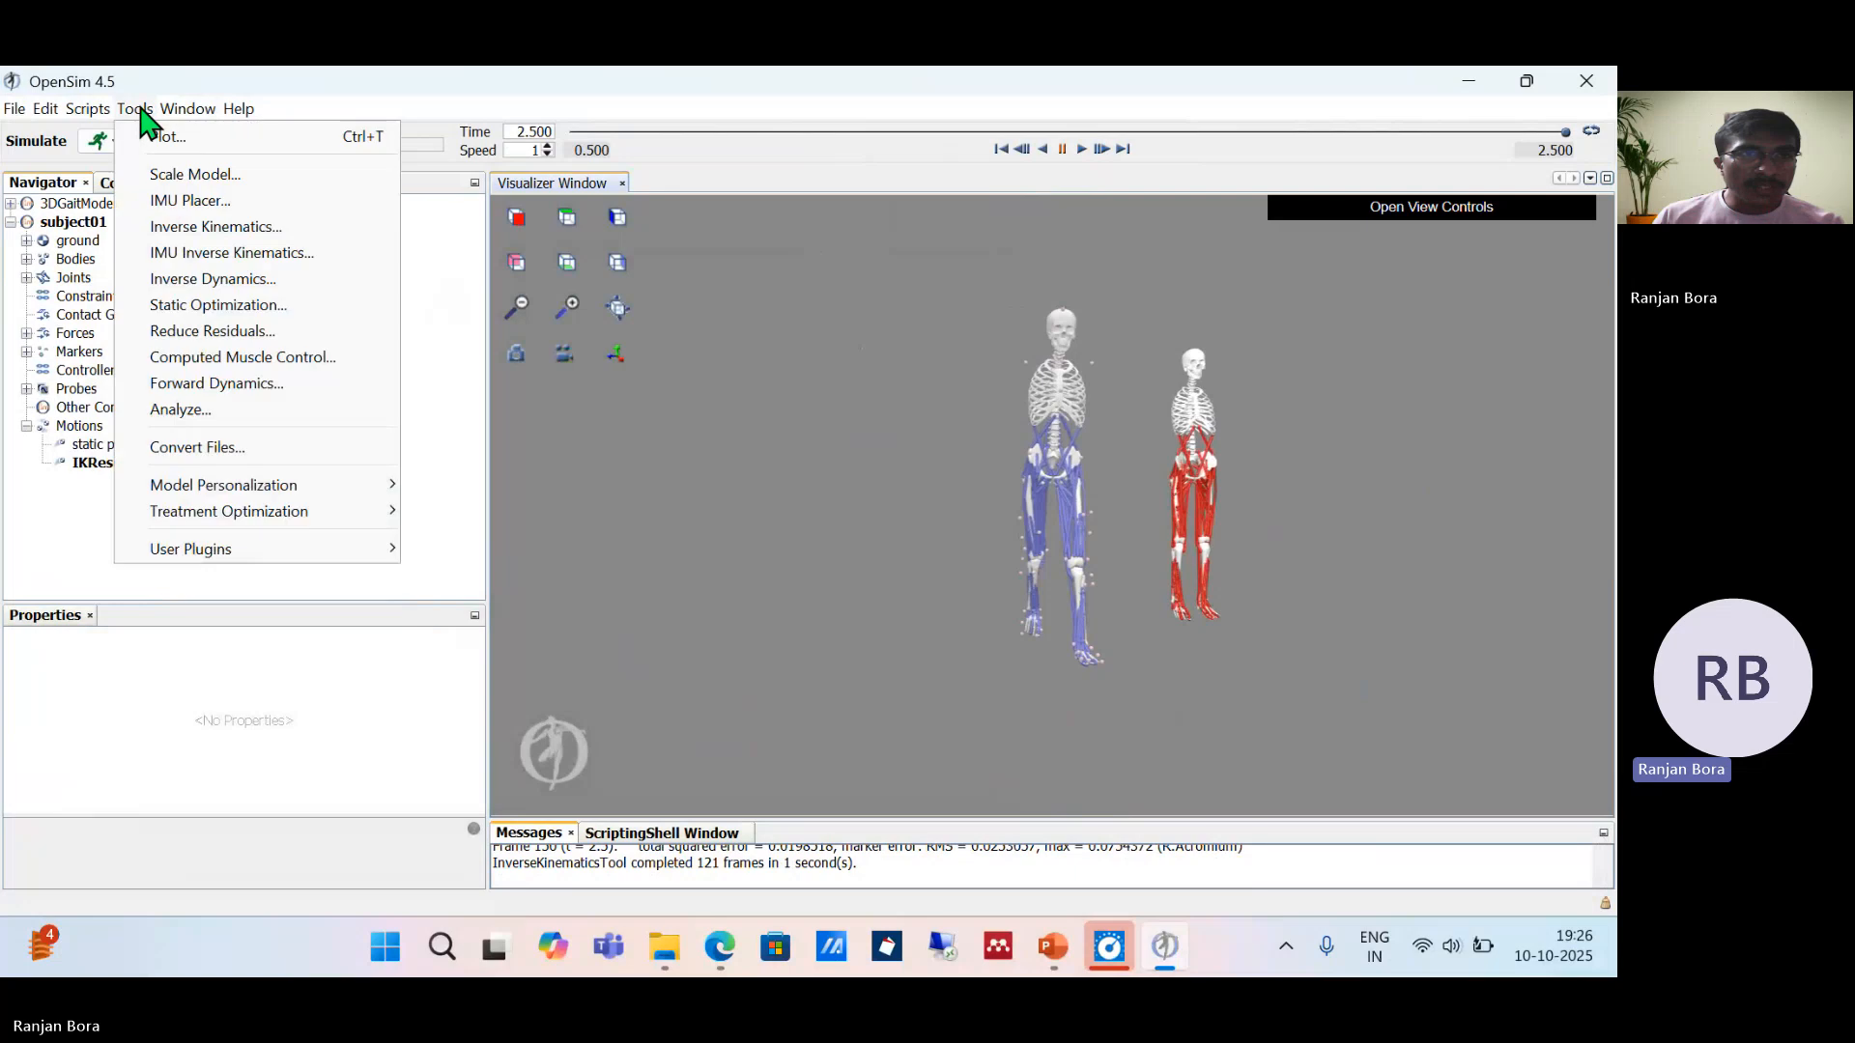
{"action": "left_click", "coordinate": [215, 145]}
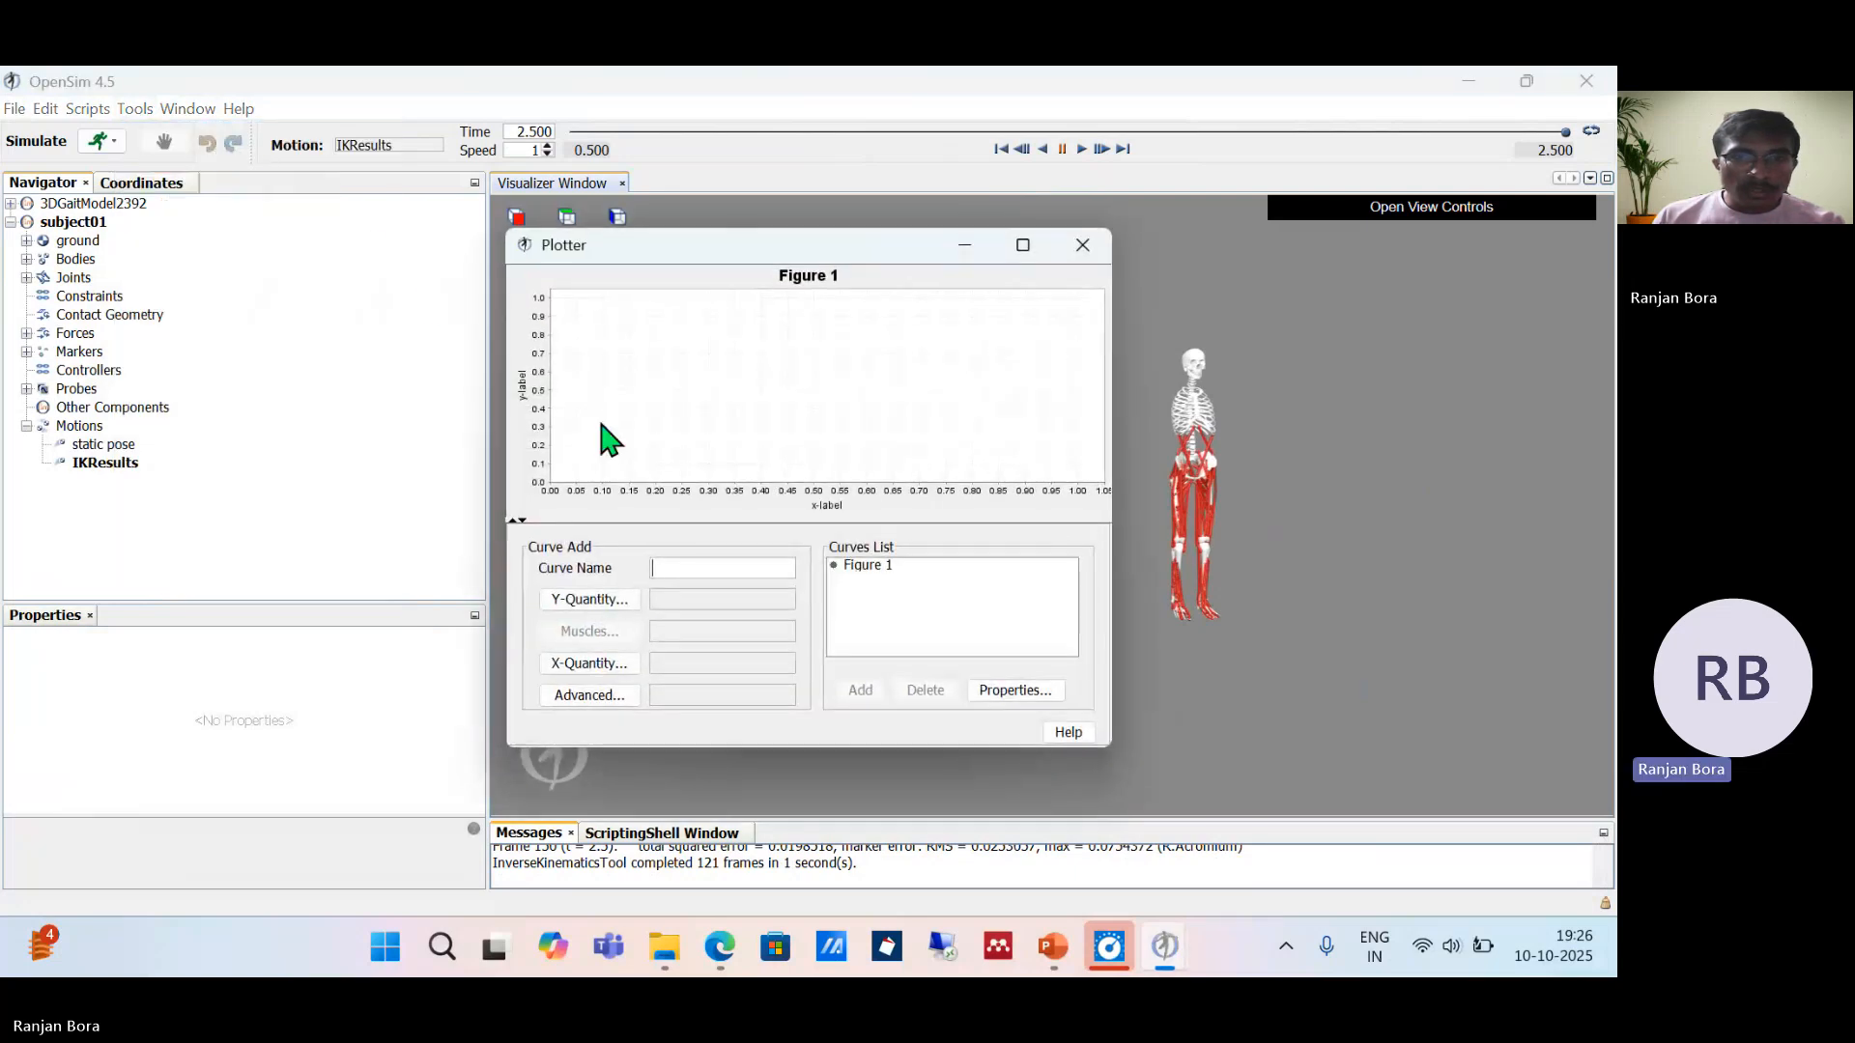
{"action": "left_click", "coordinate": [607, 601]}
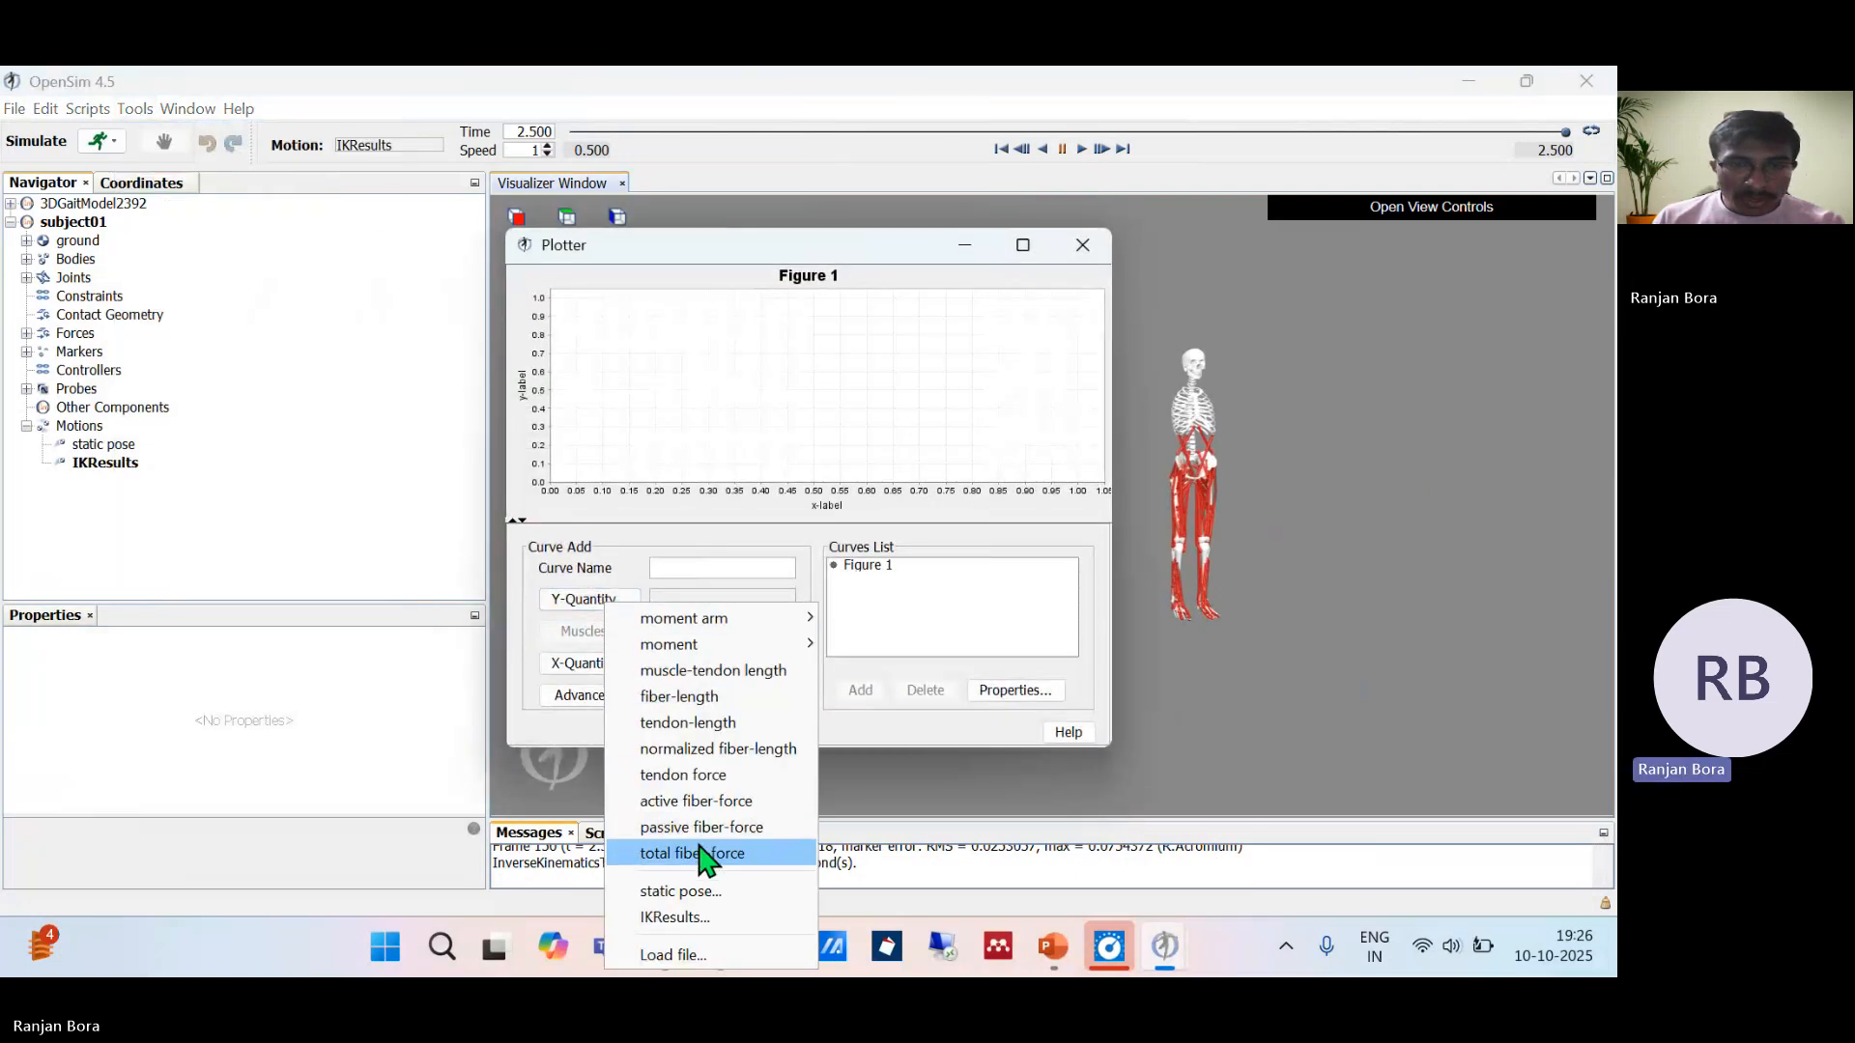
{"action": "left_click", "coordinate": [688, 918]}
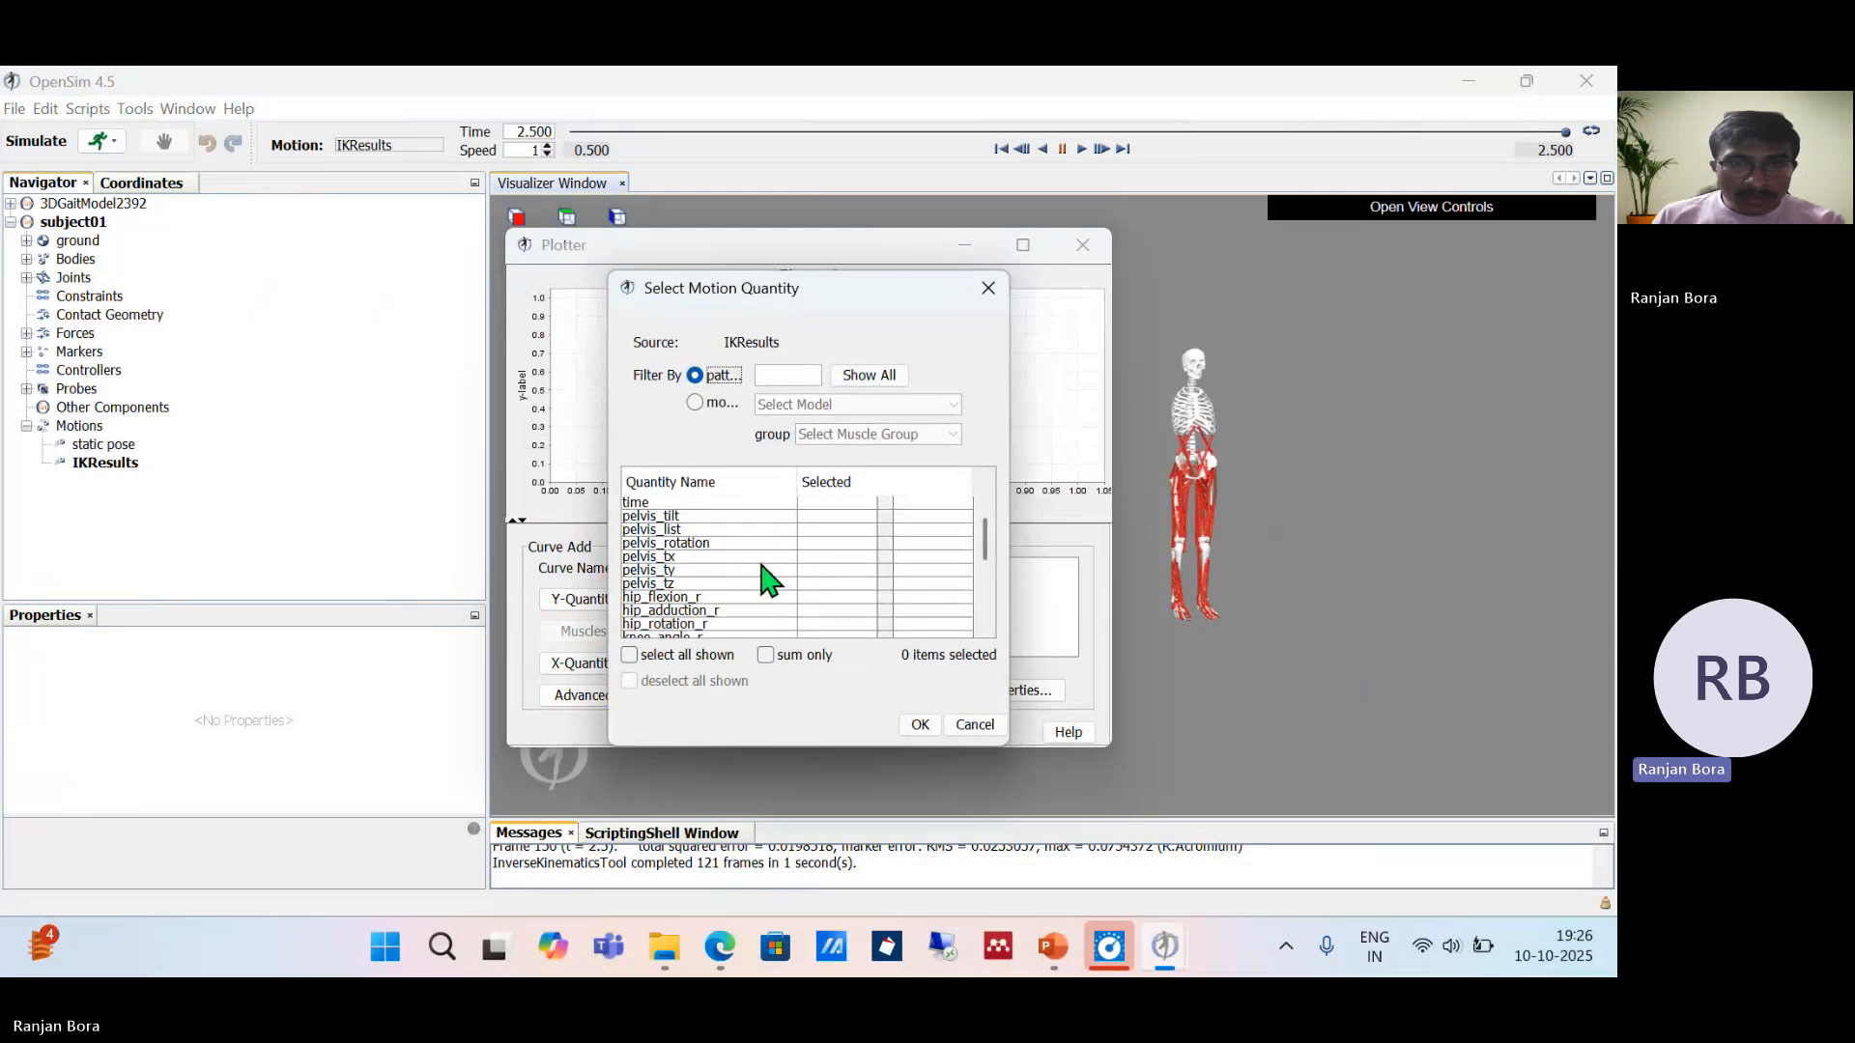
{"action": "scroll", "coordinate": [769, 626], "scroll_direction": "down", "scroll_amount": 1}
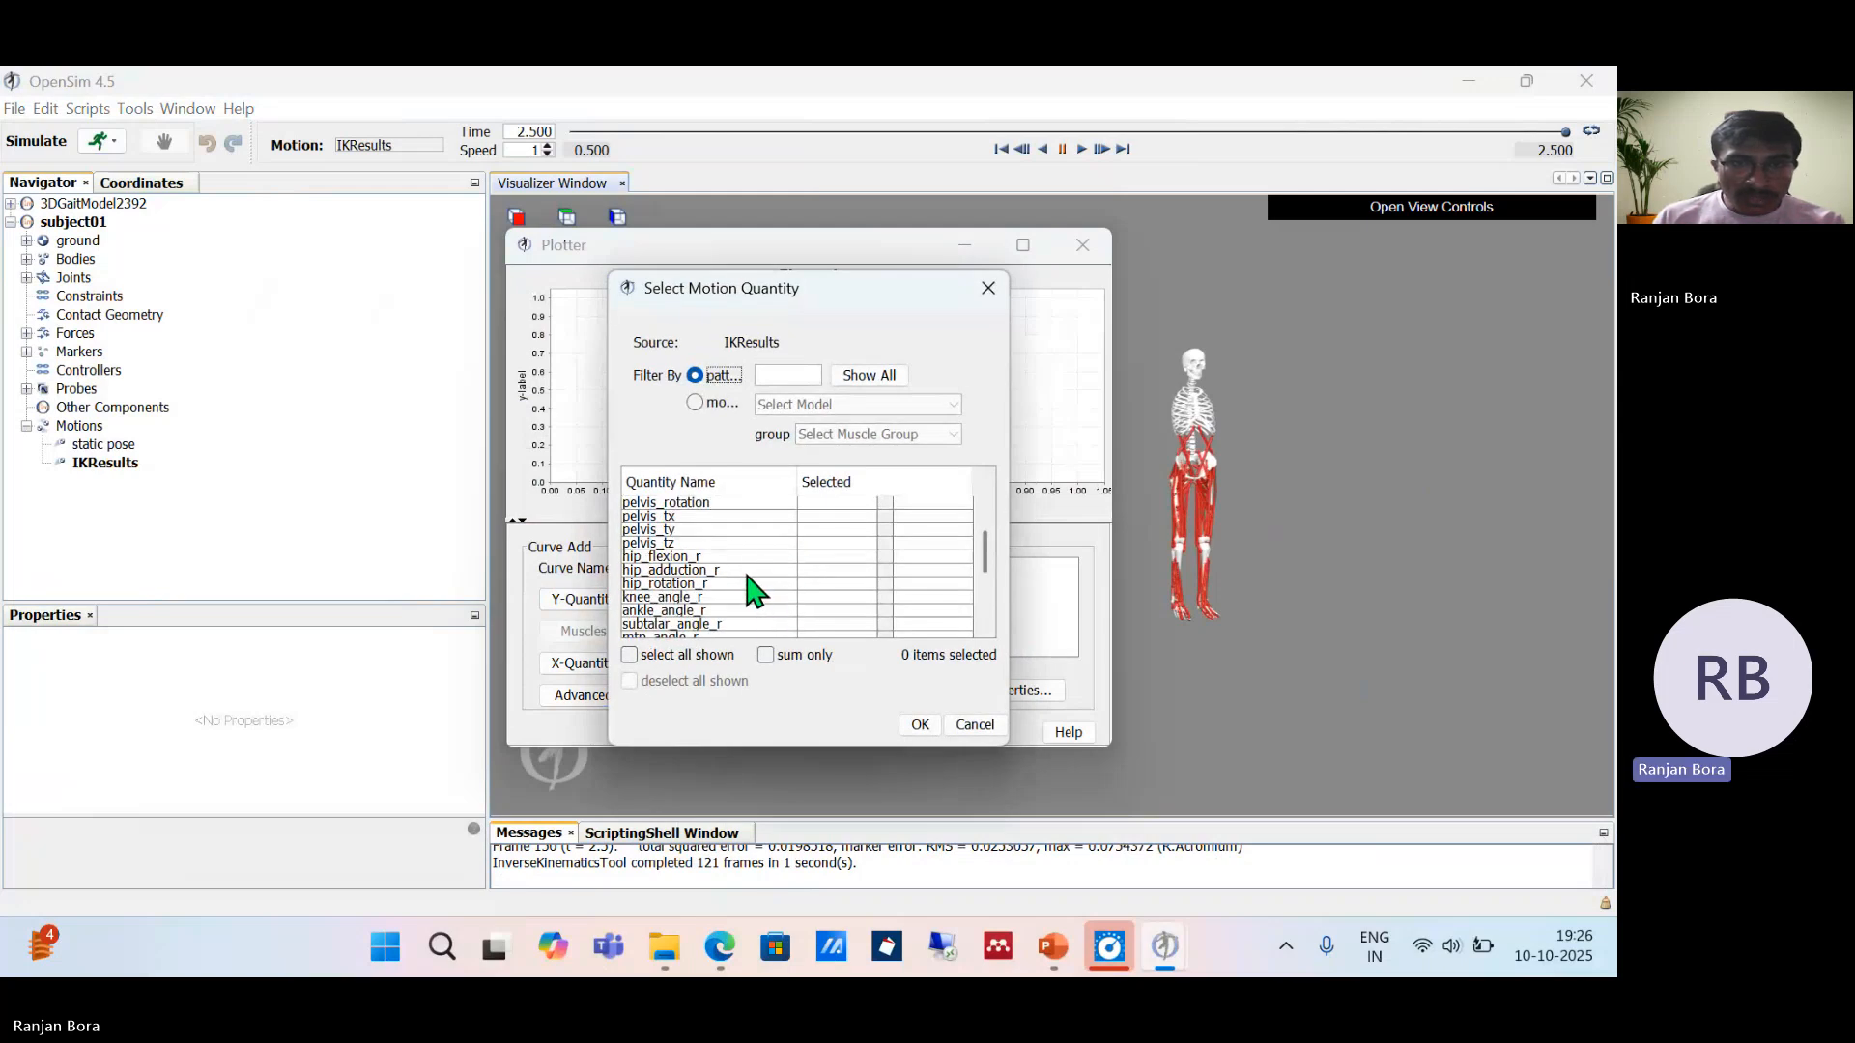
{"action": "left_click", "coordinate": [886, 558]}
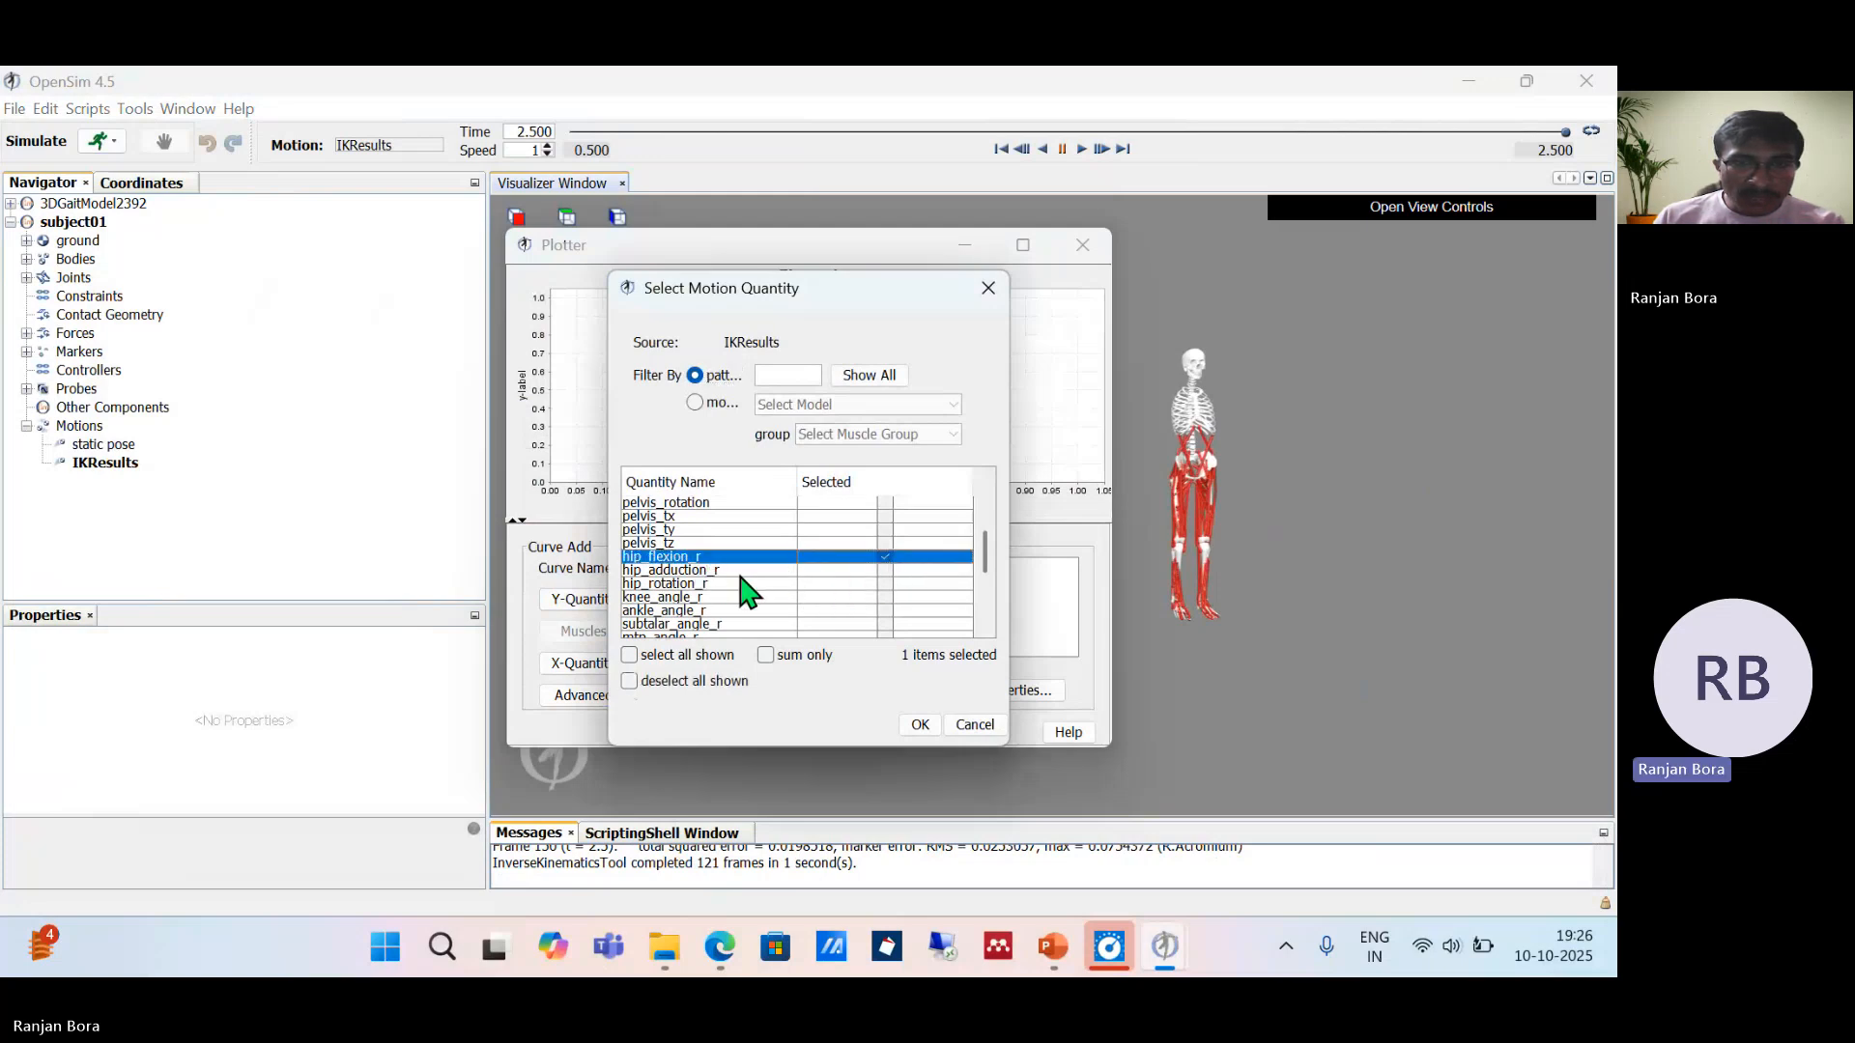
{"action": "scroll", "coordinate": [749, 589], "scroll_direction": "up", "scroll_amount": 1}
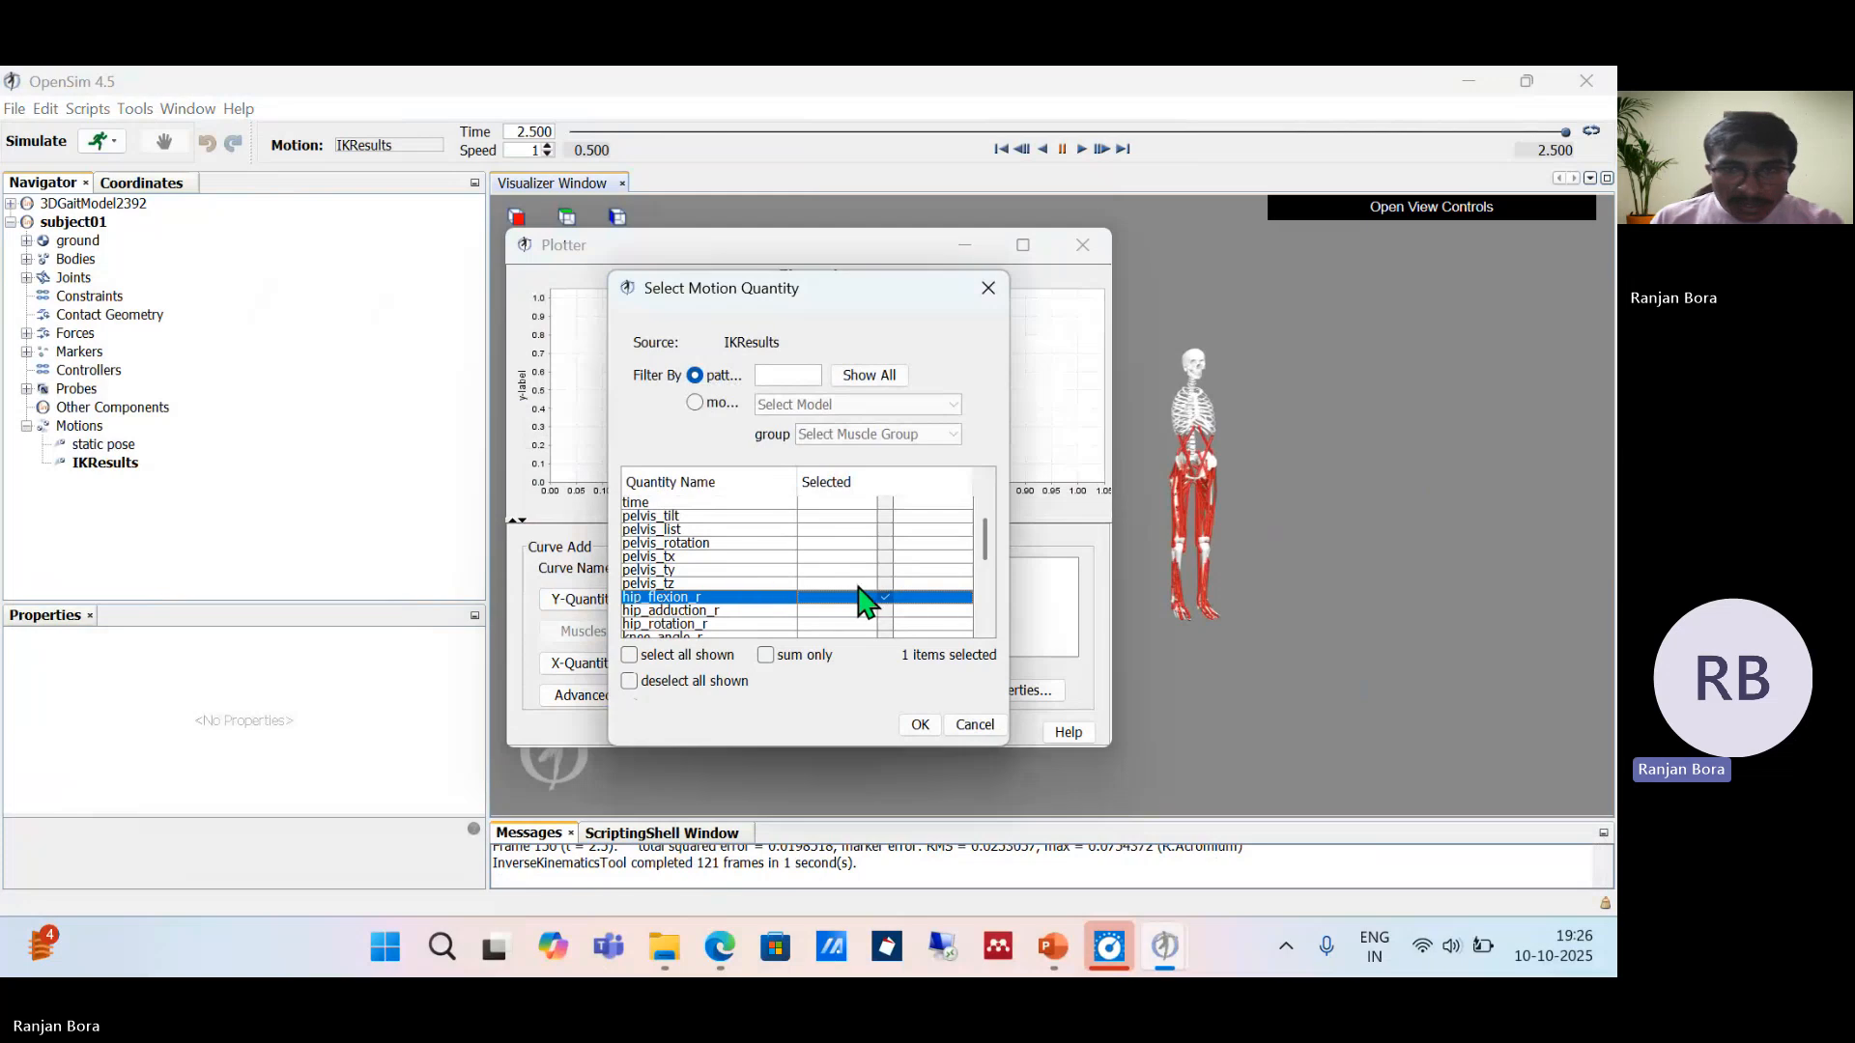
{"action": "left_click_drag", "start_coordinate": [984, 534], "coordinate": [984, 561]}
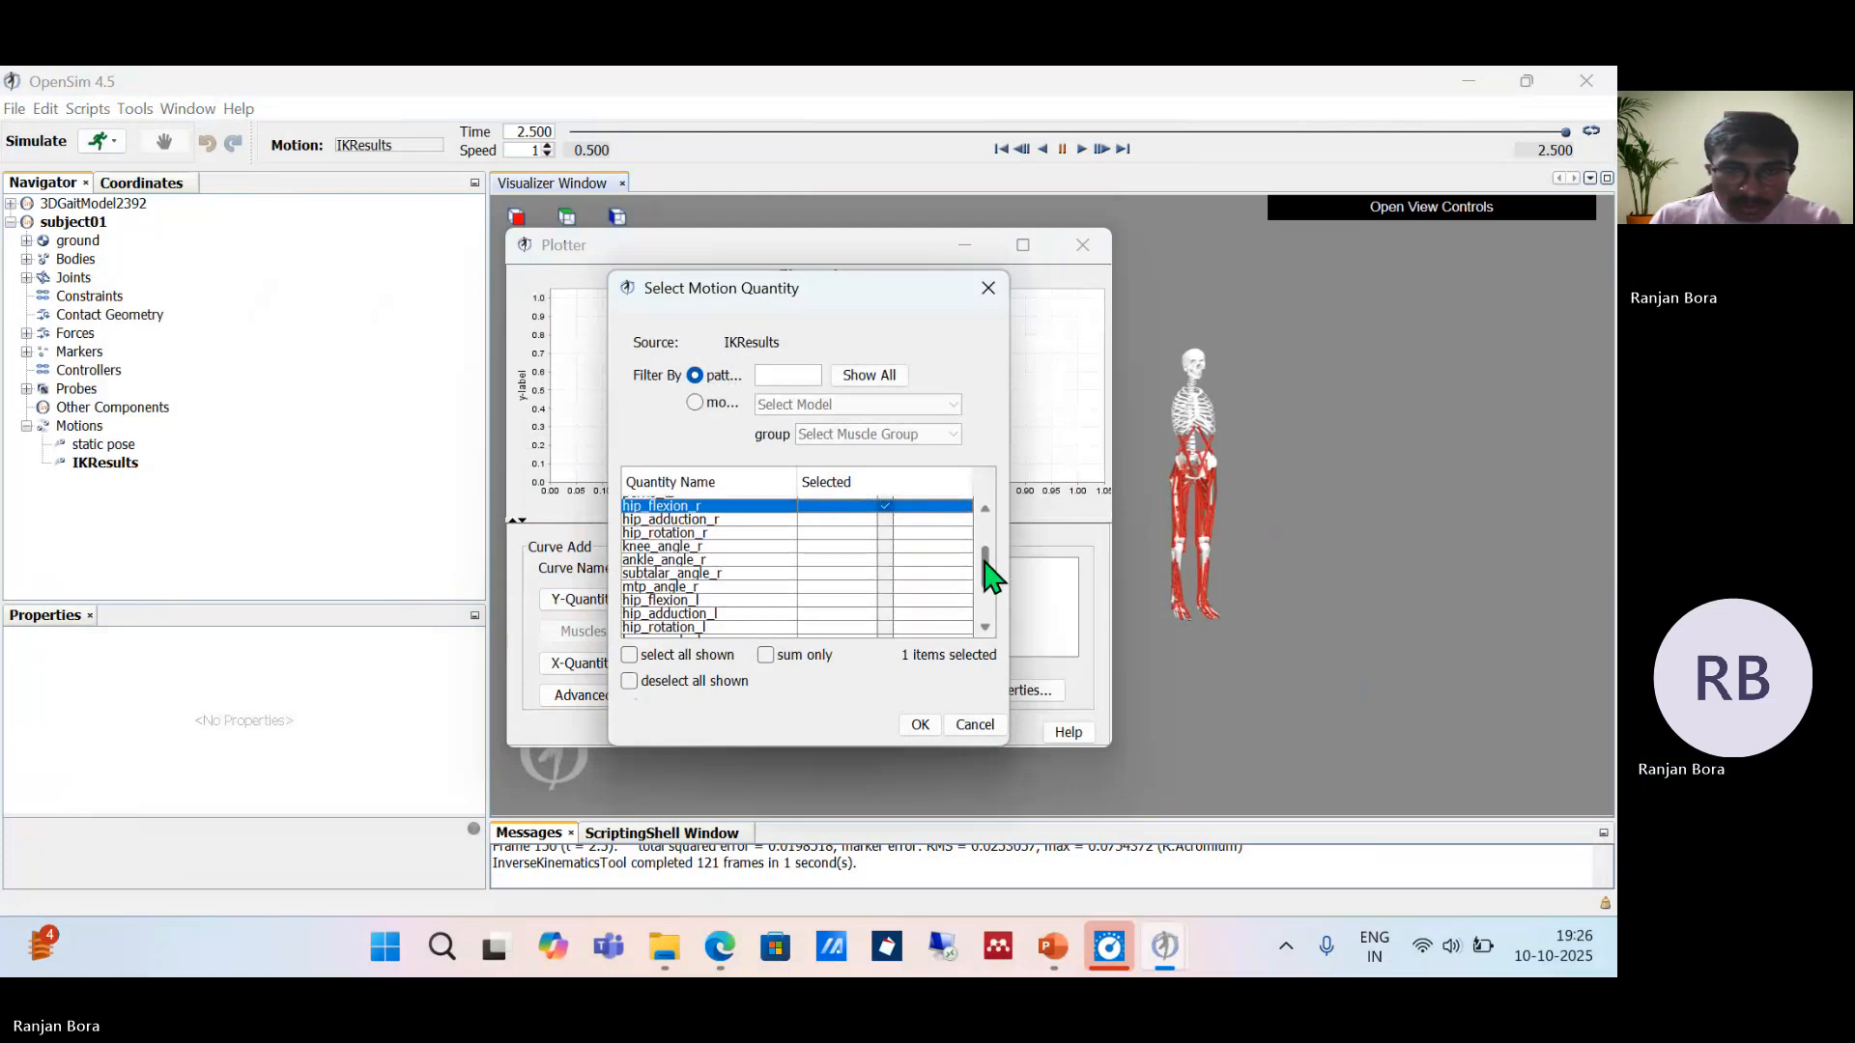
{"action": "left_click", "coordinate": [887, 601]}
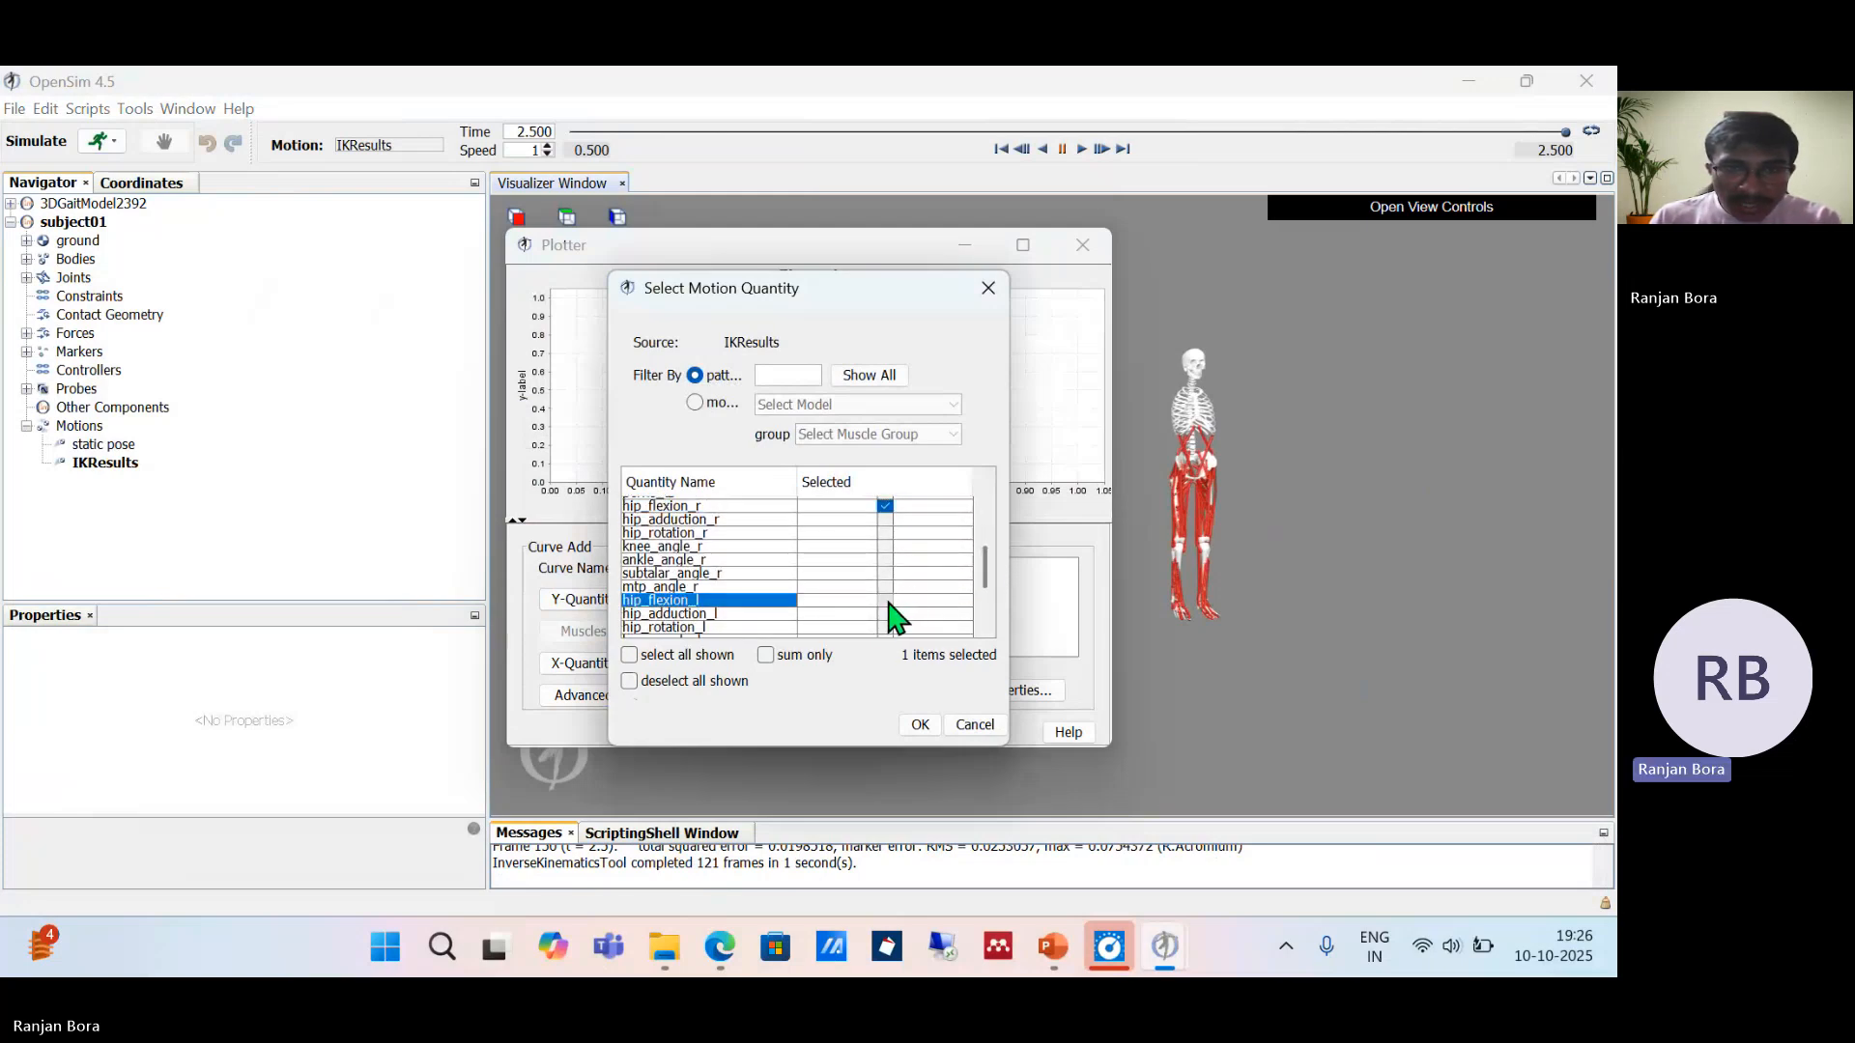
{"action": "left_click", "coordinate": [920, 725]}
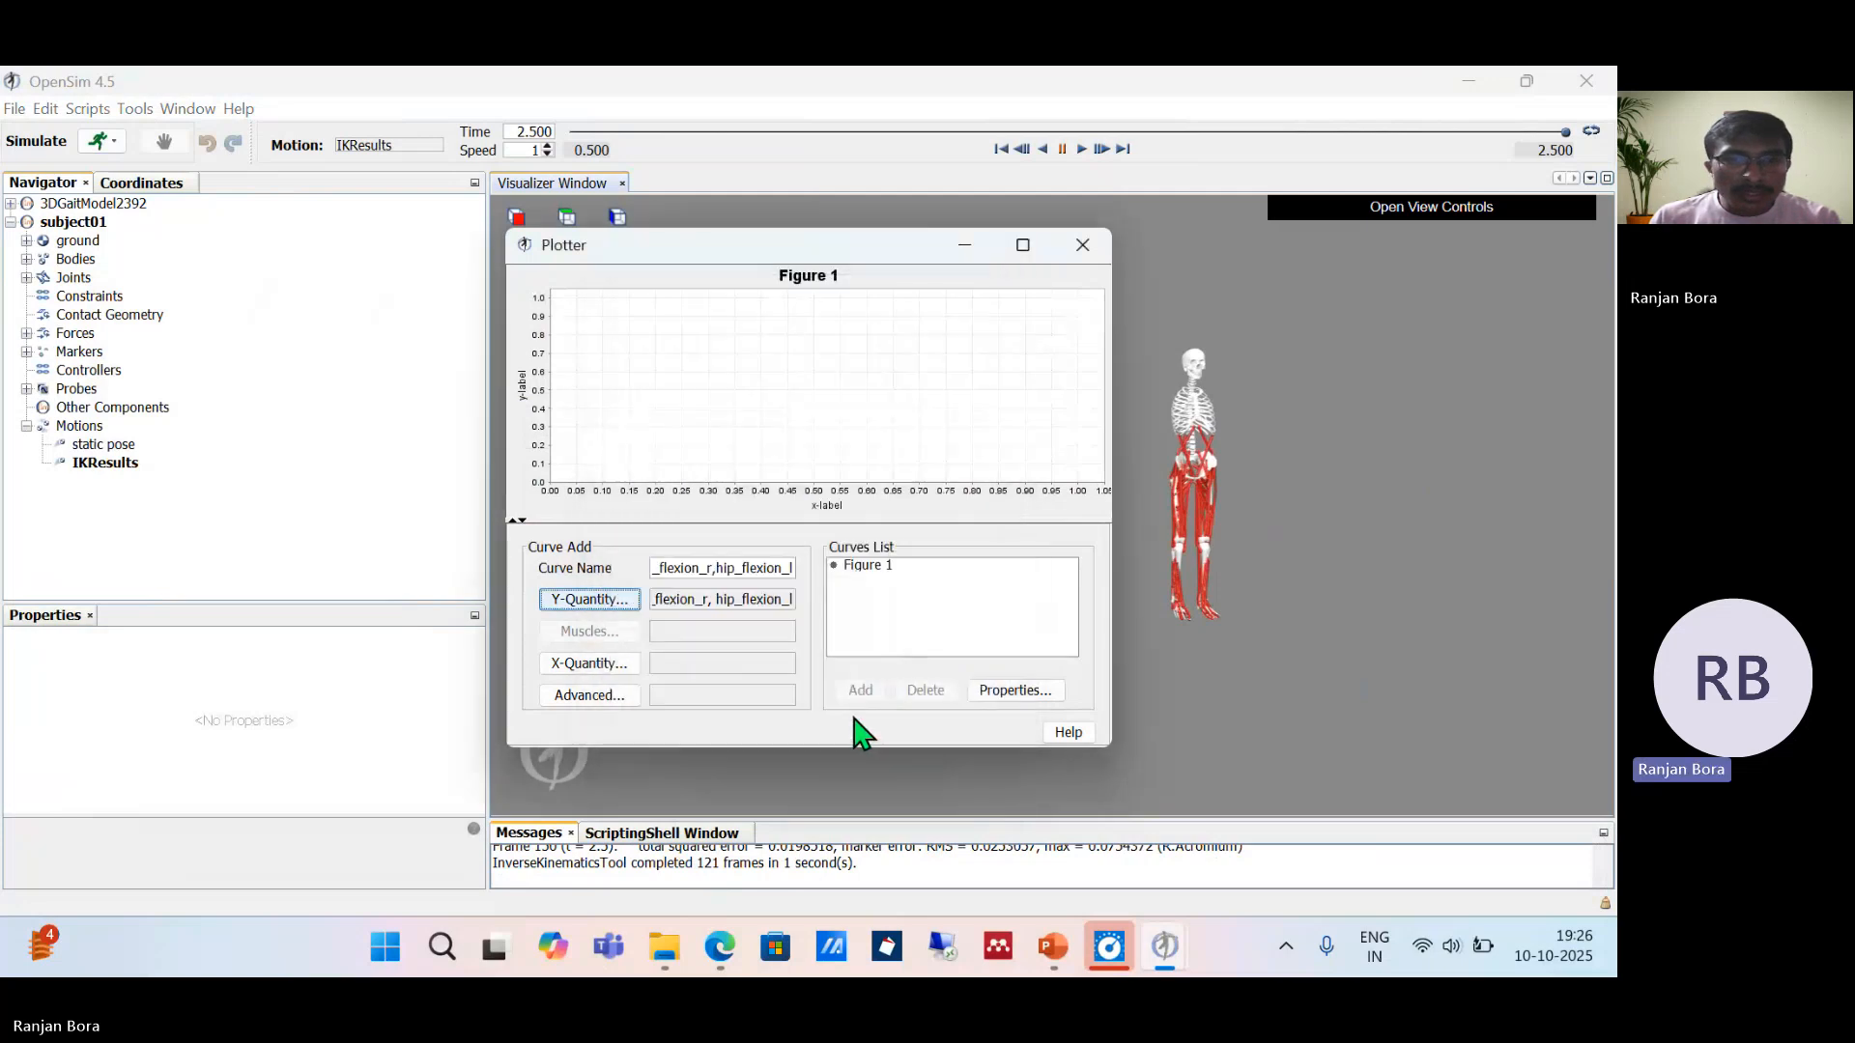
Step: Plot both hip flexion curves against time, examine them and close the plotter
{"action": "left_click", "coordinate": [621, 673]}
{"action": "left_click", "coordinate": [782, 441]}
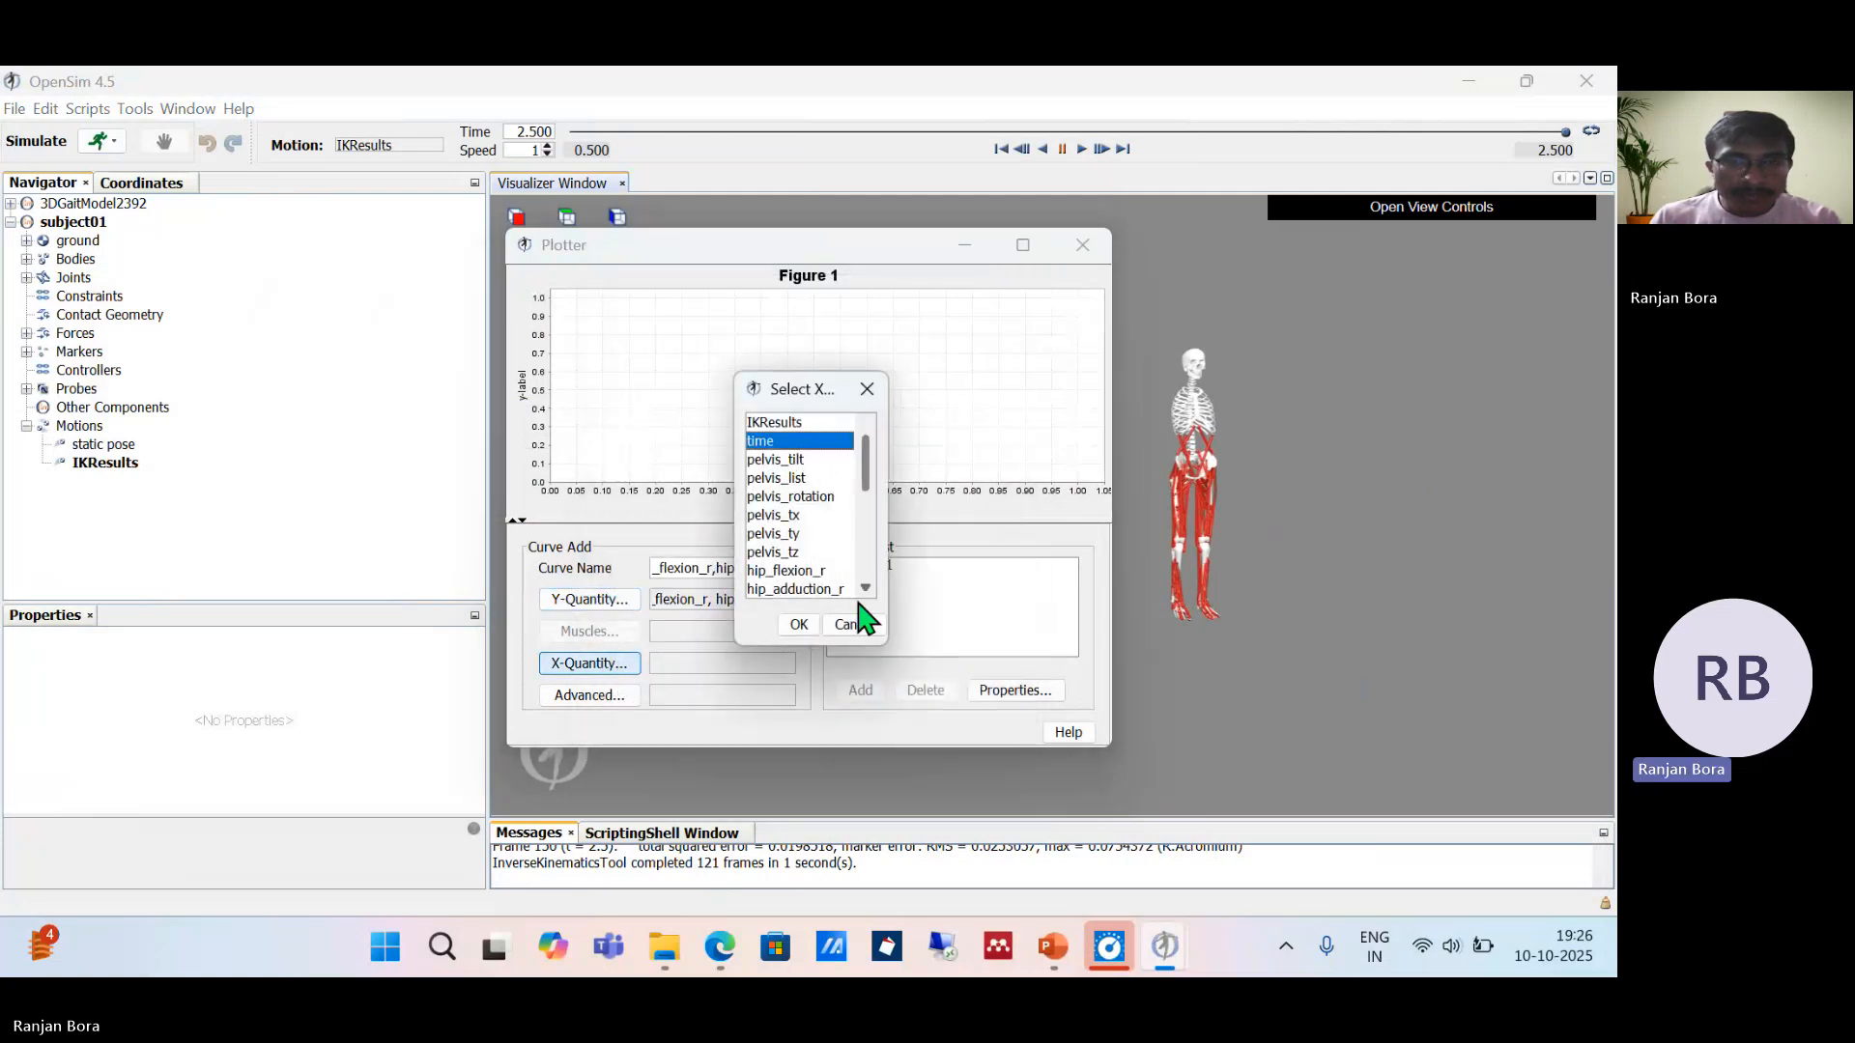
{"action": "left_click", "coordinate": [797, 624]}
{"action": "left_click", "coordinate": [860, 690]}
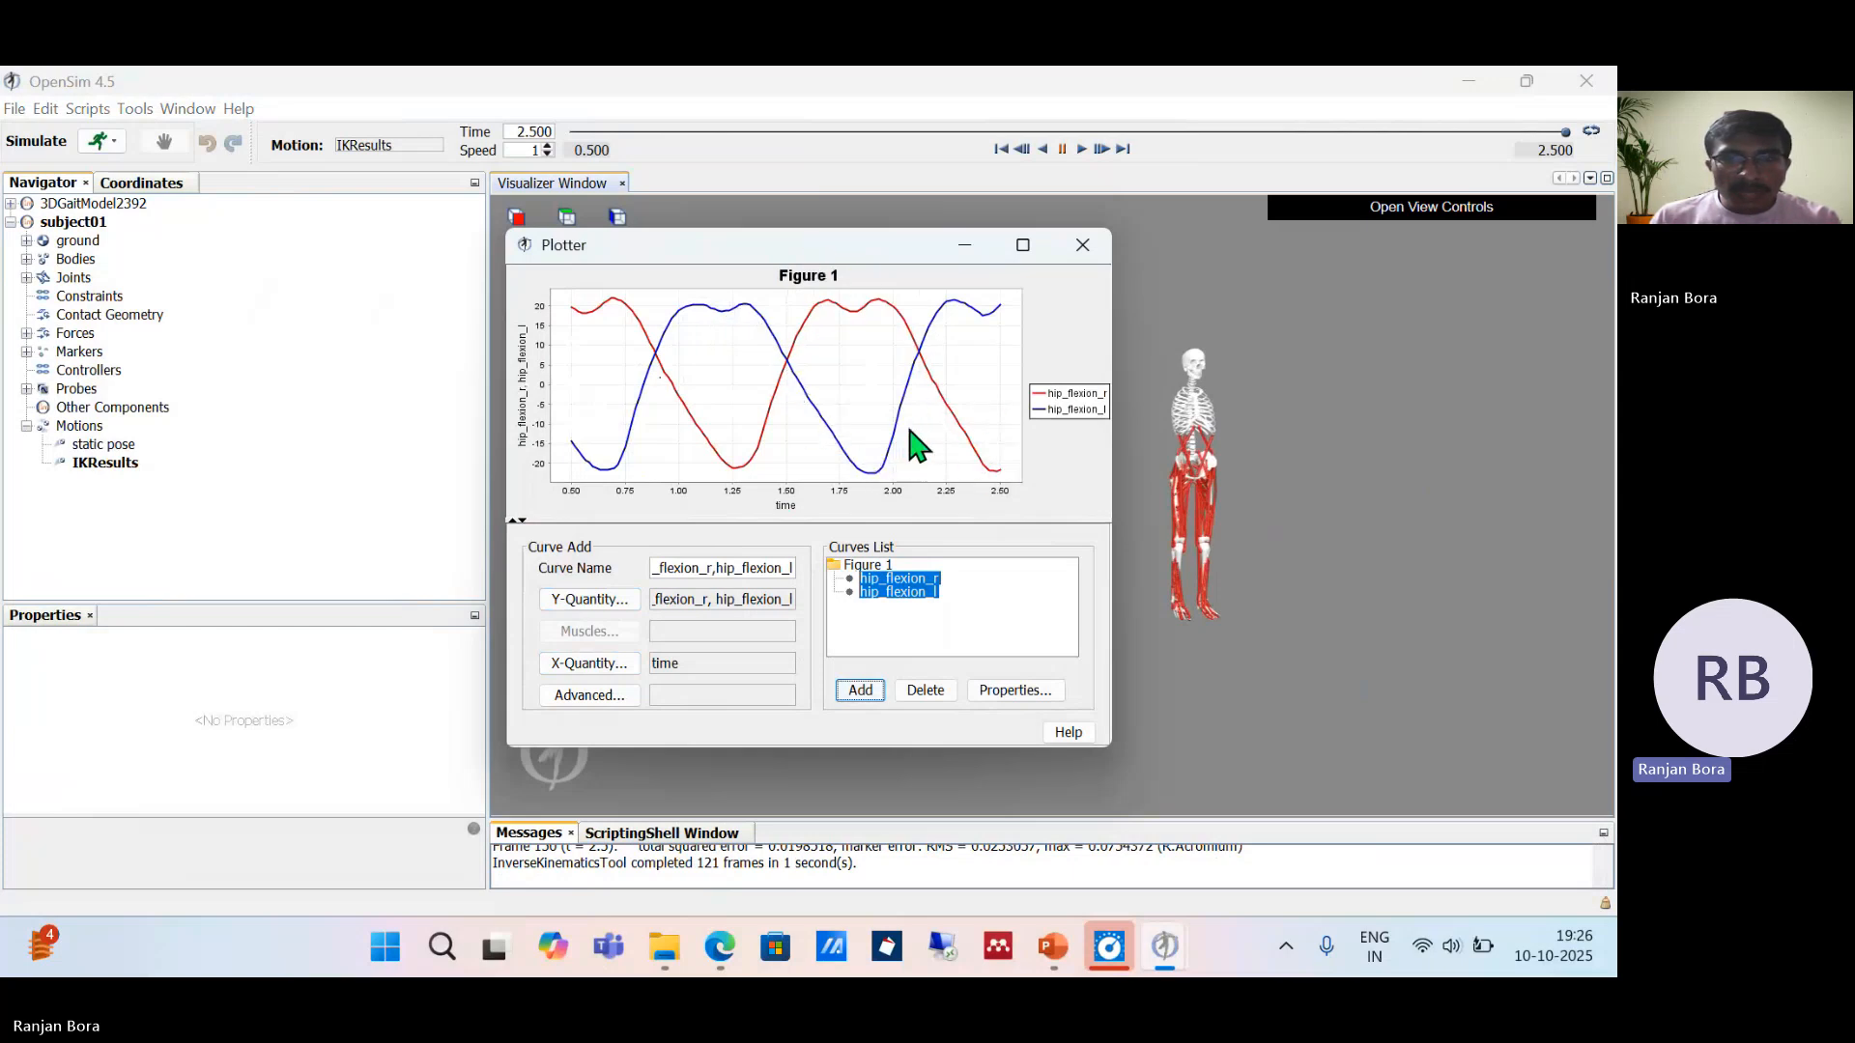
{"action": "left_click", "coordinate": [1096, 254]}
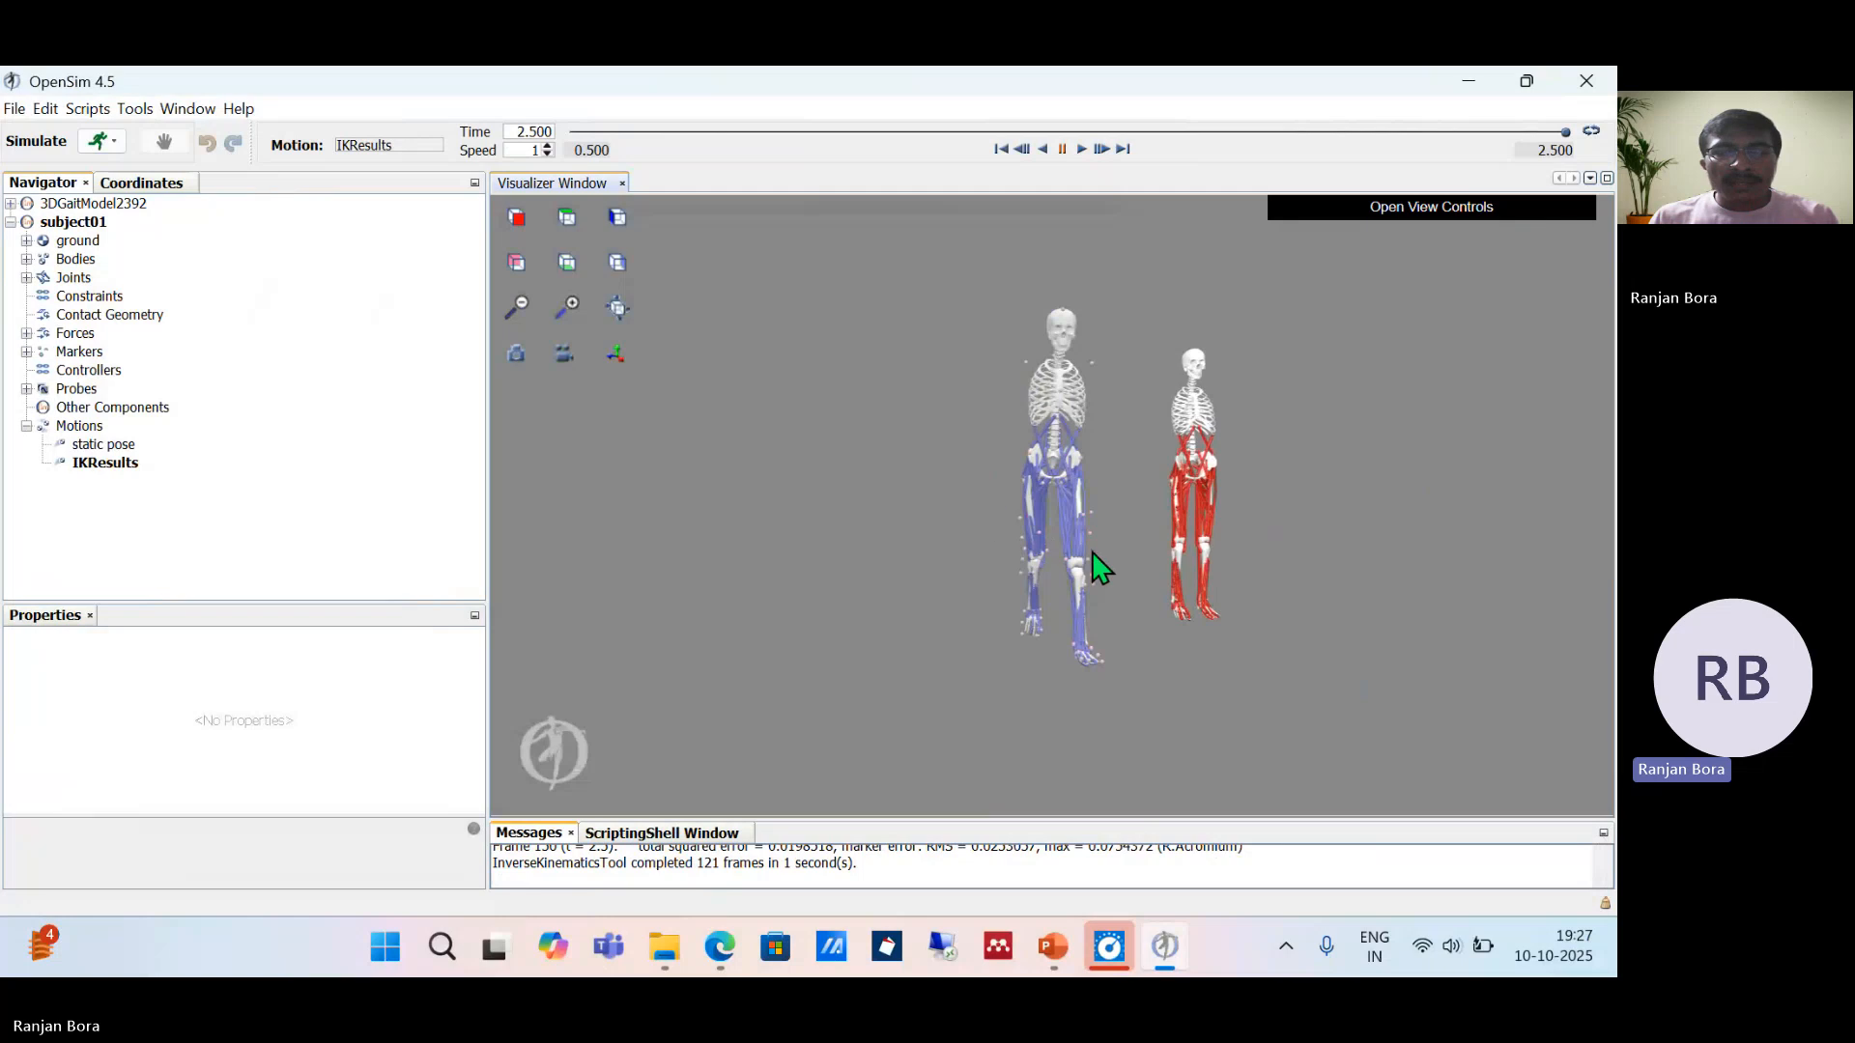
Step: Open the Inverse Dynamics Tool for subject01 with the IKResults motion and enable coordinate filtering at 6 Hz
{"action": "scroll", "coordinate": [1088, 543], "scroll_direction": "up", "scroll_amount": 1}
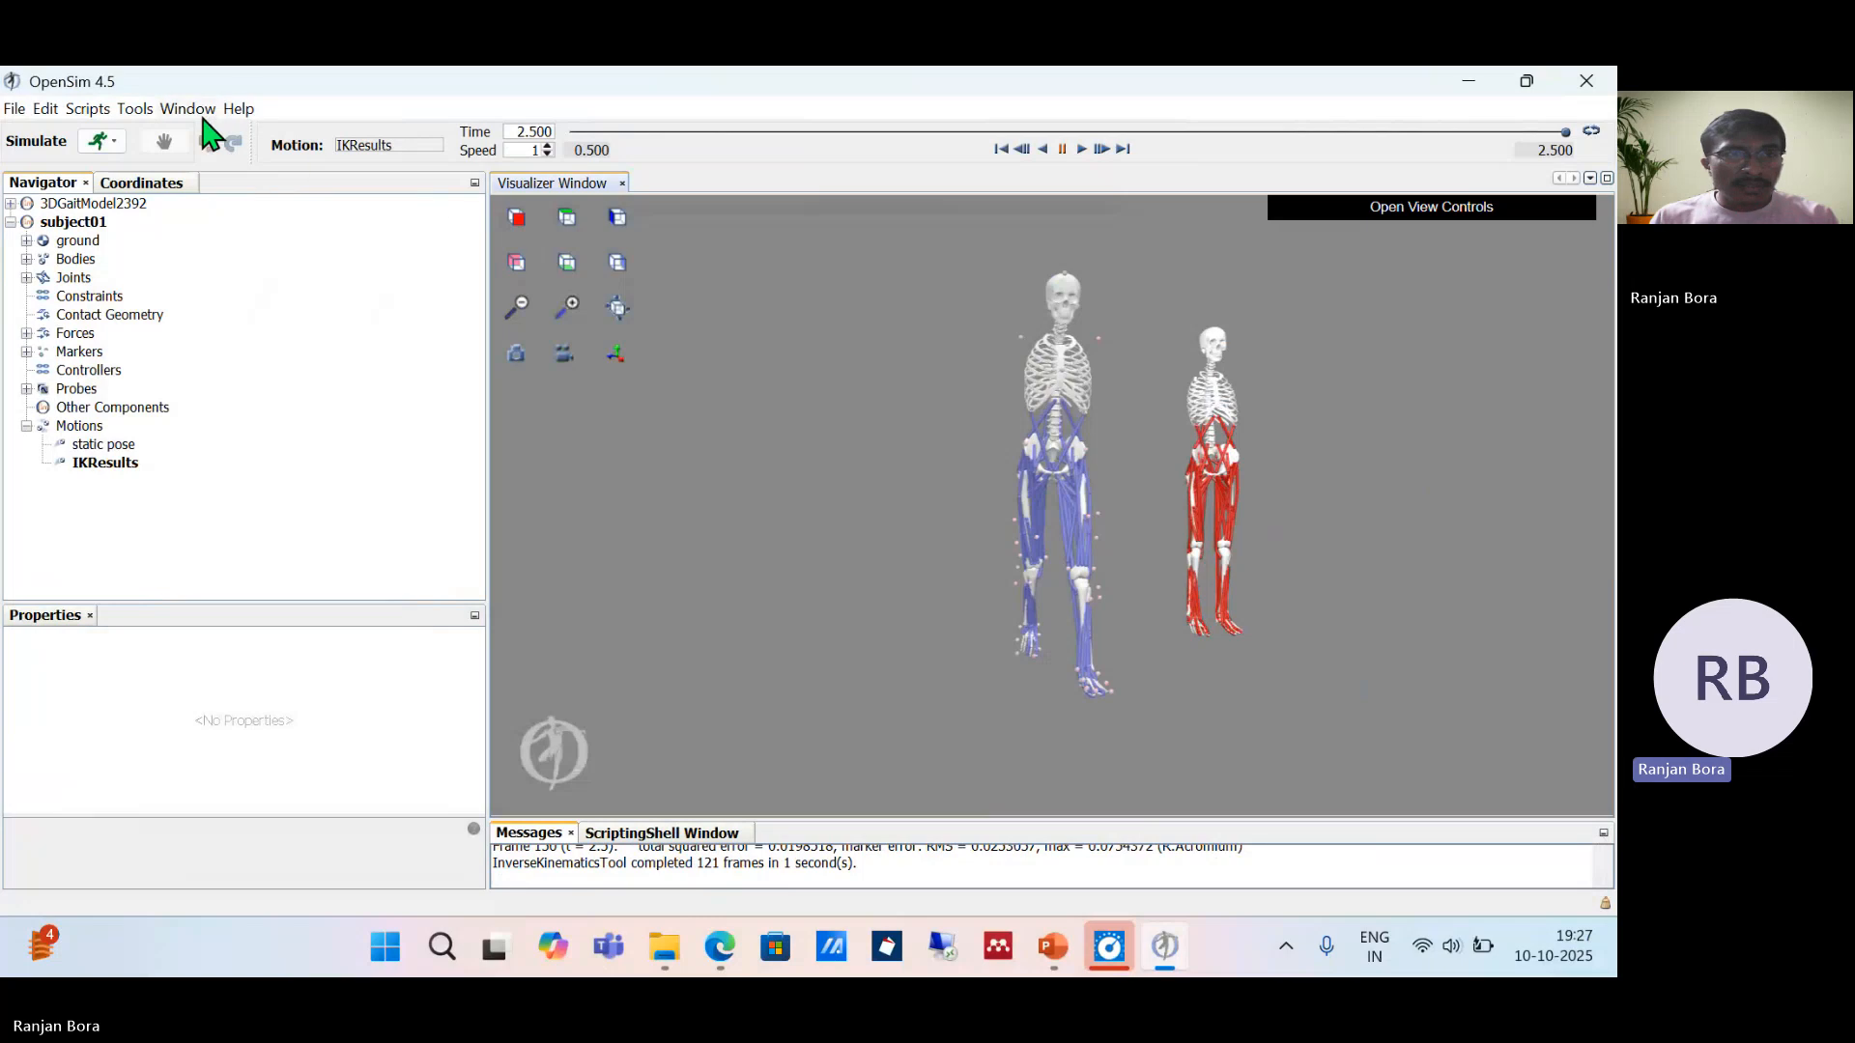
{"action": "left_click", "coordinate": [133, 111]}
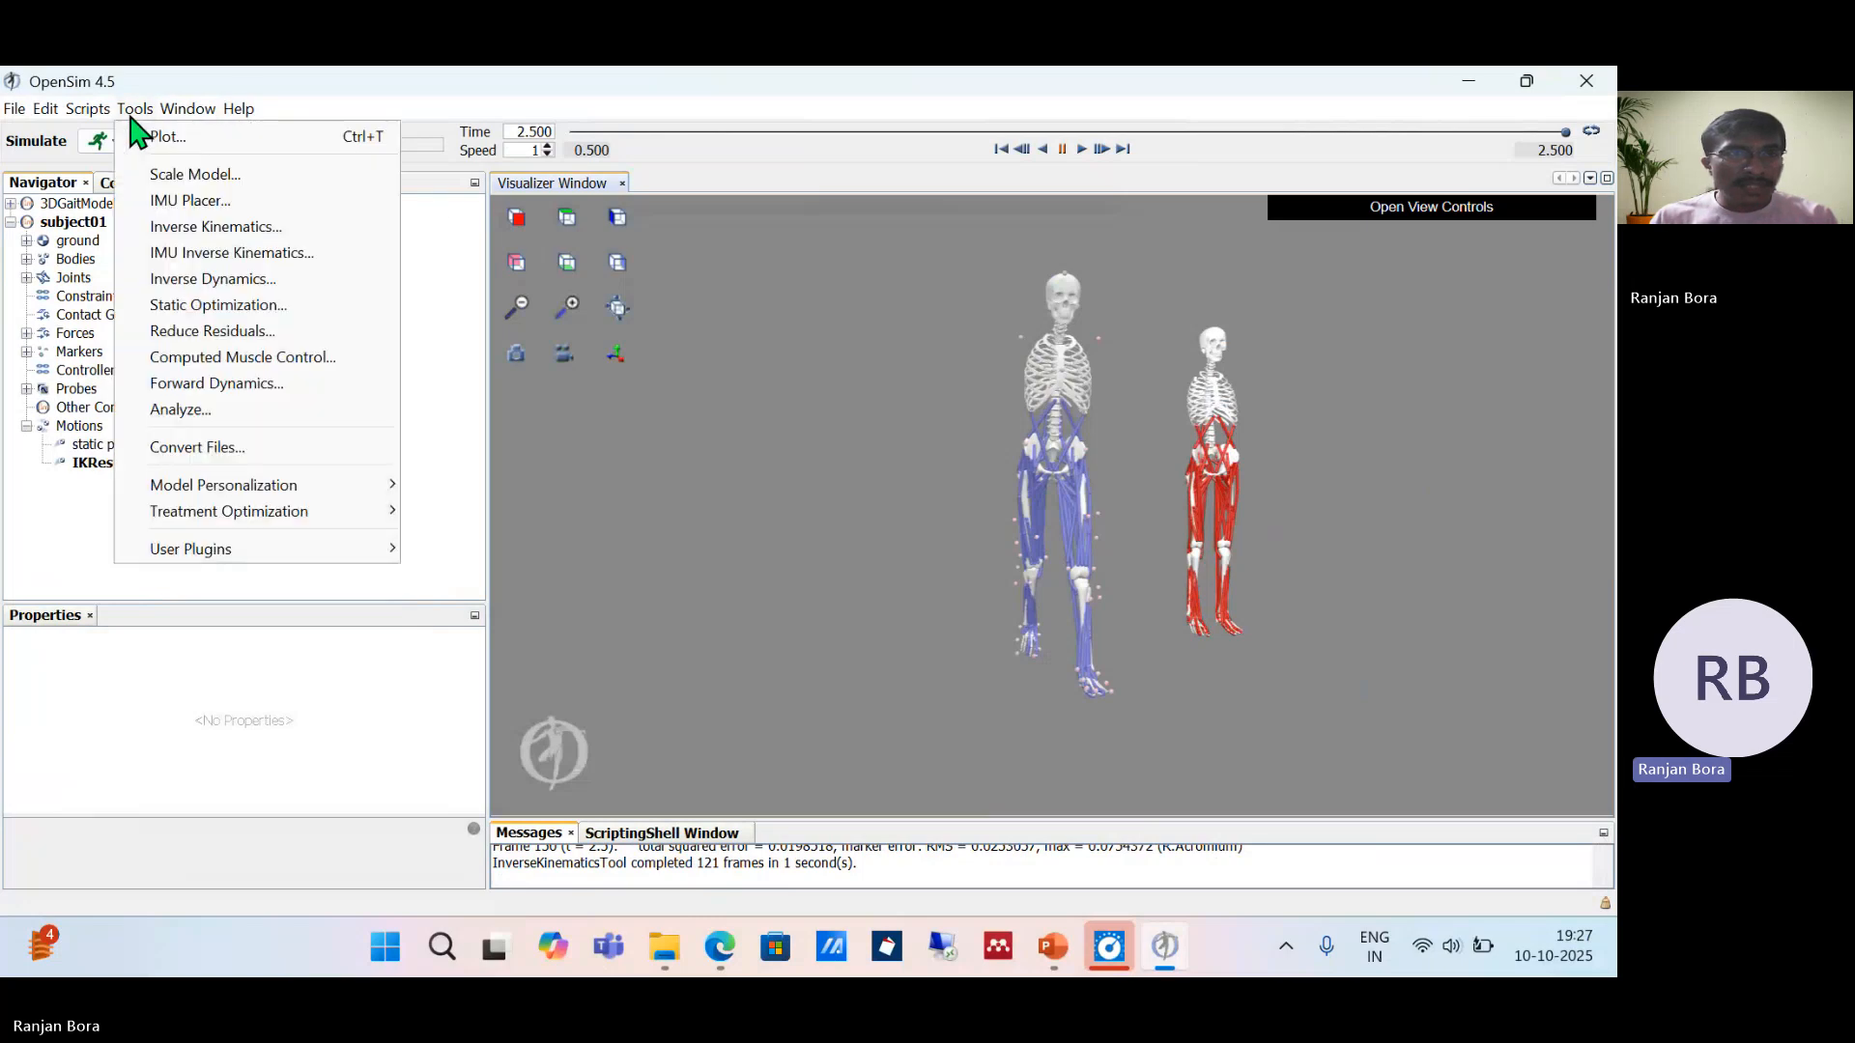
{"action": "left_click", "coordinate": [314, 288]}
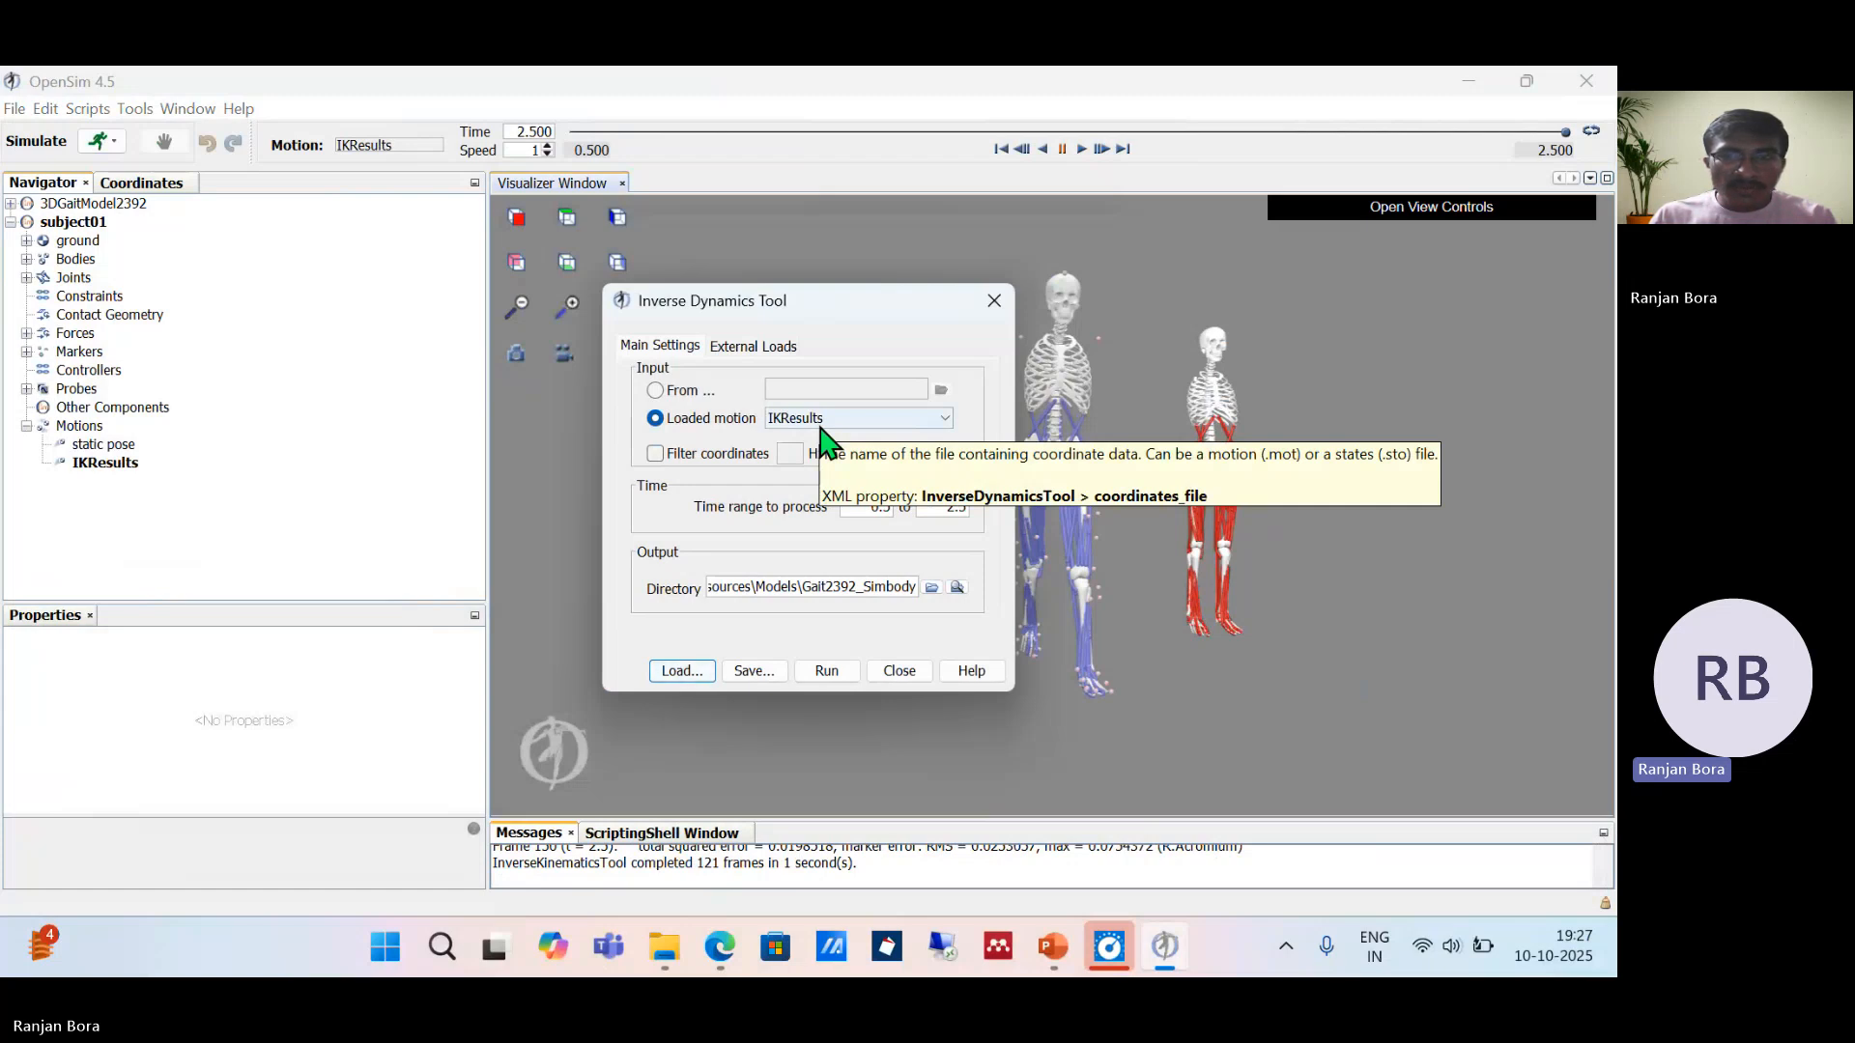
{"action": "left_click", "coordinate": [655, 454]}
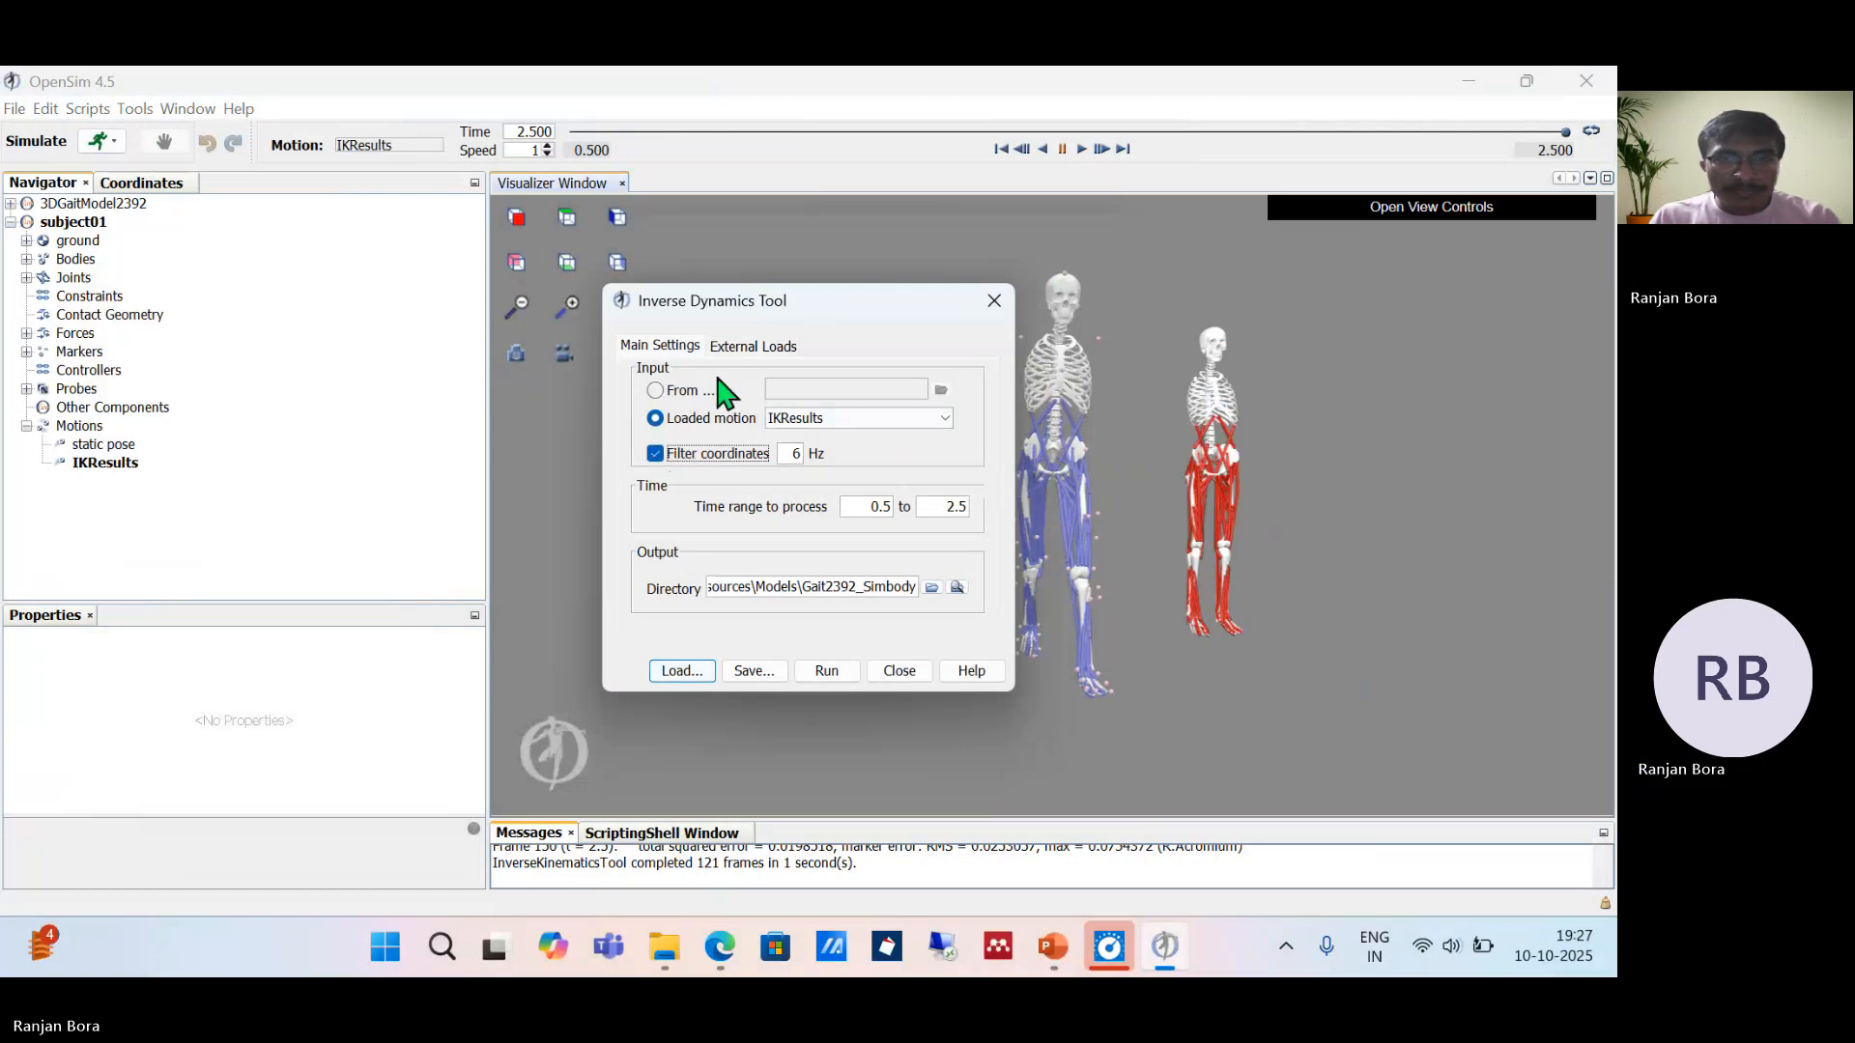
Step: Enable external loads for the inverse dynamics and choose subject01_walk1_grf.xml as the external loads specification file
{"action": "left_click", "coordinate": [740, 348]}
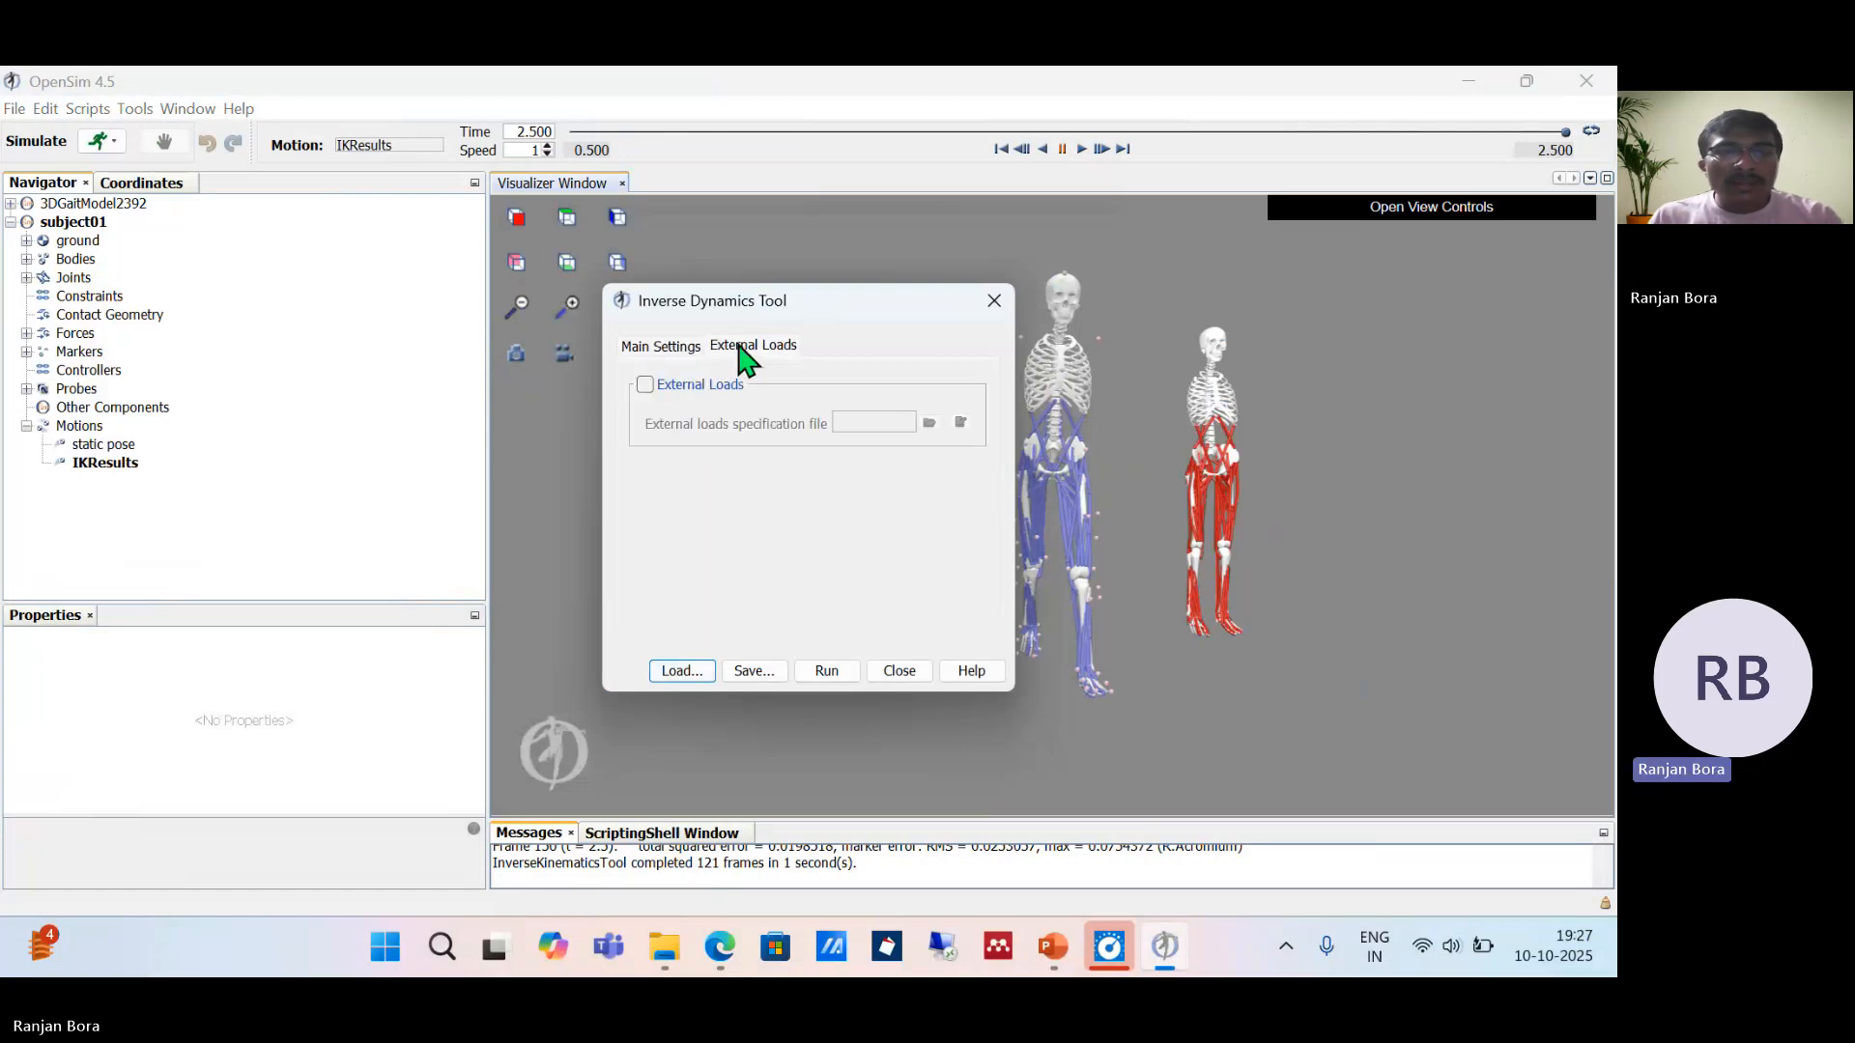
{"action": "left_click", "coordinate": [644, 385]}
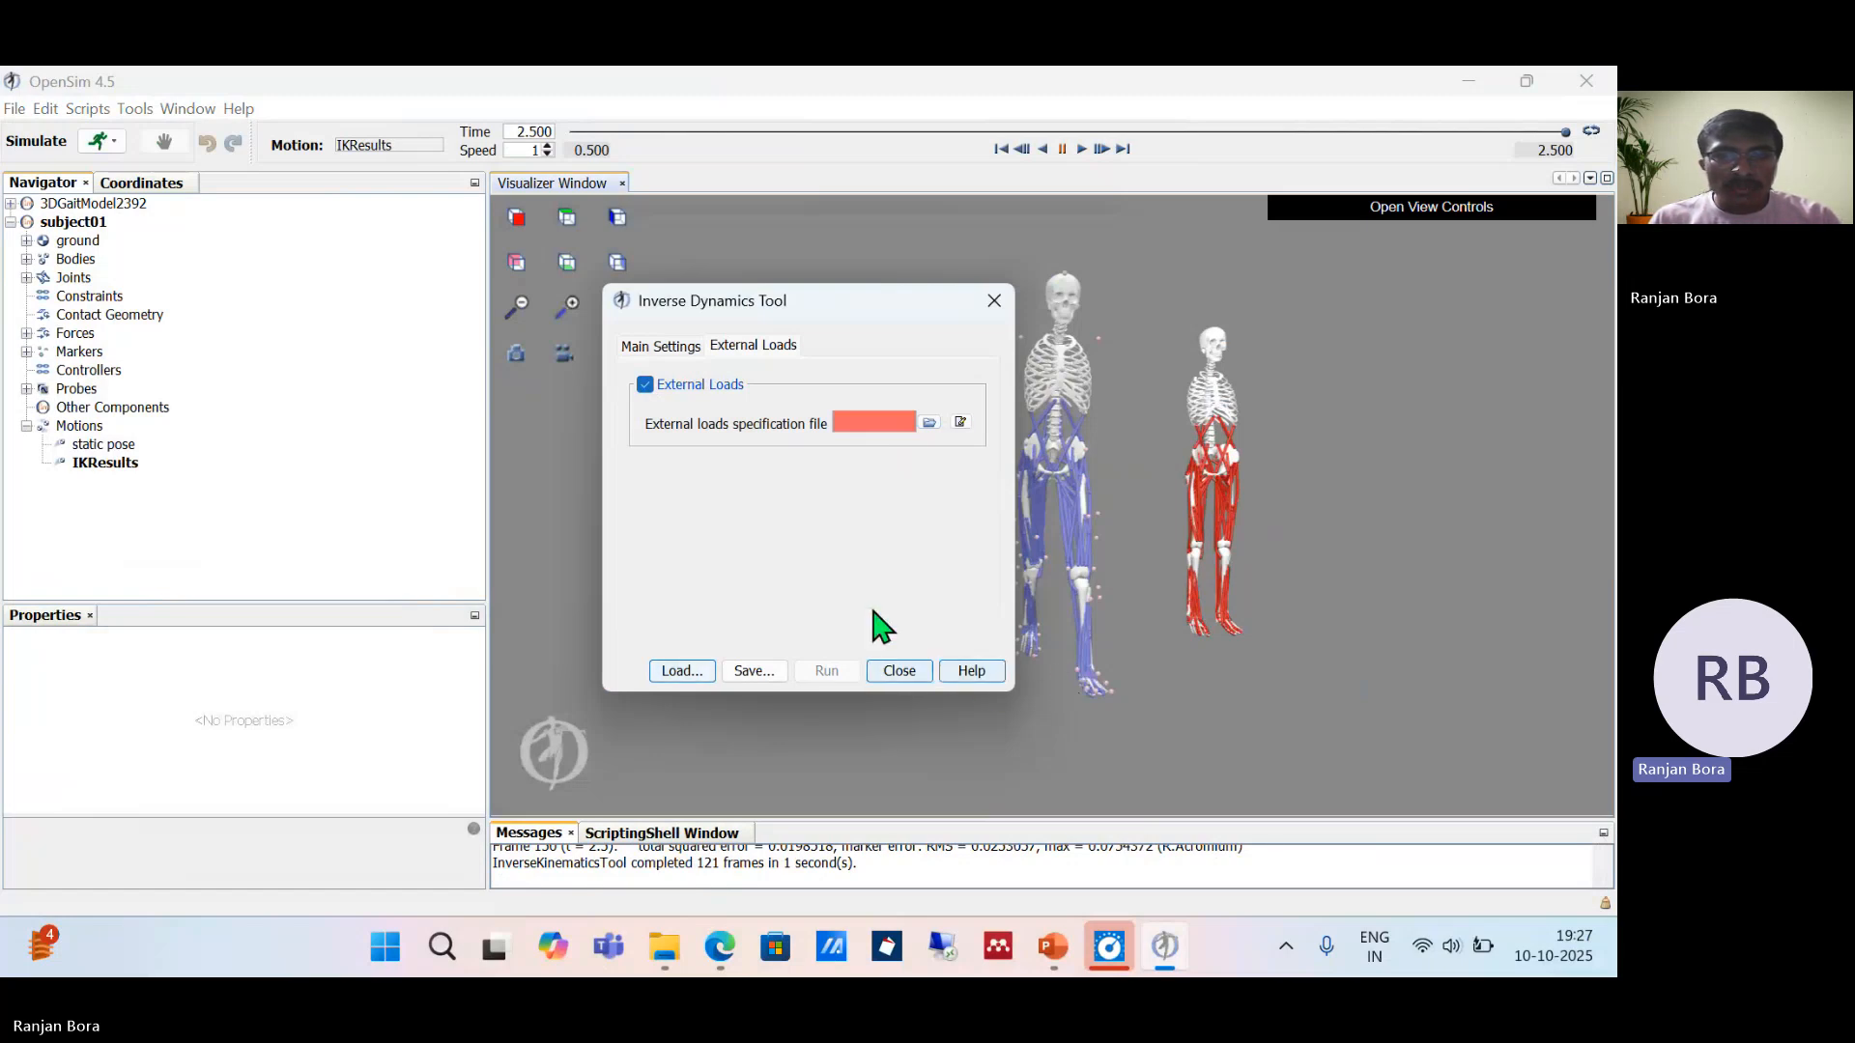
{"action": "left_click", "coordinate": [931, 422]}
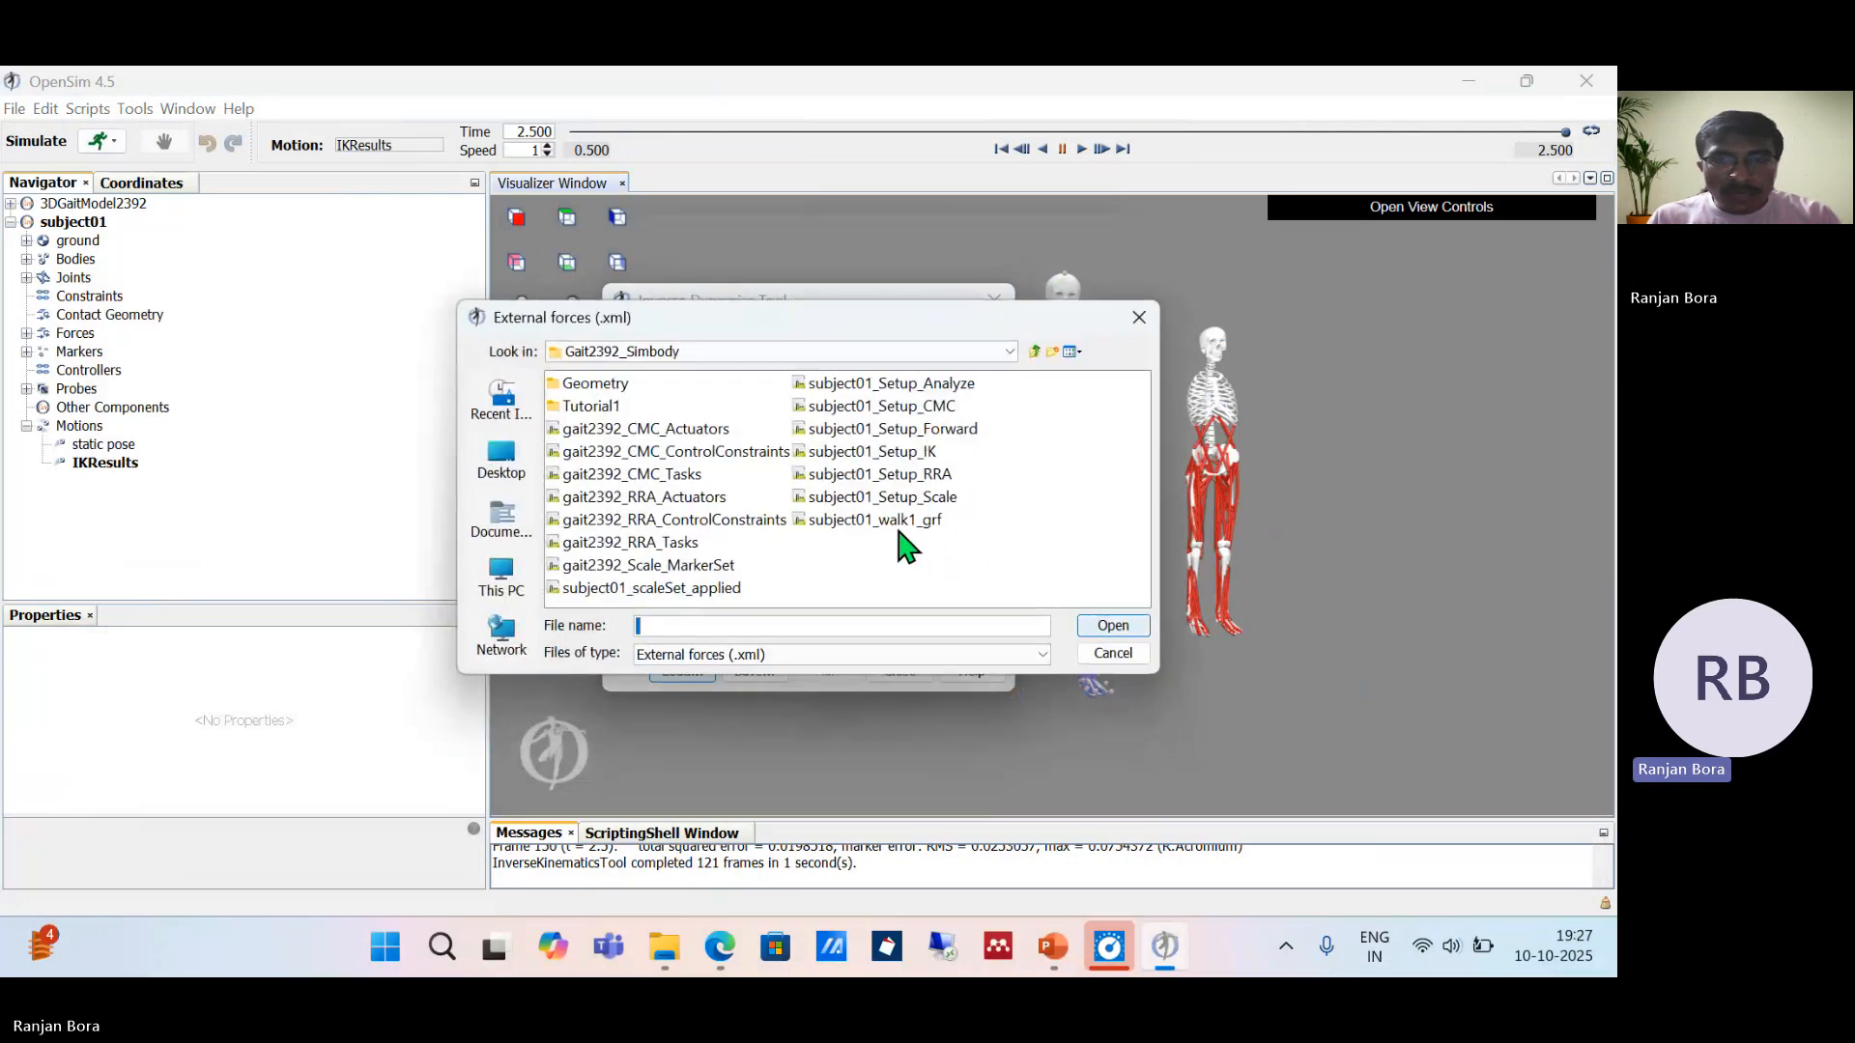
{"action": "left_click", "coordinate": [903, 522]}
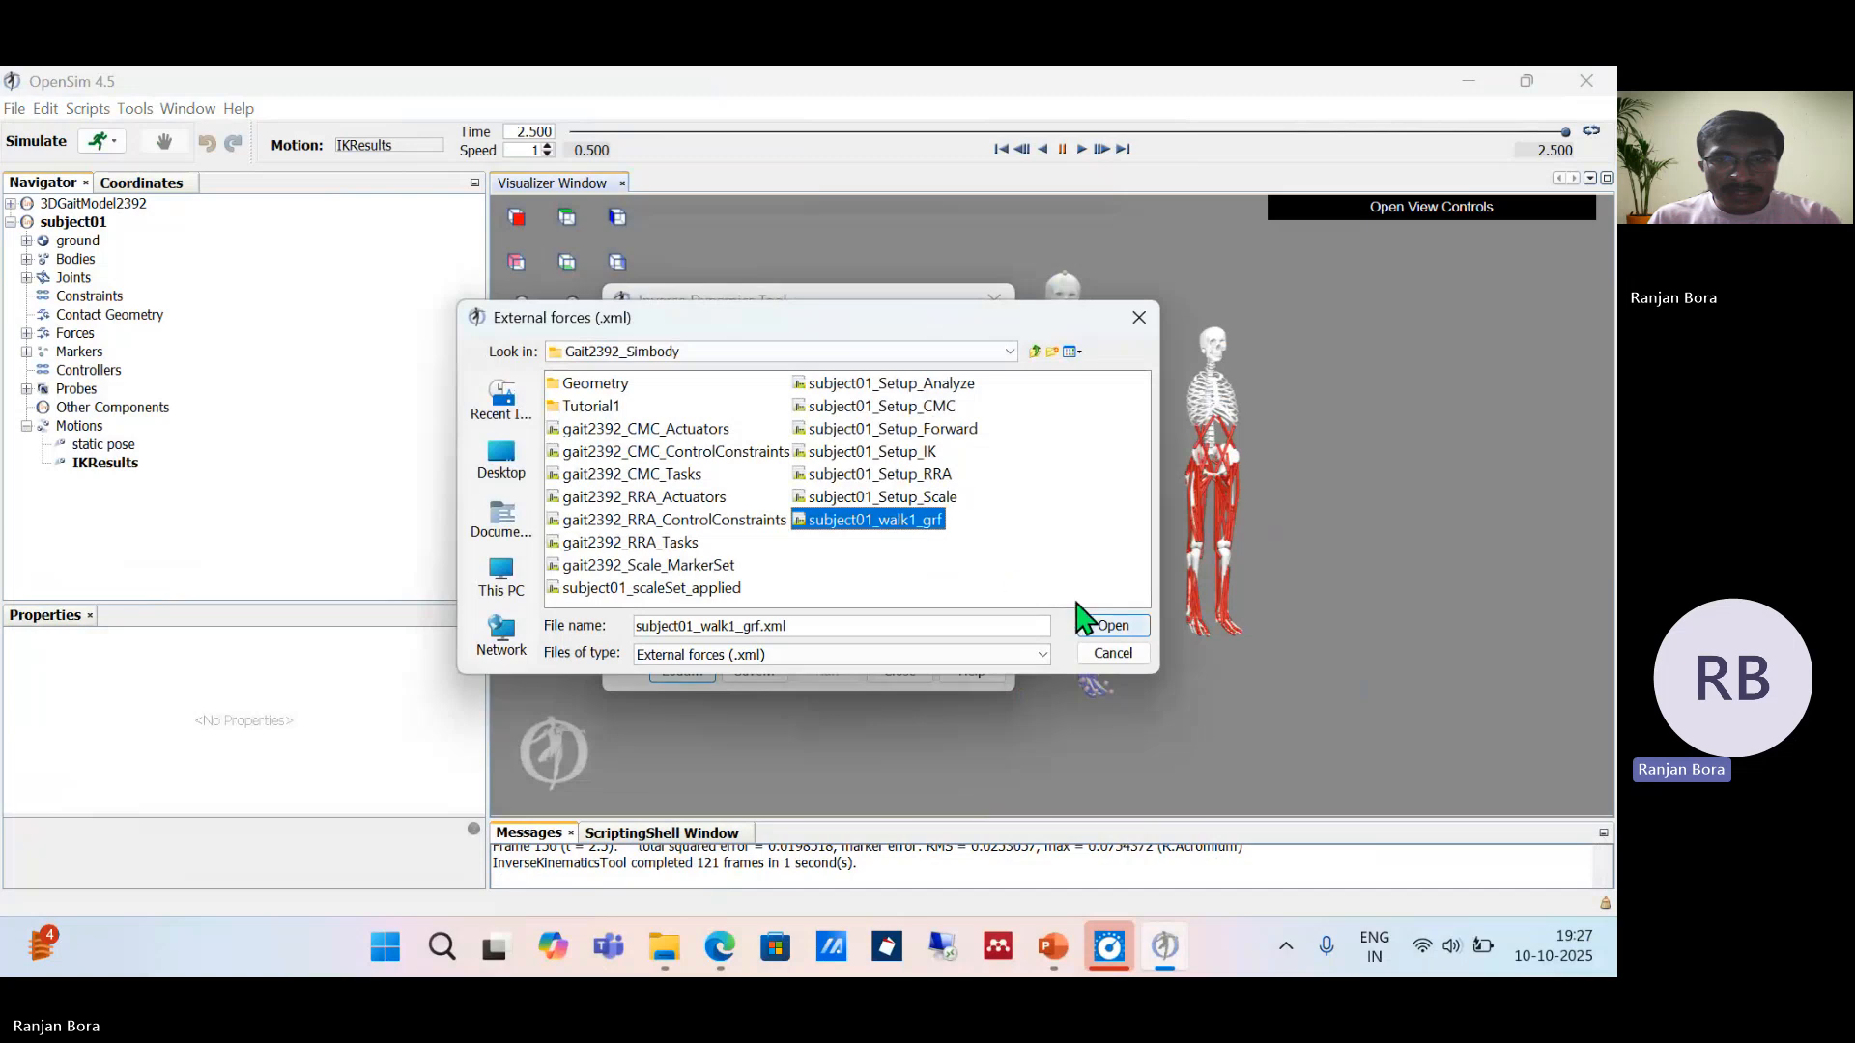
{"action": "left_click", "coordinate": [1113, 626]}
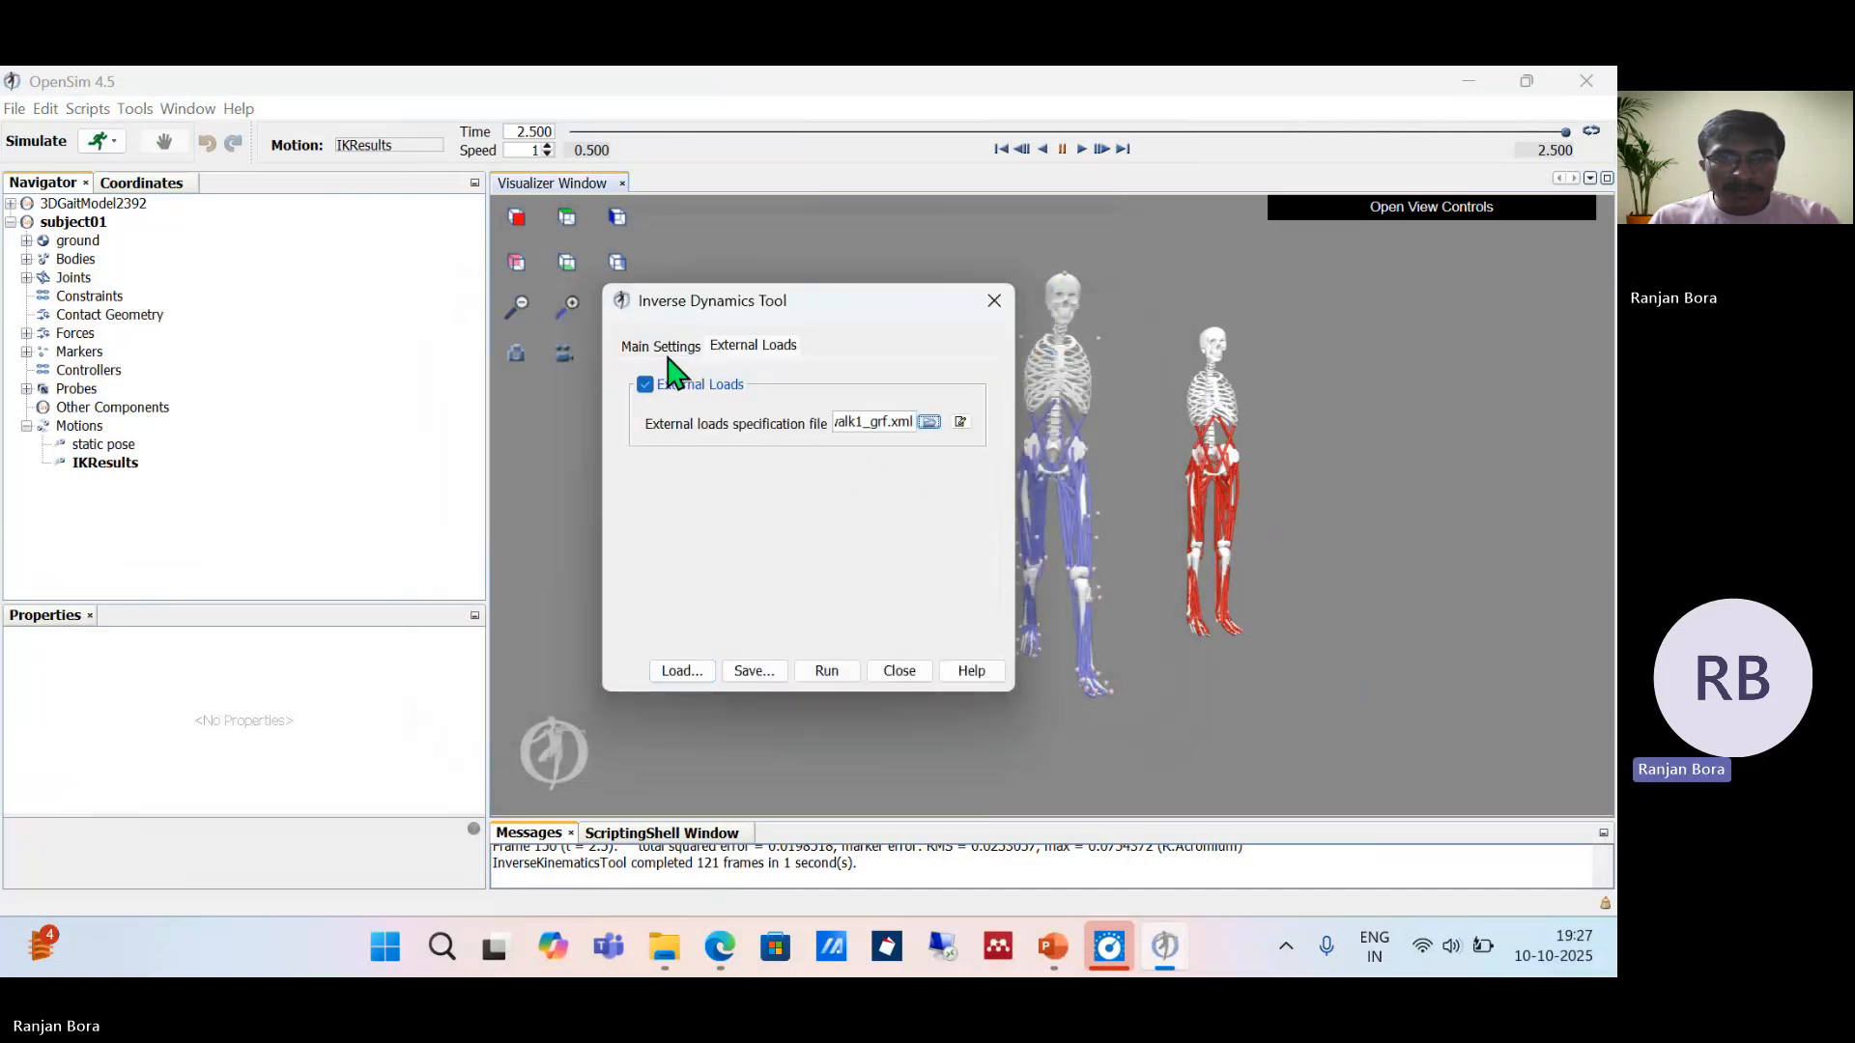
Step: Run inverse dynamics on the IKResults motion for the 0.5 to 2.5 time range and close the tool
{"action": "left_click", "coordinate": [659, 348]}
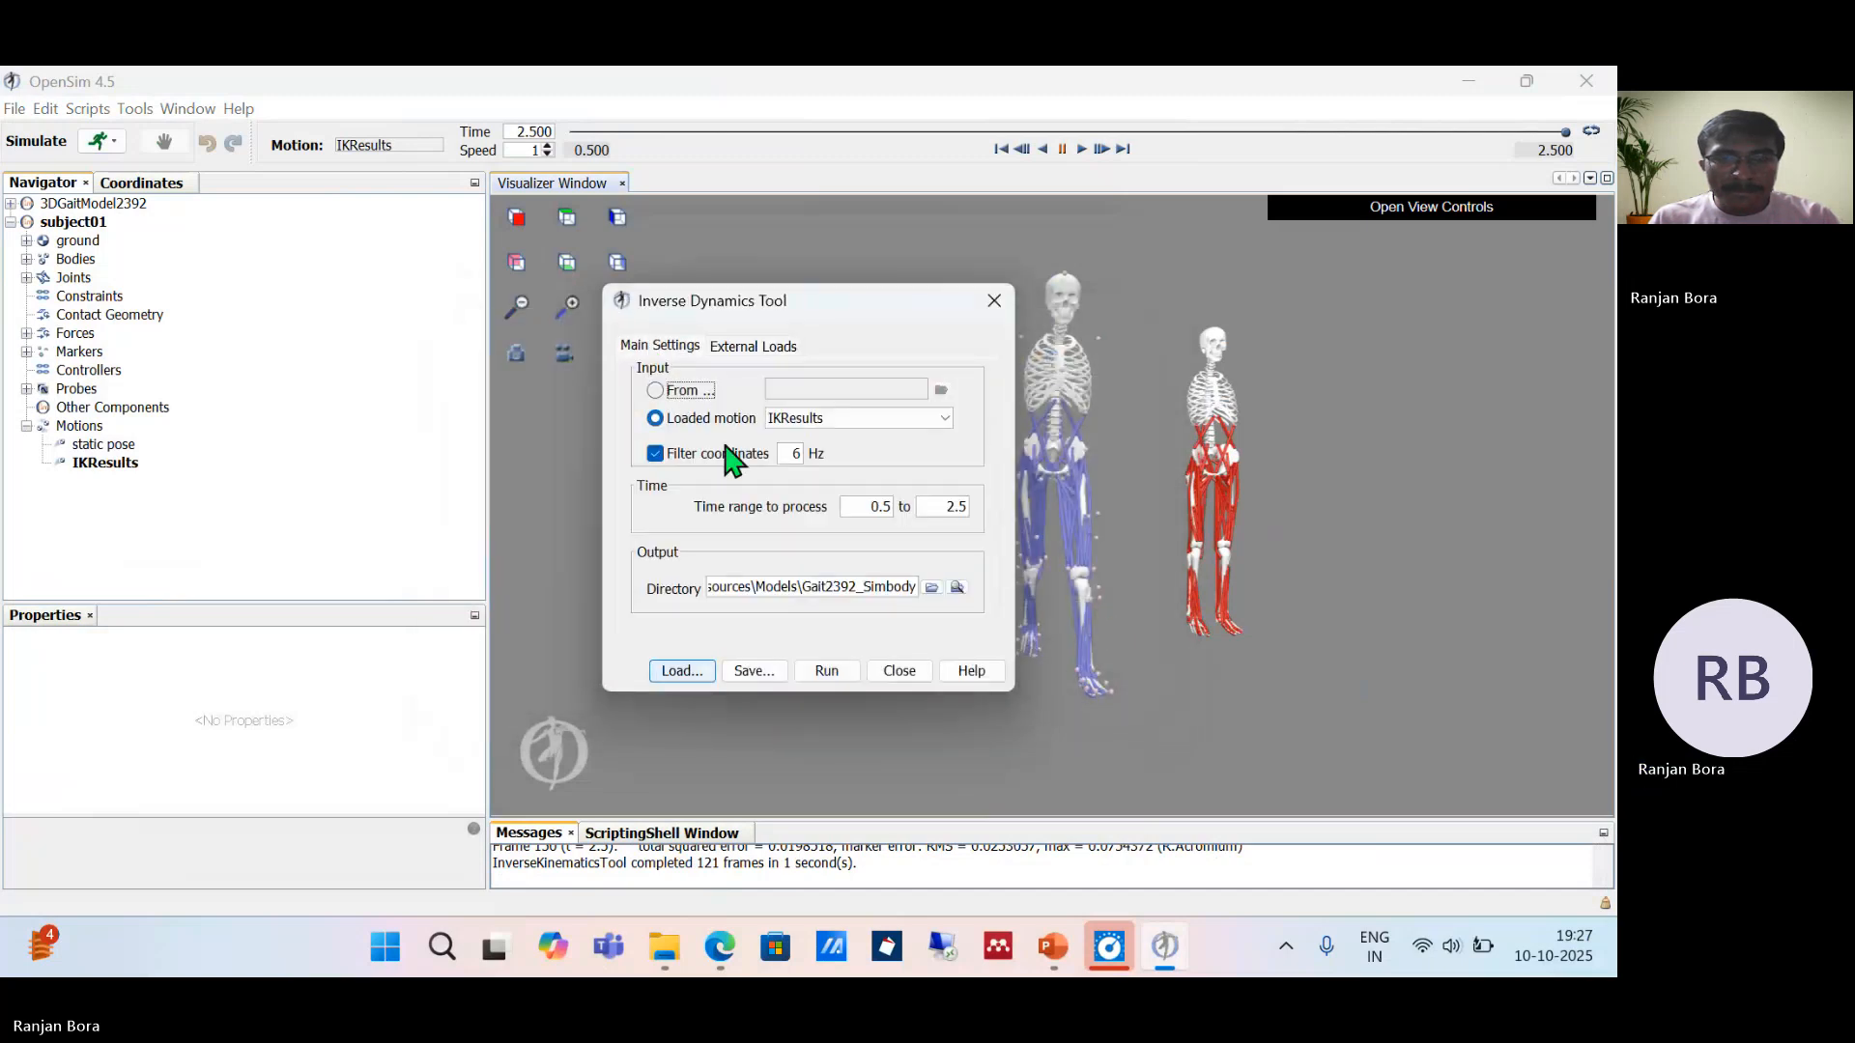
{"action": "left_click", "coordinate": [837, 668]}
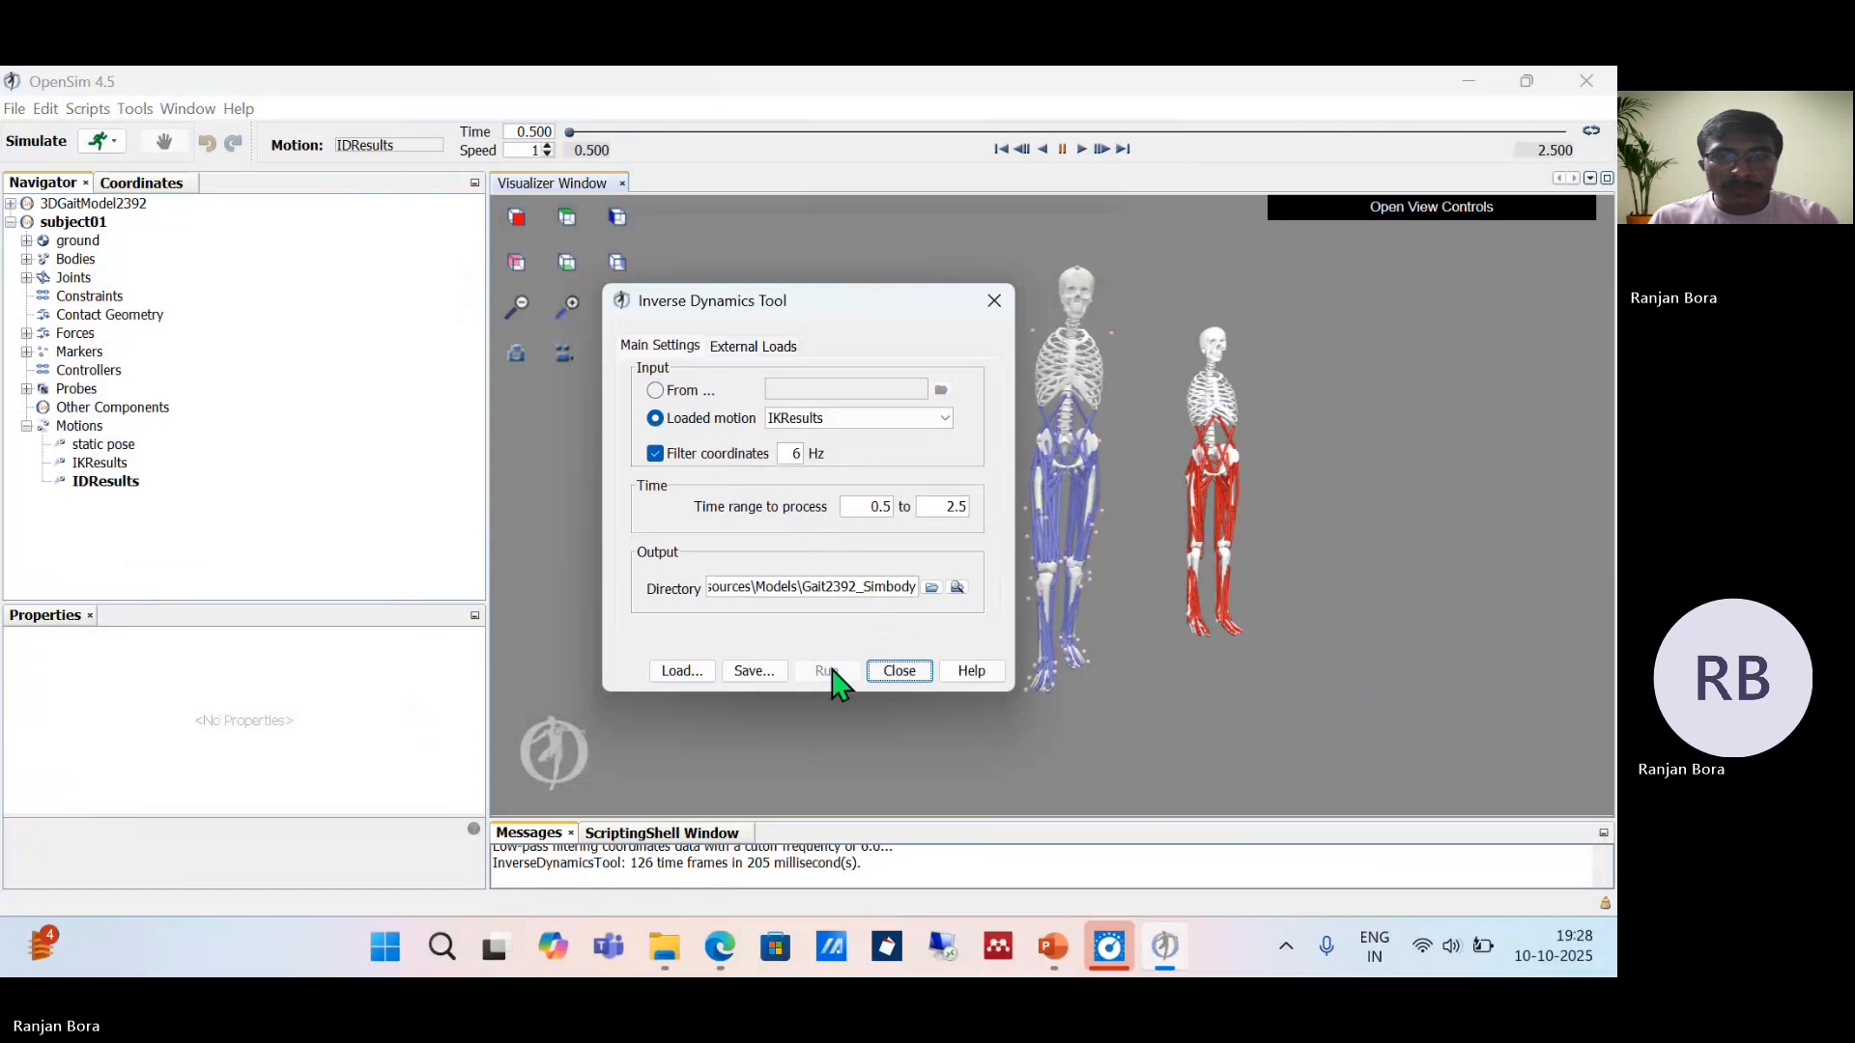
{"action": "left_click", "coordinate": [898, 670]}
Step: Open a new plot for the inverse dynamics results
{"action": "left_click_drag", "start_coordinate": [977, 512], "coordinate": [865, 417]}
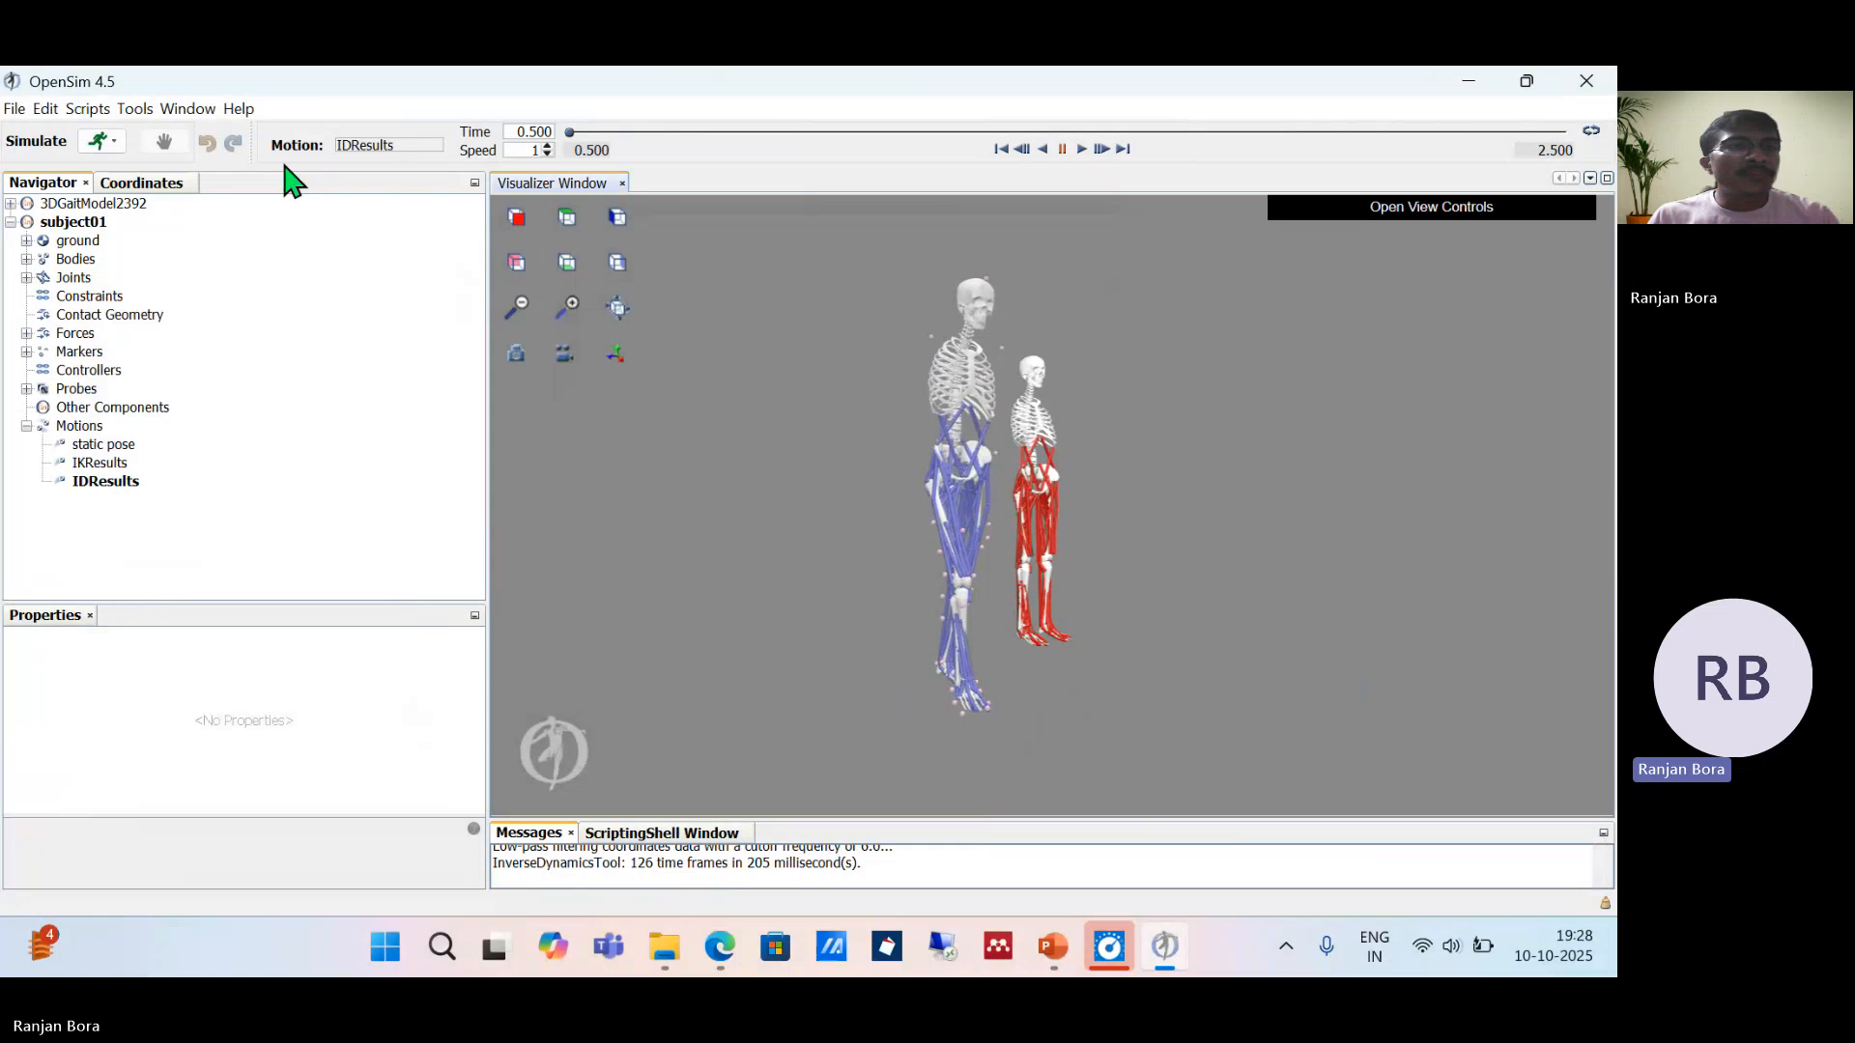
{"action": "left_click", "coordinate": [135, 109]}
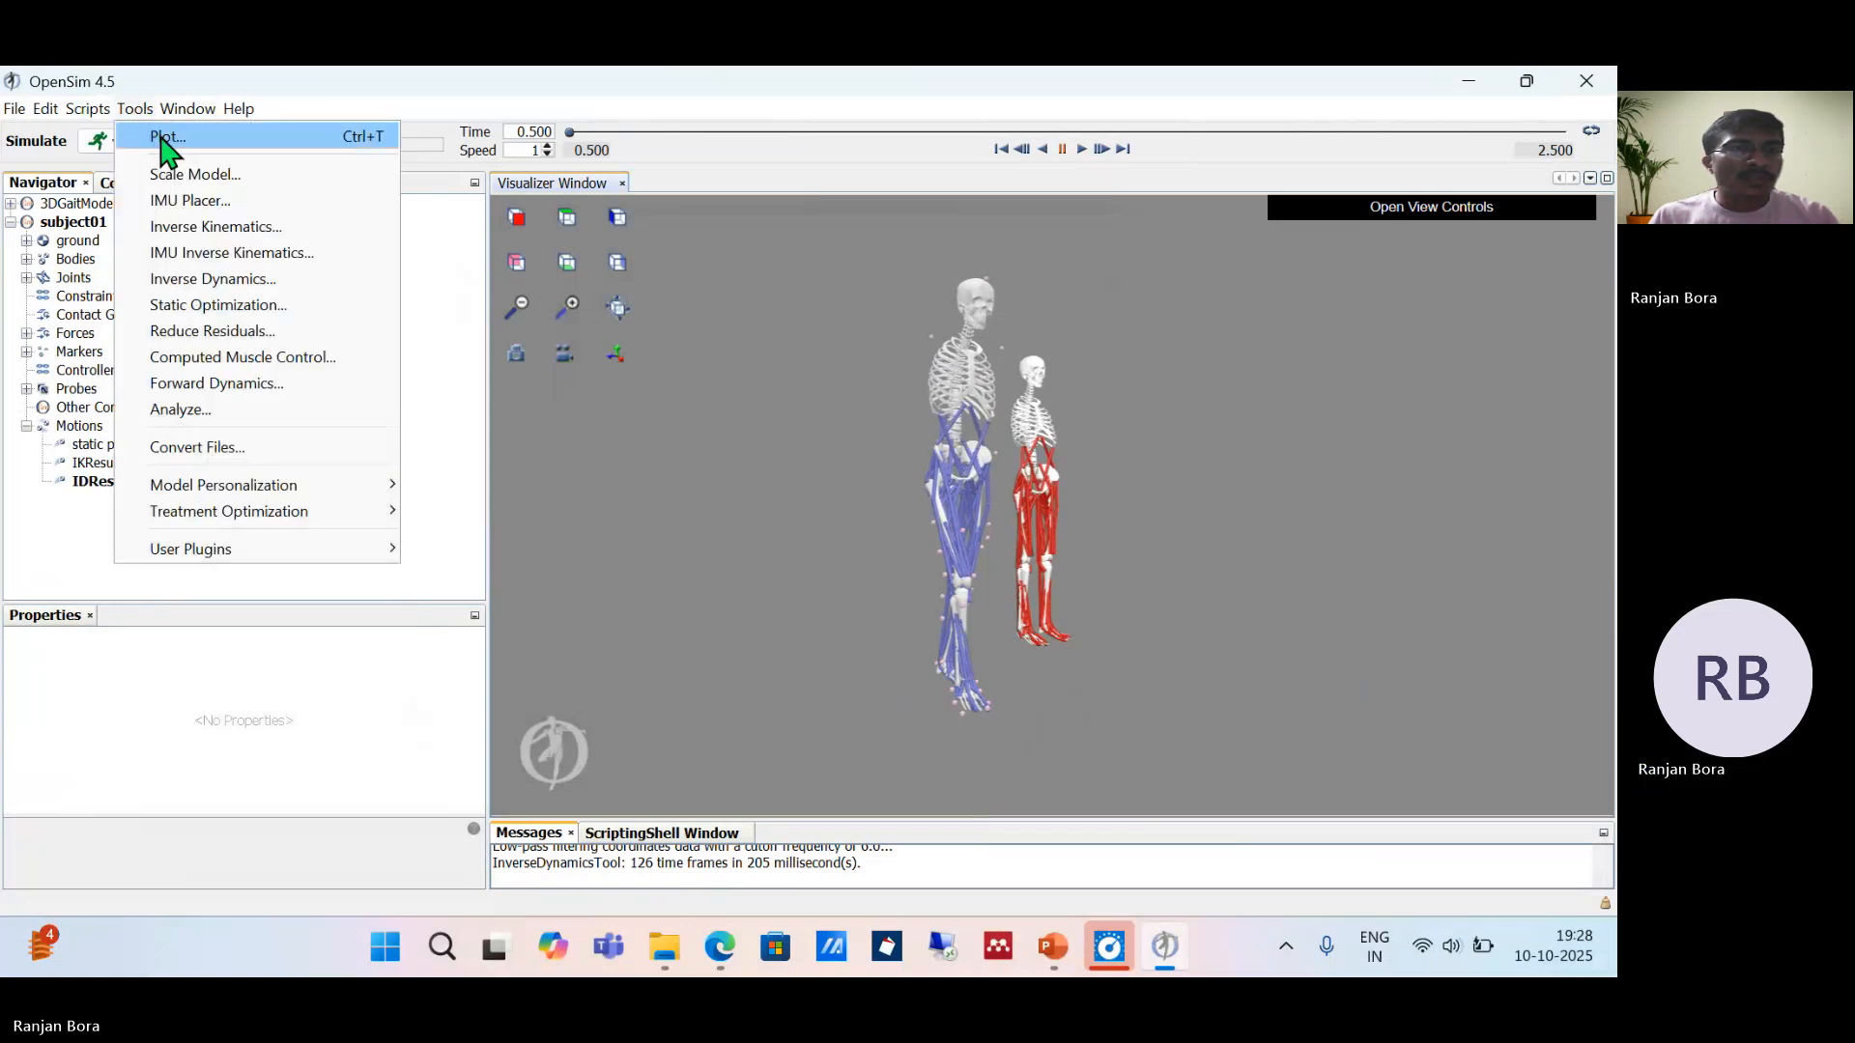
{"action": "left_click", "coordinate": [159, 138]}
{"action": "left_click", "coordinate": [595, 603]}
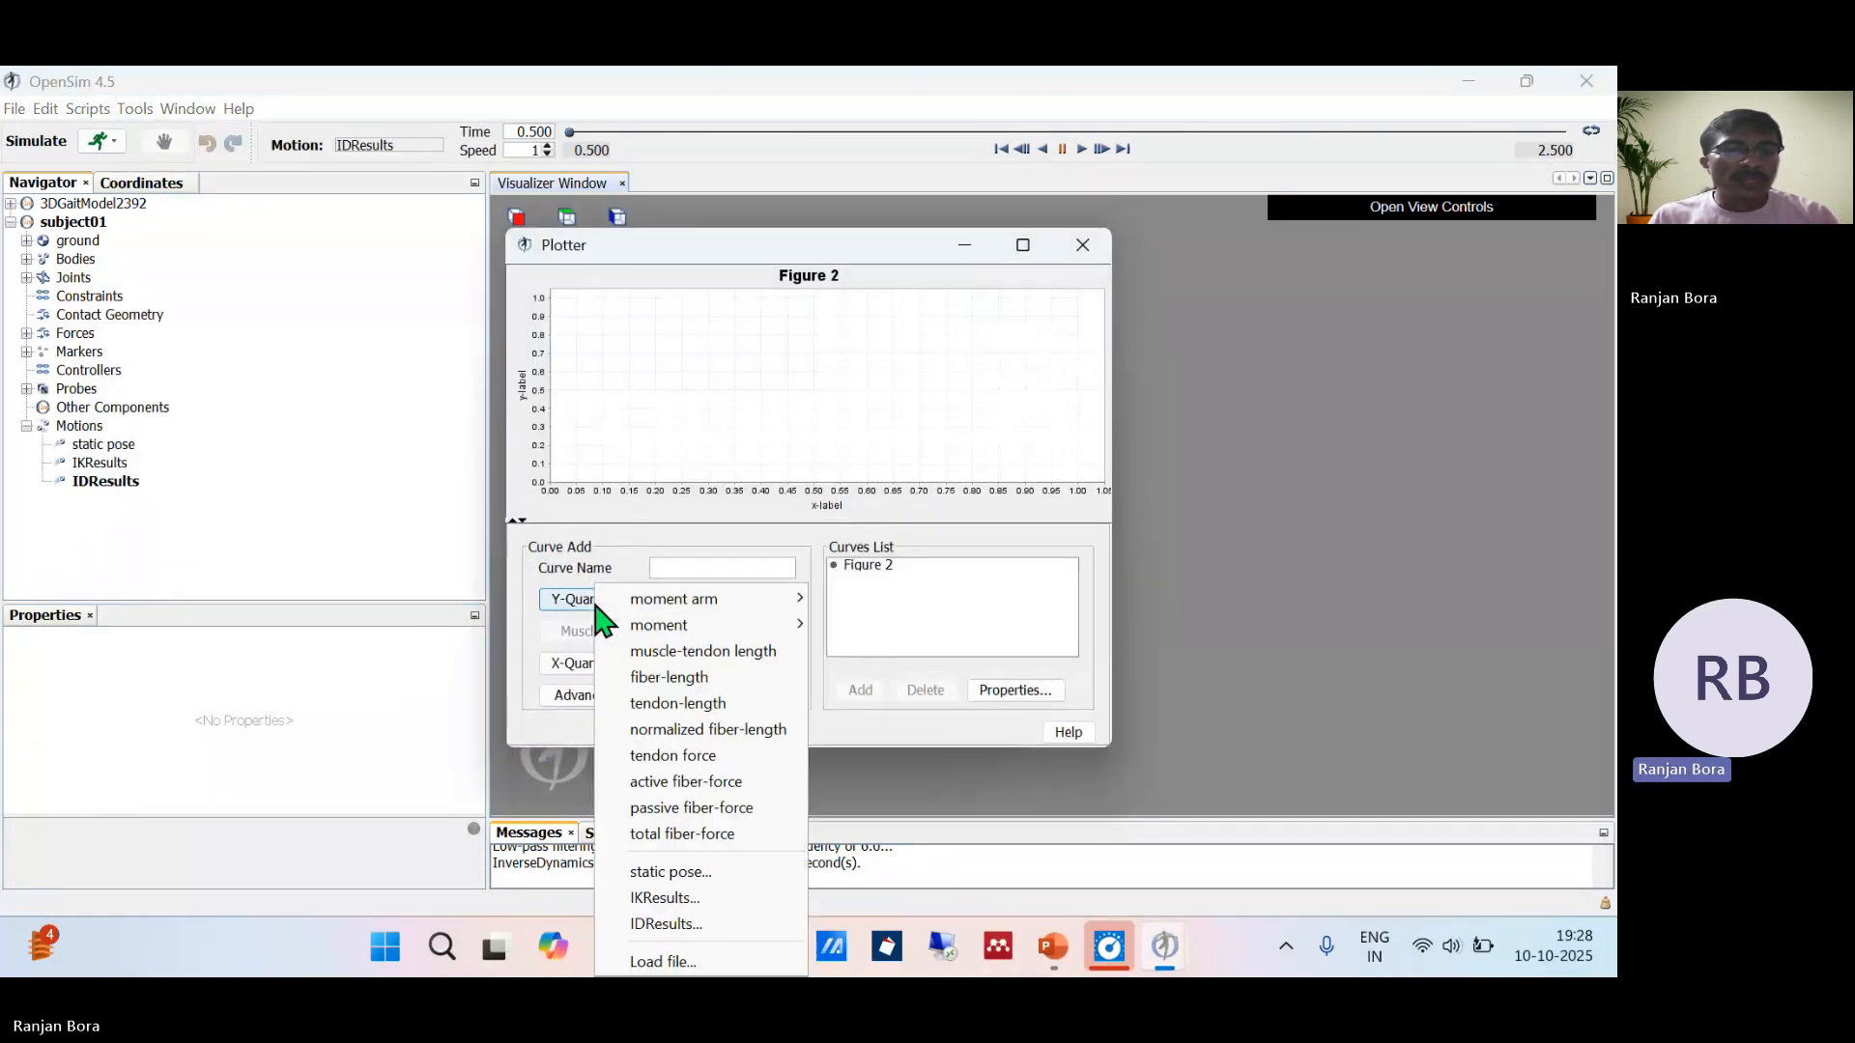
{"action": "left_click", "coordinate": [688, 925]}
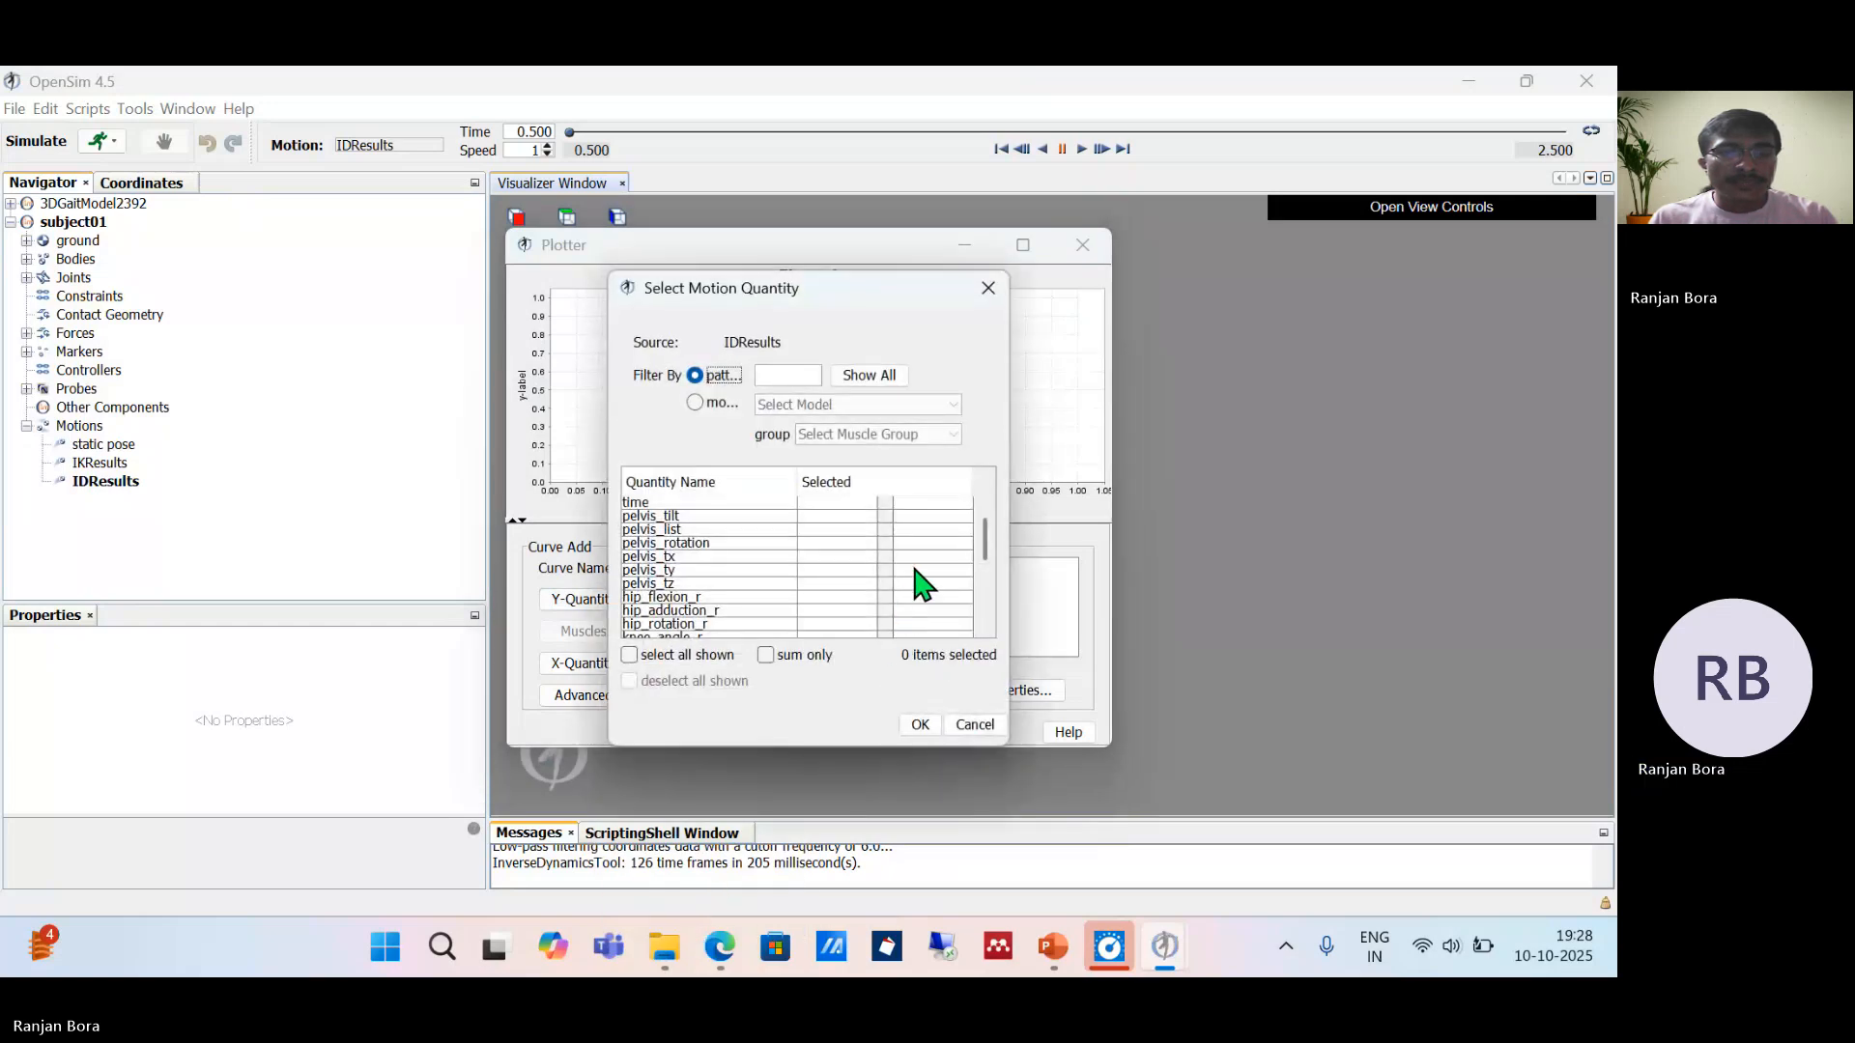
{"action": "scroll", "coordinate": [922, 582], "scroll_direction": "down", "scroll_amount": 2}
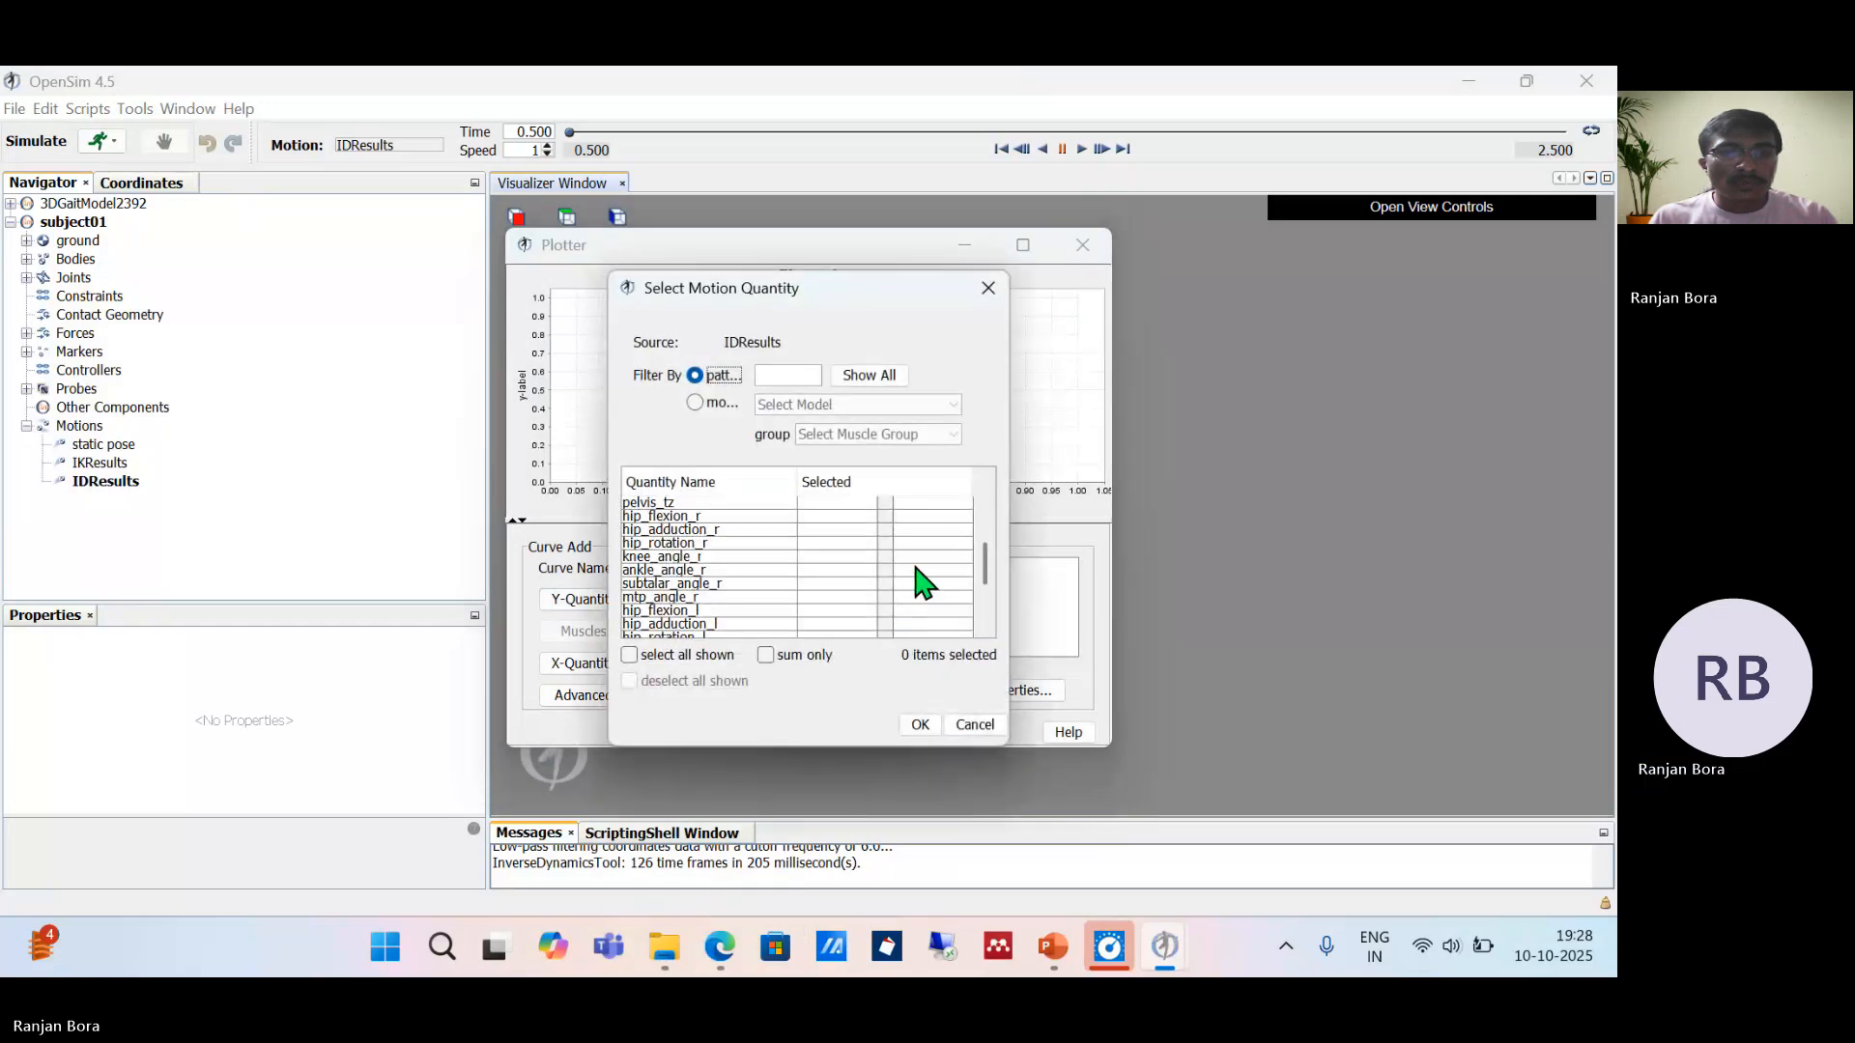
{"action": "left_click", "coordinate": [974, 725]}
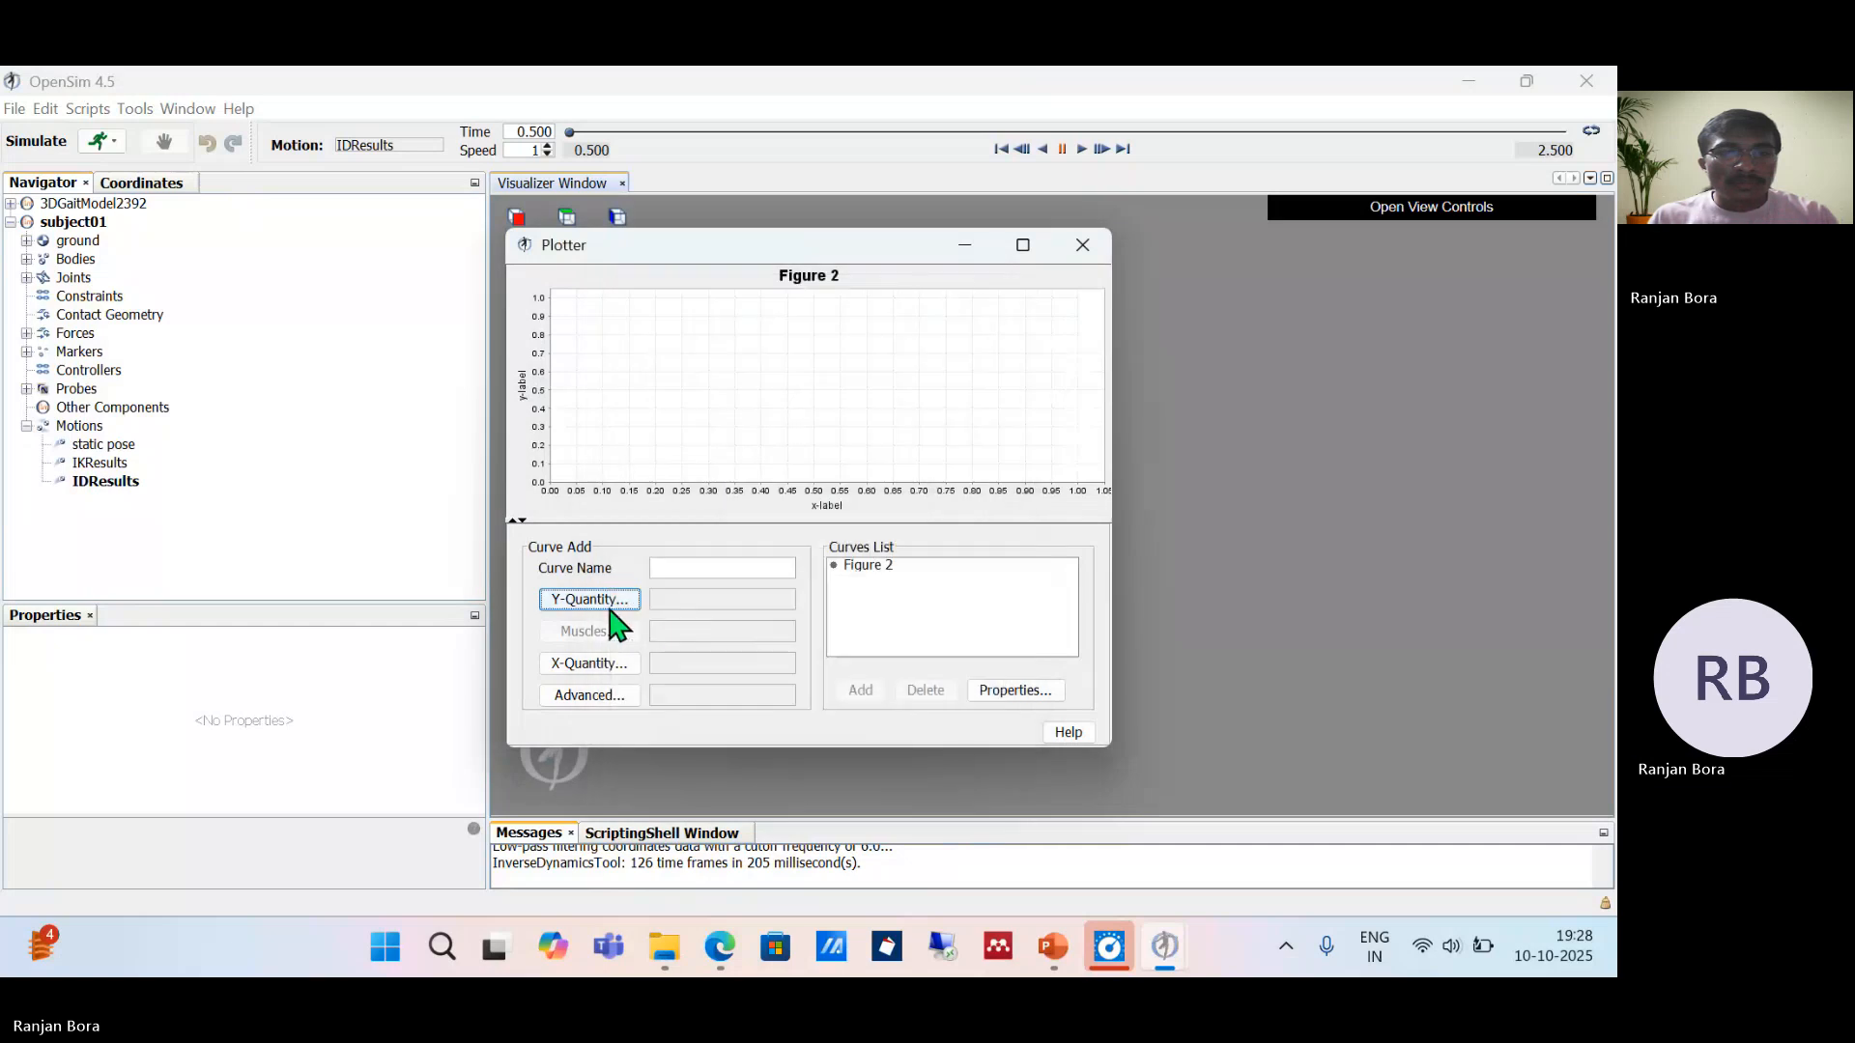
Step: Load inverse_dynamics.sto from the Gait2392_Simbody folder as the source of the Y quantities
{"action": "left_click", "coordinate": [592, 600]}
{"action": "left_click", "coordinate": [663, 961]}
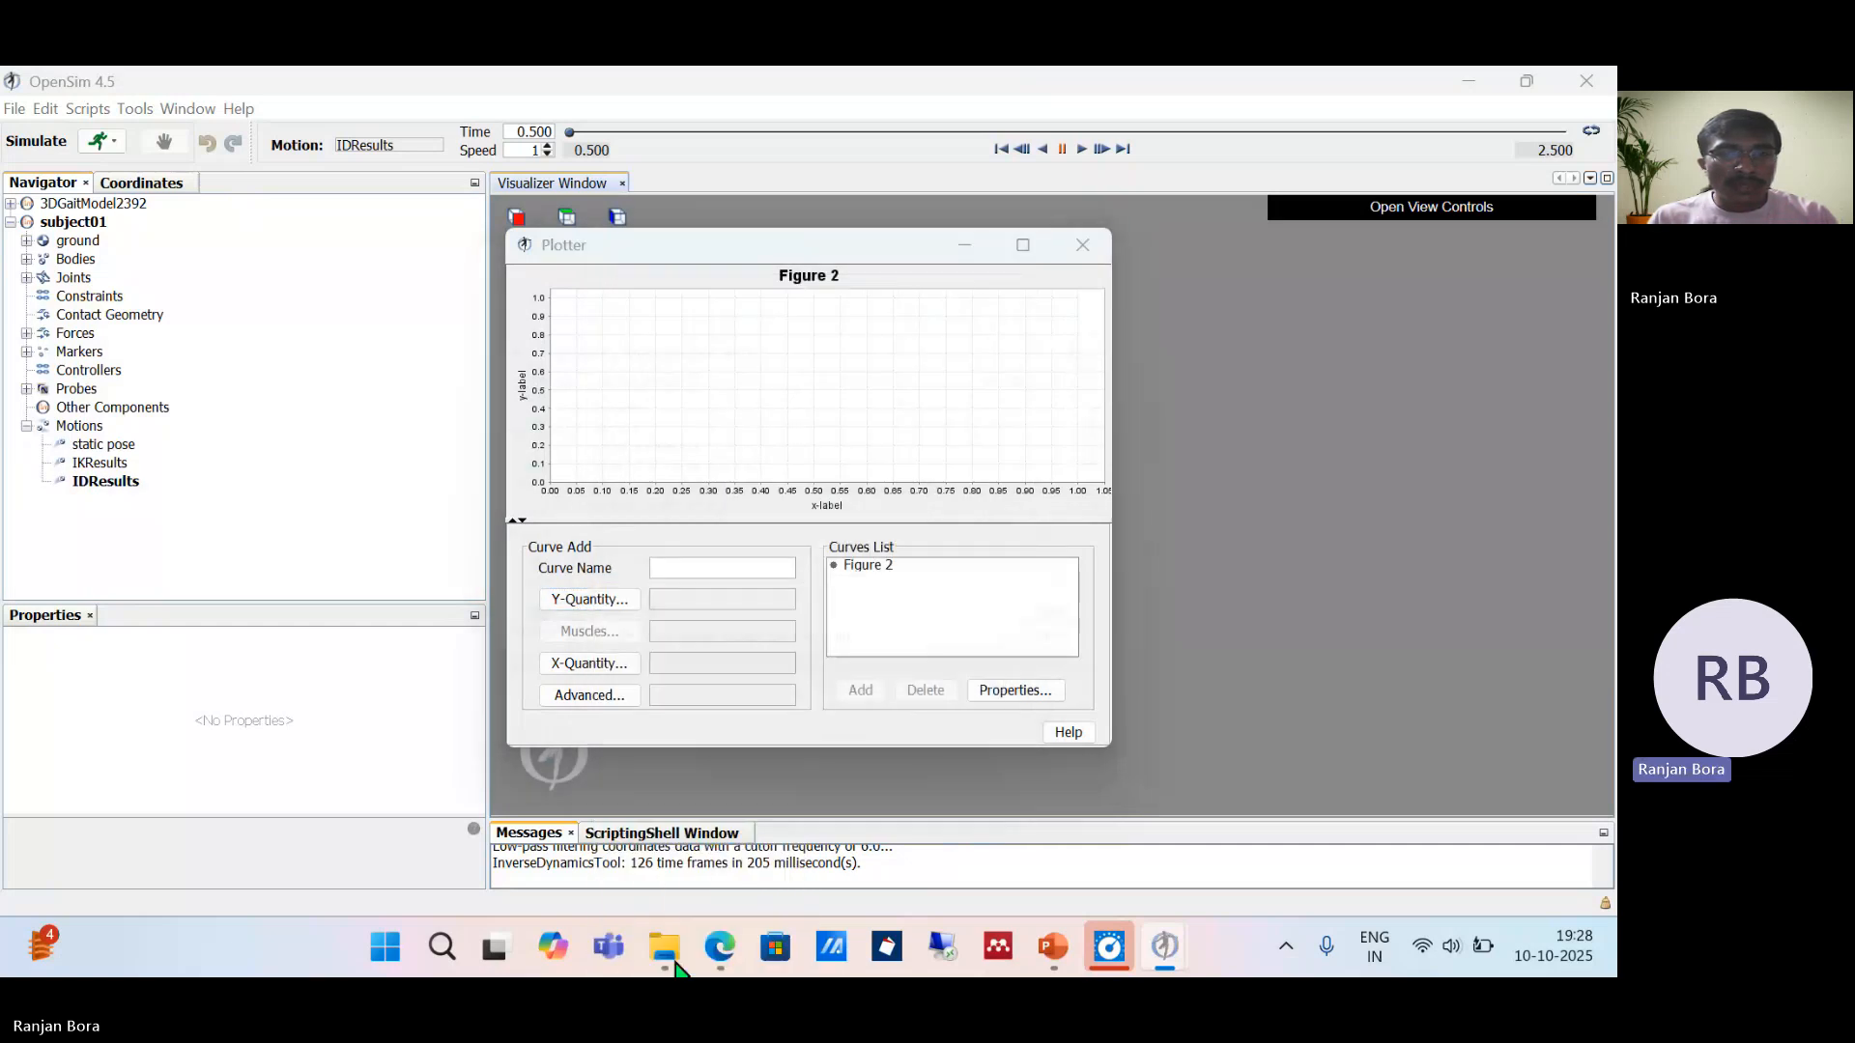
{"action": "left_click", "coordinate": [664, 444]}
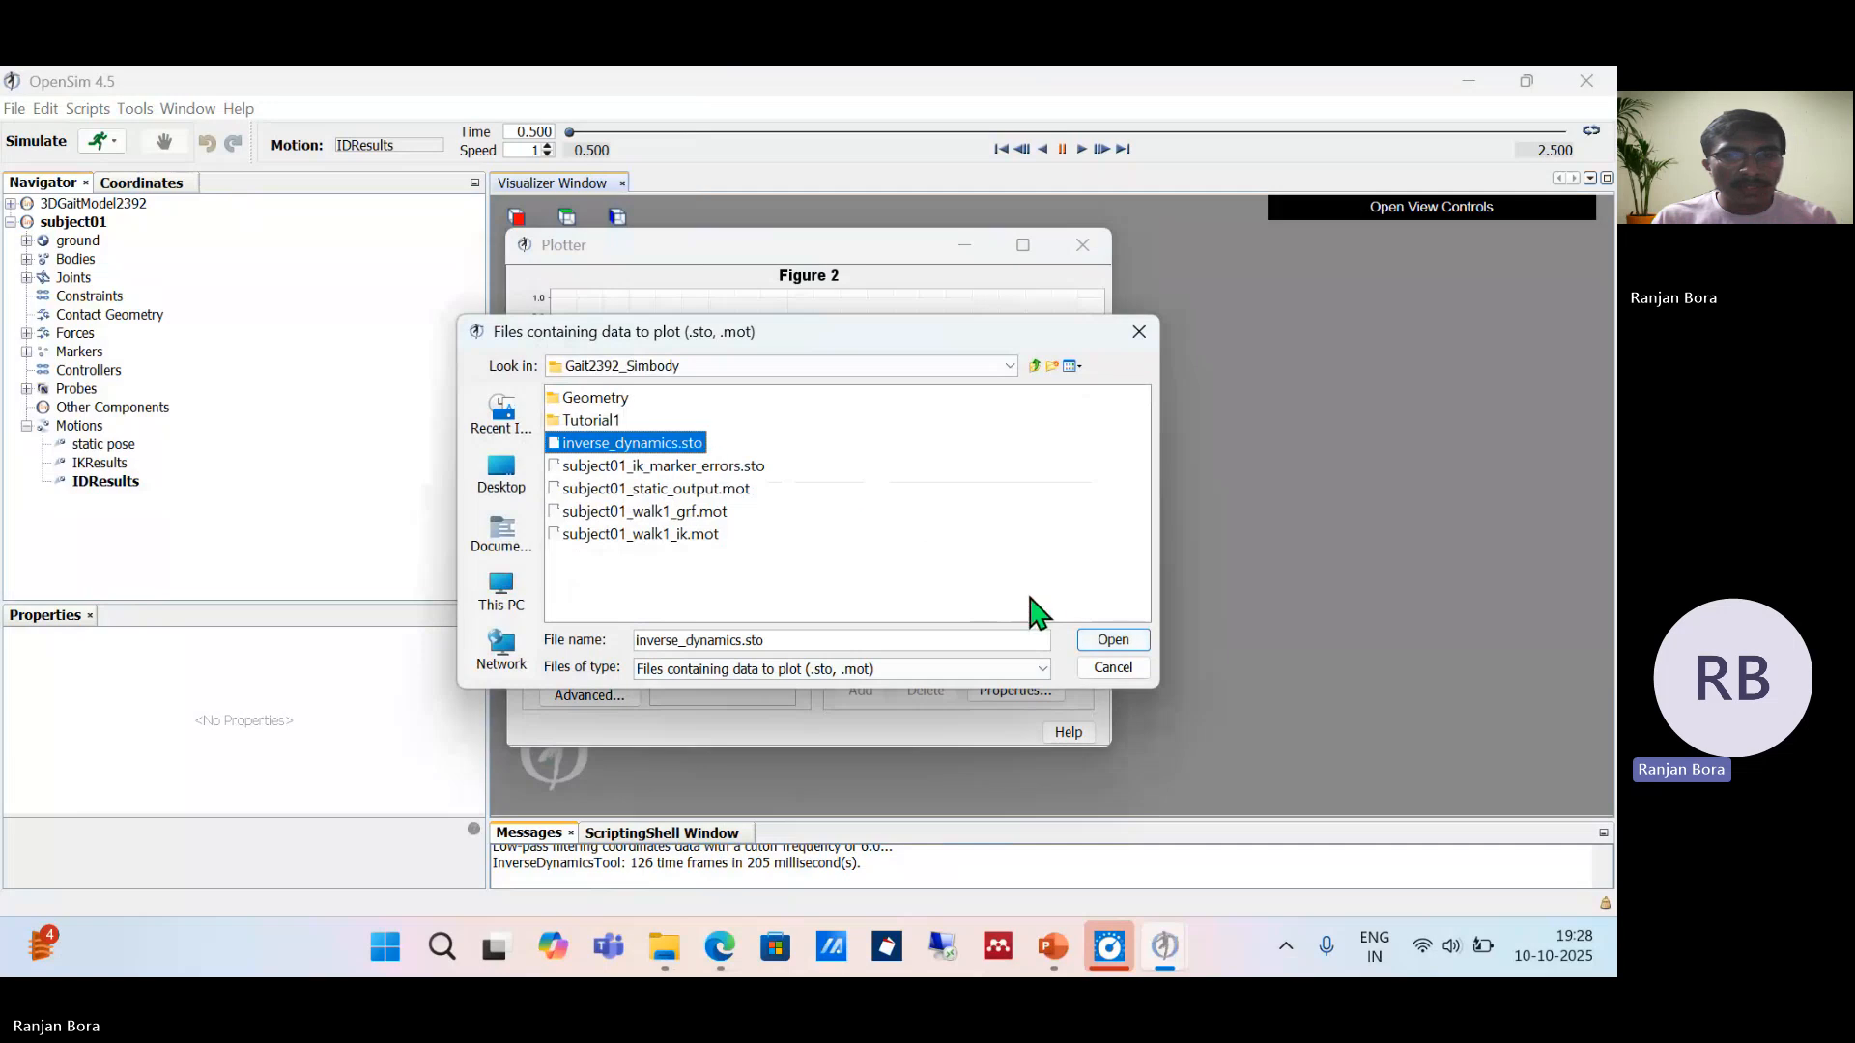
{"action": "left_click", "coordinate": [1106, 641]}
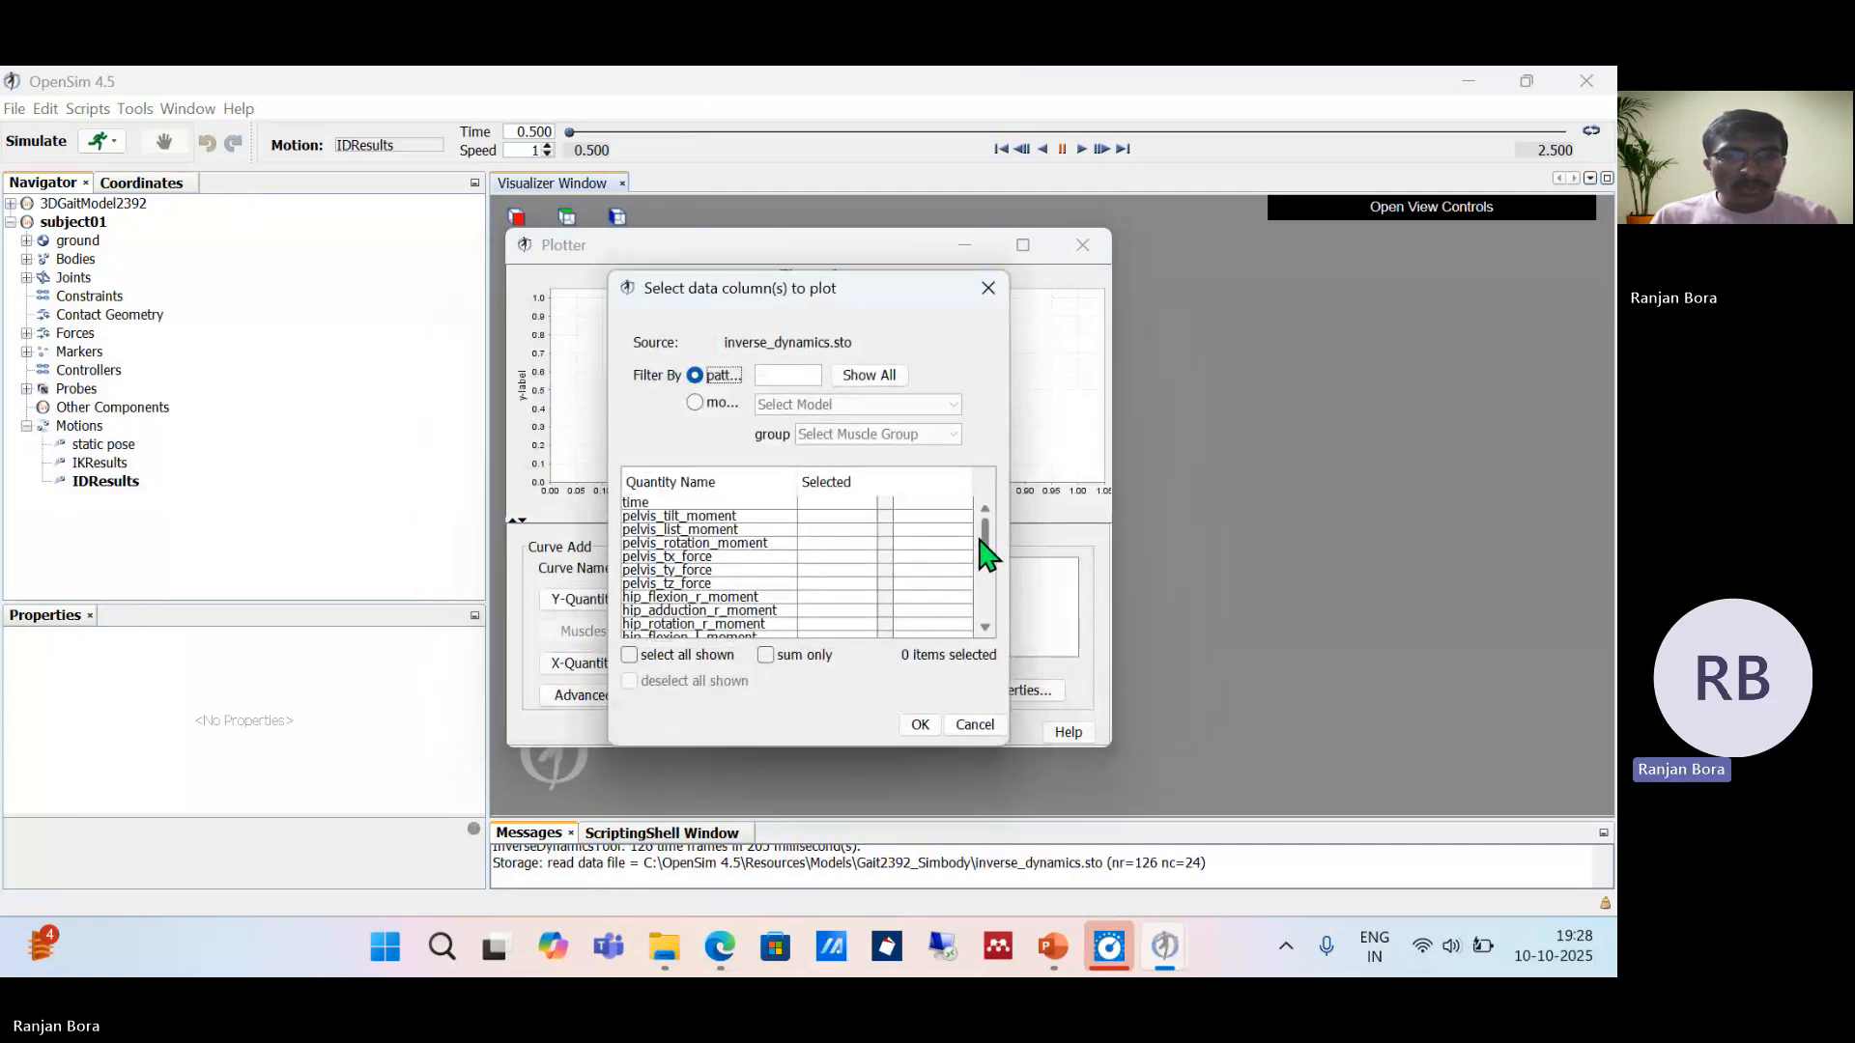
Step: Choose hip_flexion_r_moment and hip_flexion_l_moment as the data columns to plot
{"action": "left_click_drag", "start_coordinate": [980, 540], "coordinate": [986, 551]}
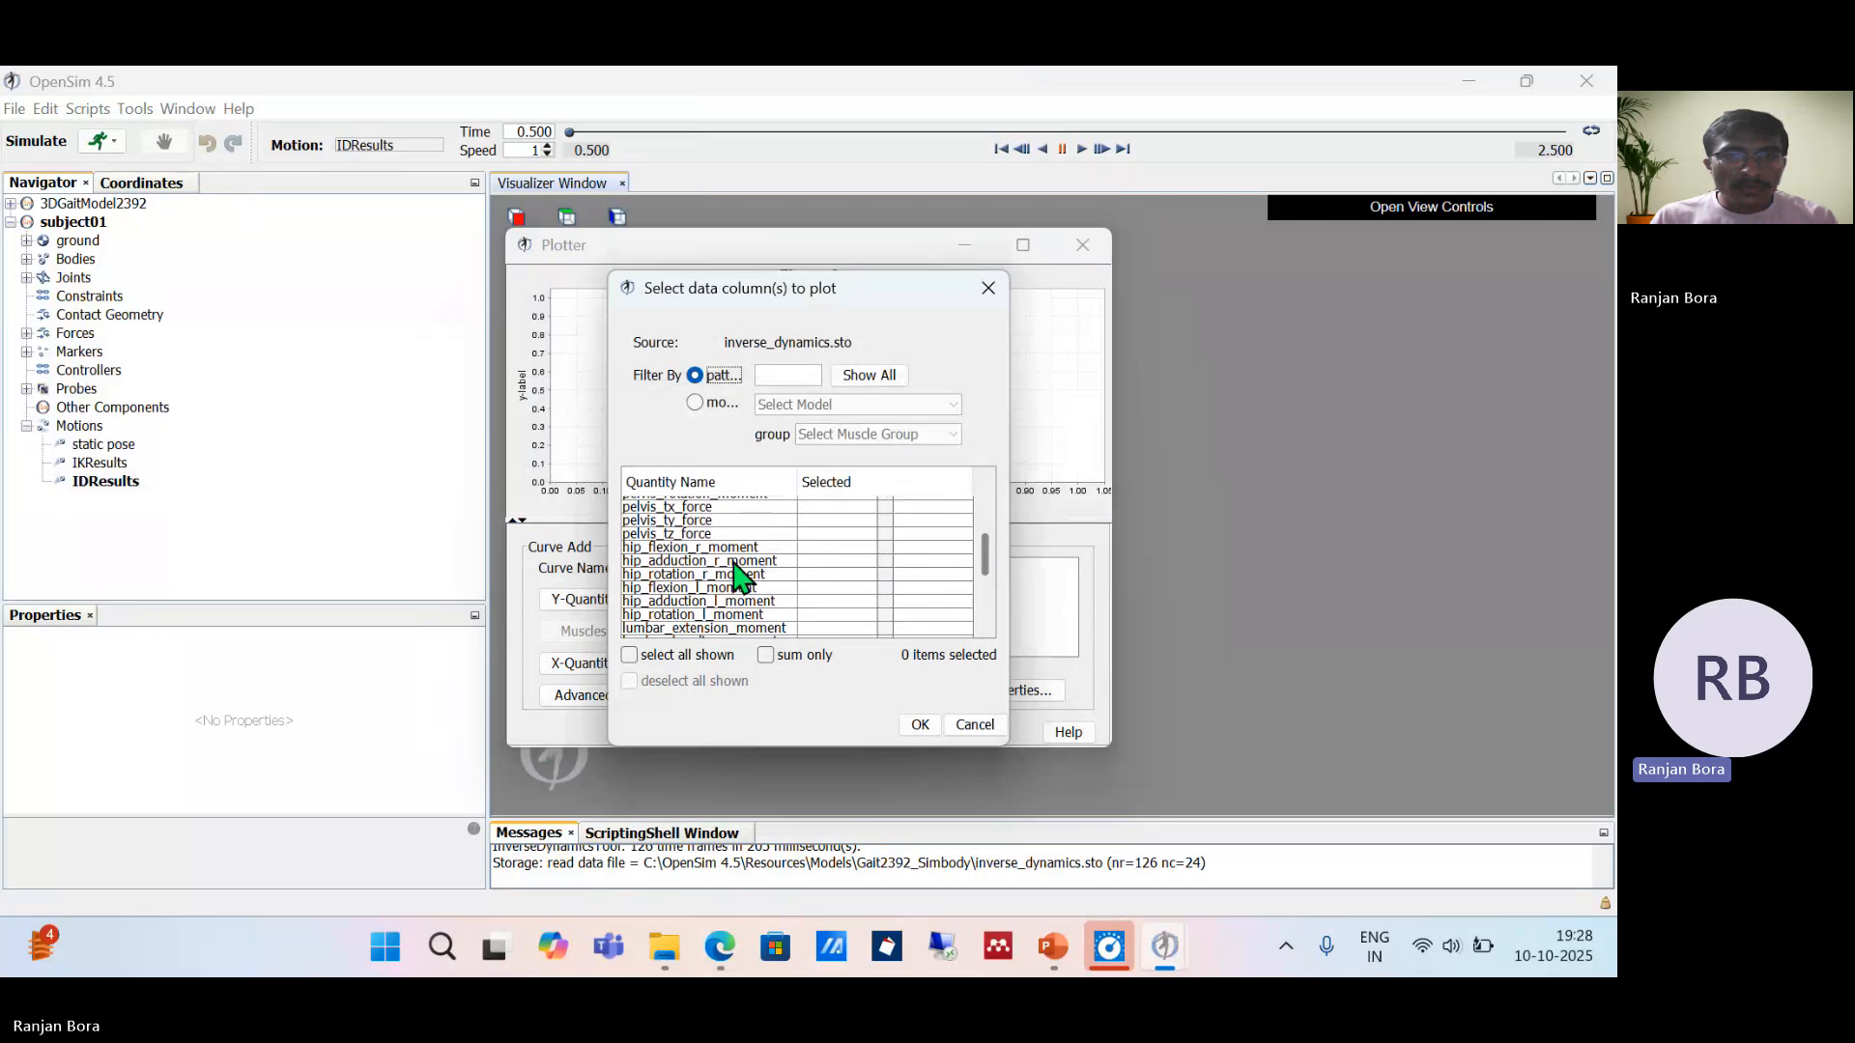
{"action": "left_click", "coordinate": [885, 547]}
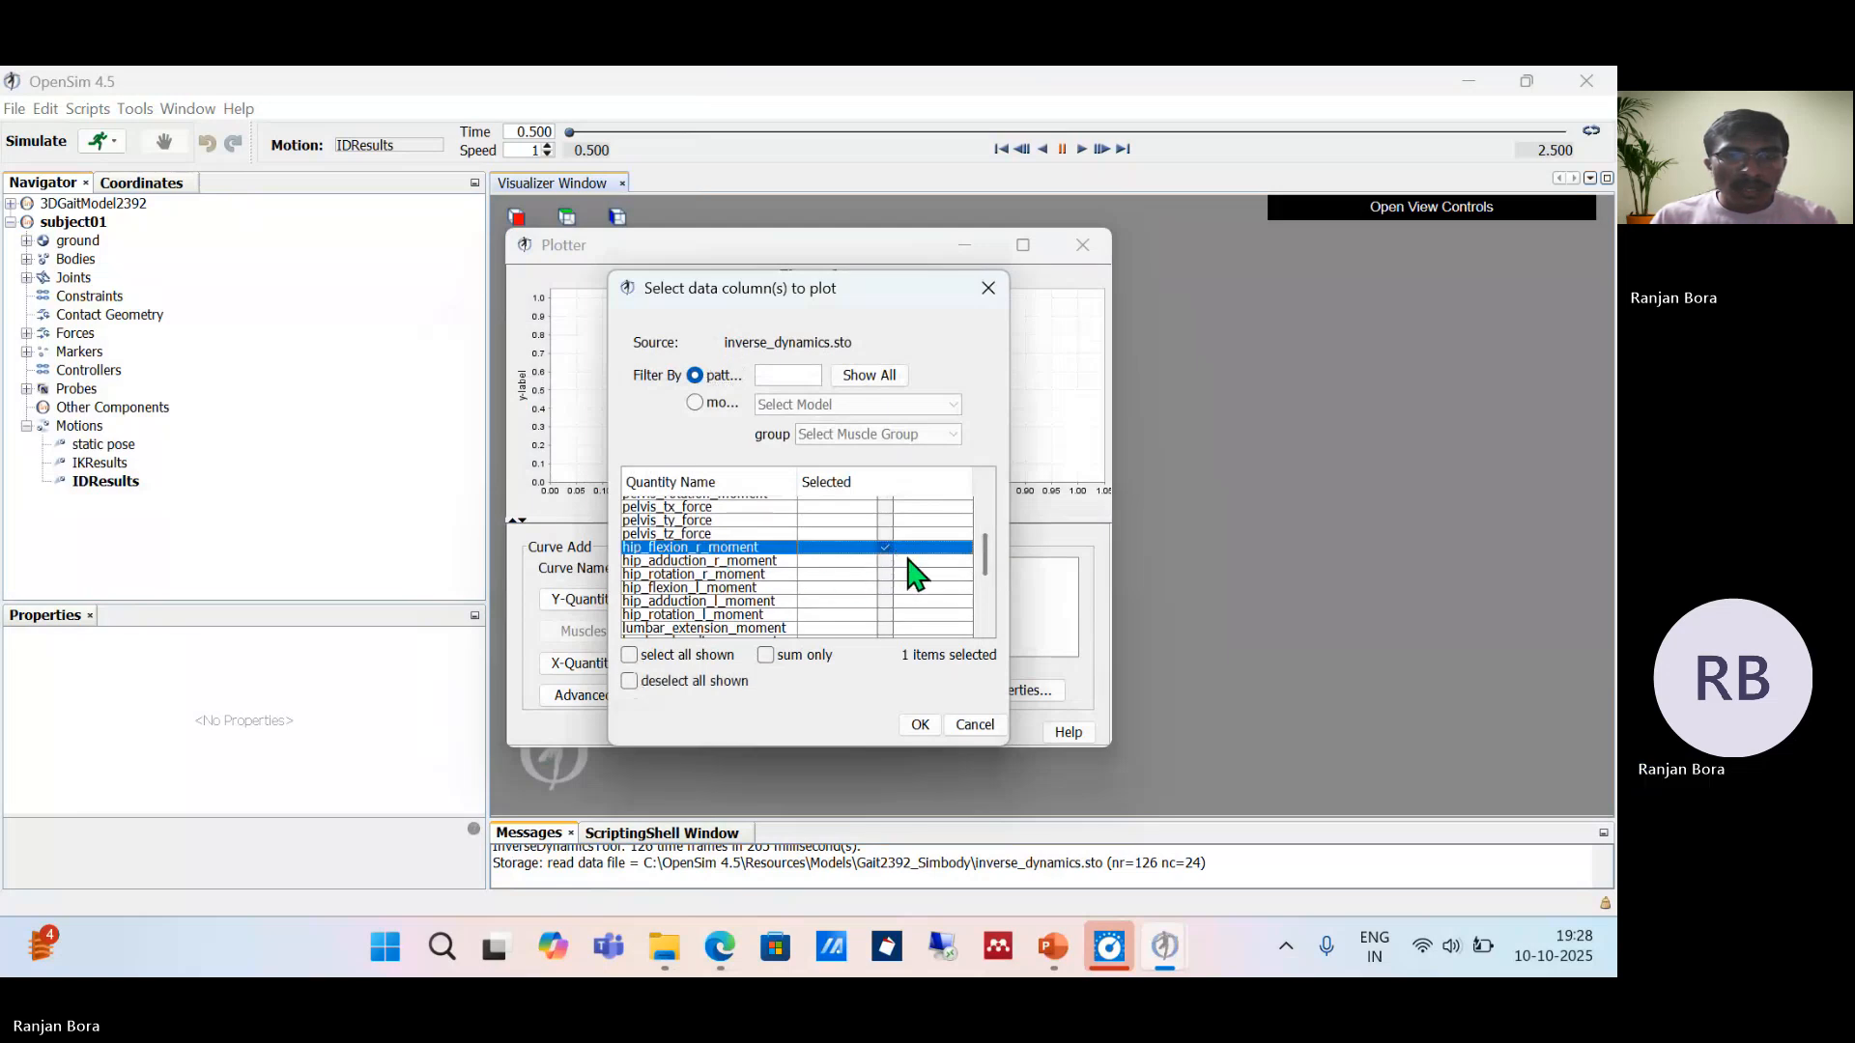
{"action": "scroll", "coordinate": [941, 570], "scroll_direction": "down", "scroll_amount": 1}
{"action": "scroll", "coordinate": [946, 586], "scroll_direction": "down", "scroll_amount": 1}
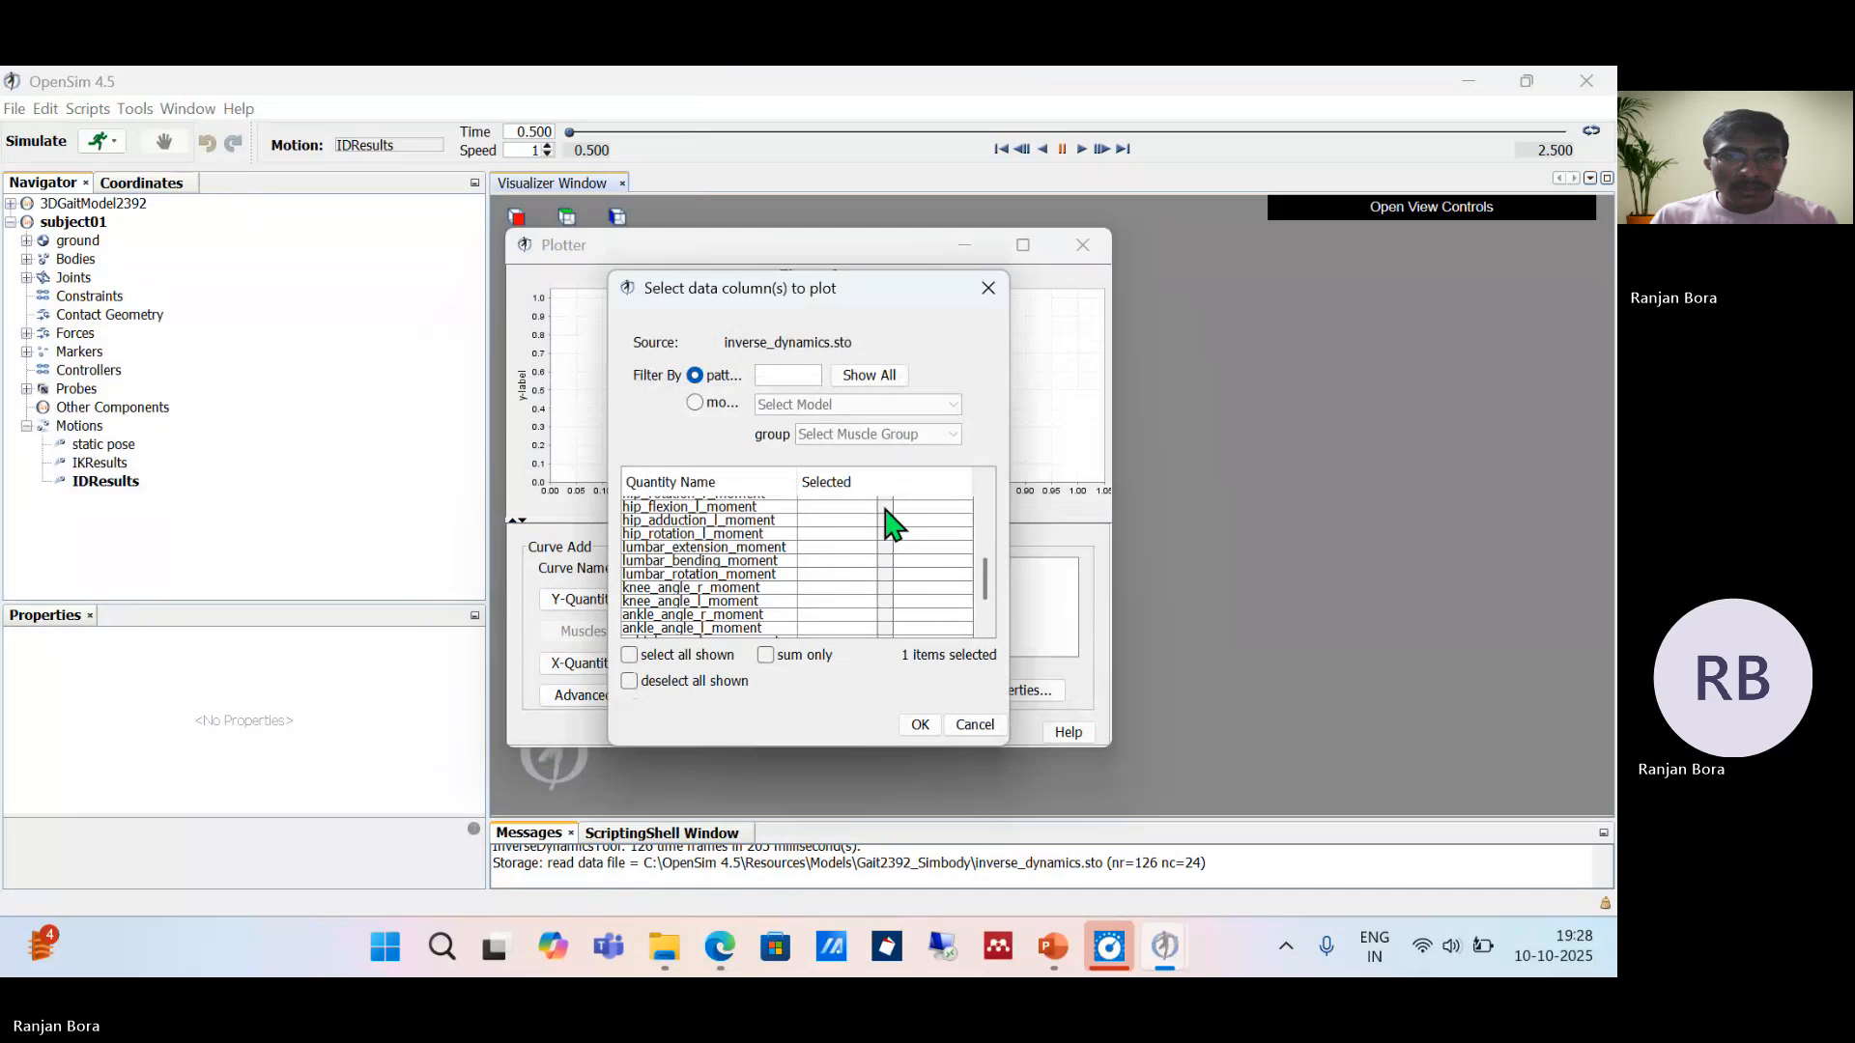
{"action": "scroll", "coordinate": [886, 512], "scroll_direction": "up", "scroll_amount": 1}
{"action": "left_click", "coordinate": [898, 547]}
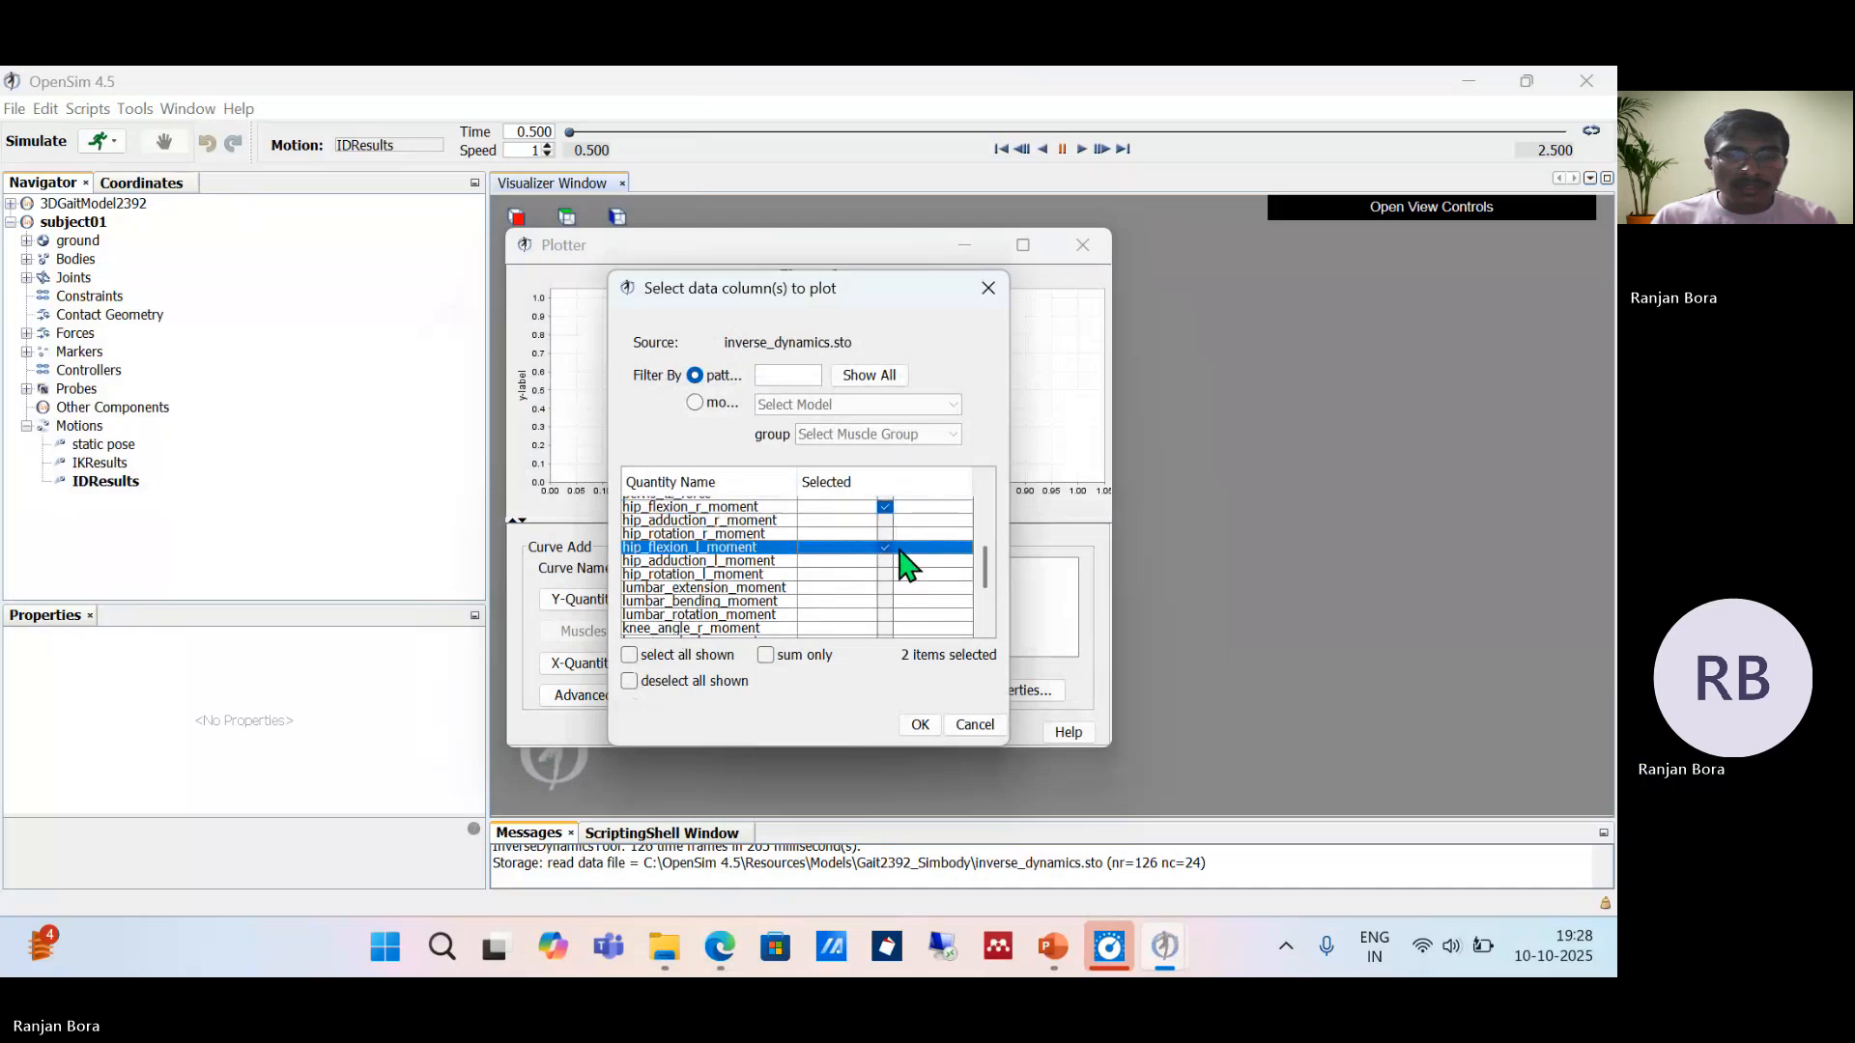
{"action": "left_click", "coordinate": [919, 726]}
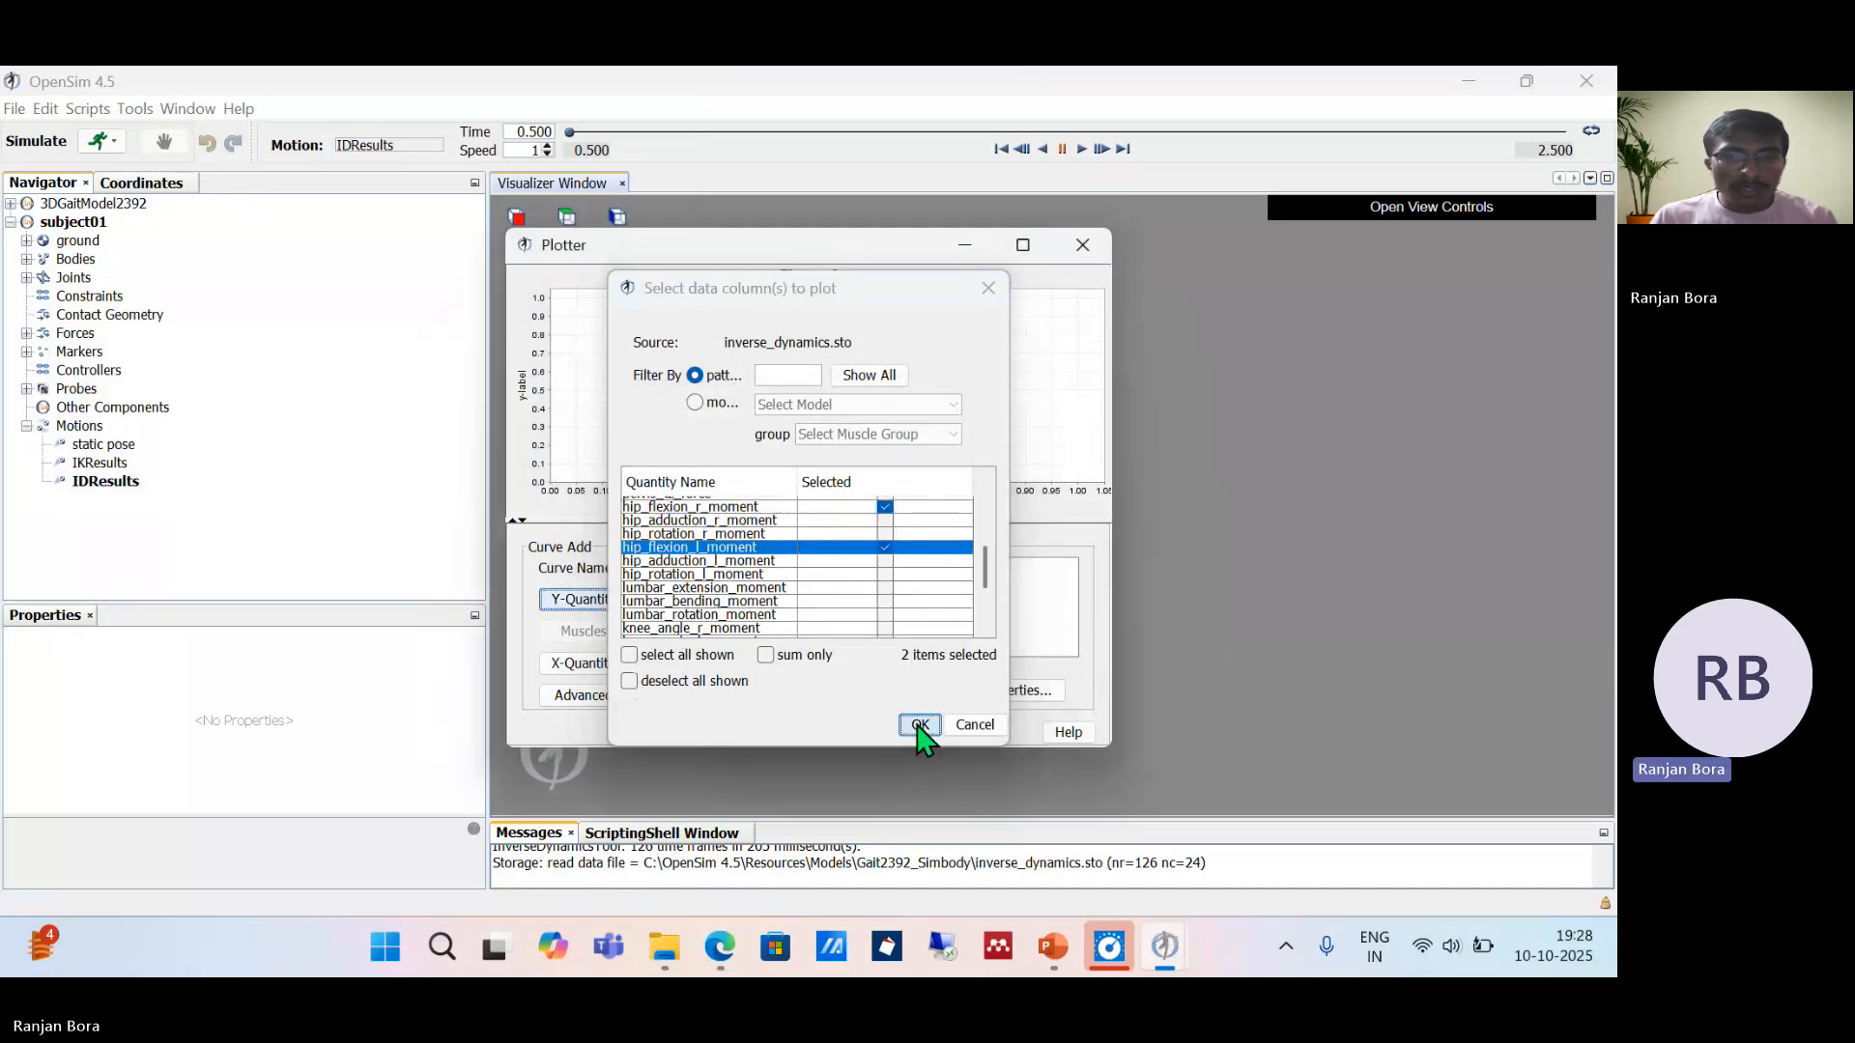
Step: Plot both hip flexion moment curves against time, examine them and close the plotter
{"action": "left_click", "coordinate": [605, 665]}
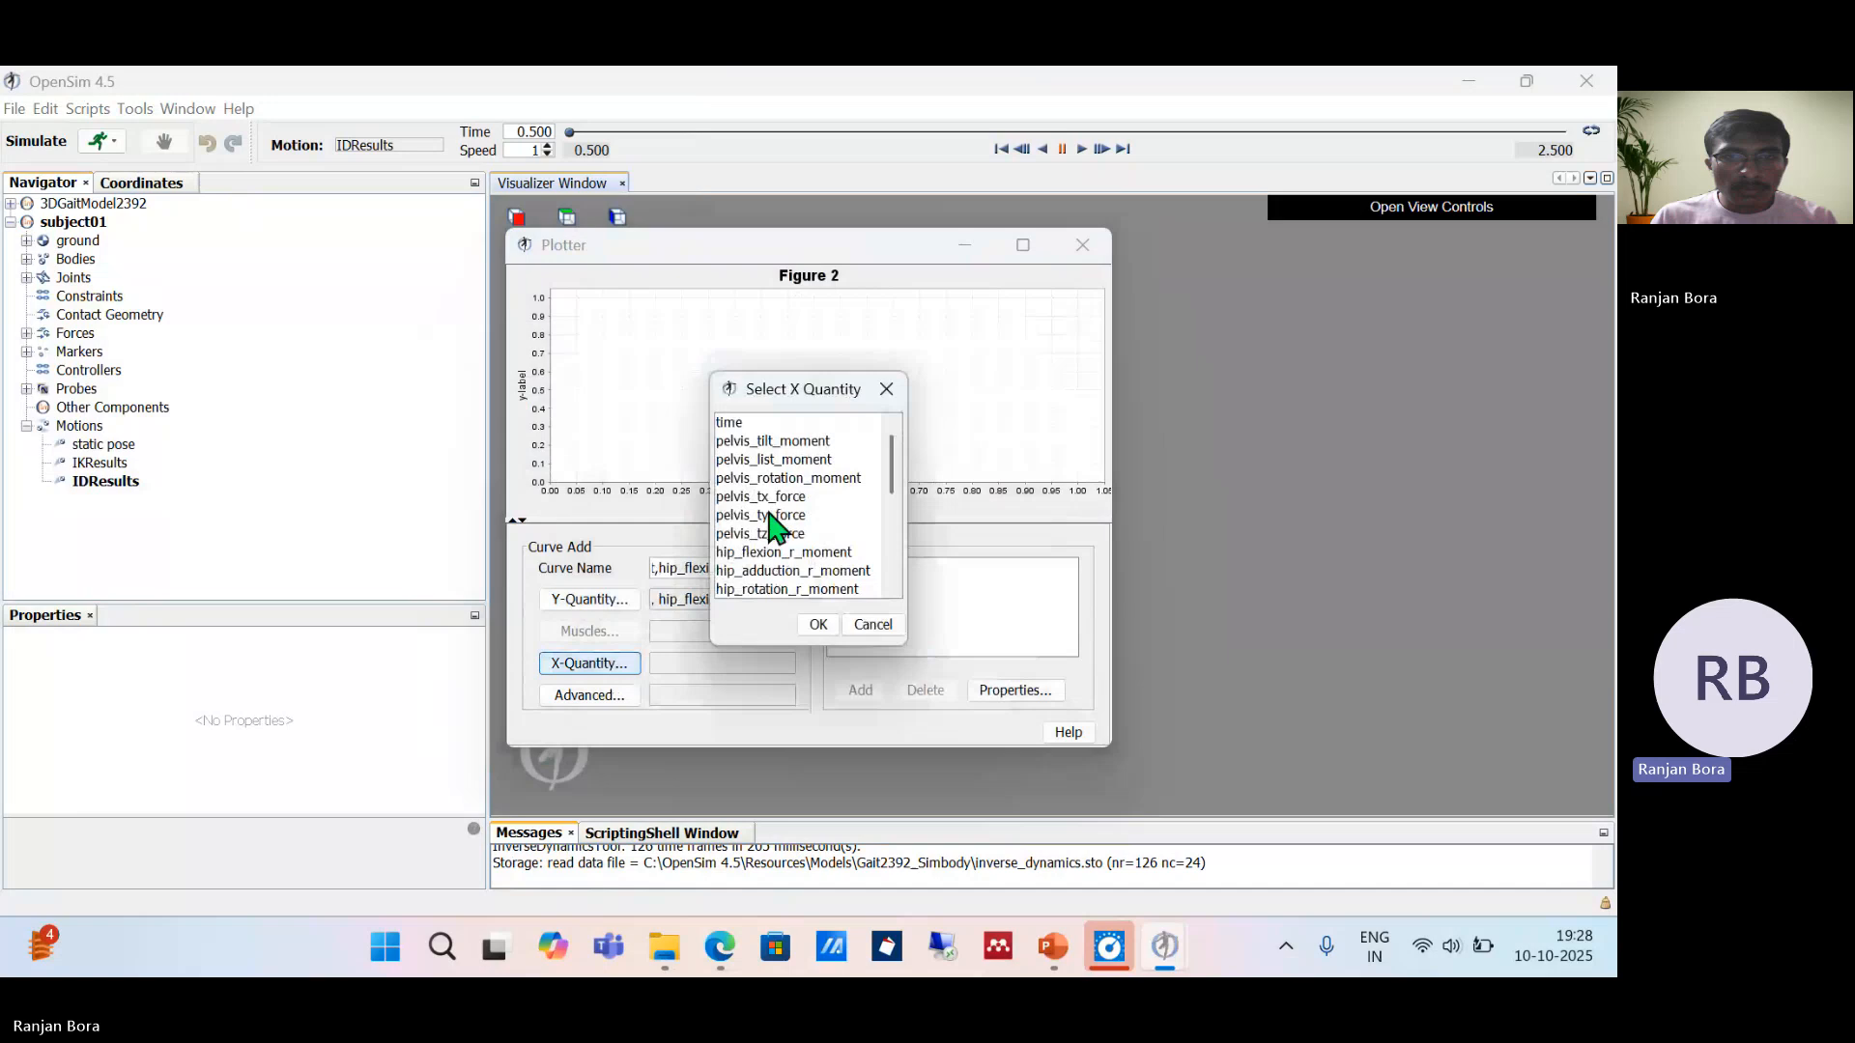
{"action": "left_click", "coordinate": [758, 425]}
{"action": "left_click", "coordinate": [818, 623]}
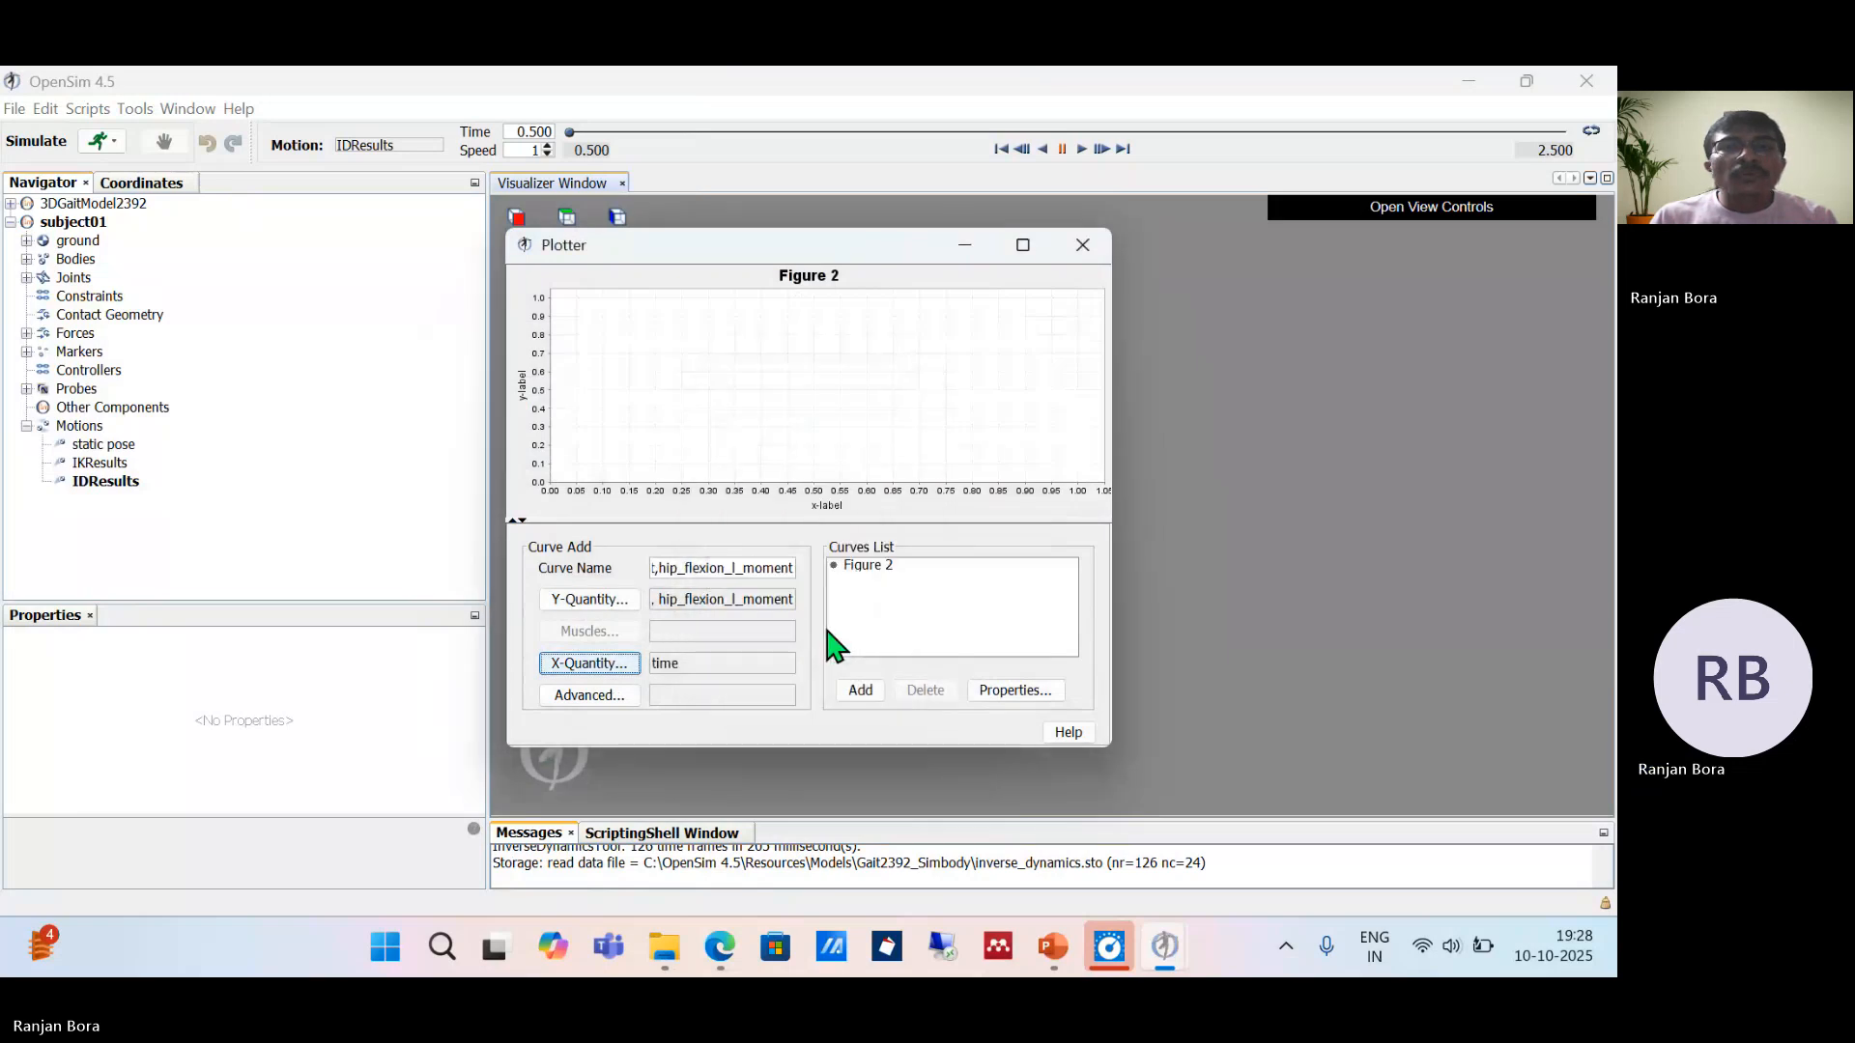
{"action": "left_click", "coordinate": [860, 690]}
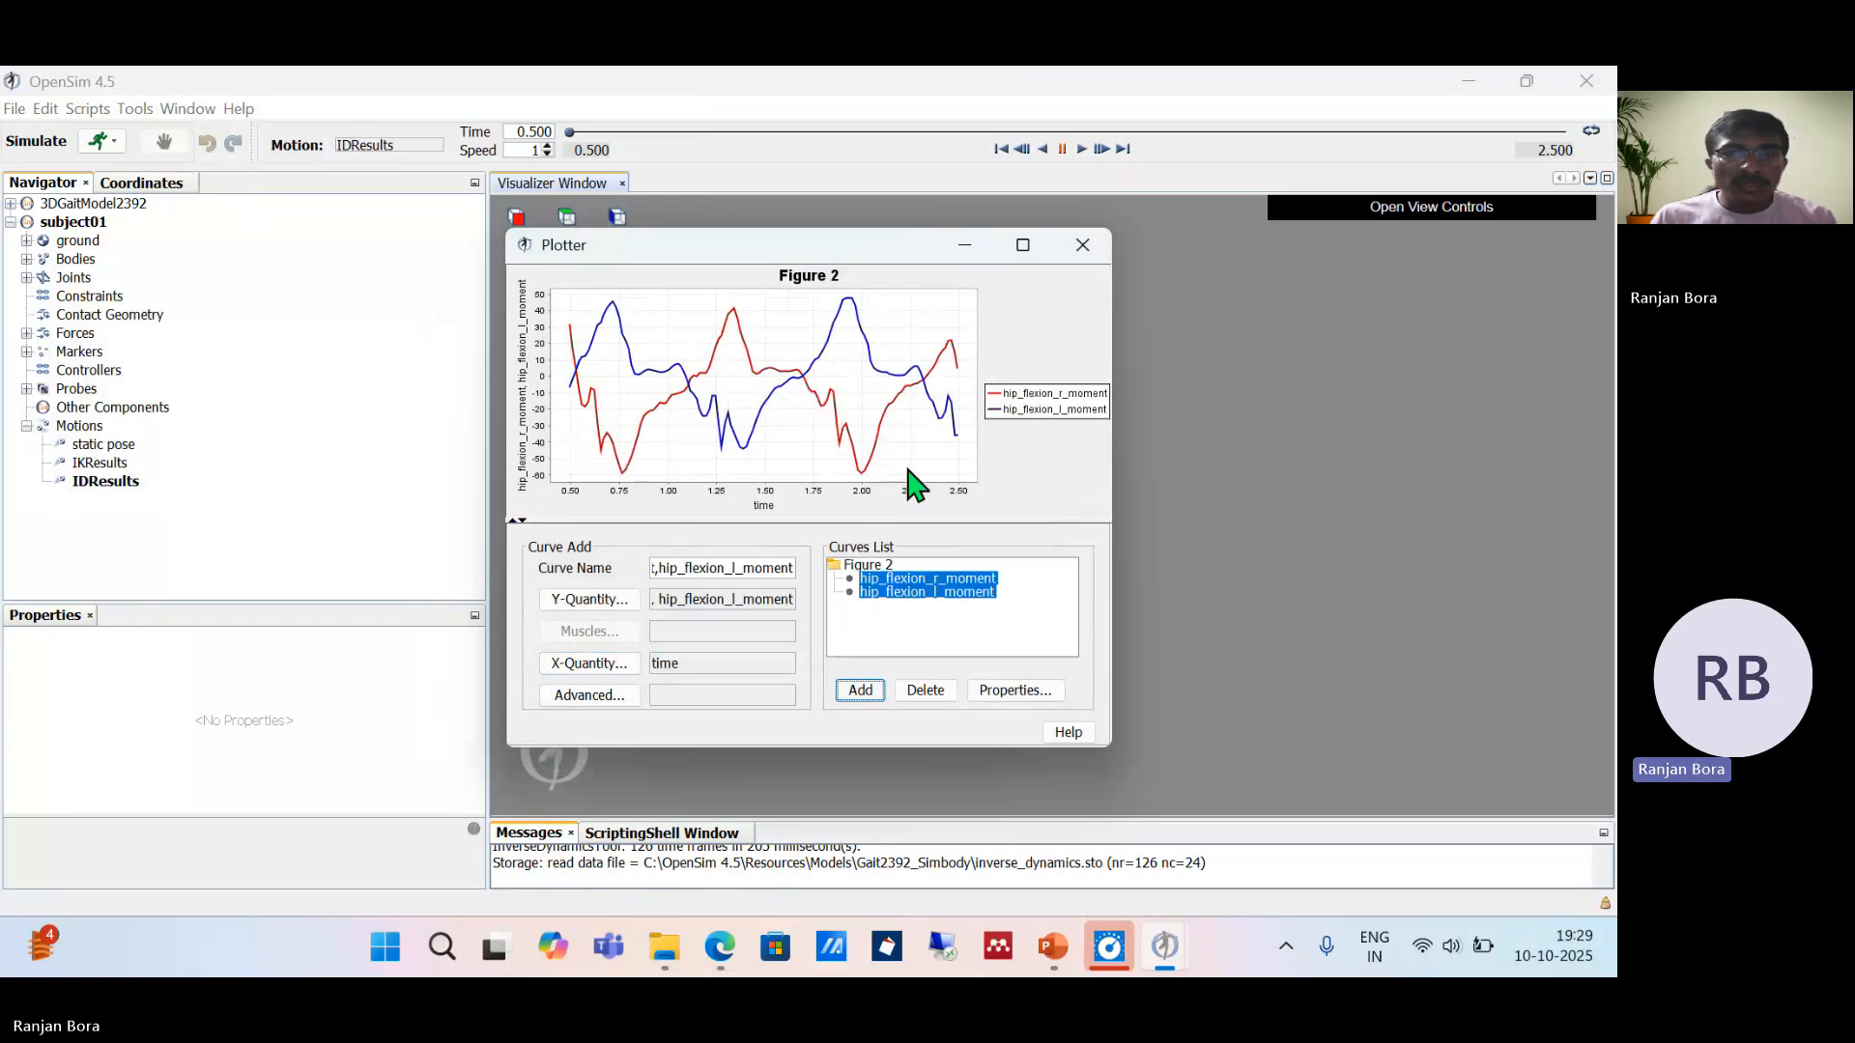
{"action": "left_click", "coordinate": [1092, 252]}
Step: Enlarge the message log to show more lines and view both models from closer up
{"action": "left_click_drag", "start_coordinate": [1051, 819], "coordinate": [1051, 752]}
{"action": "left_click_drag", "start_coordinate": [1011, 495], "coordinate": [995, 491]}
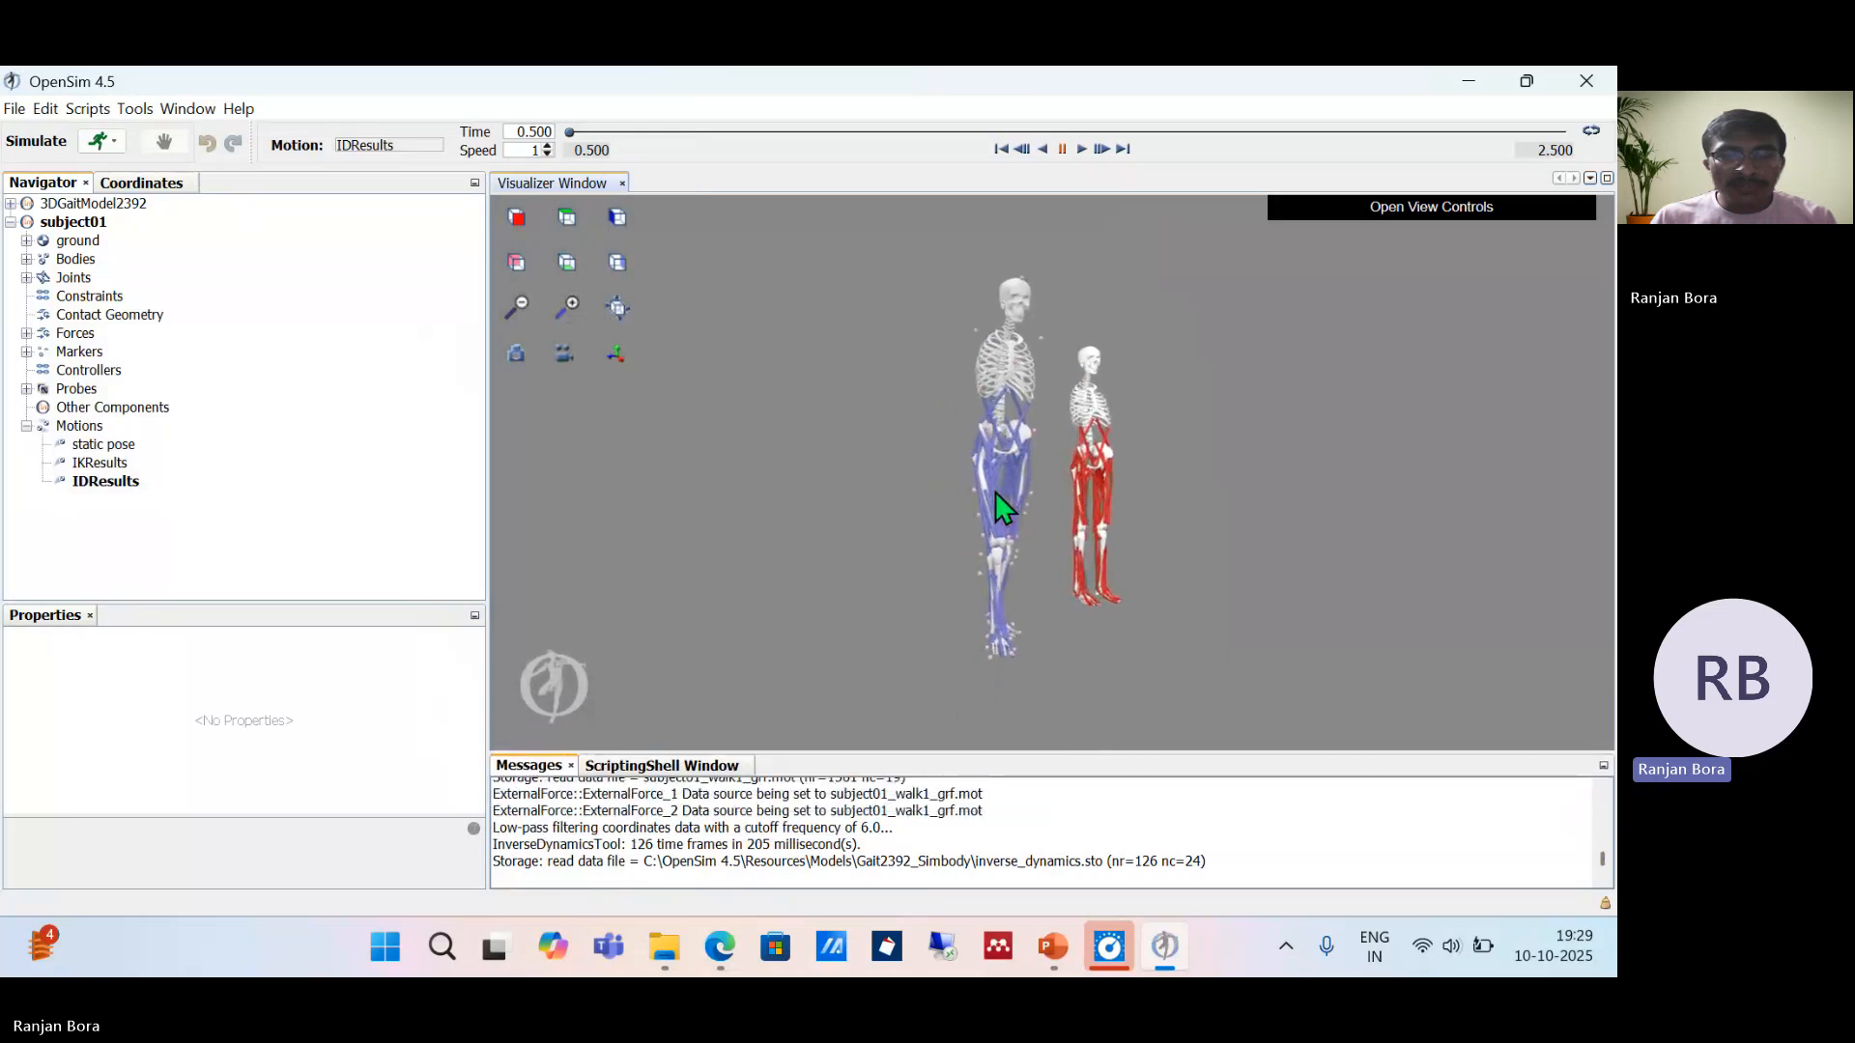
{"action": "scroll", "coordinate": [1045, 541], "scroll_direction": "up", "scroll_amount": 2}
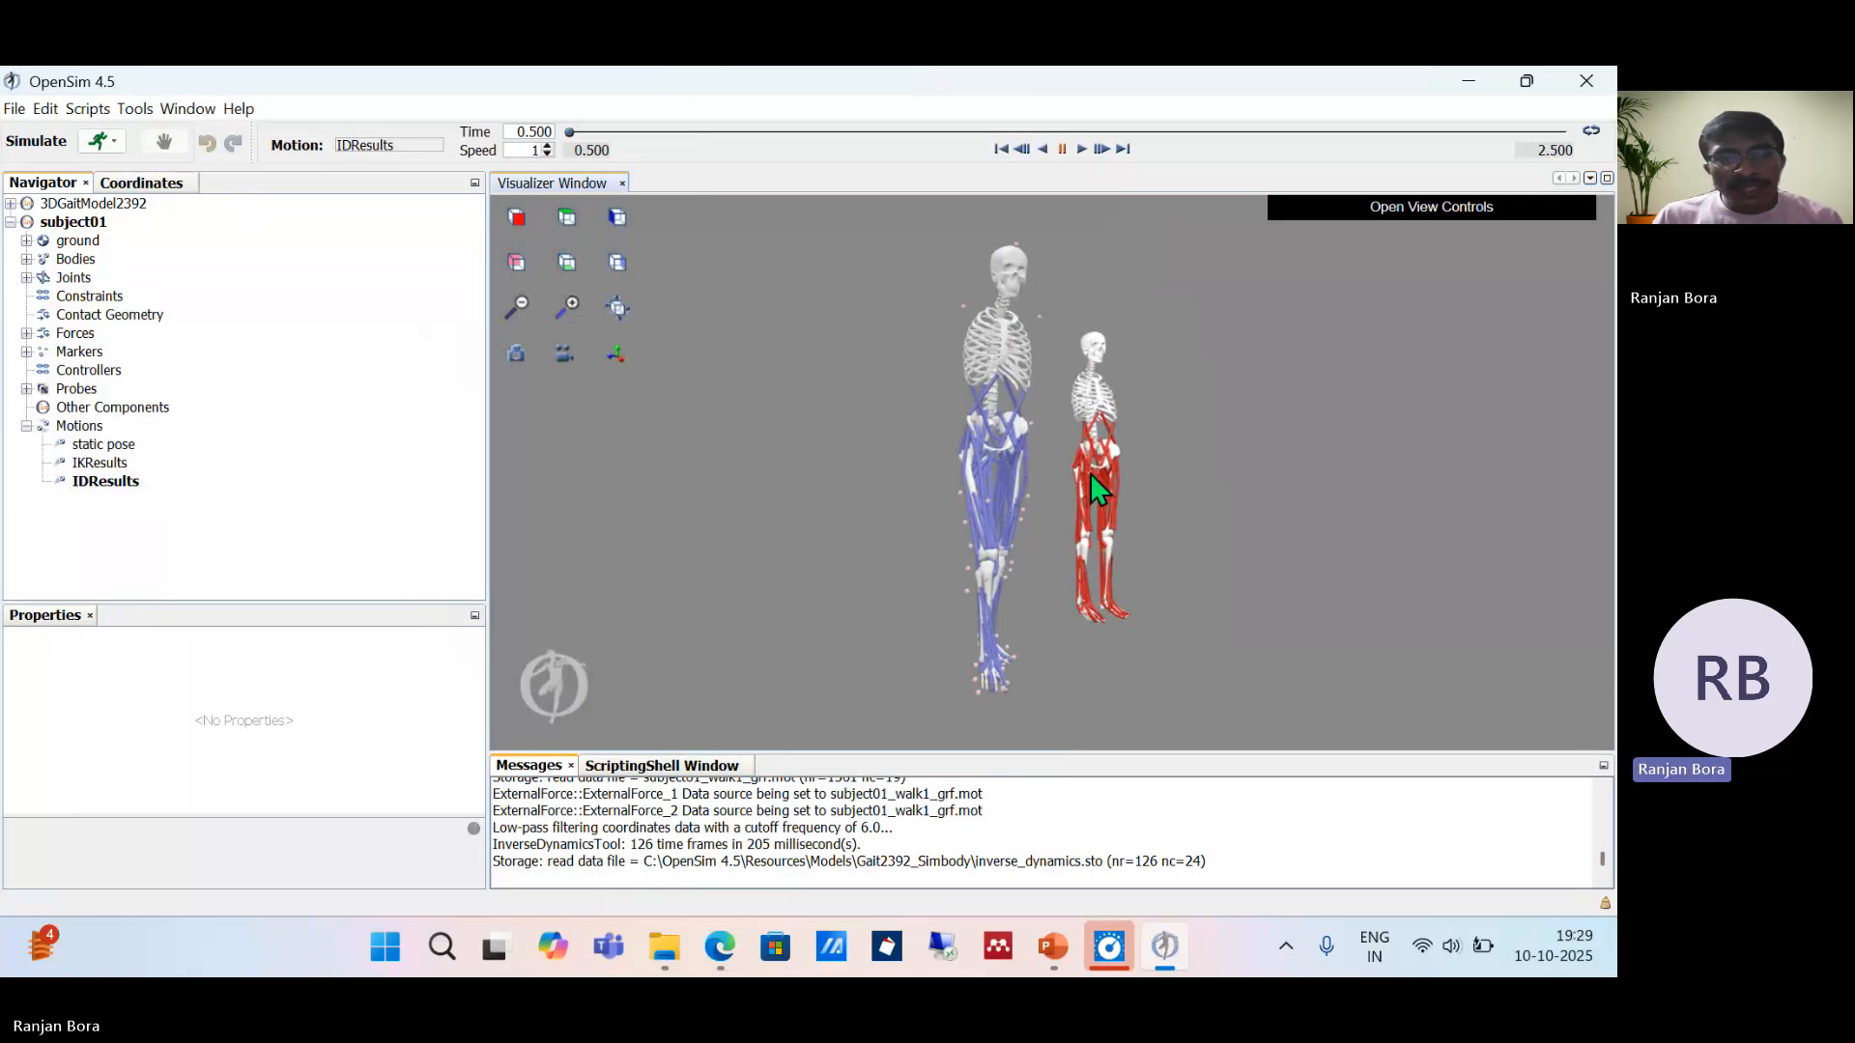
Step: Open the Static Optimization Tool for subject01, set IKResults as the loaded motion and enable coordinate filtering at 6 Hz
{"action": "left_click", "coordinate": [134, 109]}
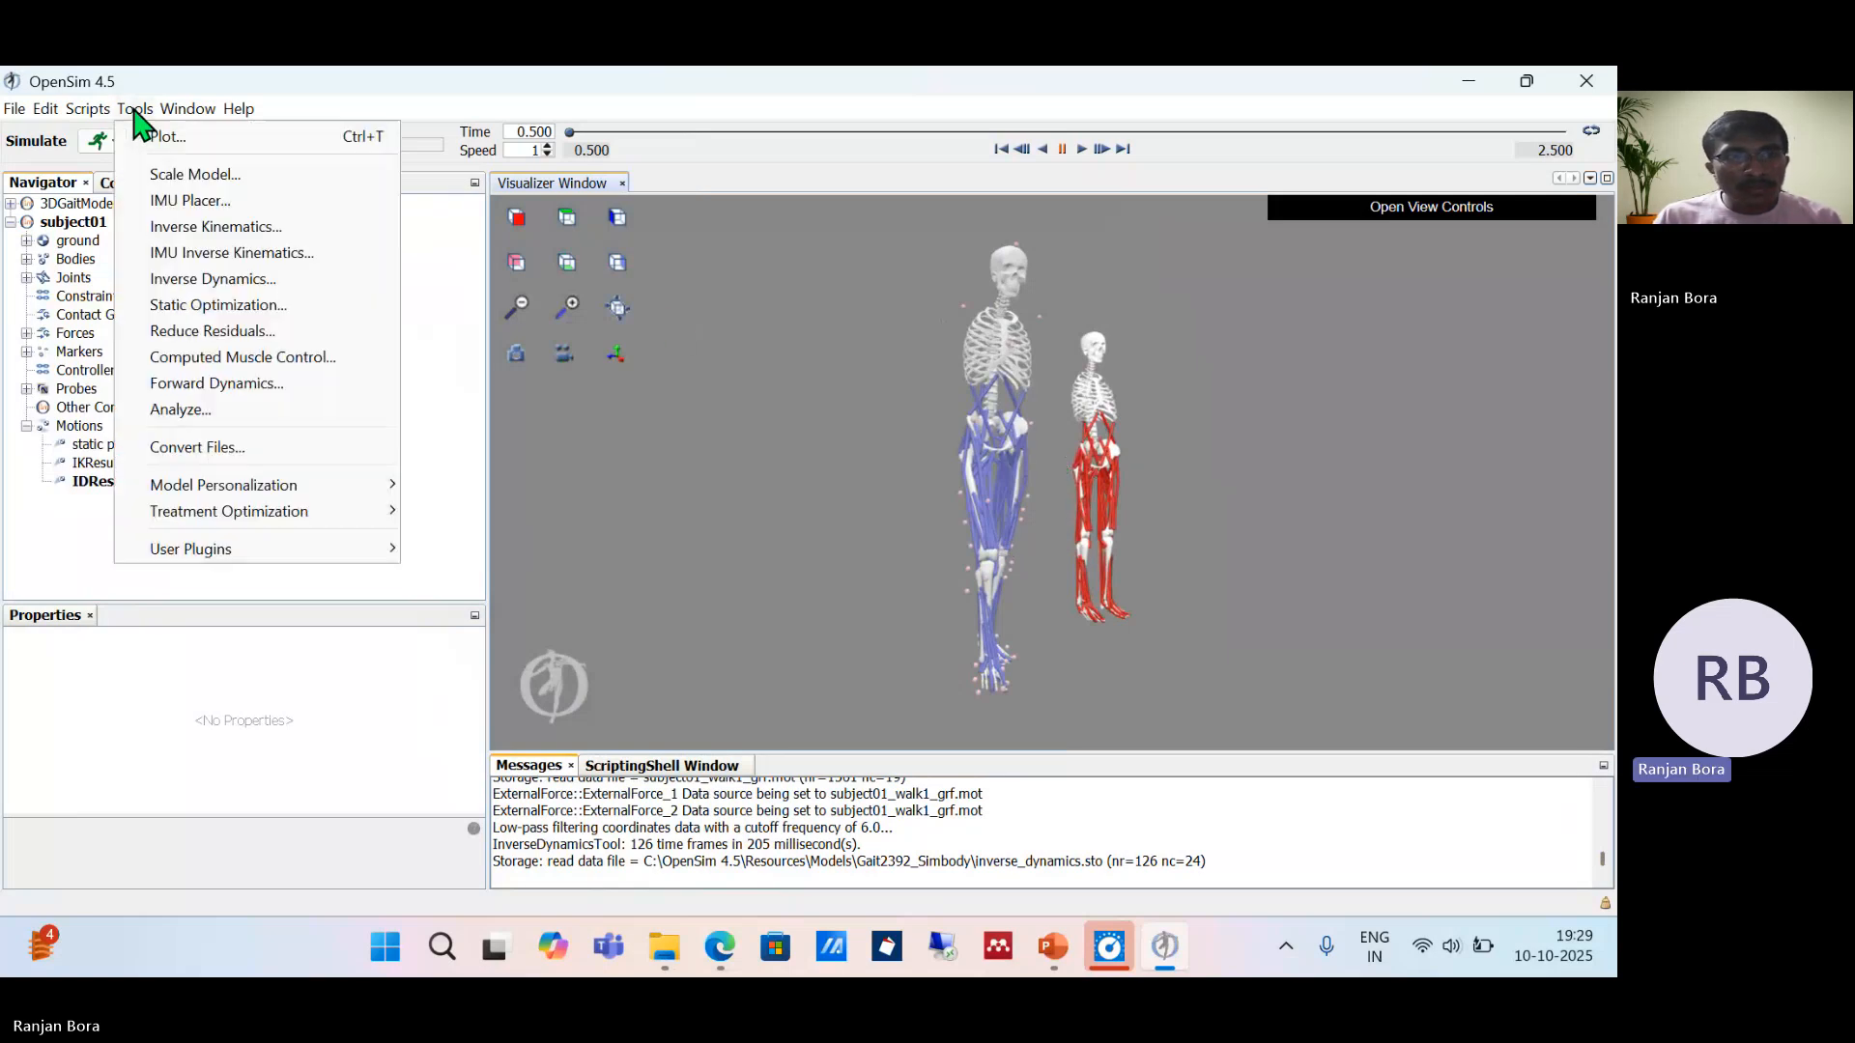
{"action": "left_click", "coordinate": [314, 305]}
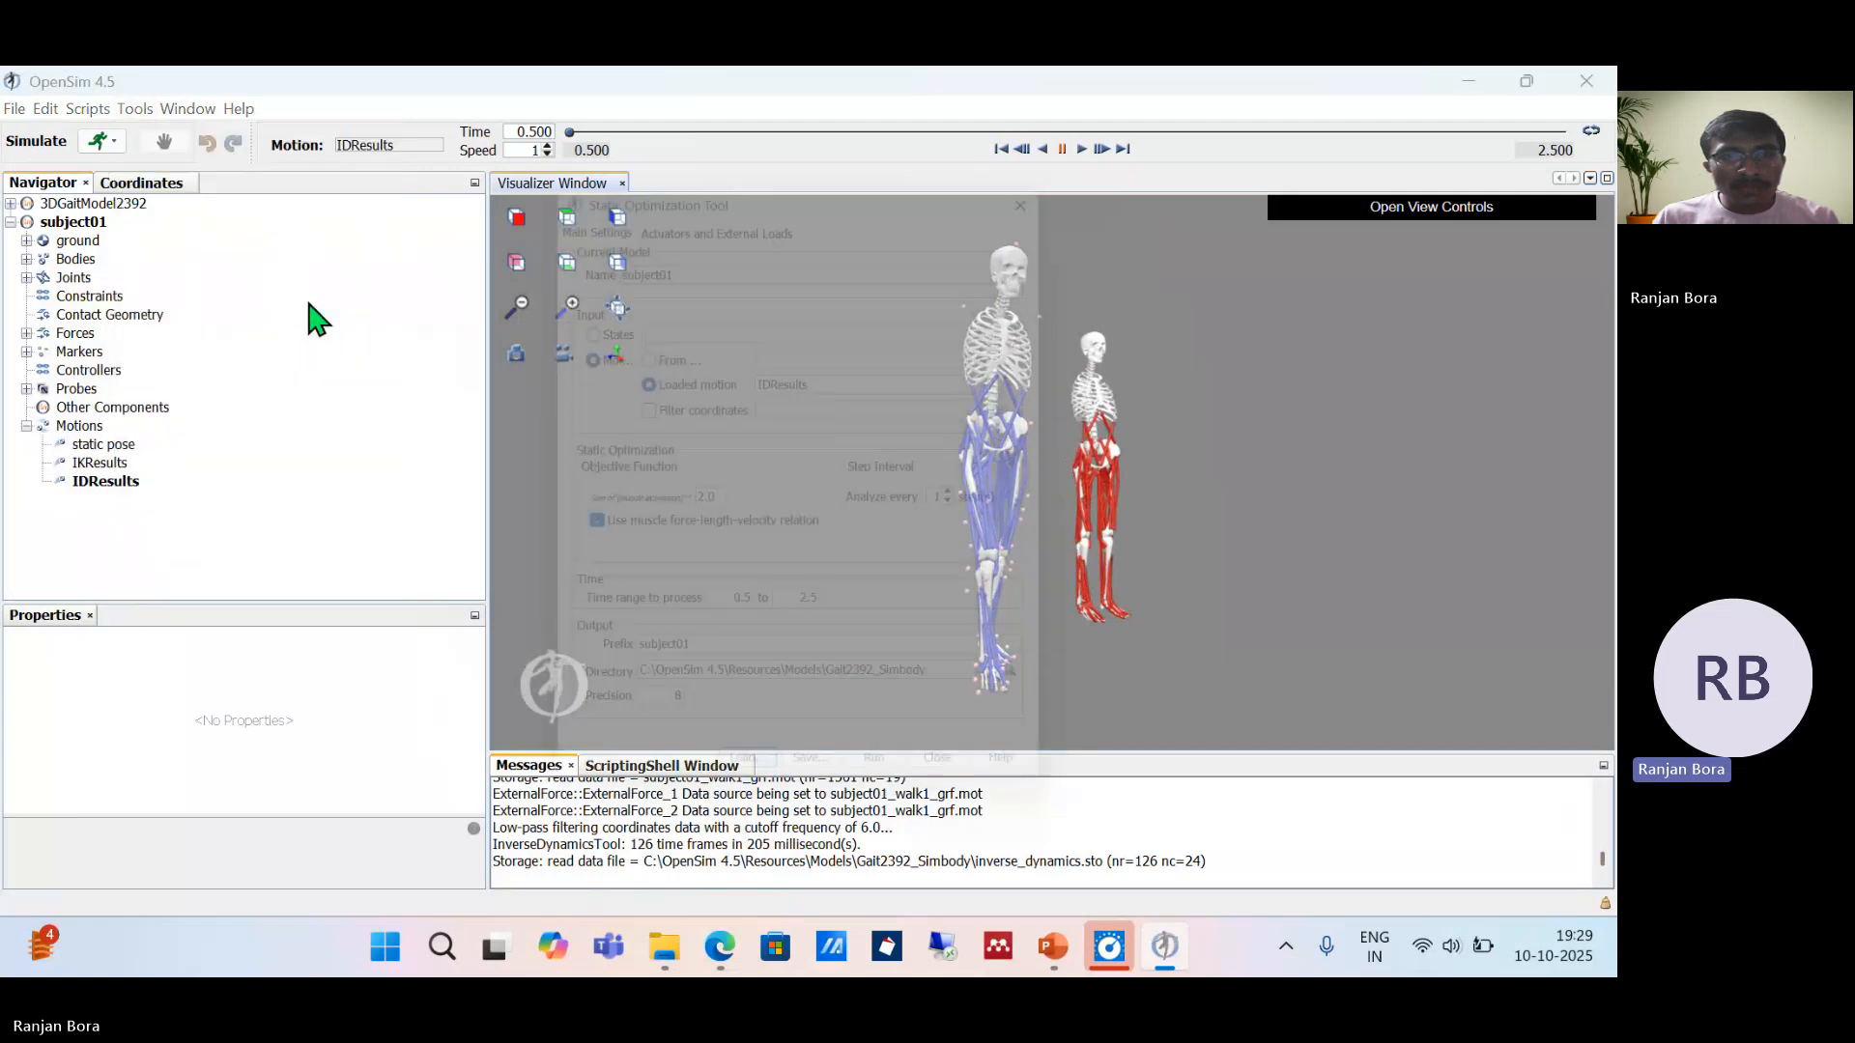
{"action": "left_click_drag", "start_coordinate": [727, 172], "coordinate": [340, 172]}
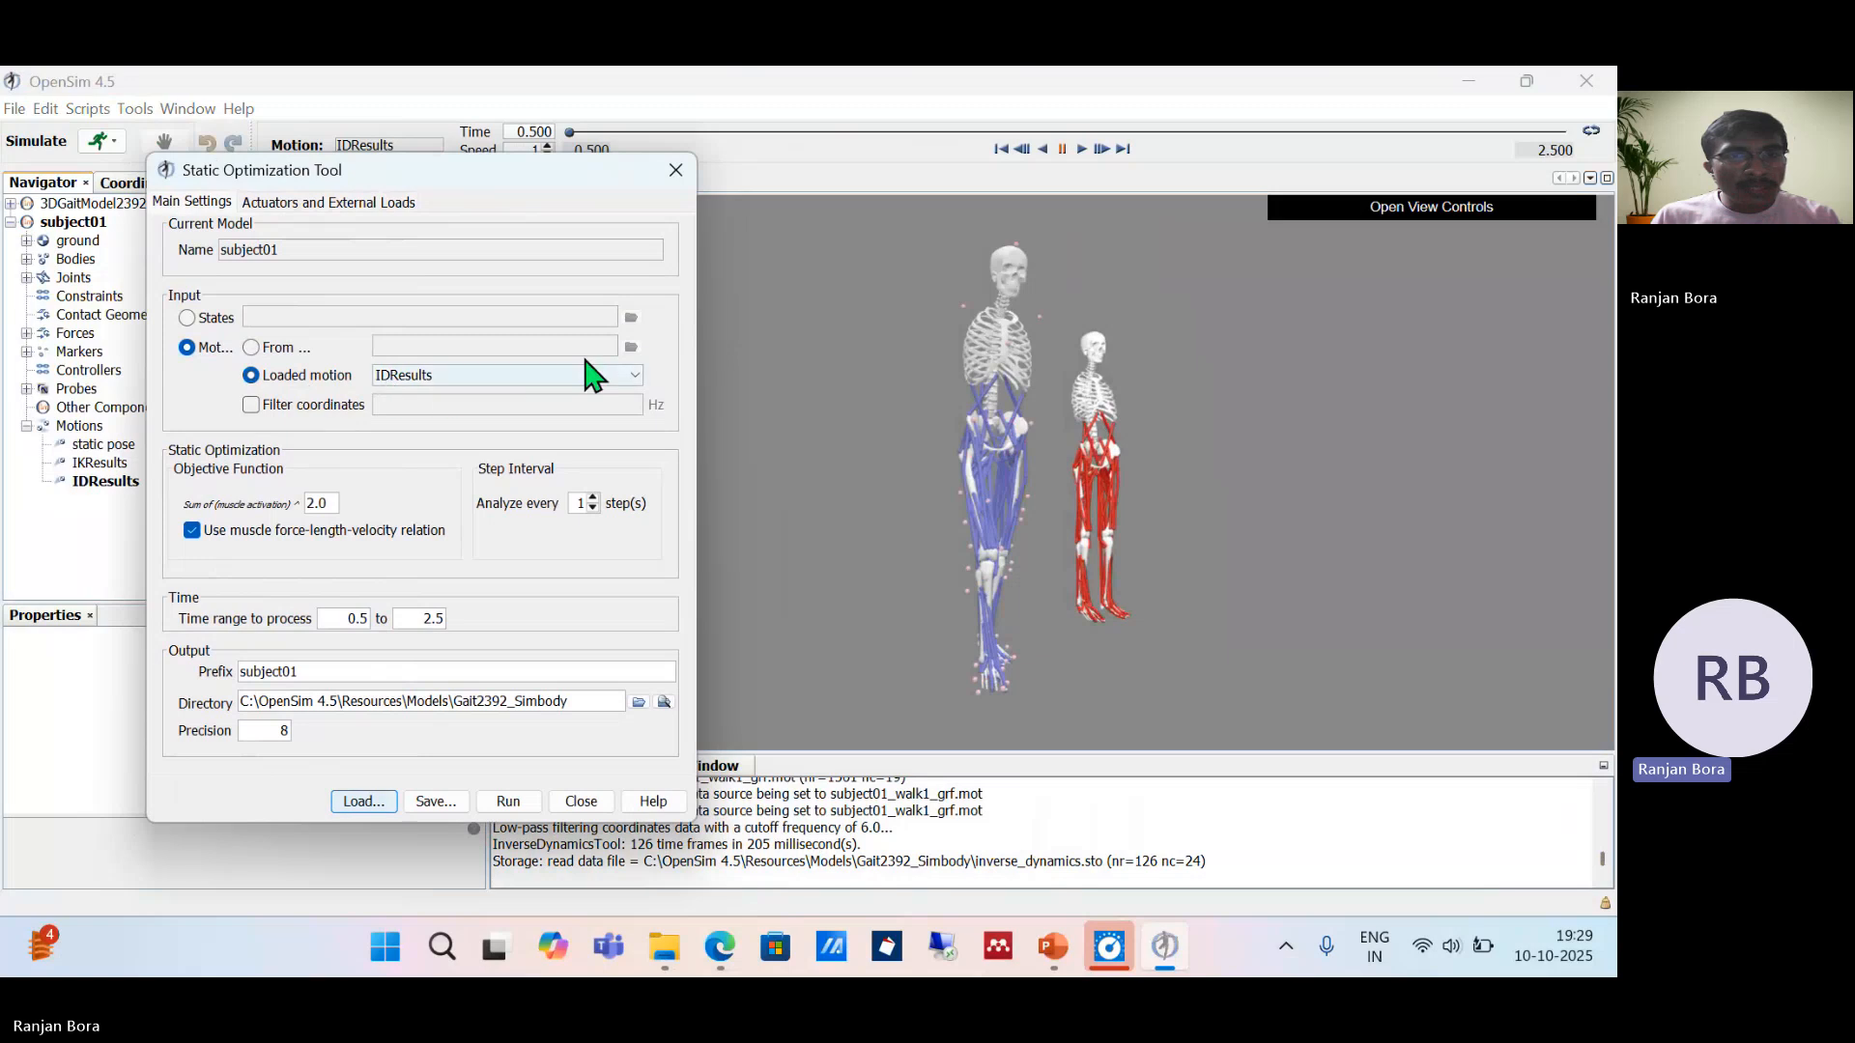
{"action": "left_click", "coordinate": [634, 377]}
{"action": "left_click", "coordinate": [502, 414]}
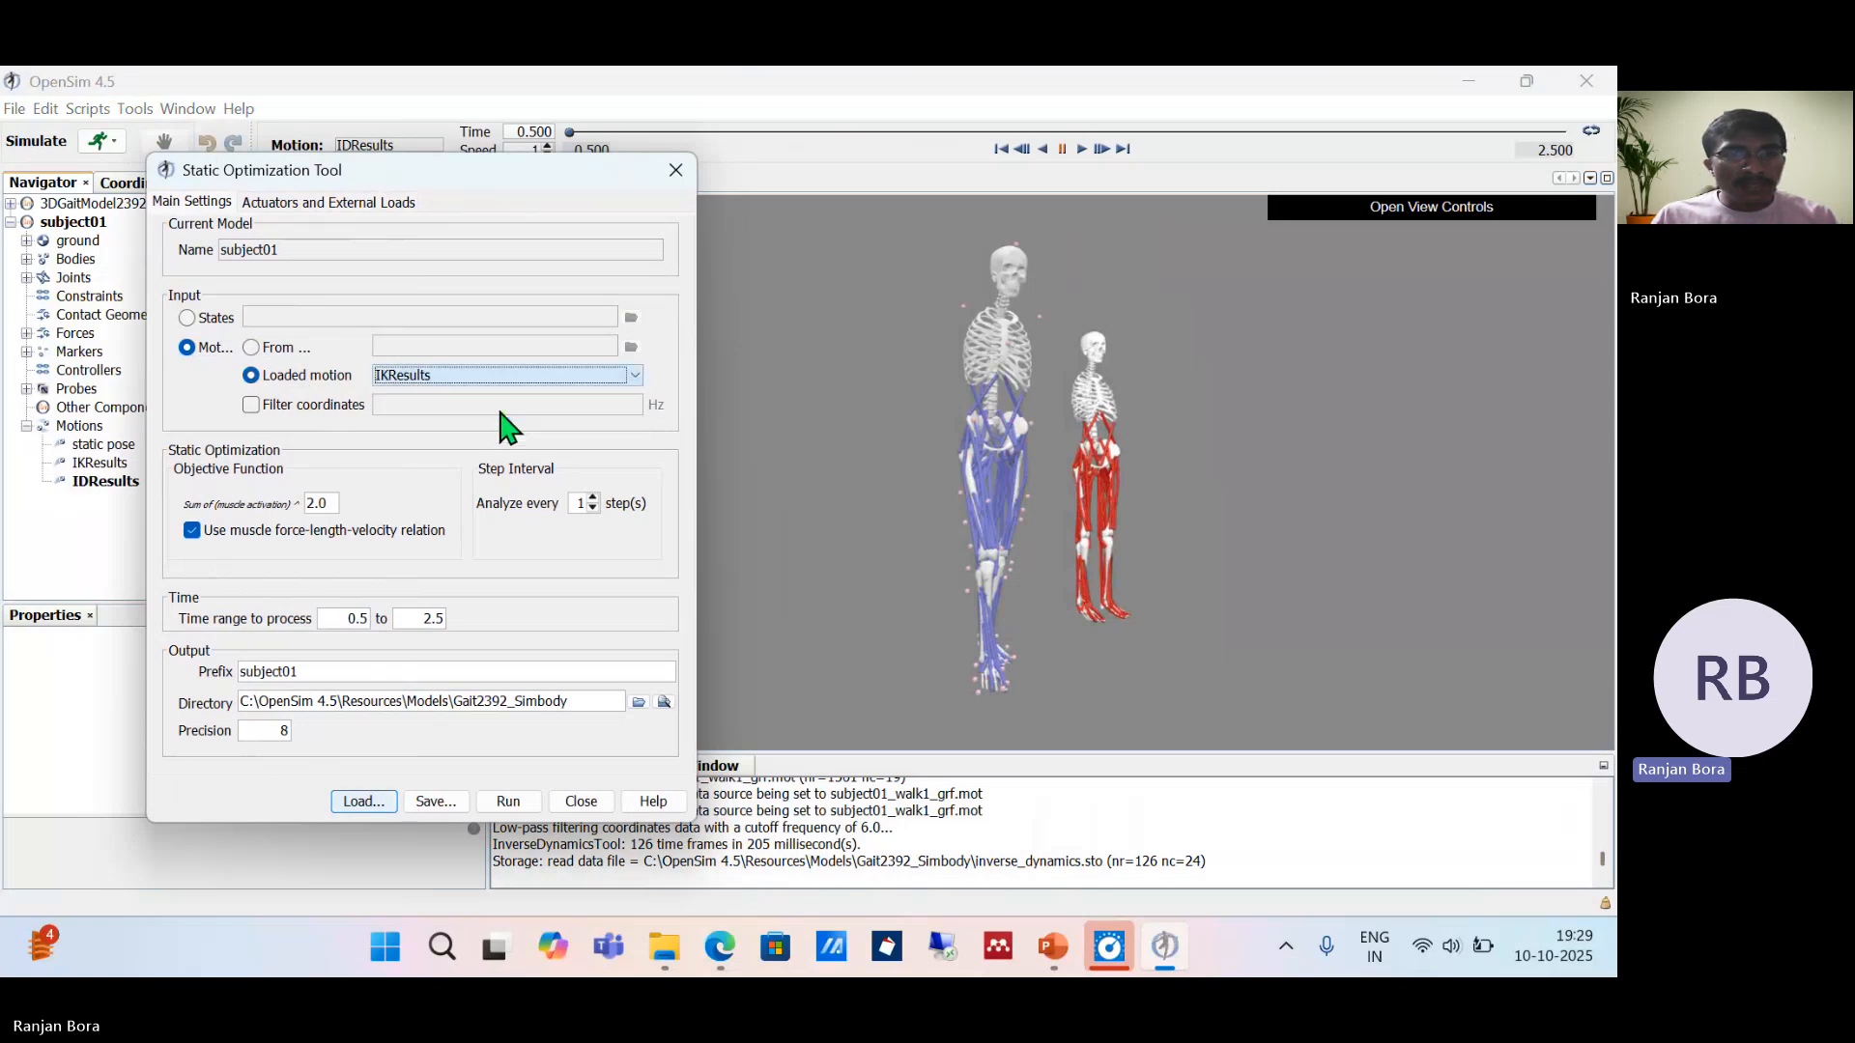
{"action": "left_click", "coordinate": [252, 406]}
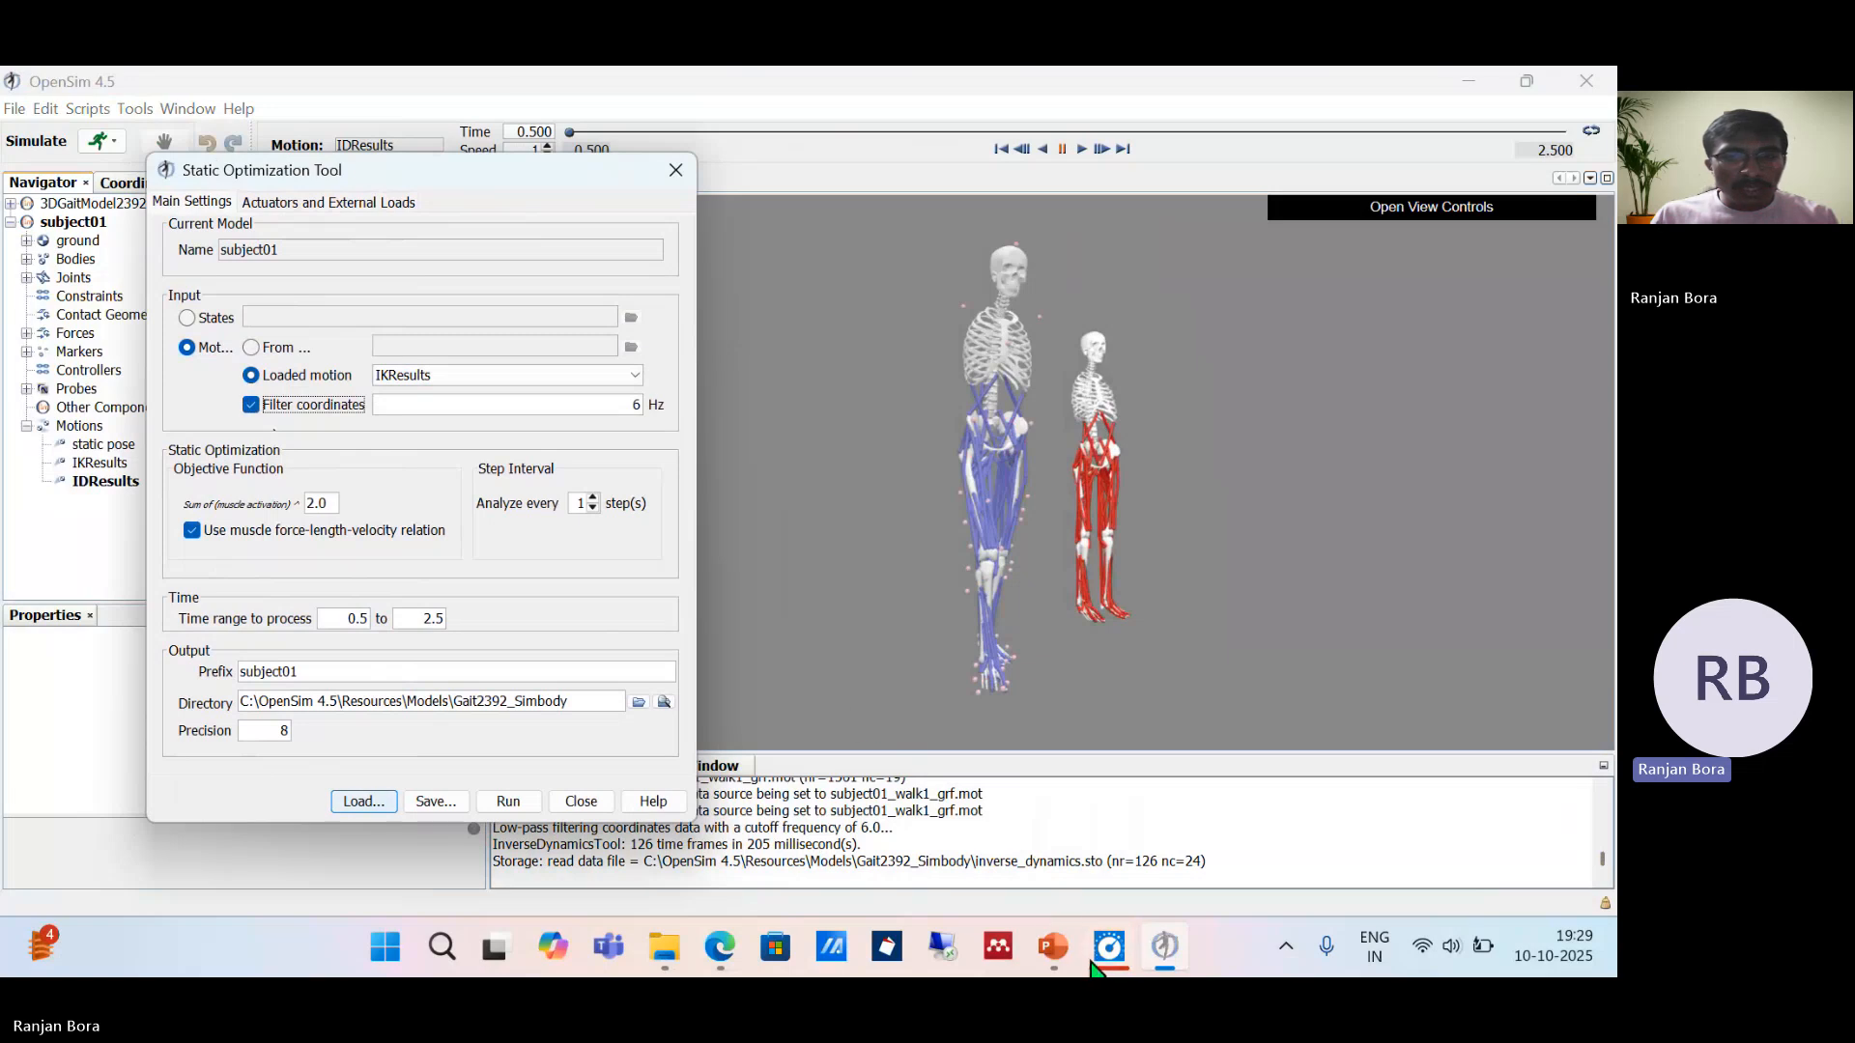
Step: Switch to the week 8 presentation in PowerPoint and examine the objective function and constraints on the Static optimization slide
{"action": "left_click", "coordinate": [1048, 959]}
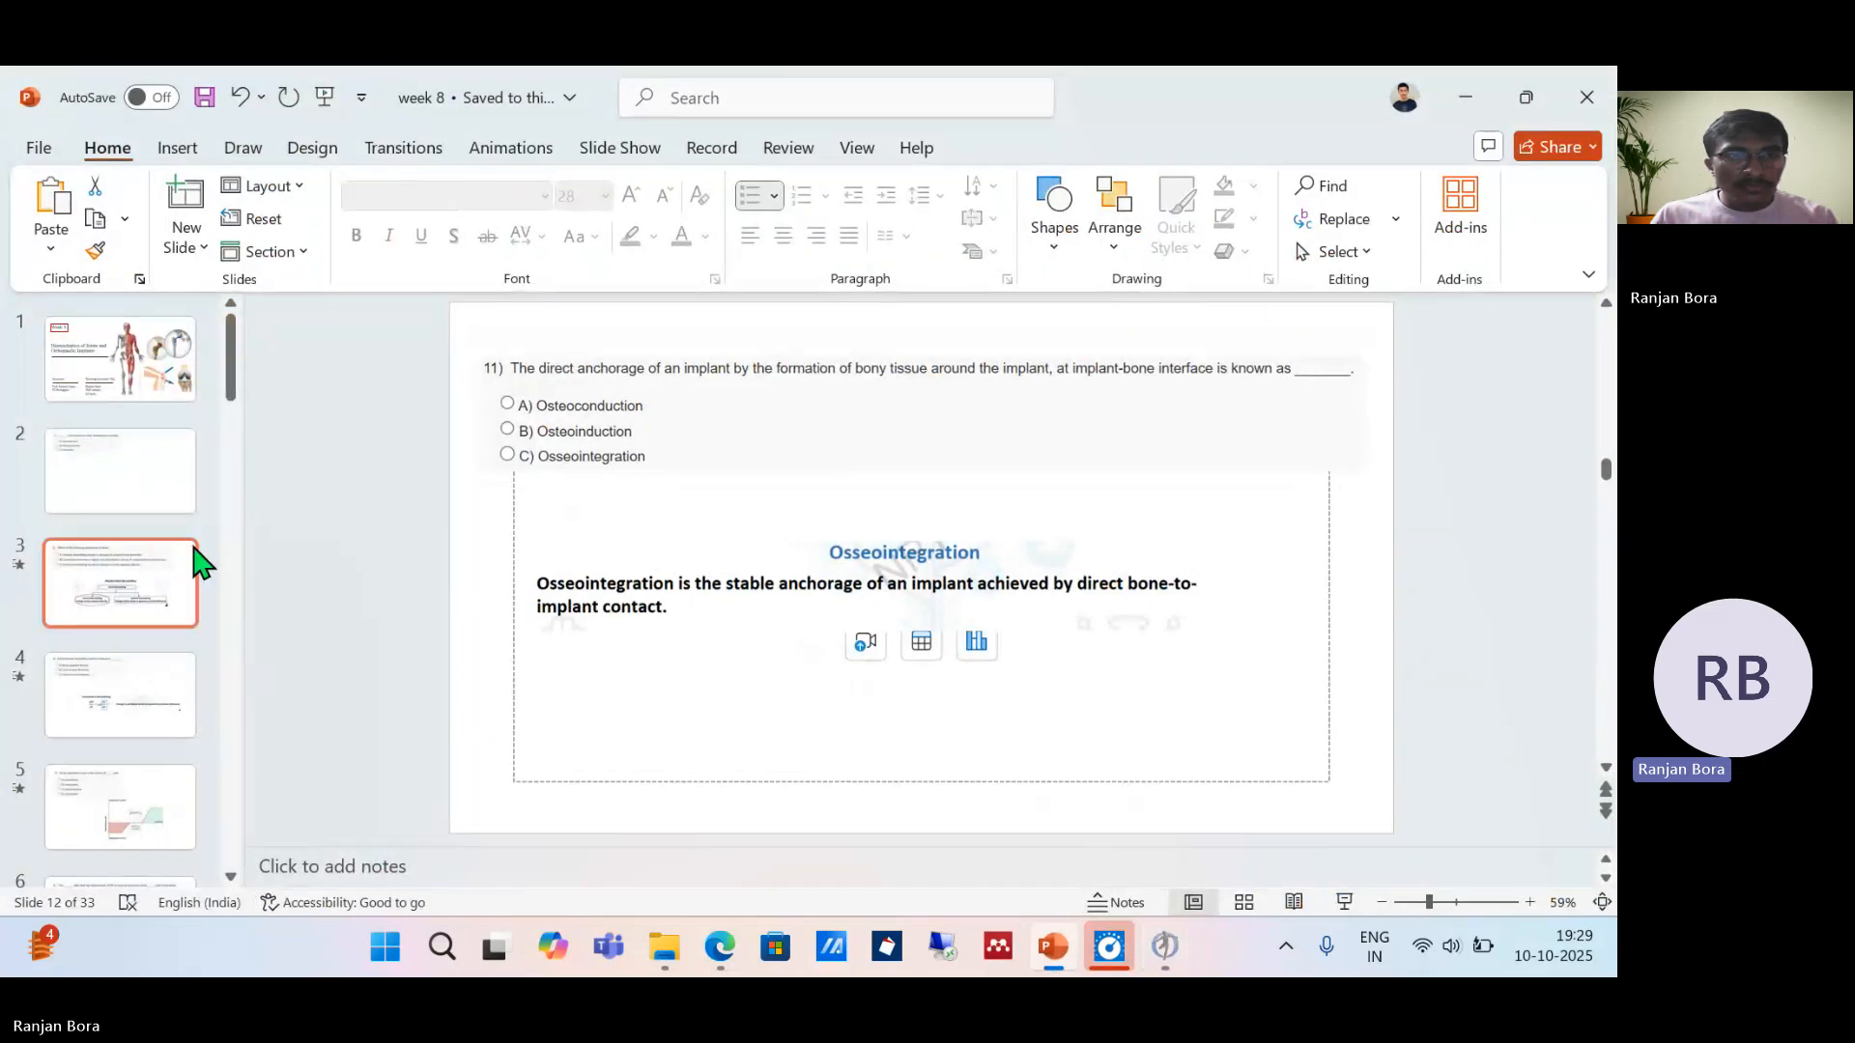
{"action": "left_click_drag", "start_coordinate": [235, 391], "coordinate": [231, 848]}
{"action": "left_click", "coordinate": [113, 725]}
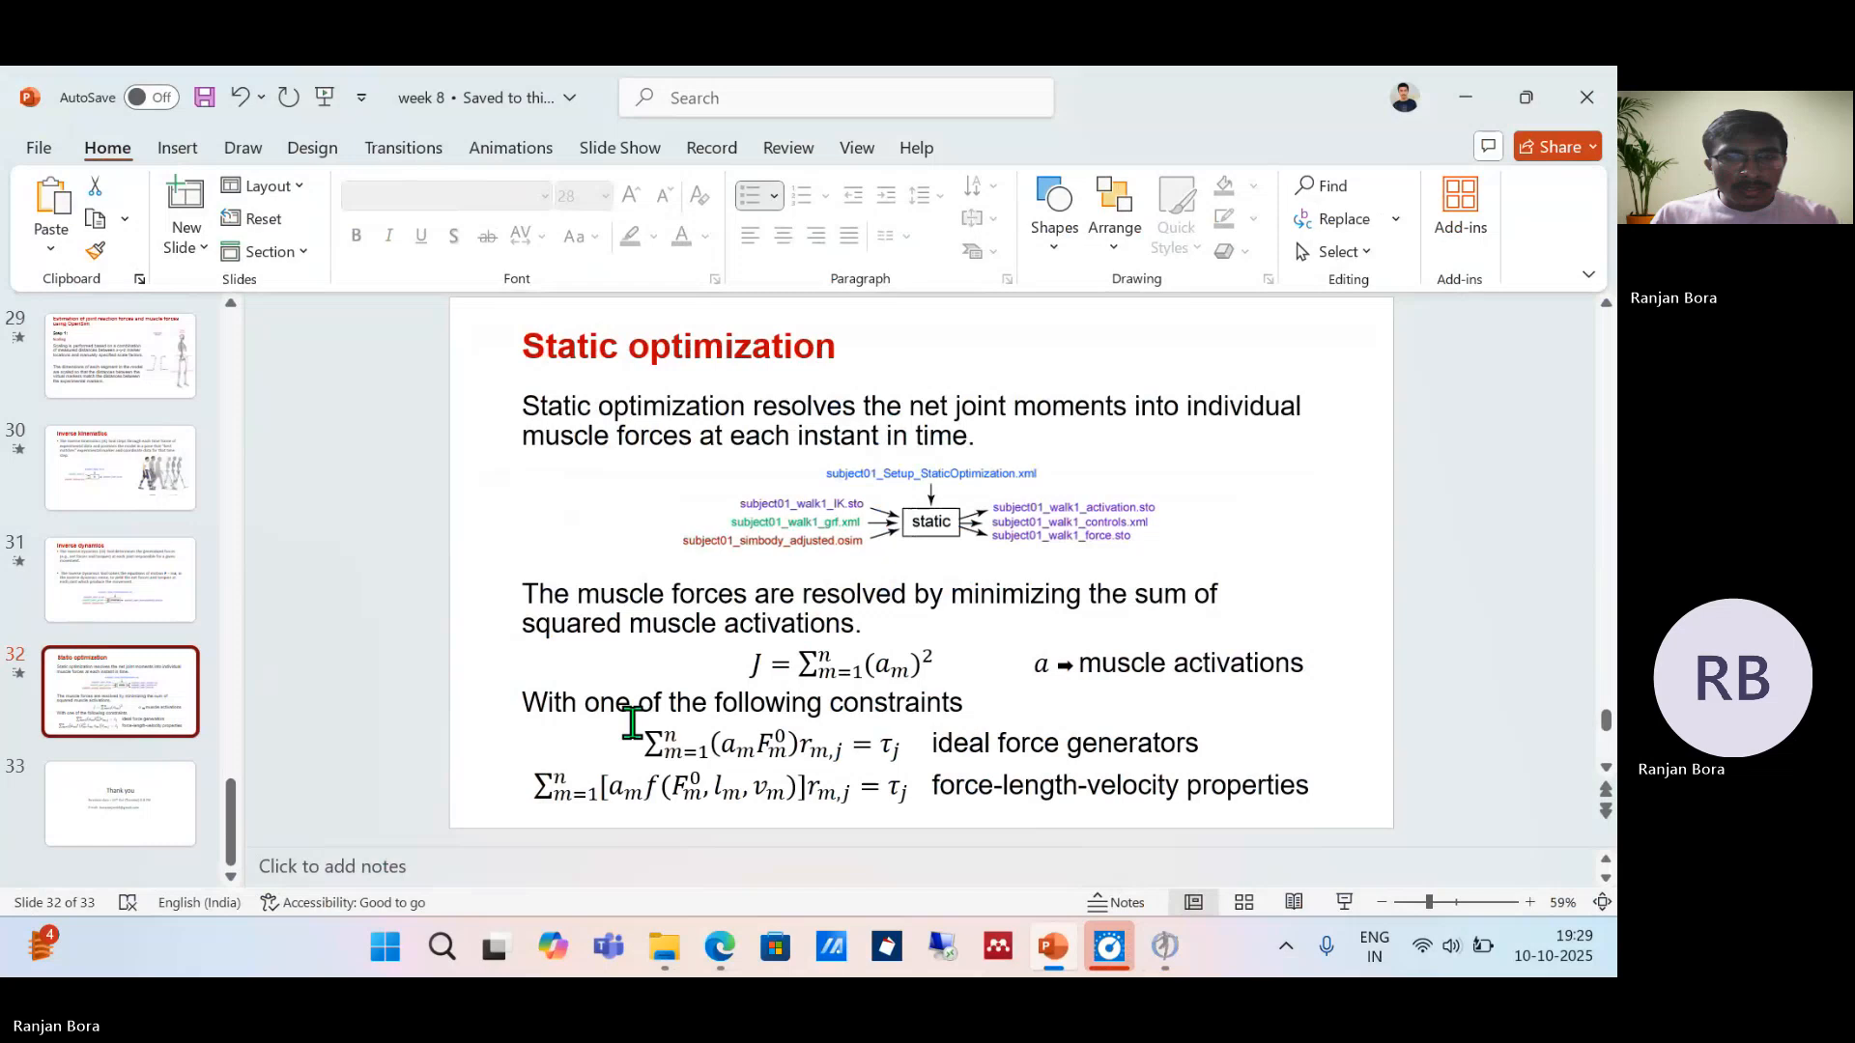
{"action": "left_click", "coordinate": [844, 665]}
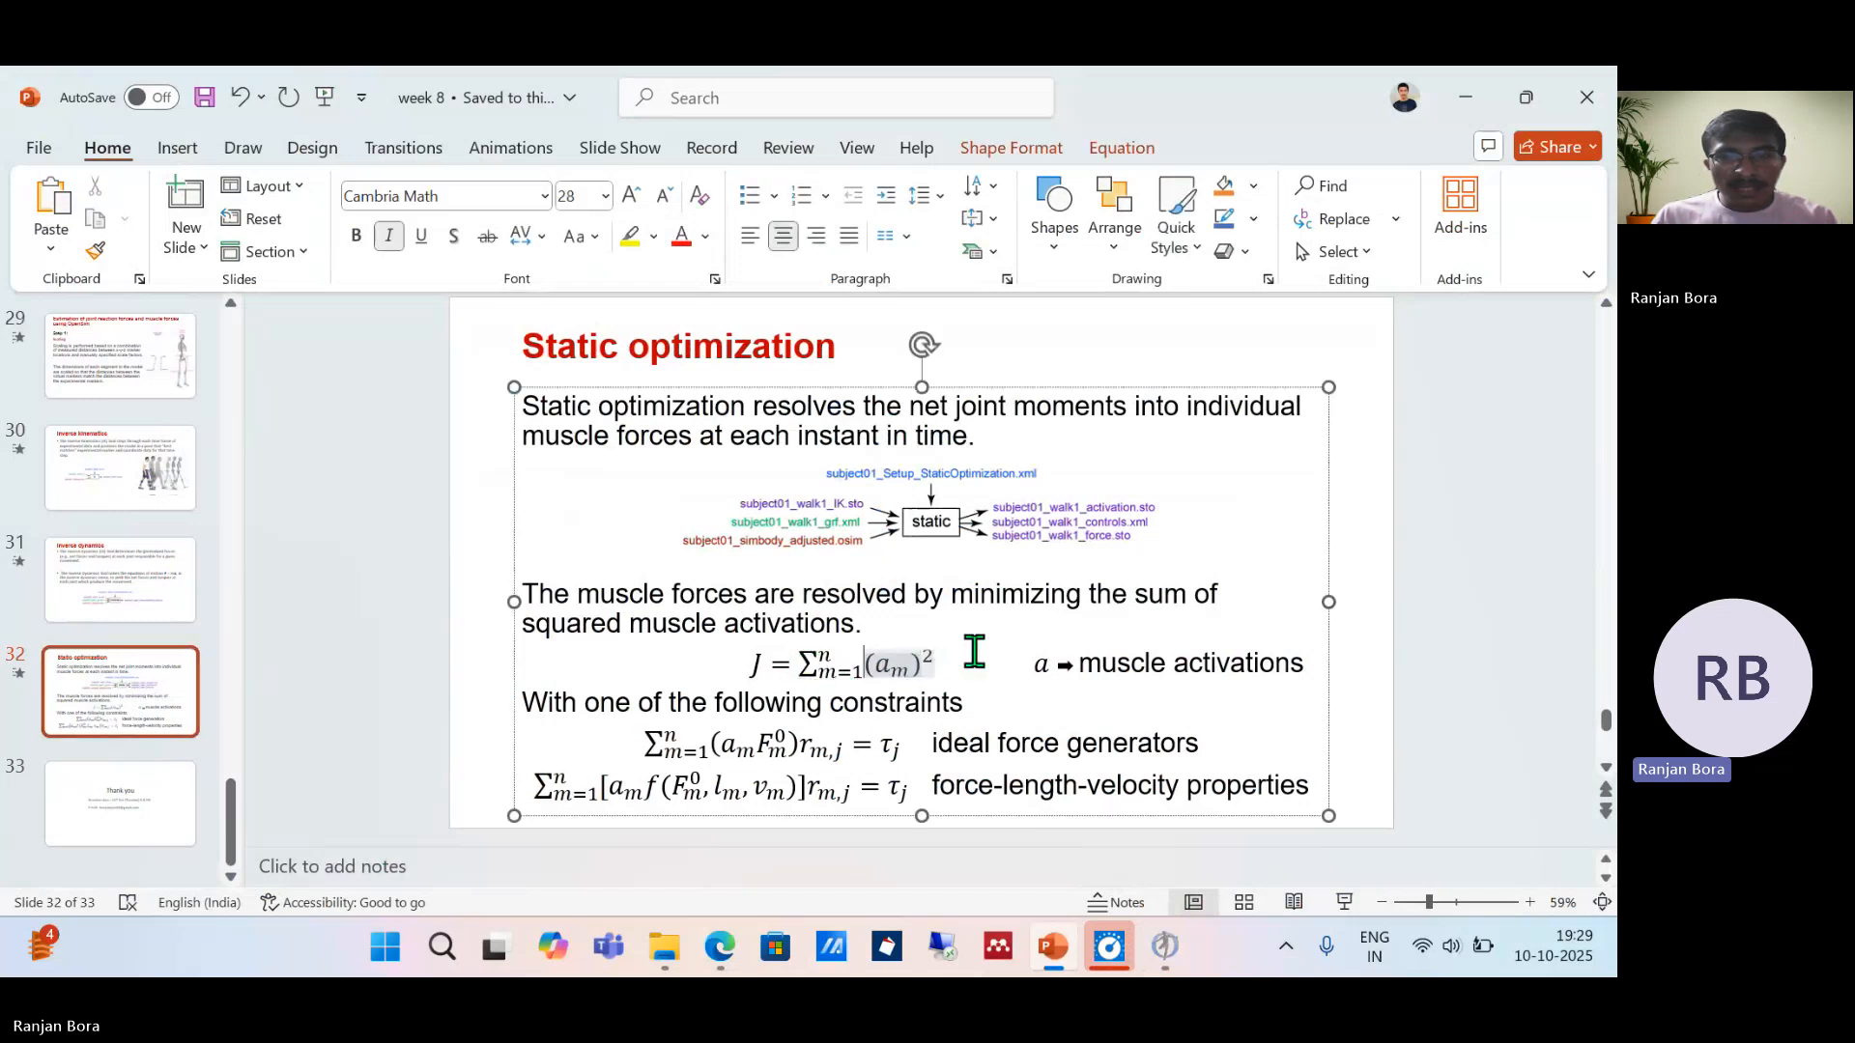
{"action": "left_click", "coordinate": [1388, 465]}
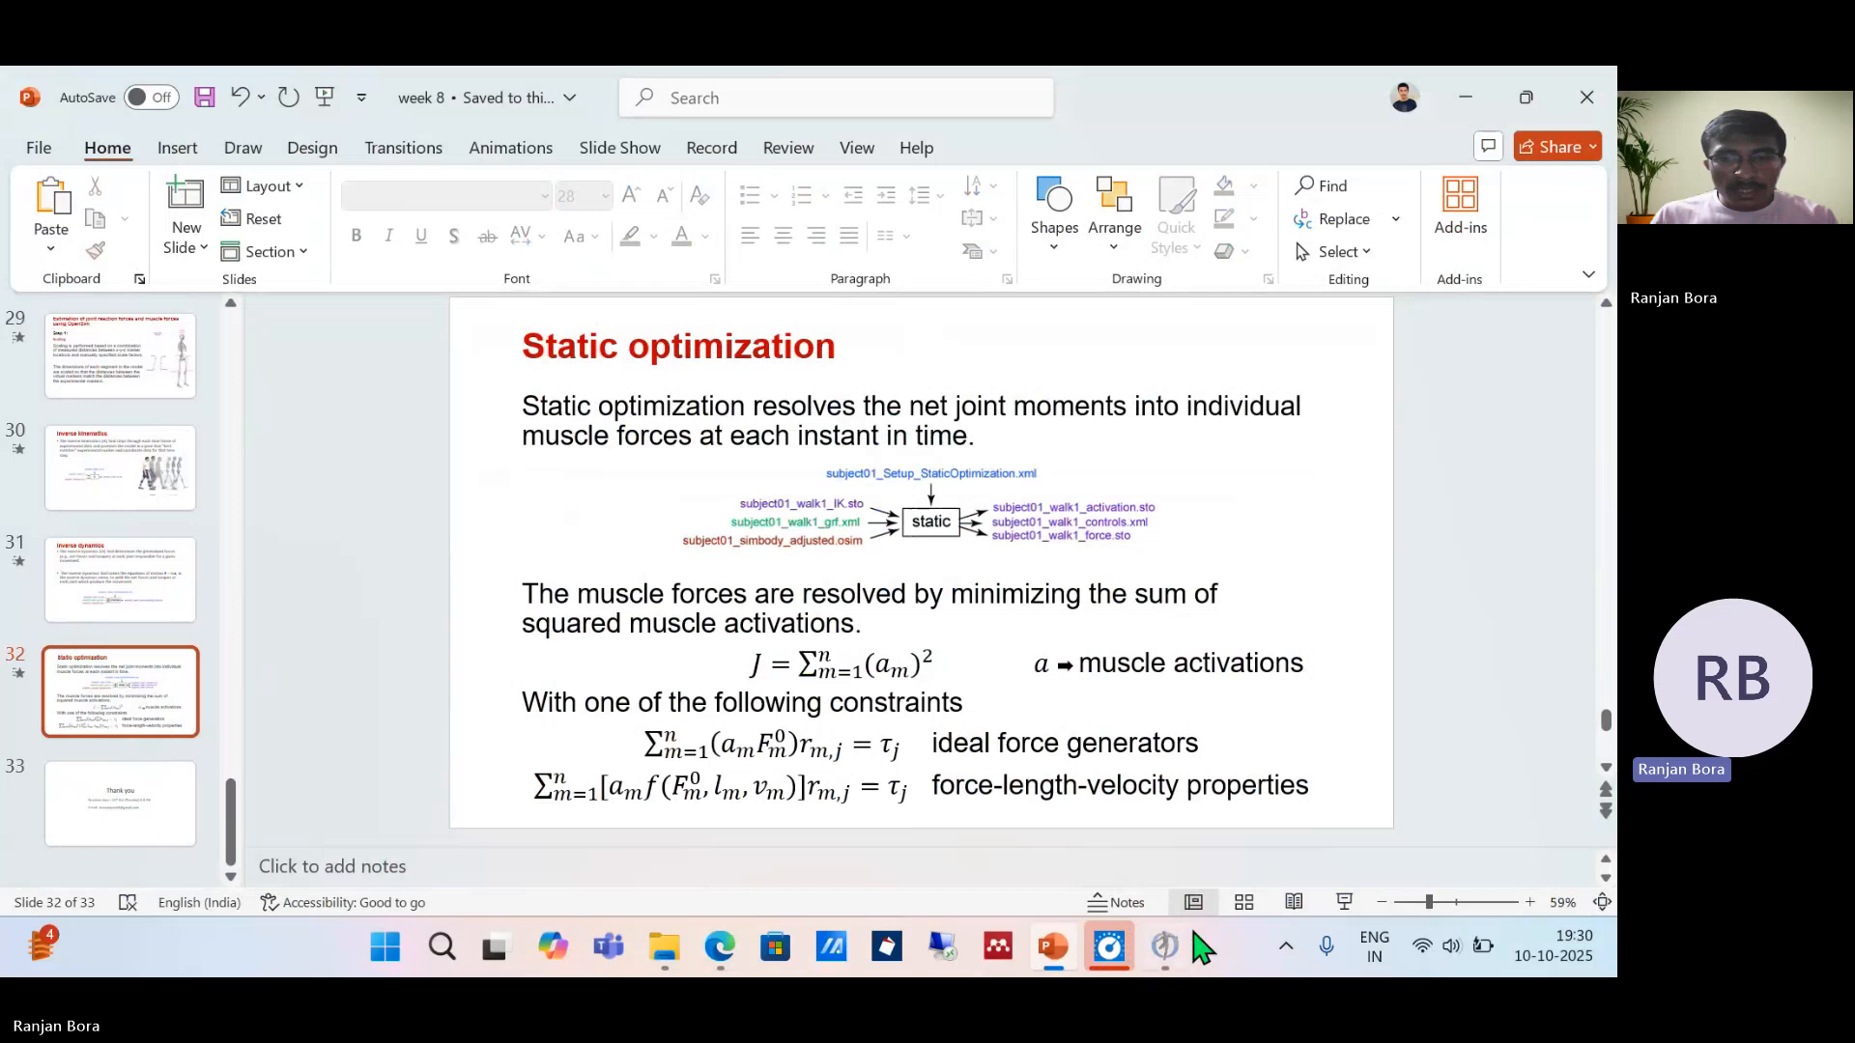
Step: Switch back to OpenSim and enable external loads for the static optimization, using subject01_walk1_grf as the specification file
{"action": "left_click", "coordinate": [1166, 957]}
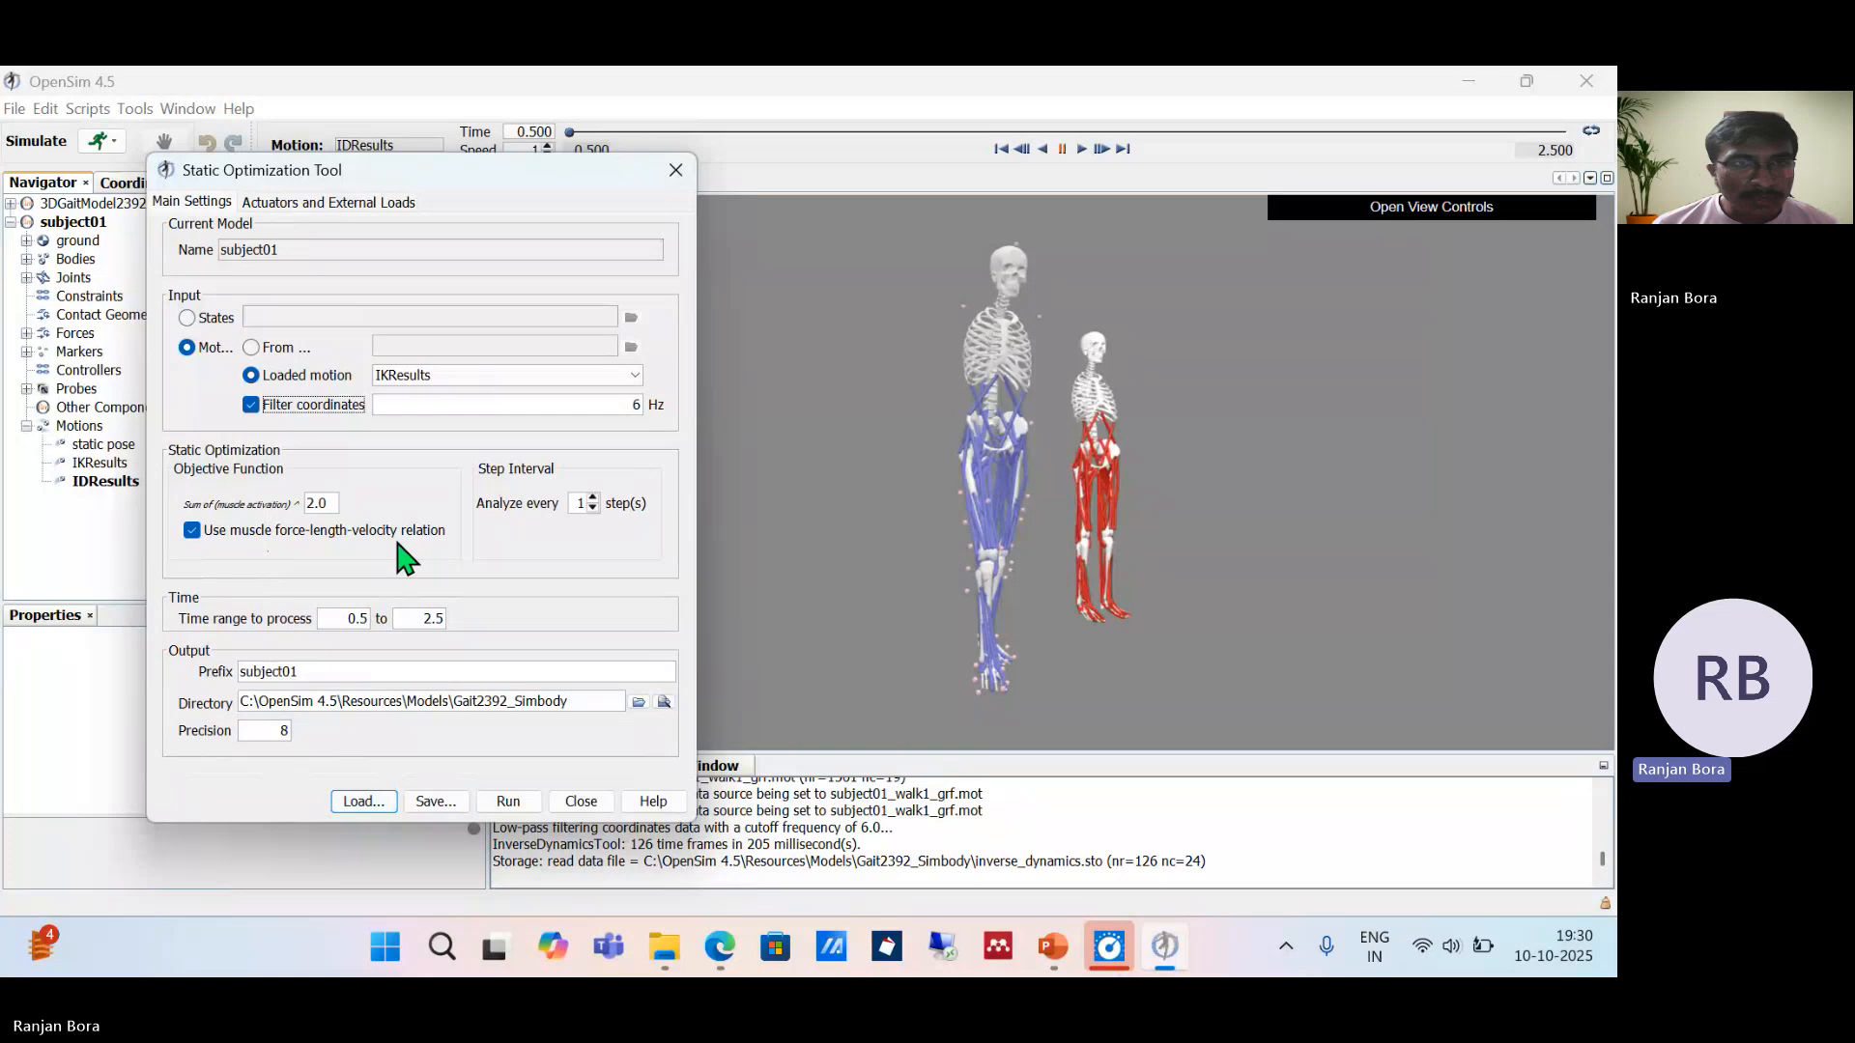
{"action": "left_click", "coordinate": [317, 205]}
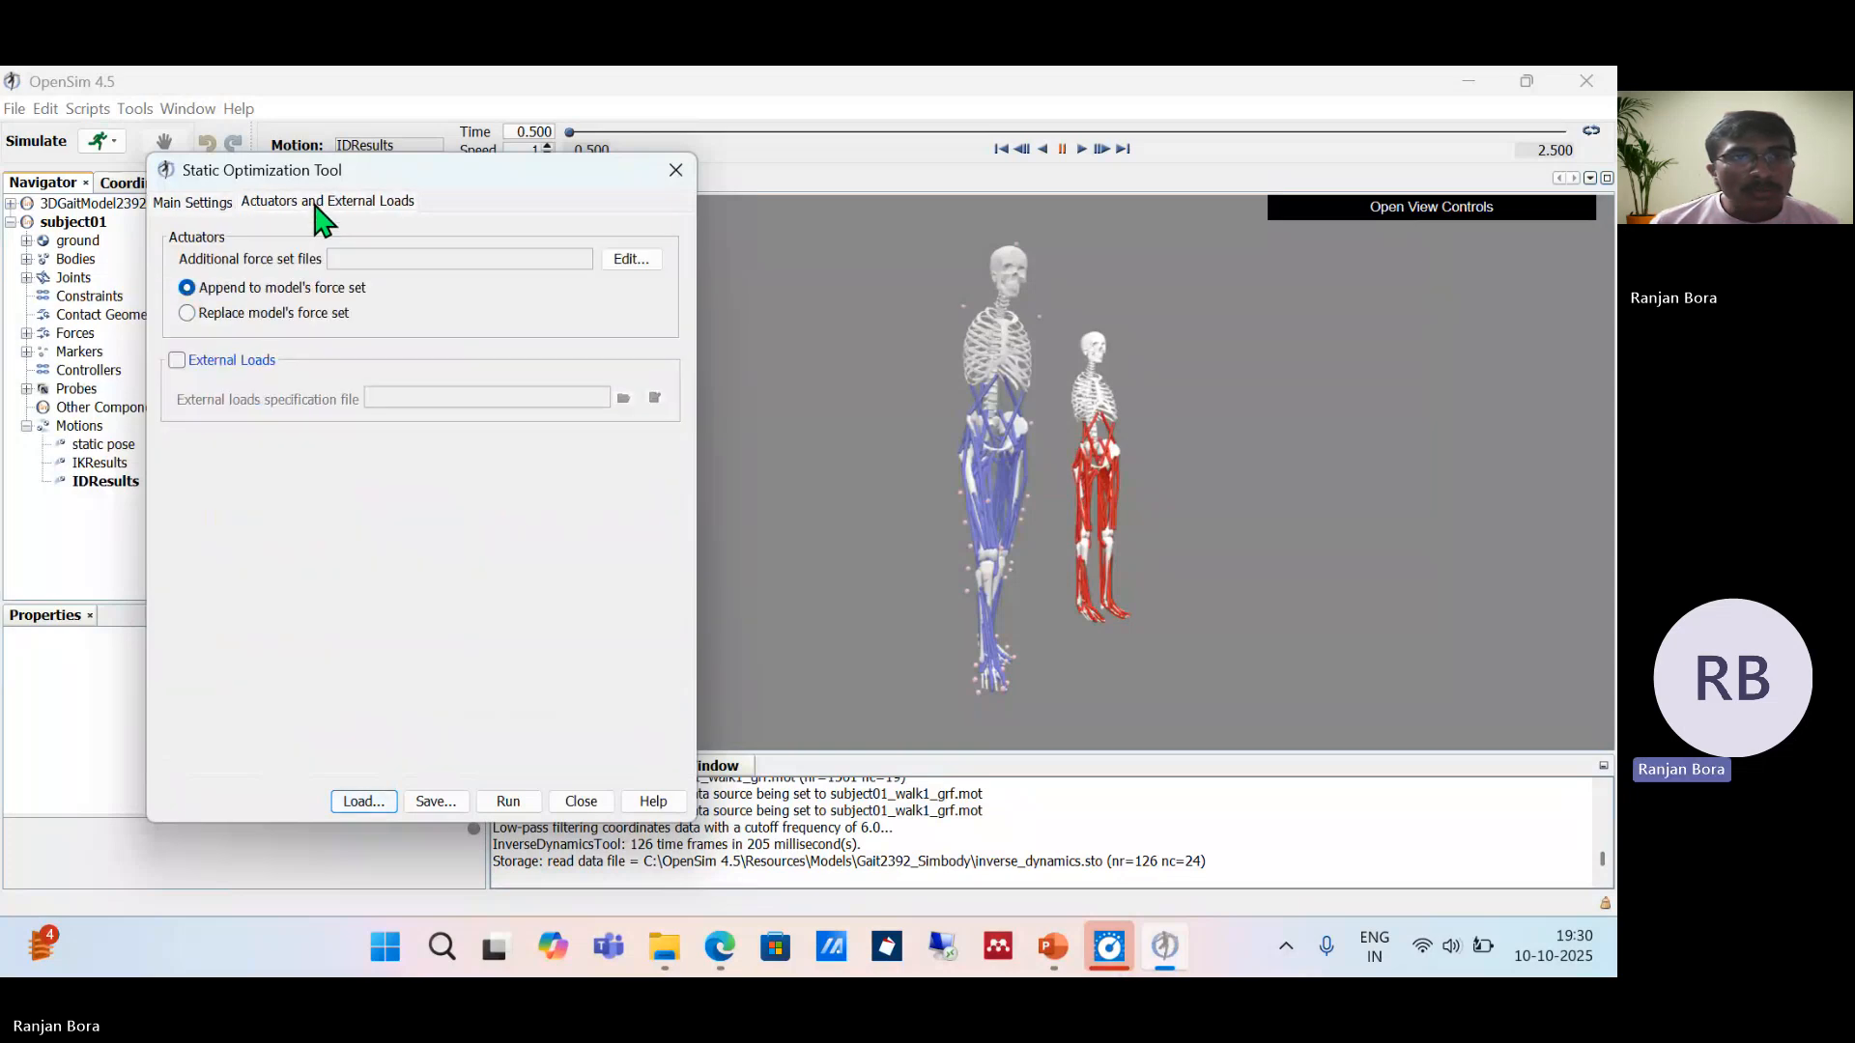
{"action": "left_click", "coordinate": [178, 360]}
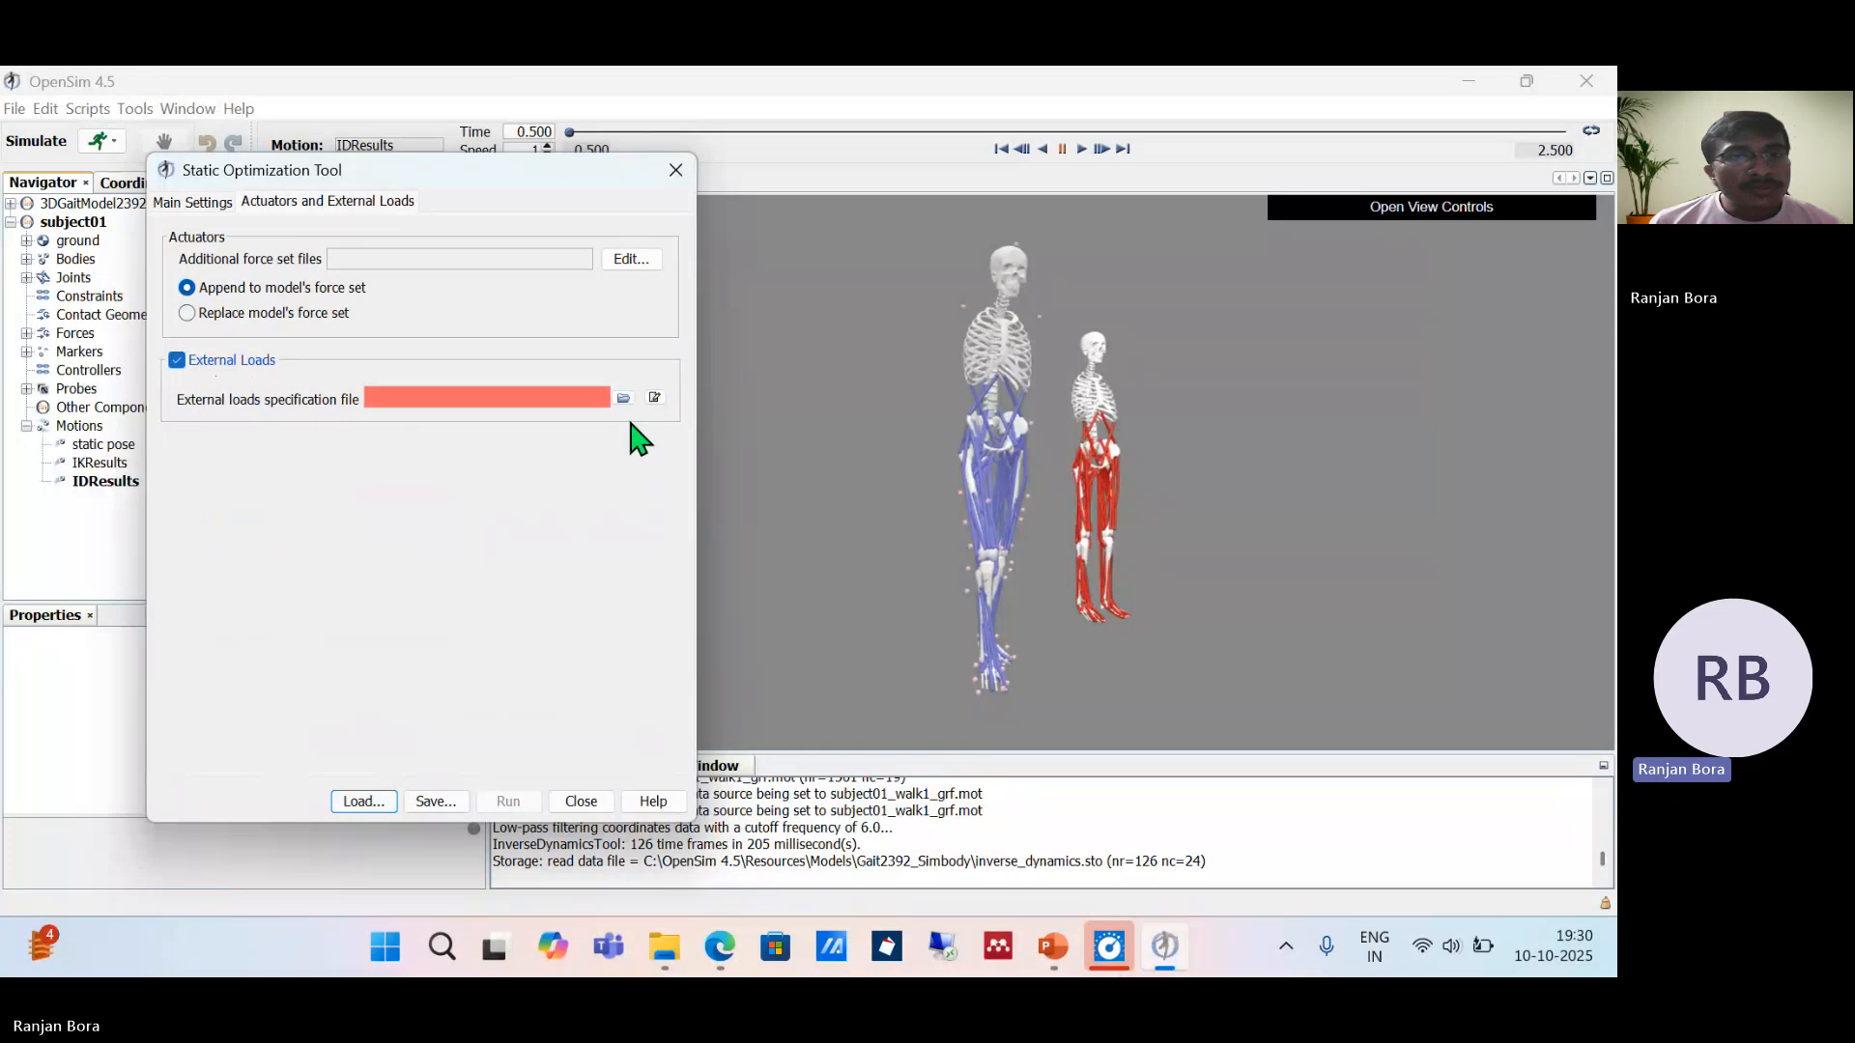
{"action": "left_click", "coordinate": [616, 399]}
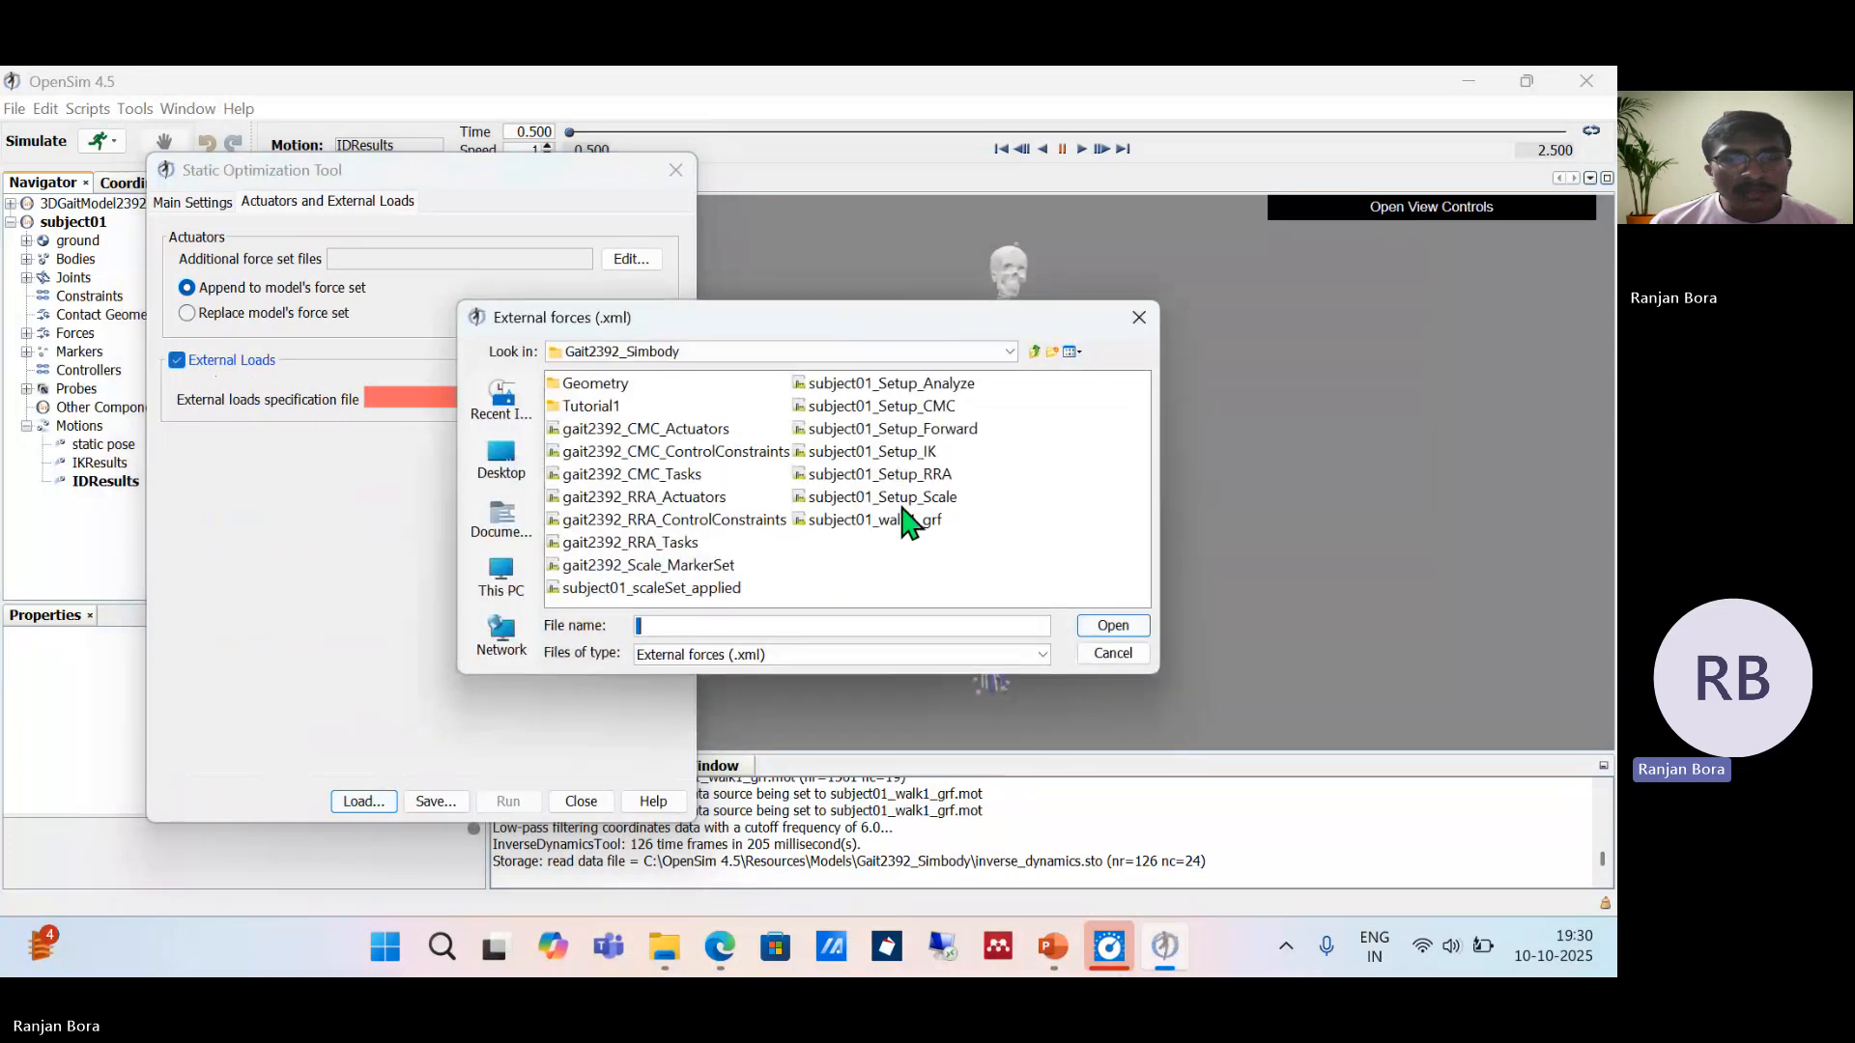
{"action": "left_click", "coordinate": [923, 522]}
{"action": "left_click", "coordinate": [1110, 626]}
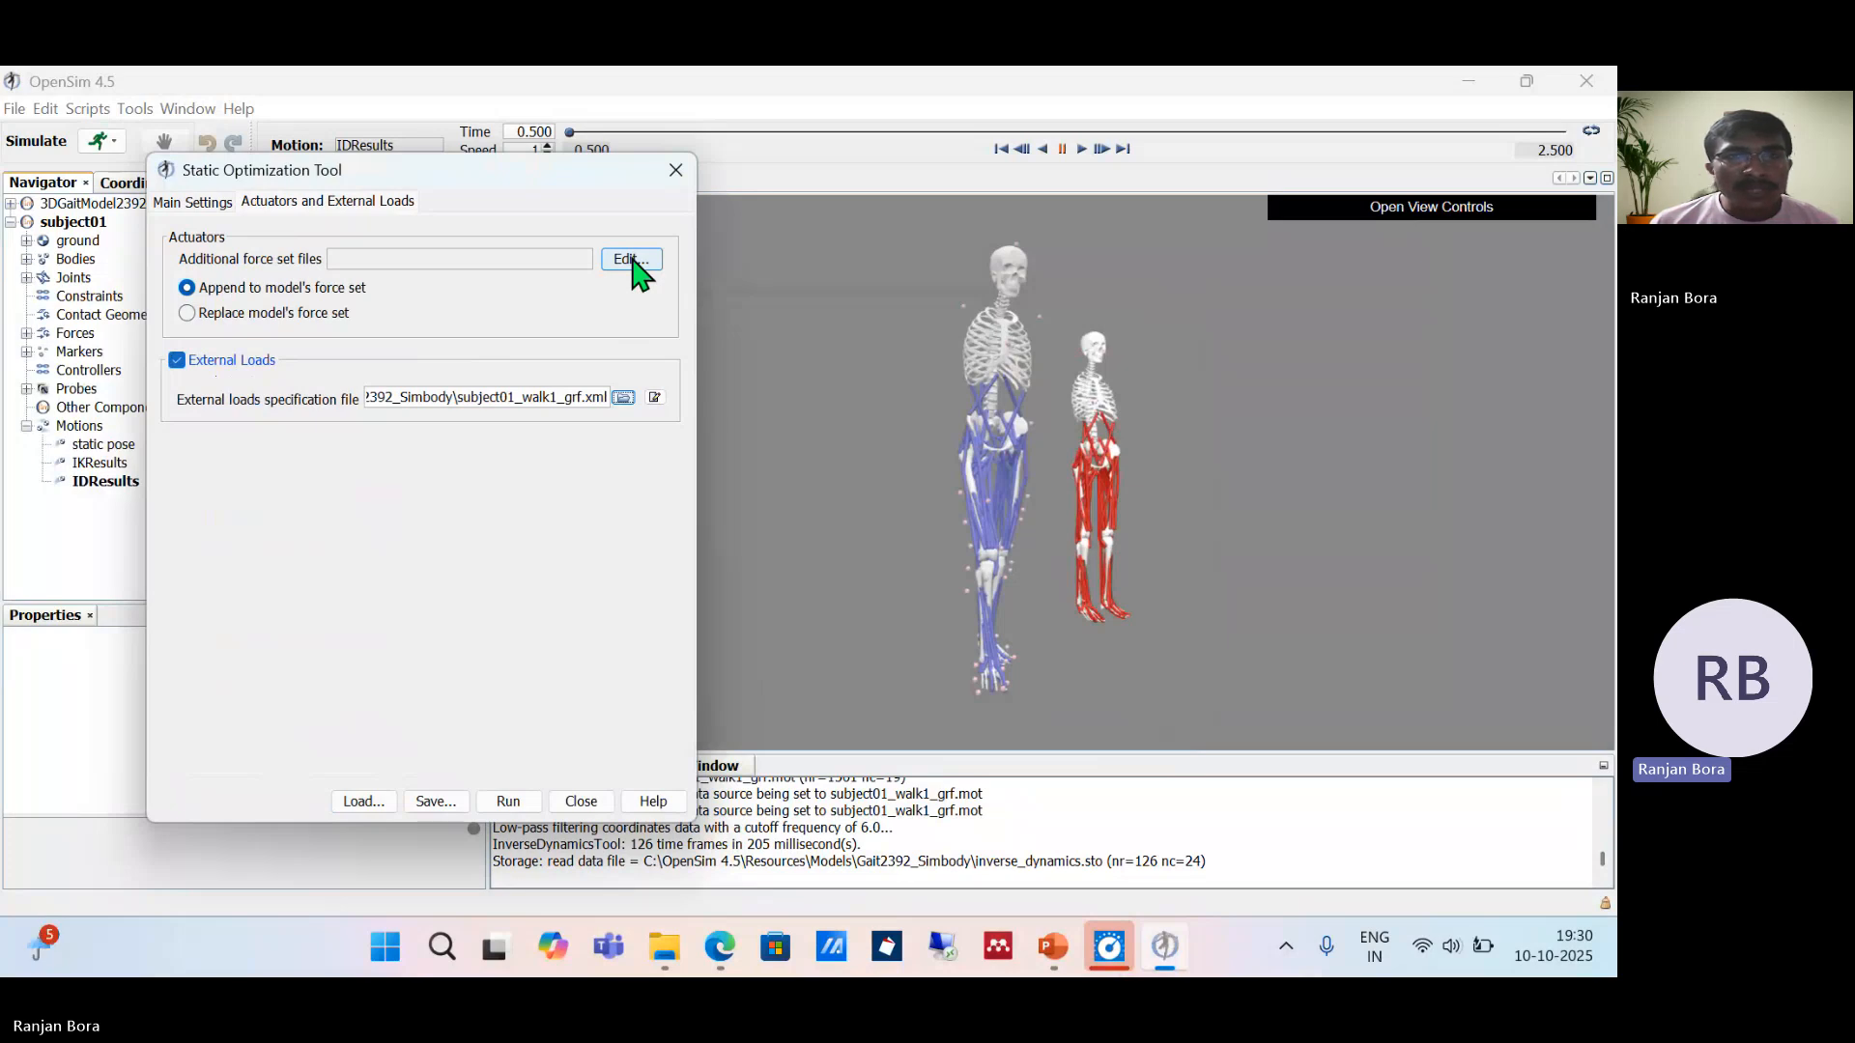
Step: Add gait2392_CMC_Actuators.xml as an additional force set file for the static optimization
{"action": "left_click", "coordinate": [633, 260]}
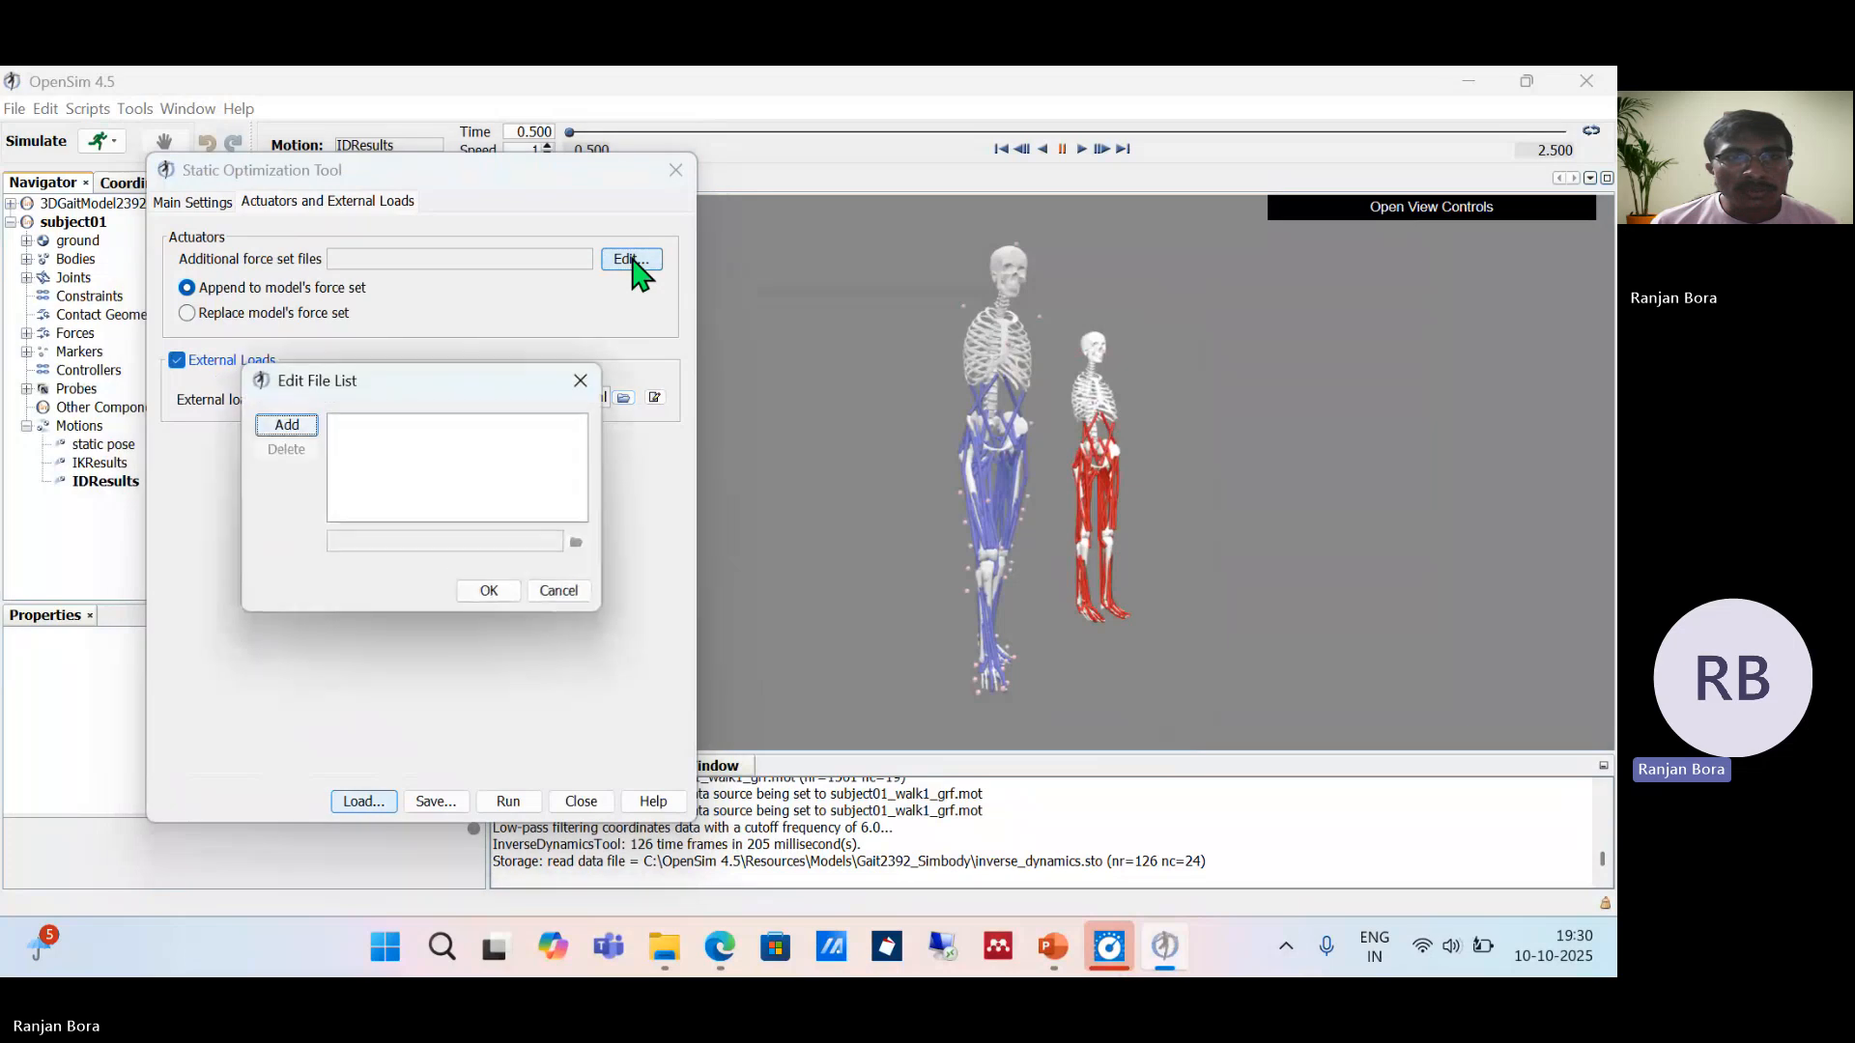
{"action": "left_click", "coordinate": [298, 426]}
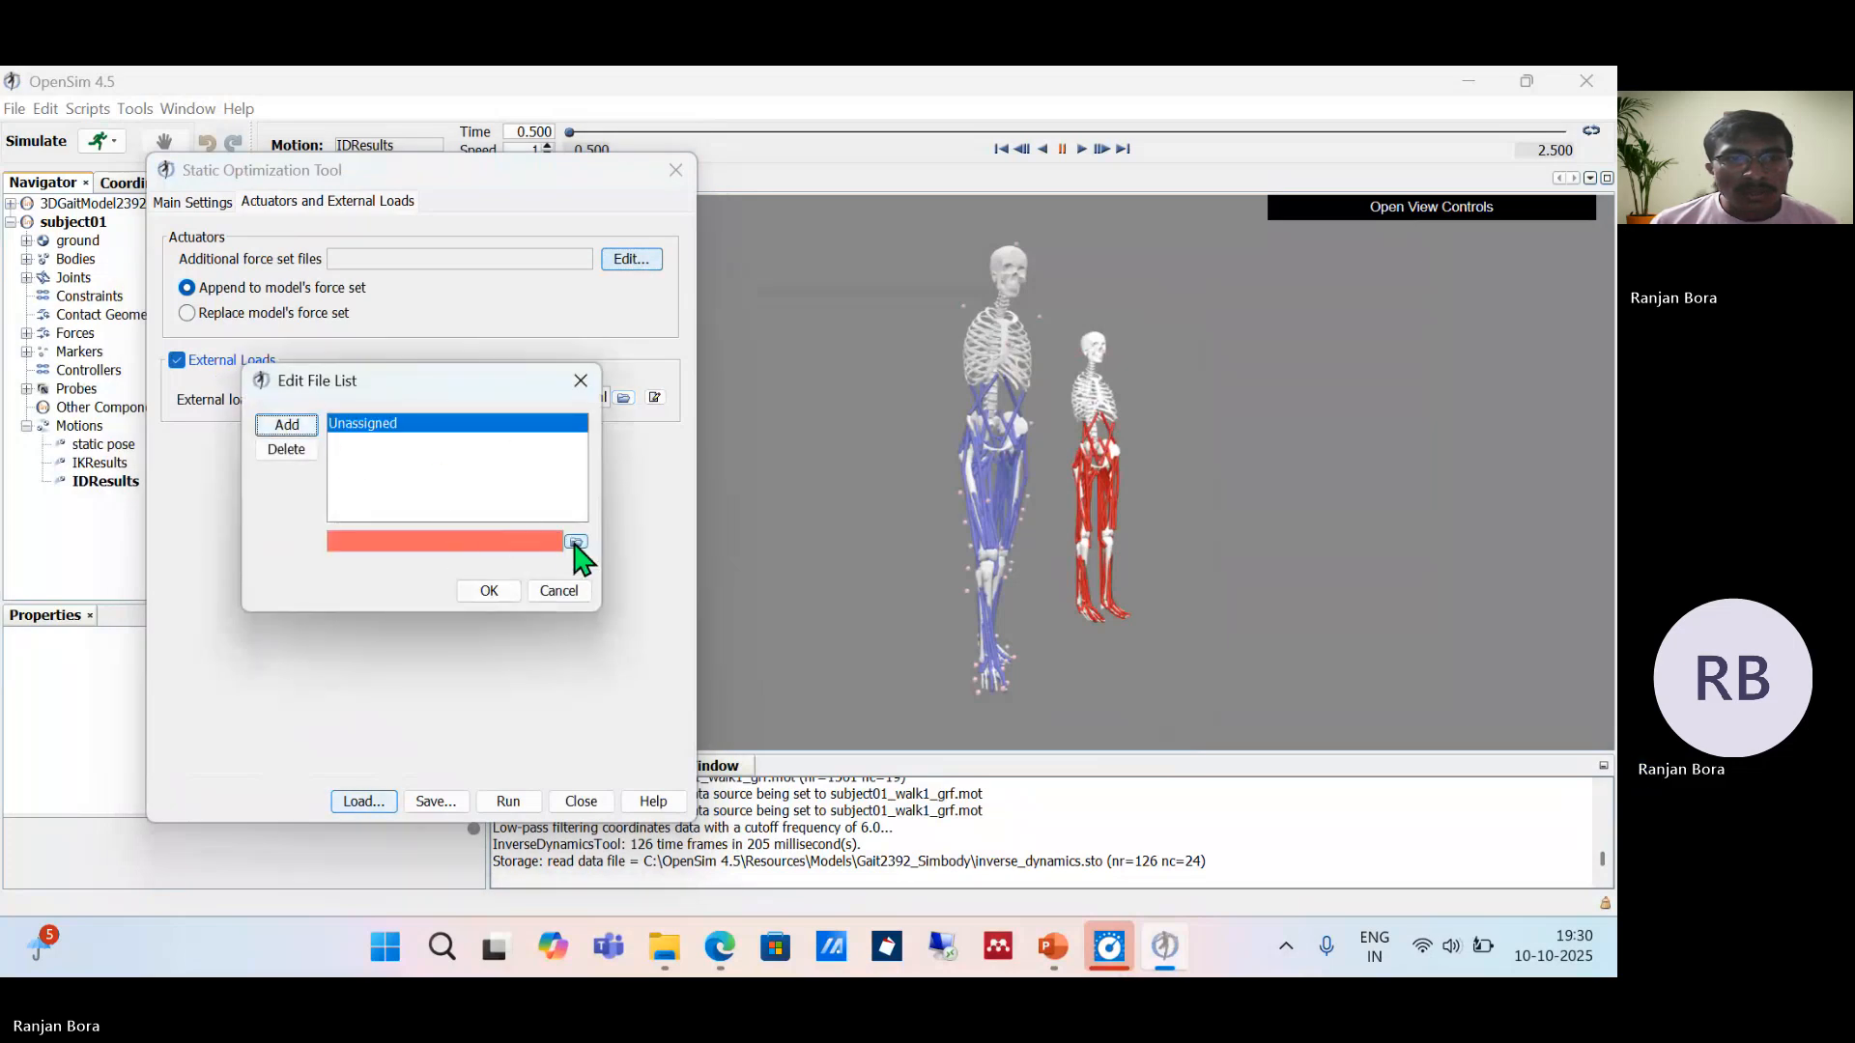
{"action": "left_click", "coordinate": [576, 542]}
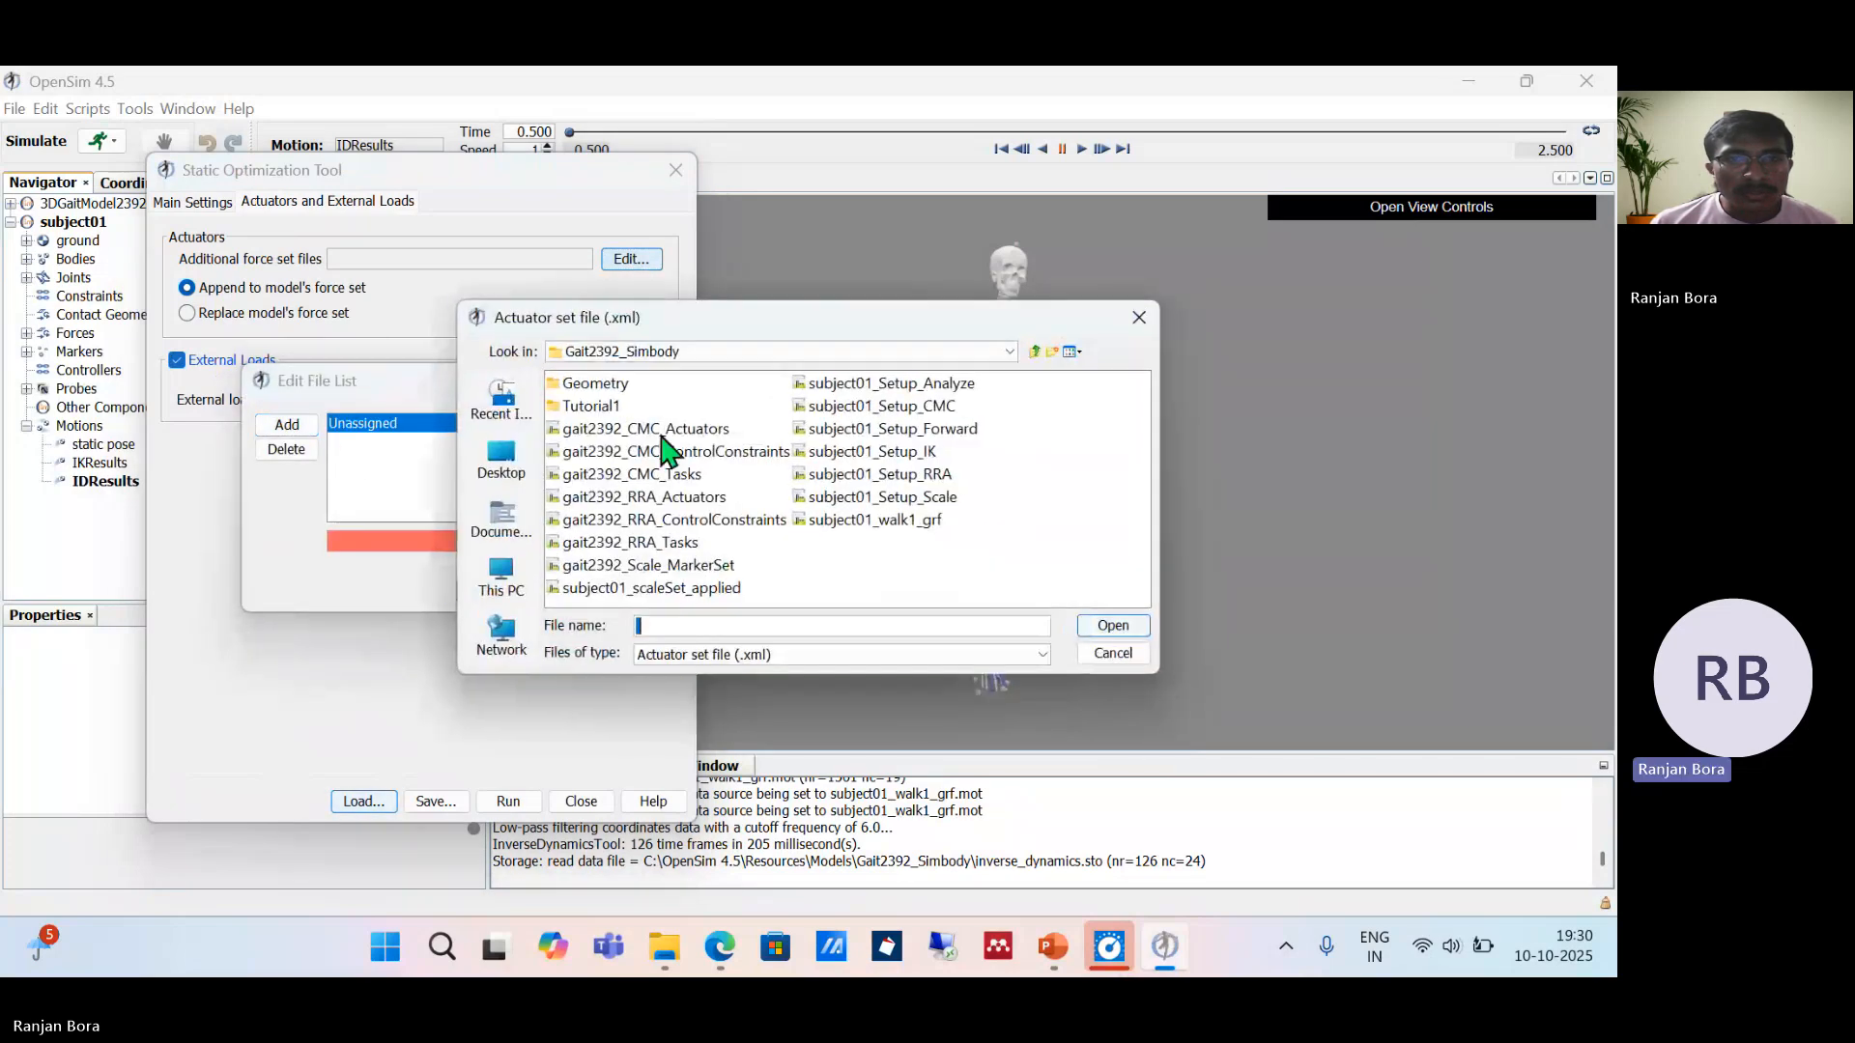
{"action": "left_click", "coordinate": [665, 430]}
{"action": "left_click", "coordinate": [1111, 627]}
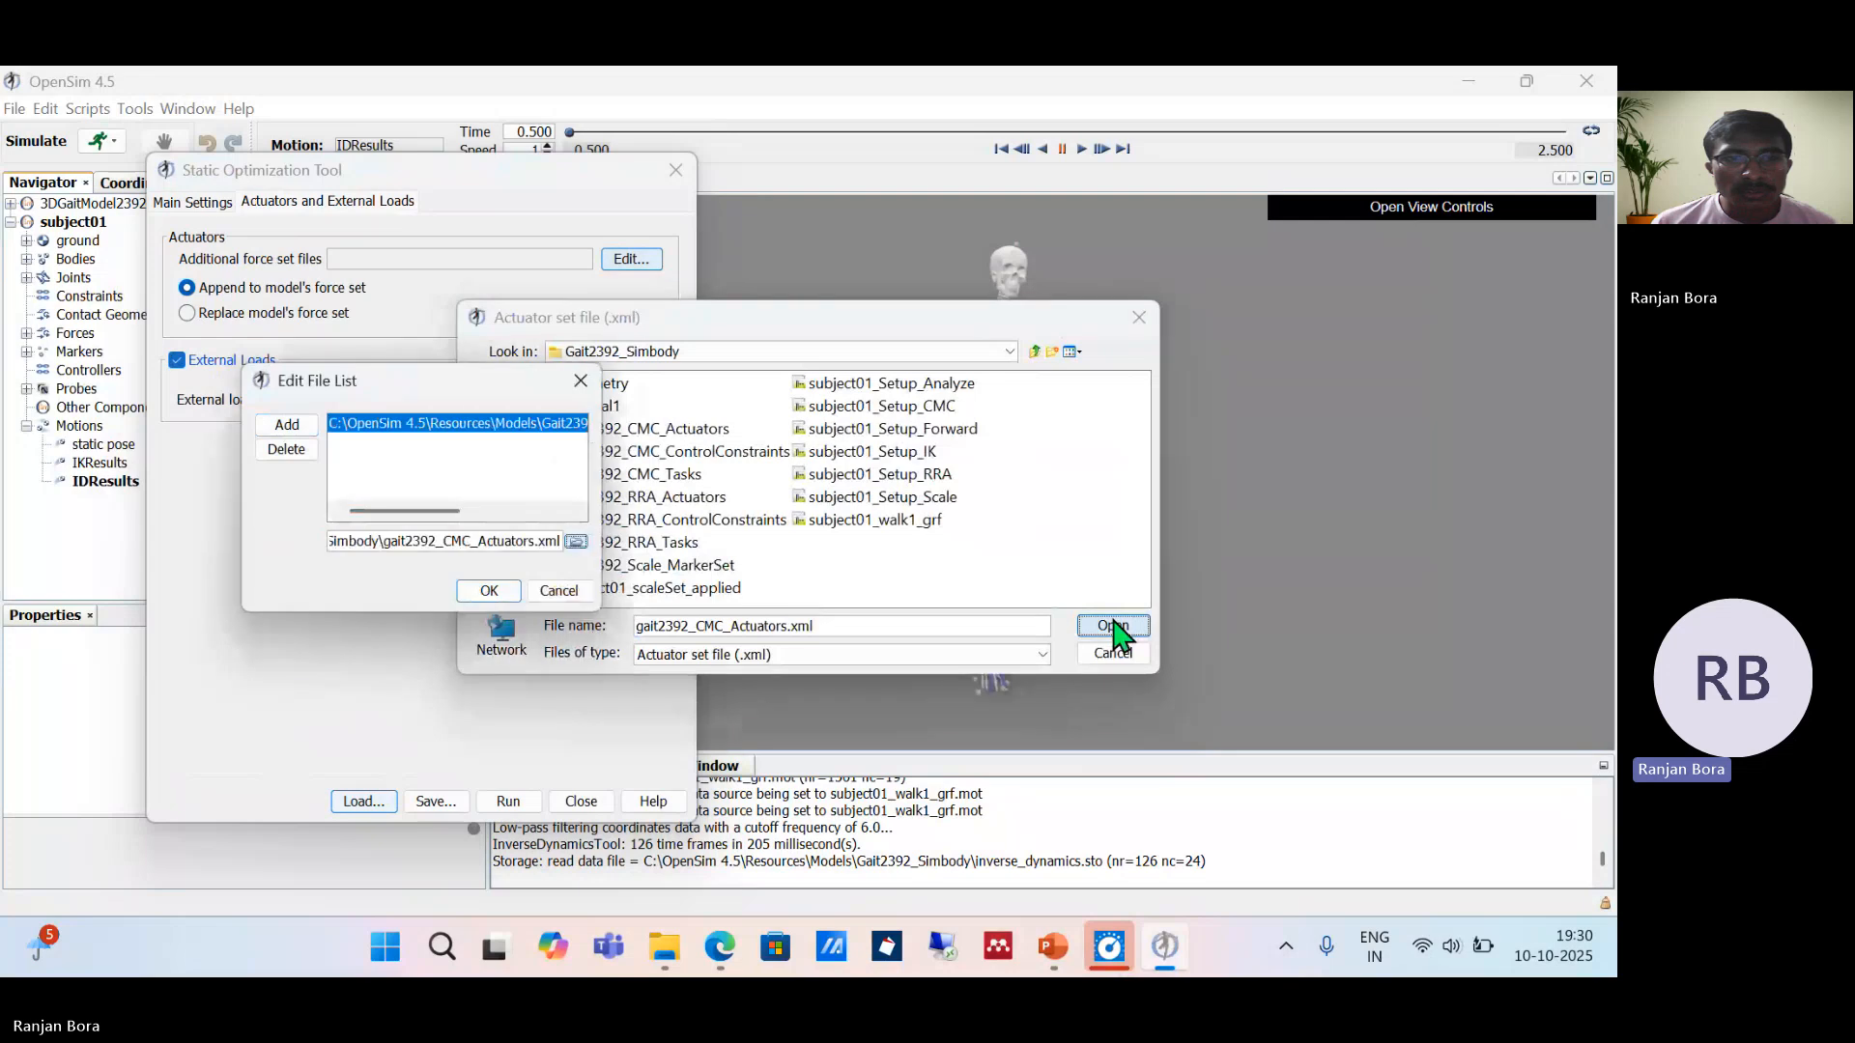
{"action": "left_click", "coordinate": [487, 591]}
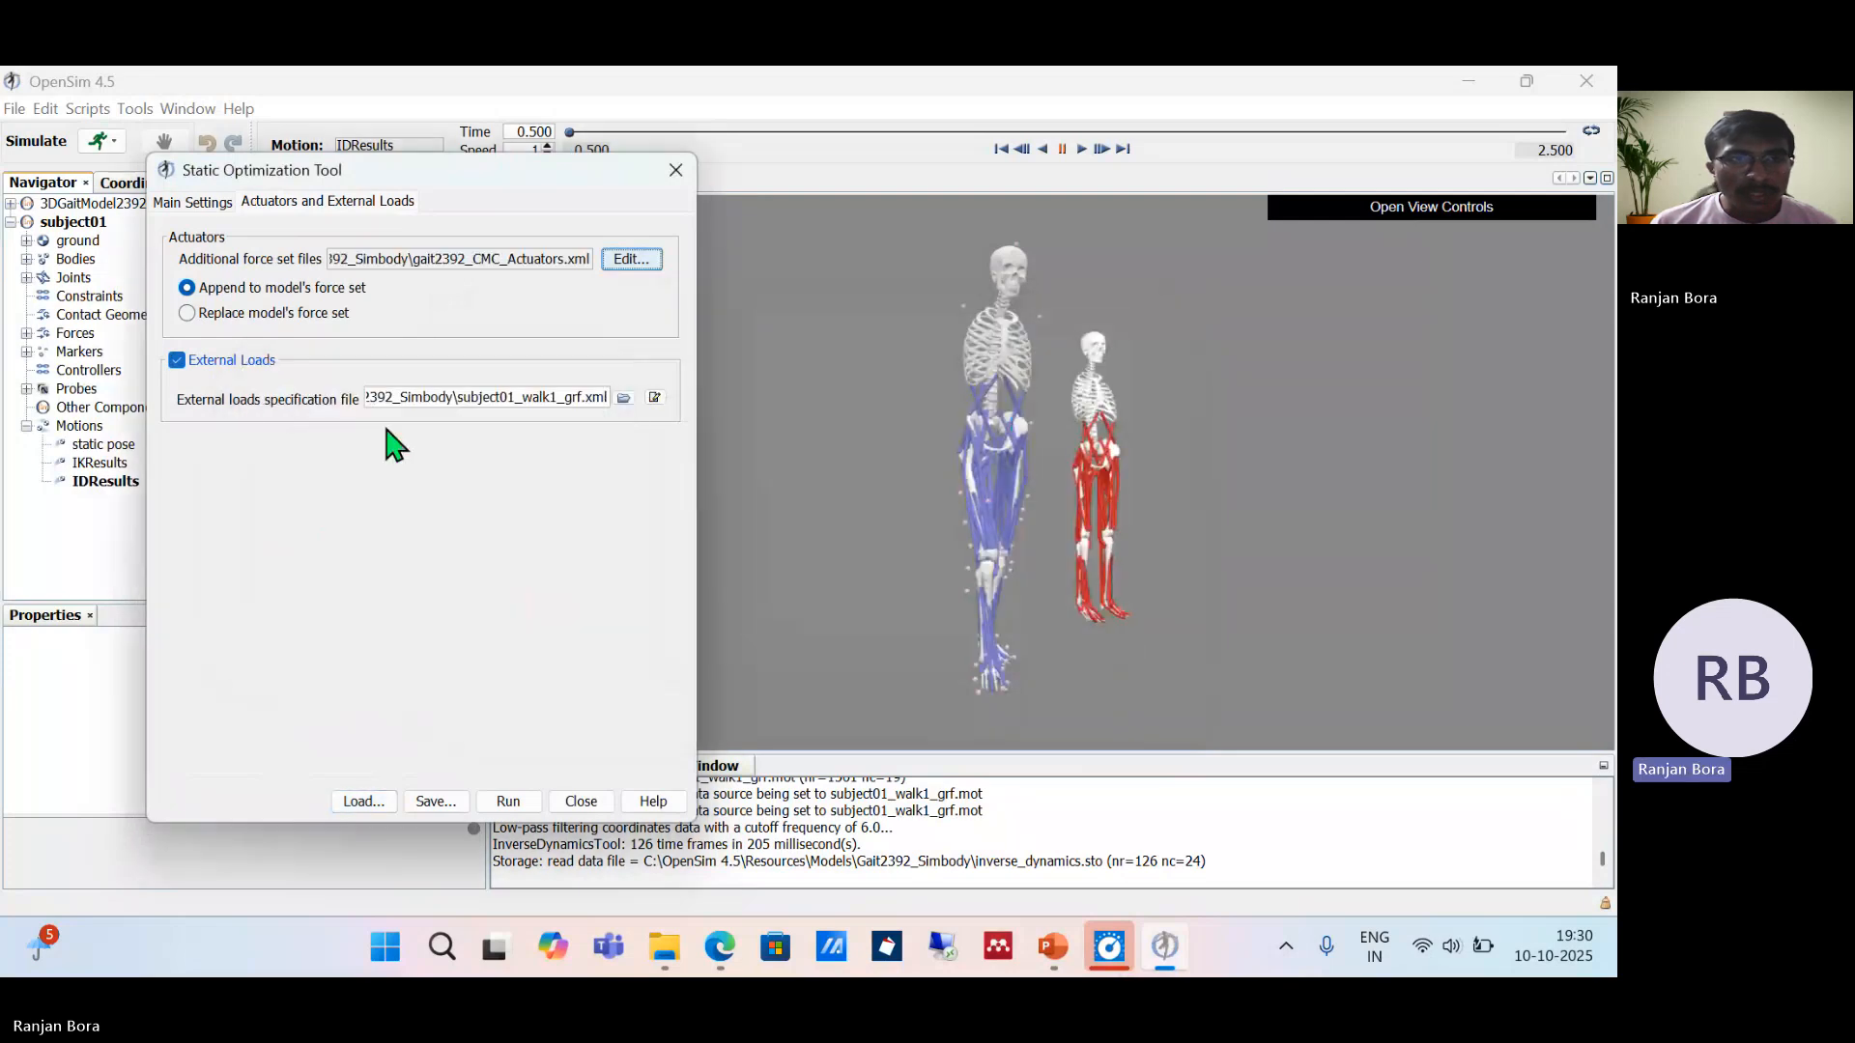
Step: Run the static optimization with the message log enlarged, close the tool and review the logged messages
{"action": "left_click", "coordinate": [203, 204]}
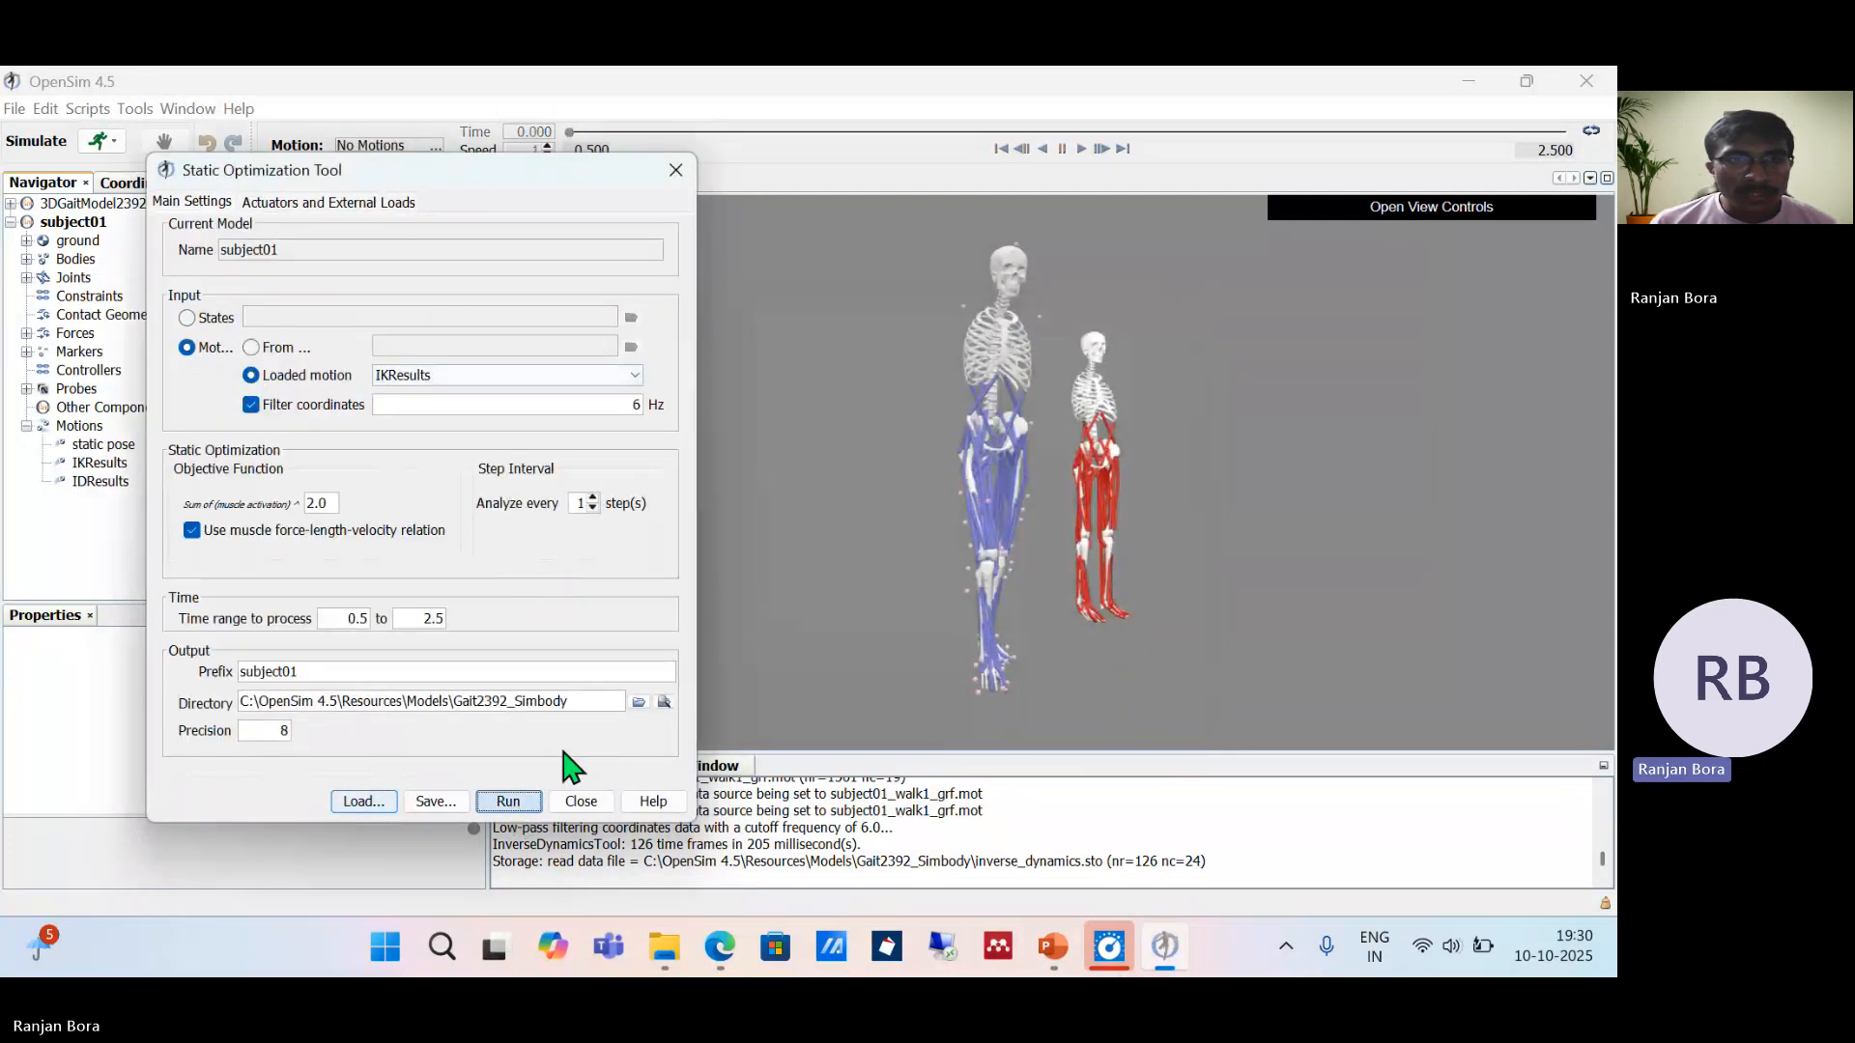
{"action": "left_click", "coordinate": [508, 800]}
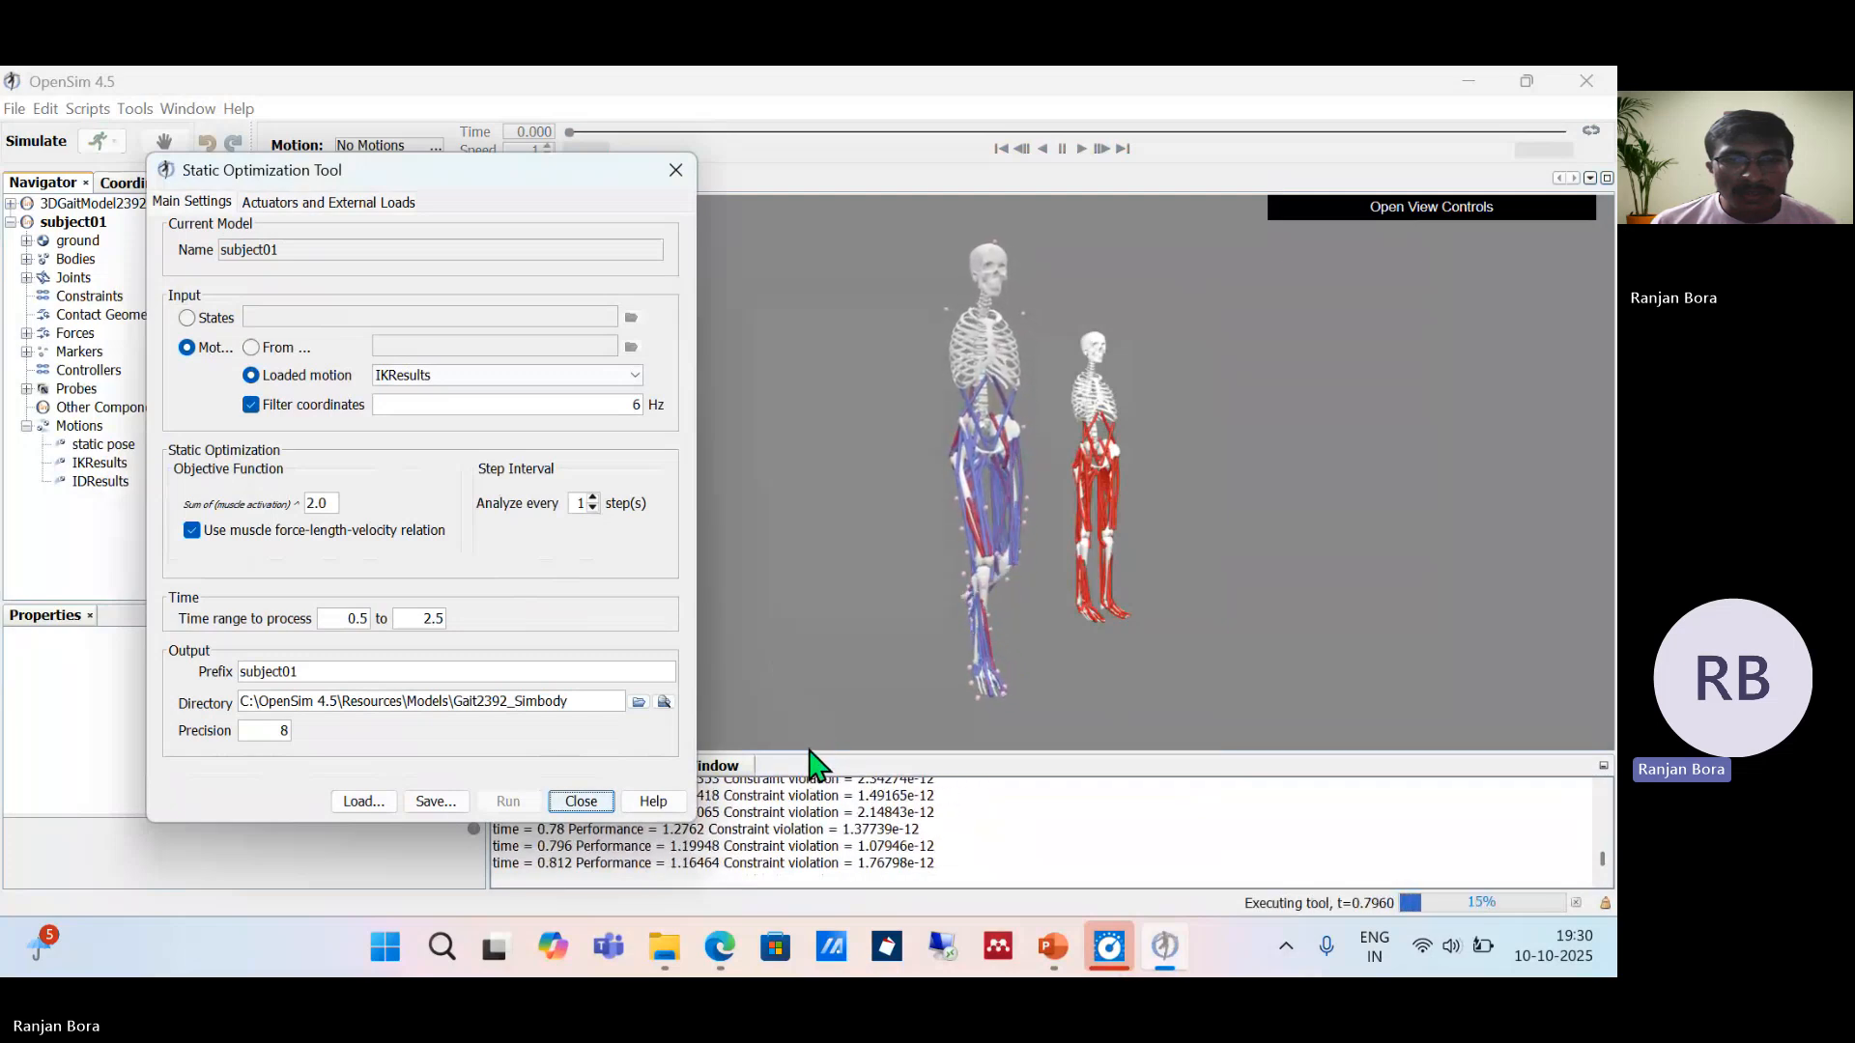
{"action": "left_click_drag", "start_coordinate": [814, 752], "coordinate": [811, 676]}
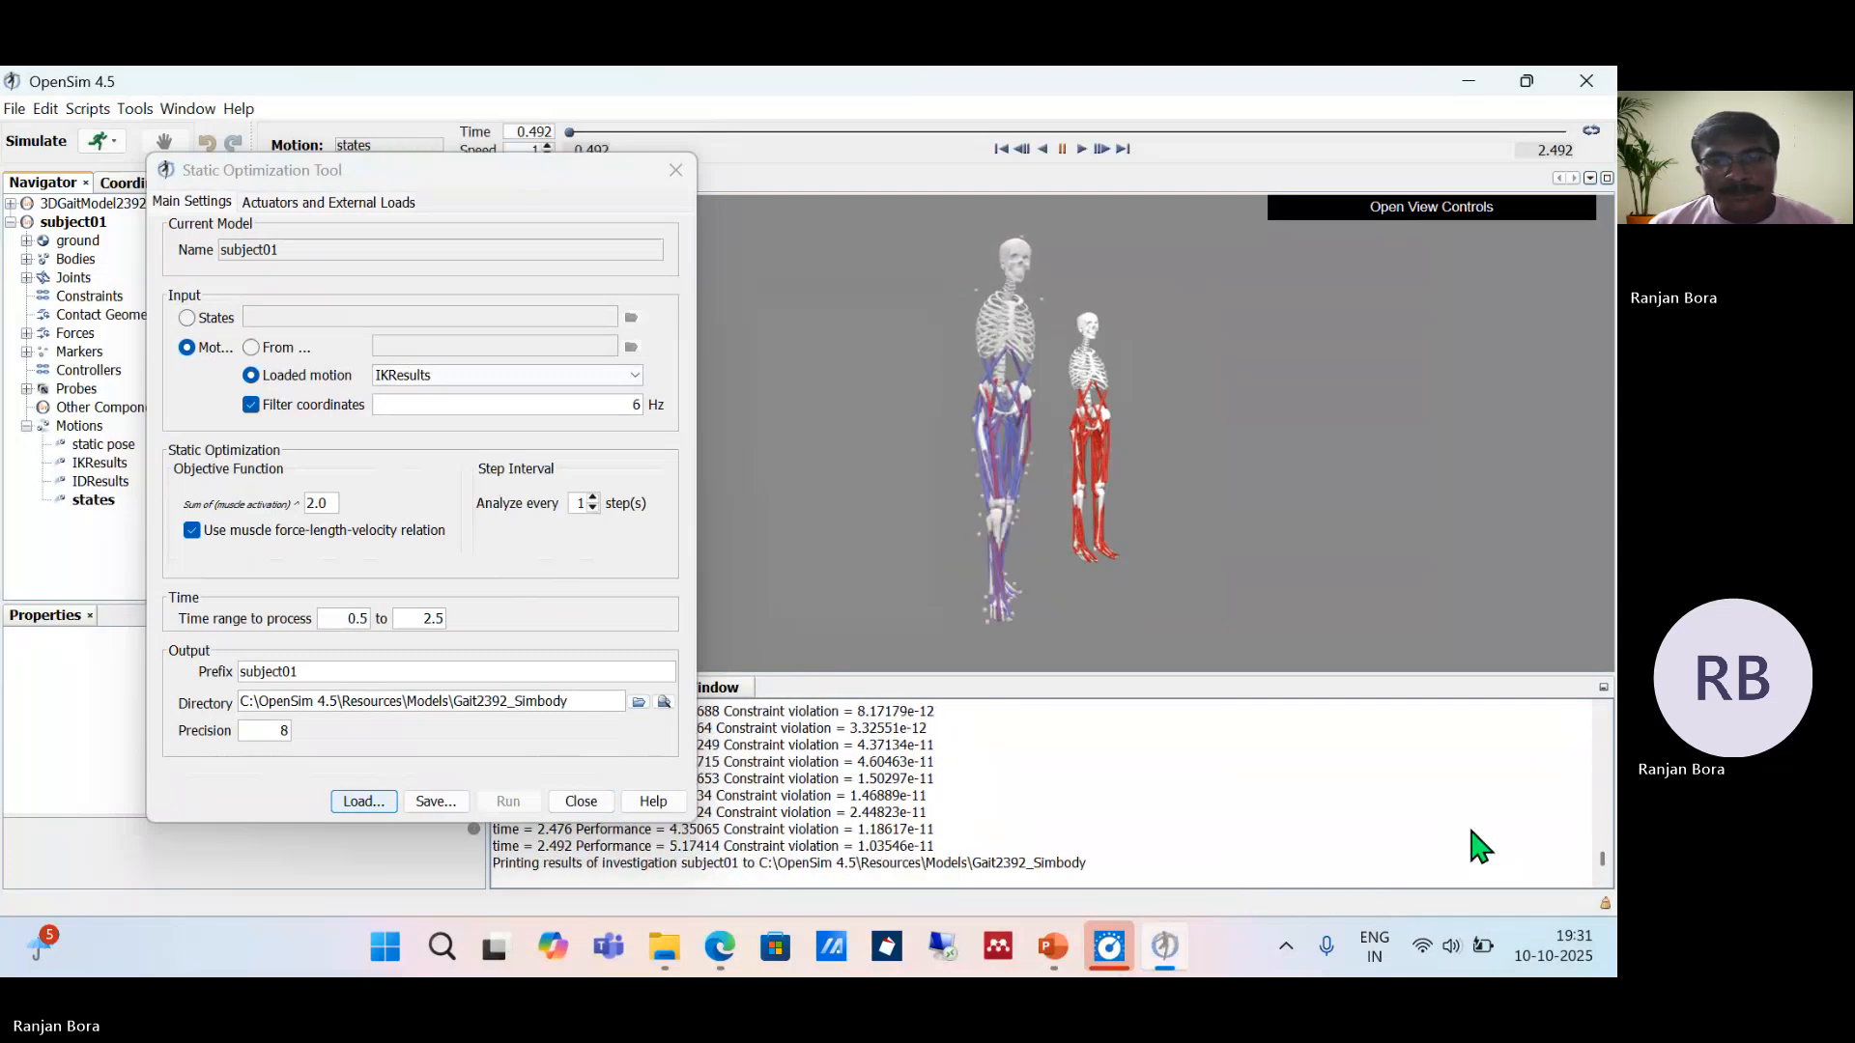
{"action": "left_click", "coordinate": [580, 804]}
{"action": "scroll", "coordinate": [1116, 776], "scroll_direction": "up", "scroll_amount": 1}
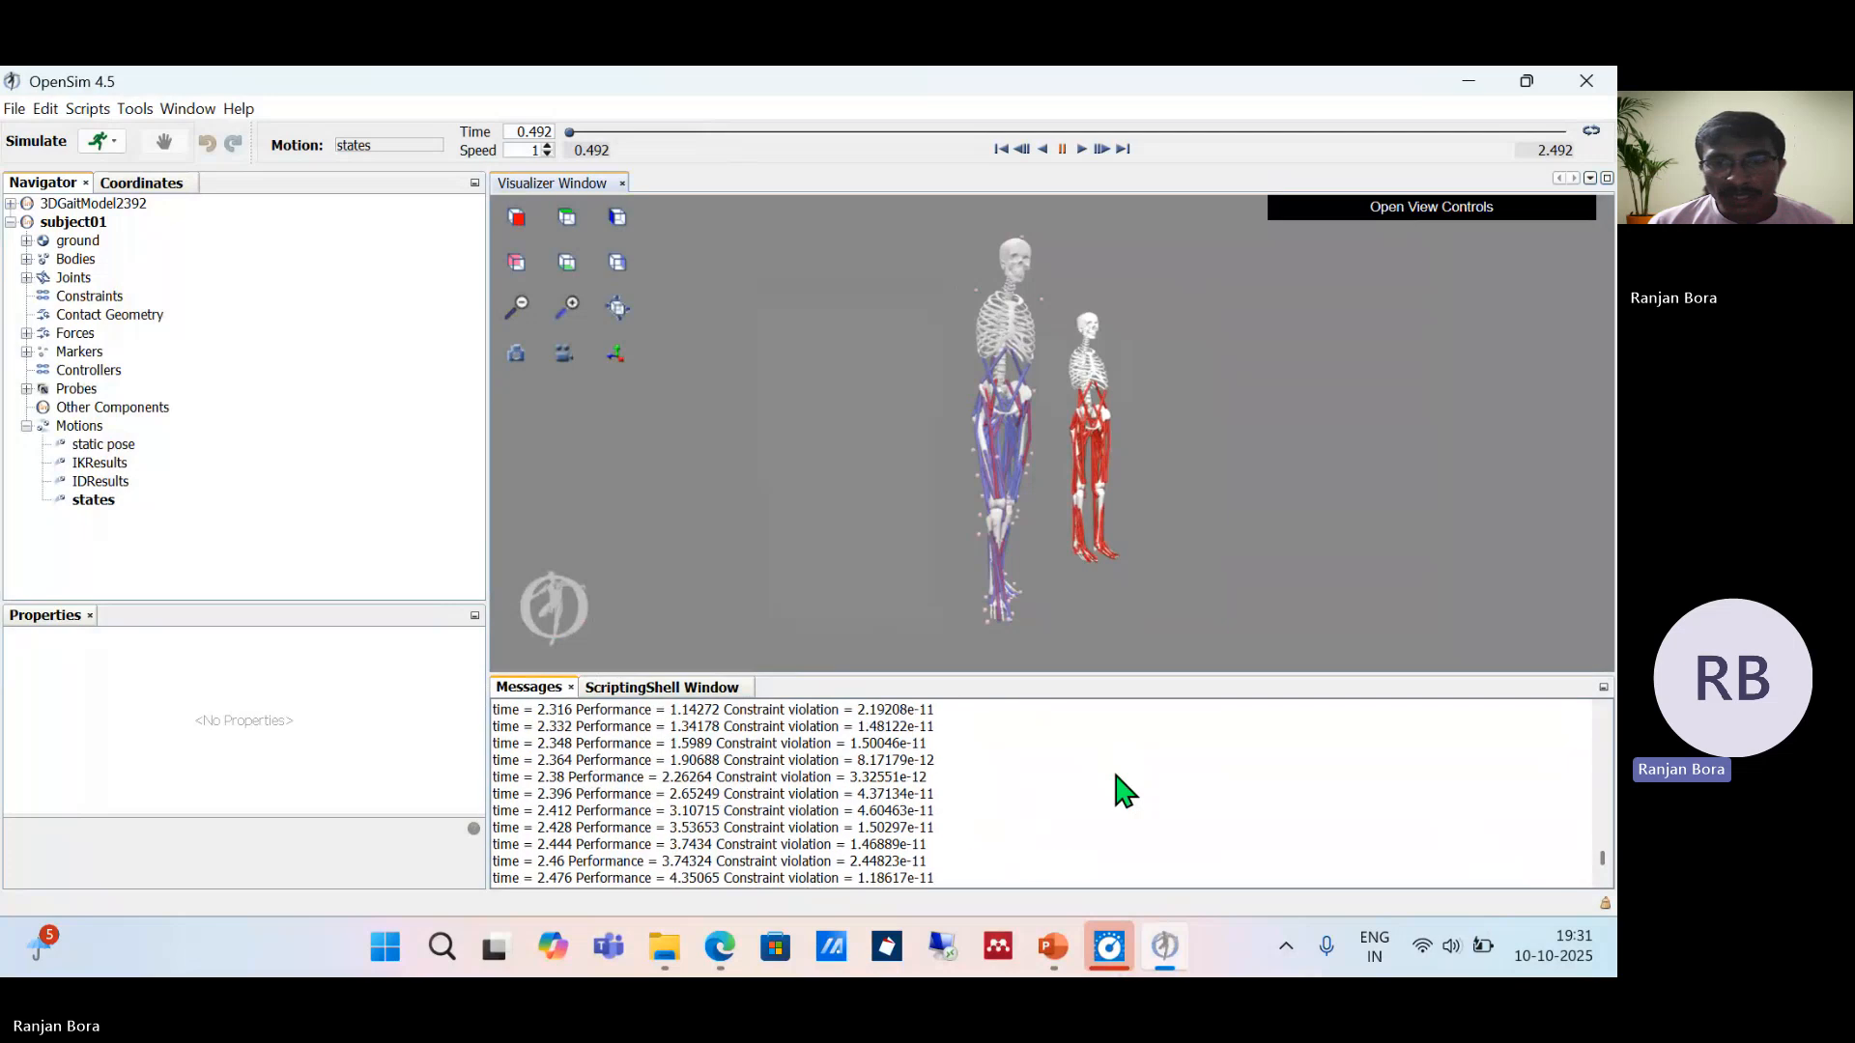
{"action": "scroll", "coordinate": [1115, 775], "scroll_direction": "down", "scroll_amount": 1}
{"action": "scroll", "coordinate": [1115, 775], "scroll_direction": "up", "scroll_amount": 1}
{"action": "scroll", "coordinate": [1116, 775], "scroll_direction": "down", "scroll_amount": 1}
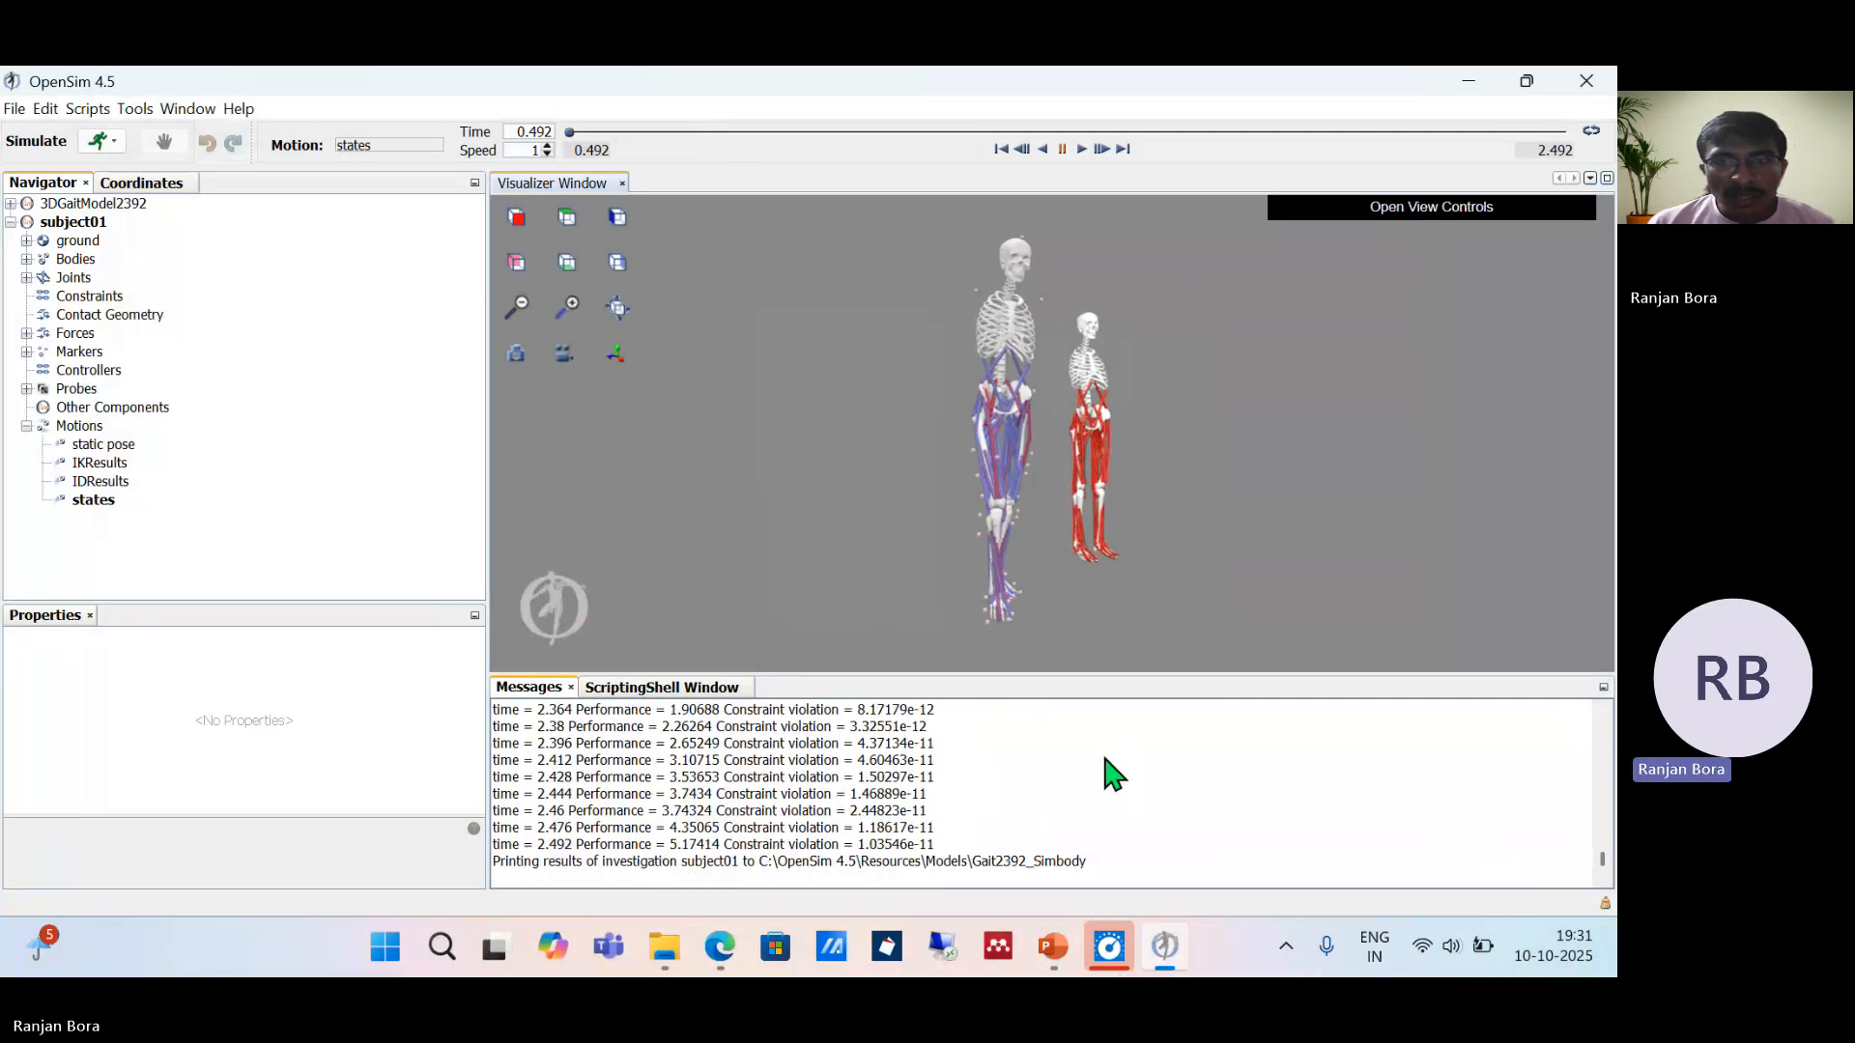
Step: Play the states motion in an enlarged visualizer and examine the muscle activation colours from the side
{"action": "left_click_drag", "start_coordinate": [1059, 529], "coordinate": [1308, 506]}
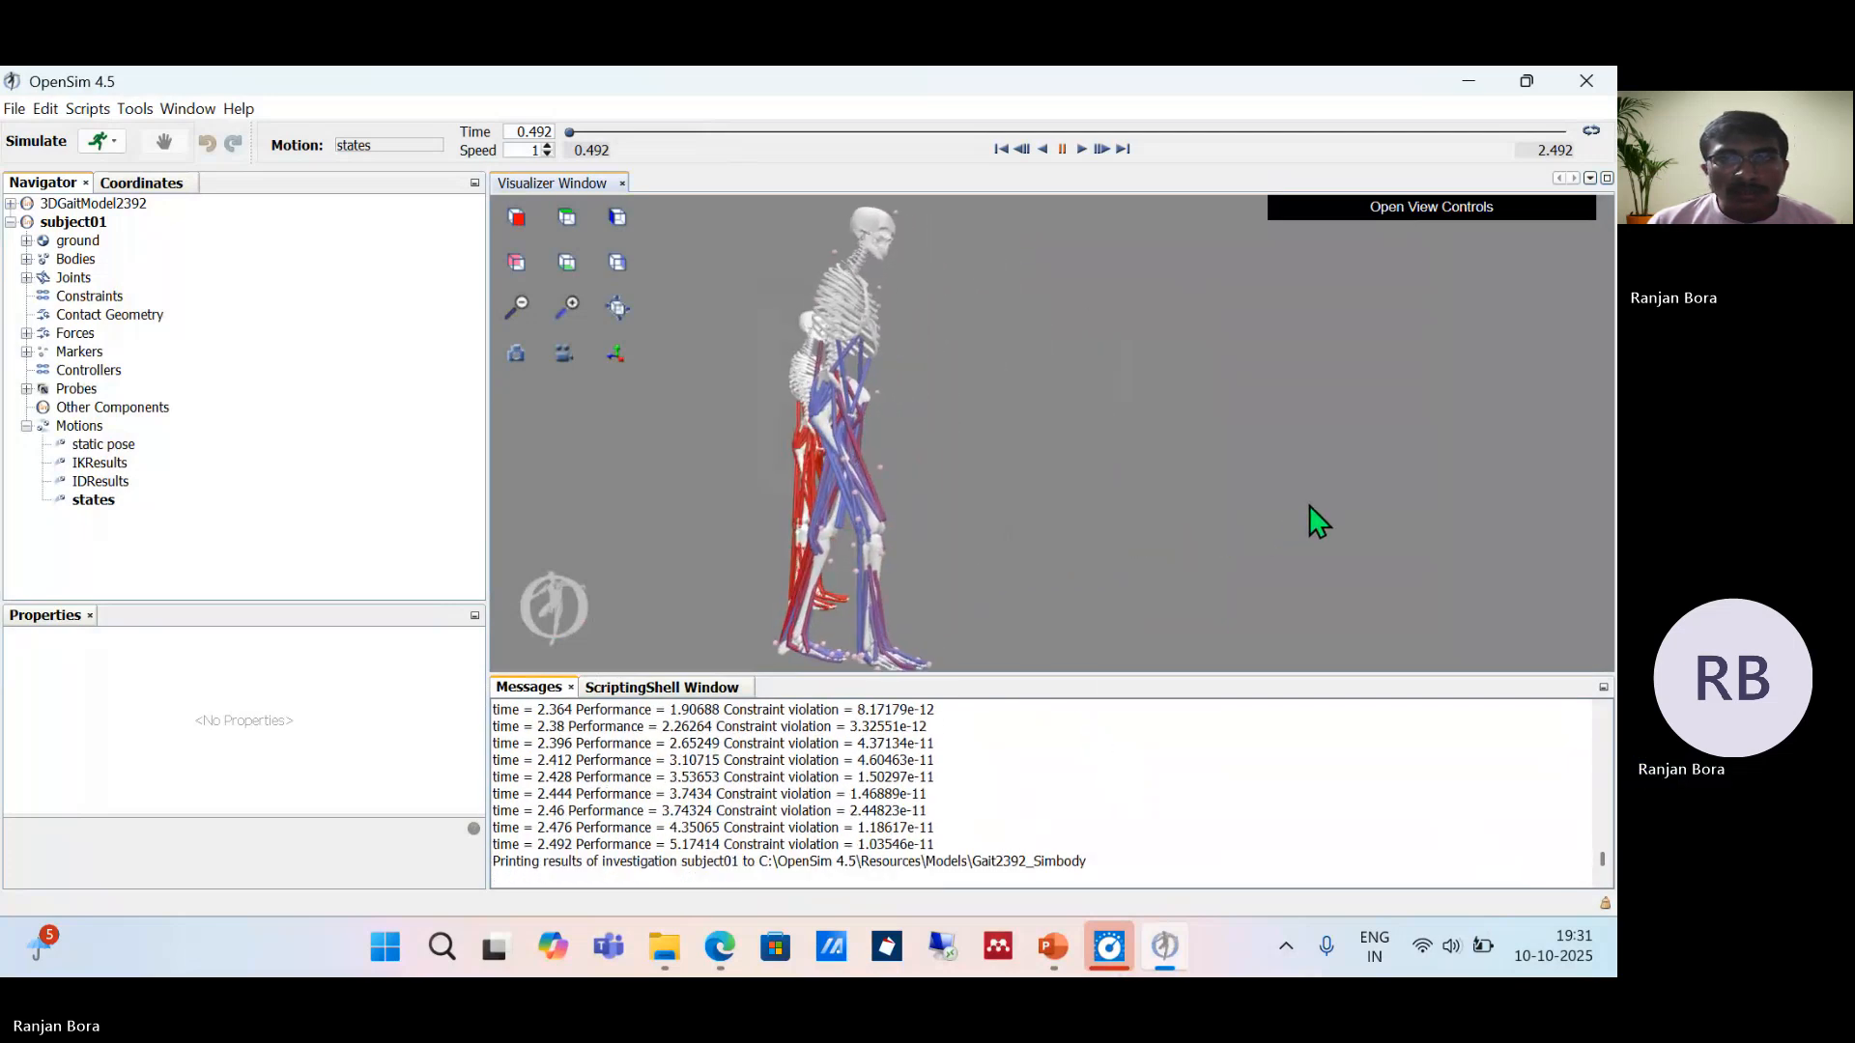
{"action": "left_click", "coordinate": [1081, 148]}
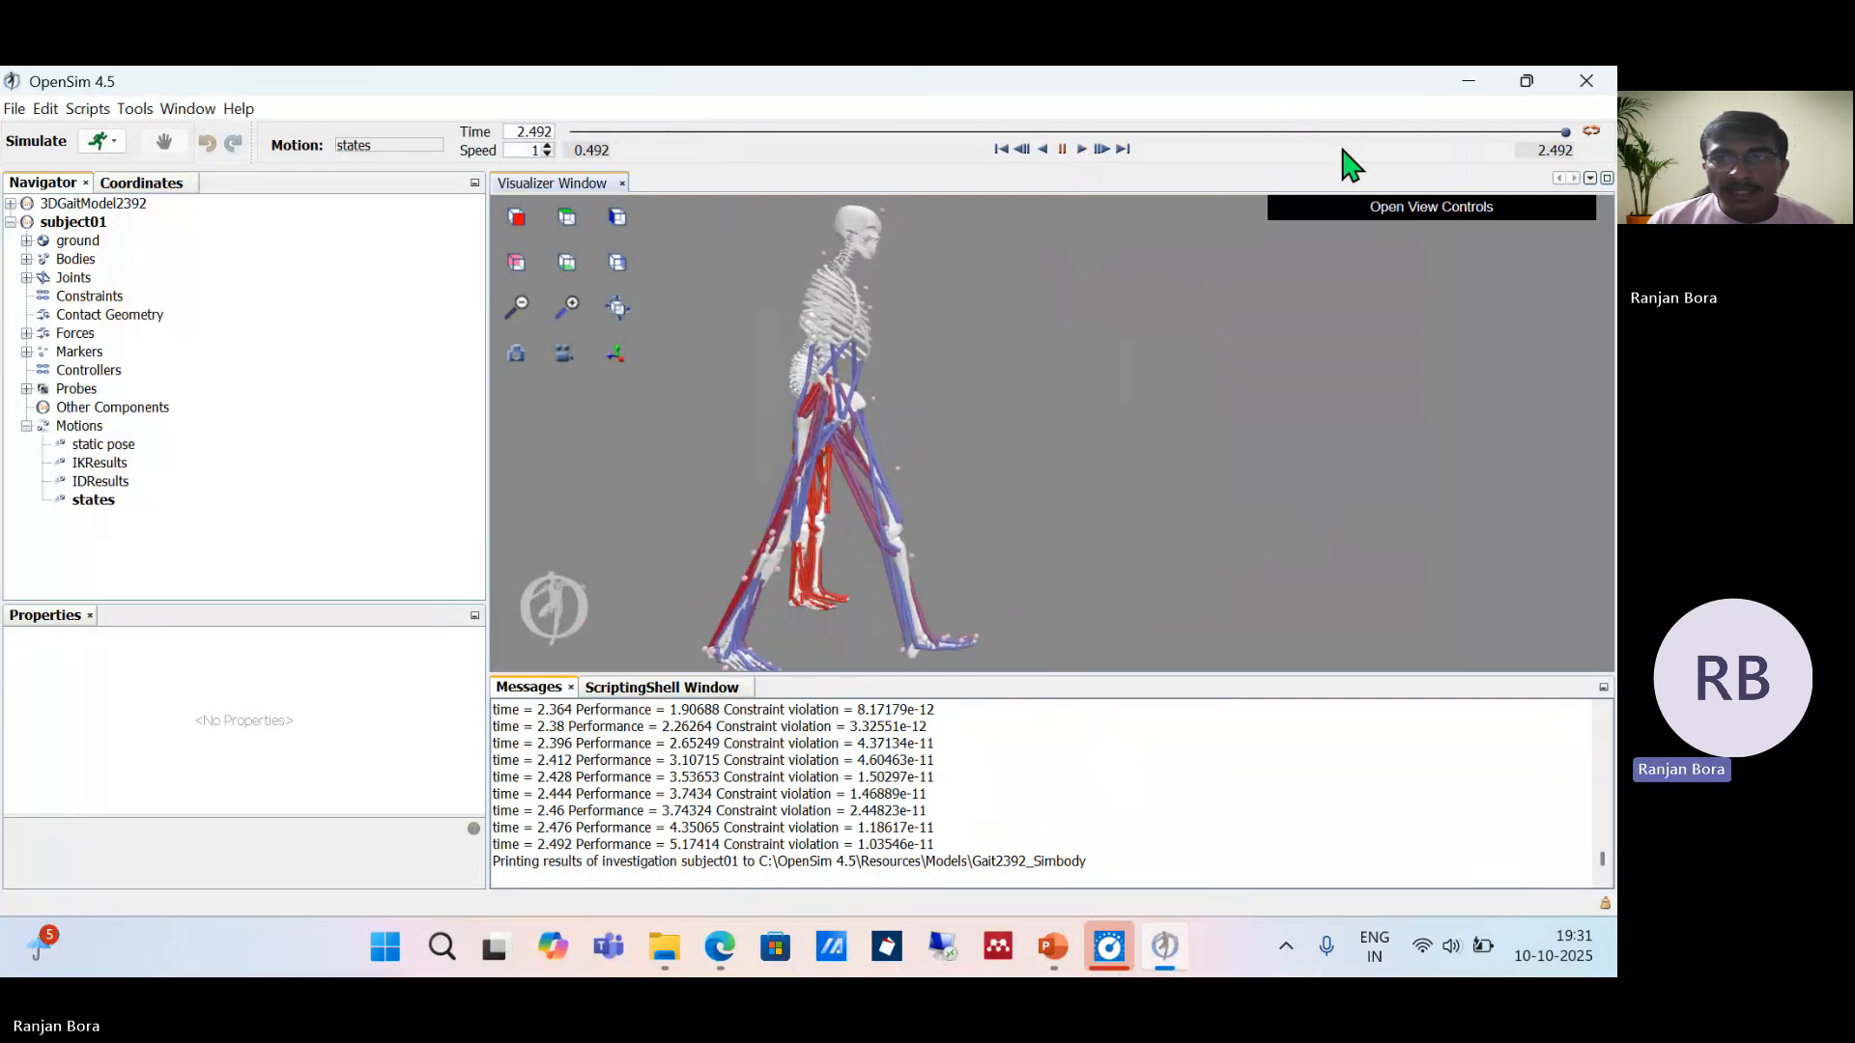
{"action": "left_click", "coordinate": [1081, 149]}
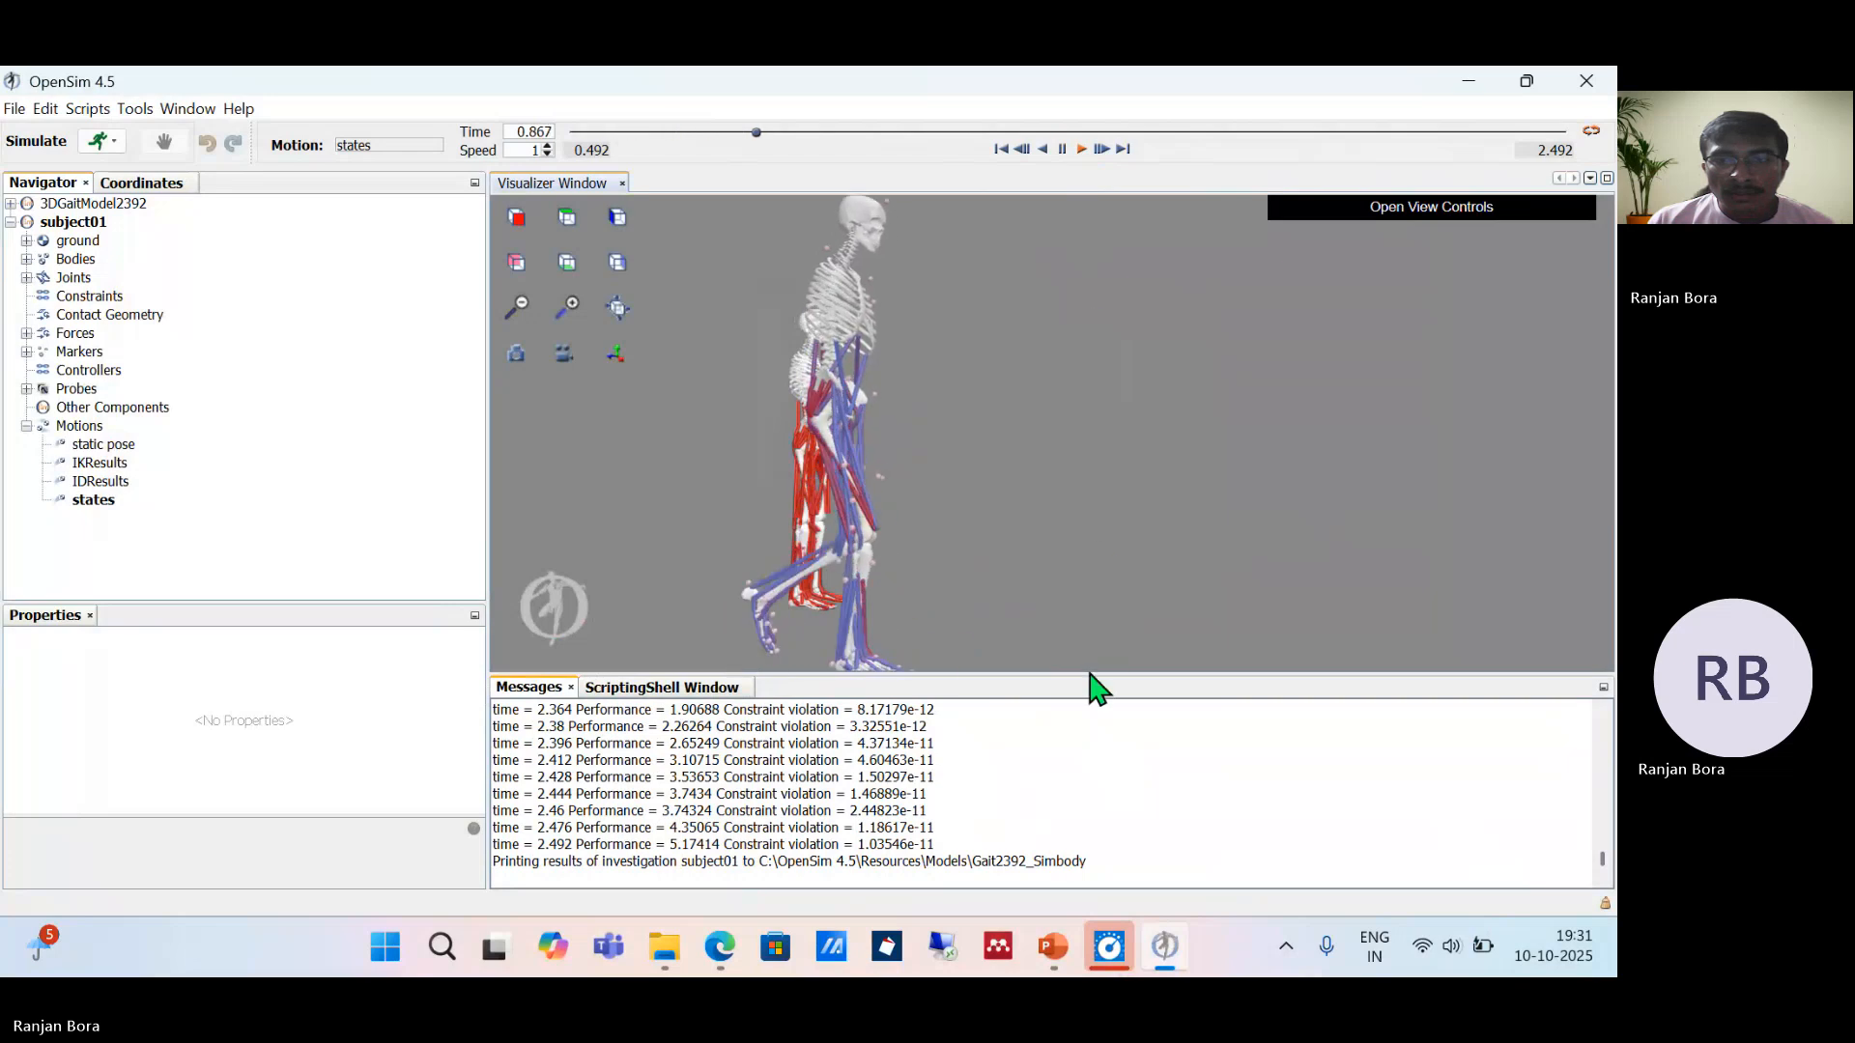
{"action": "left_click_drag", "start_coordinate": [1090, 676], "coordinate": [1093, 815]}
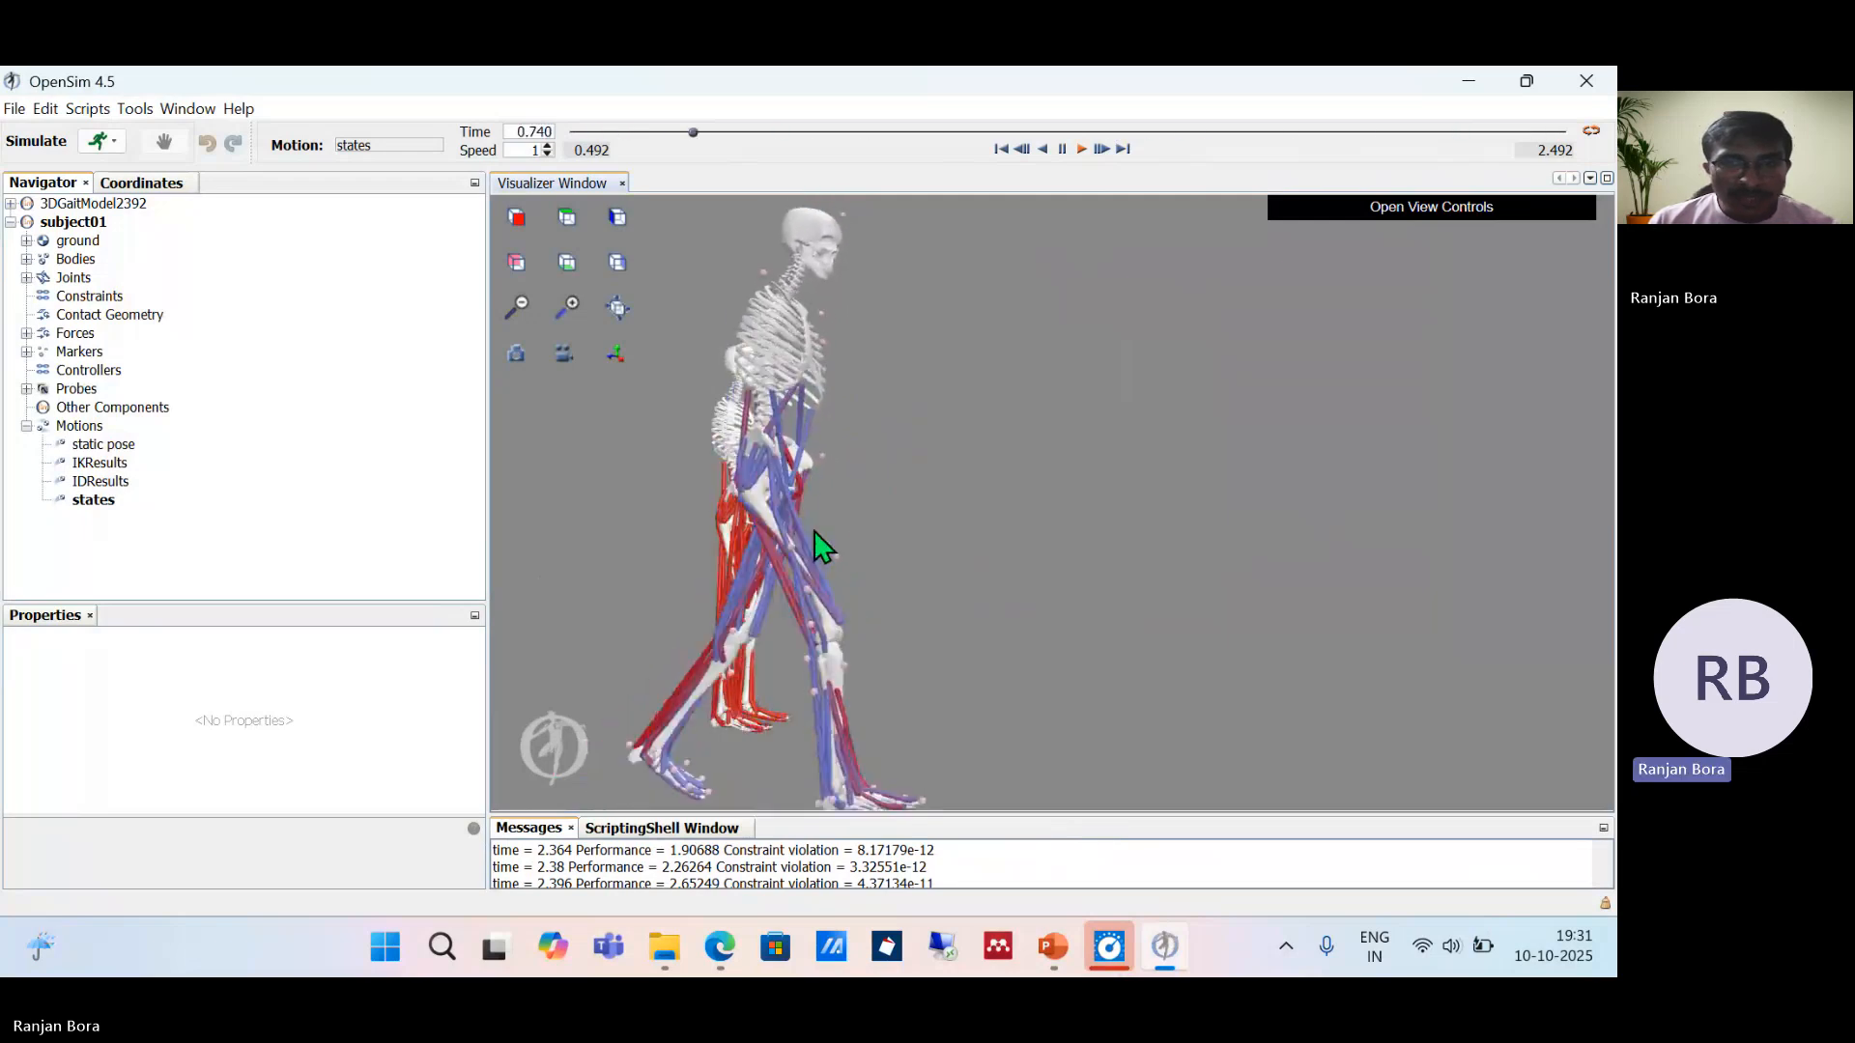
{"action": "left_click_drag", "start_coordinate": [960, 555], "coordinate": [820, 558]}
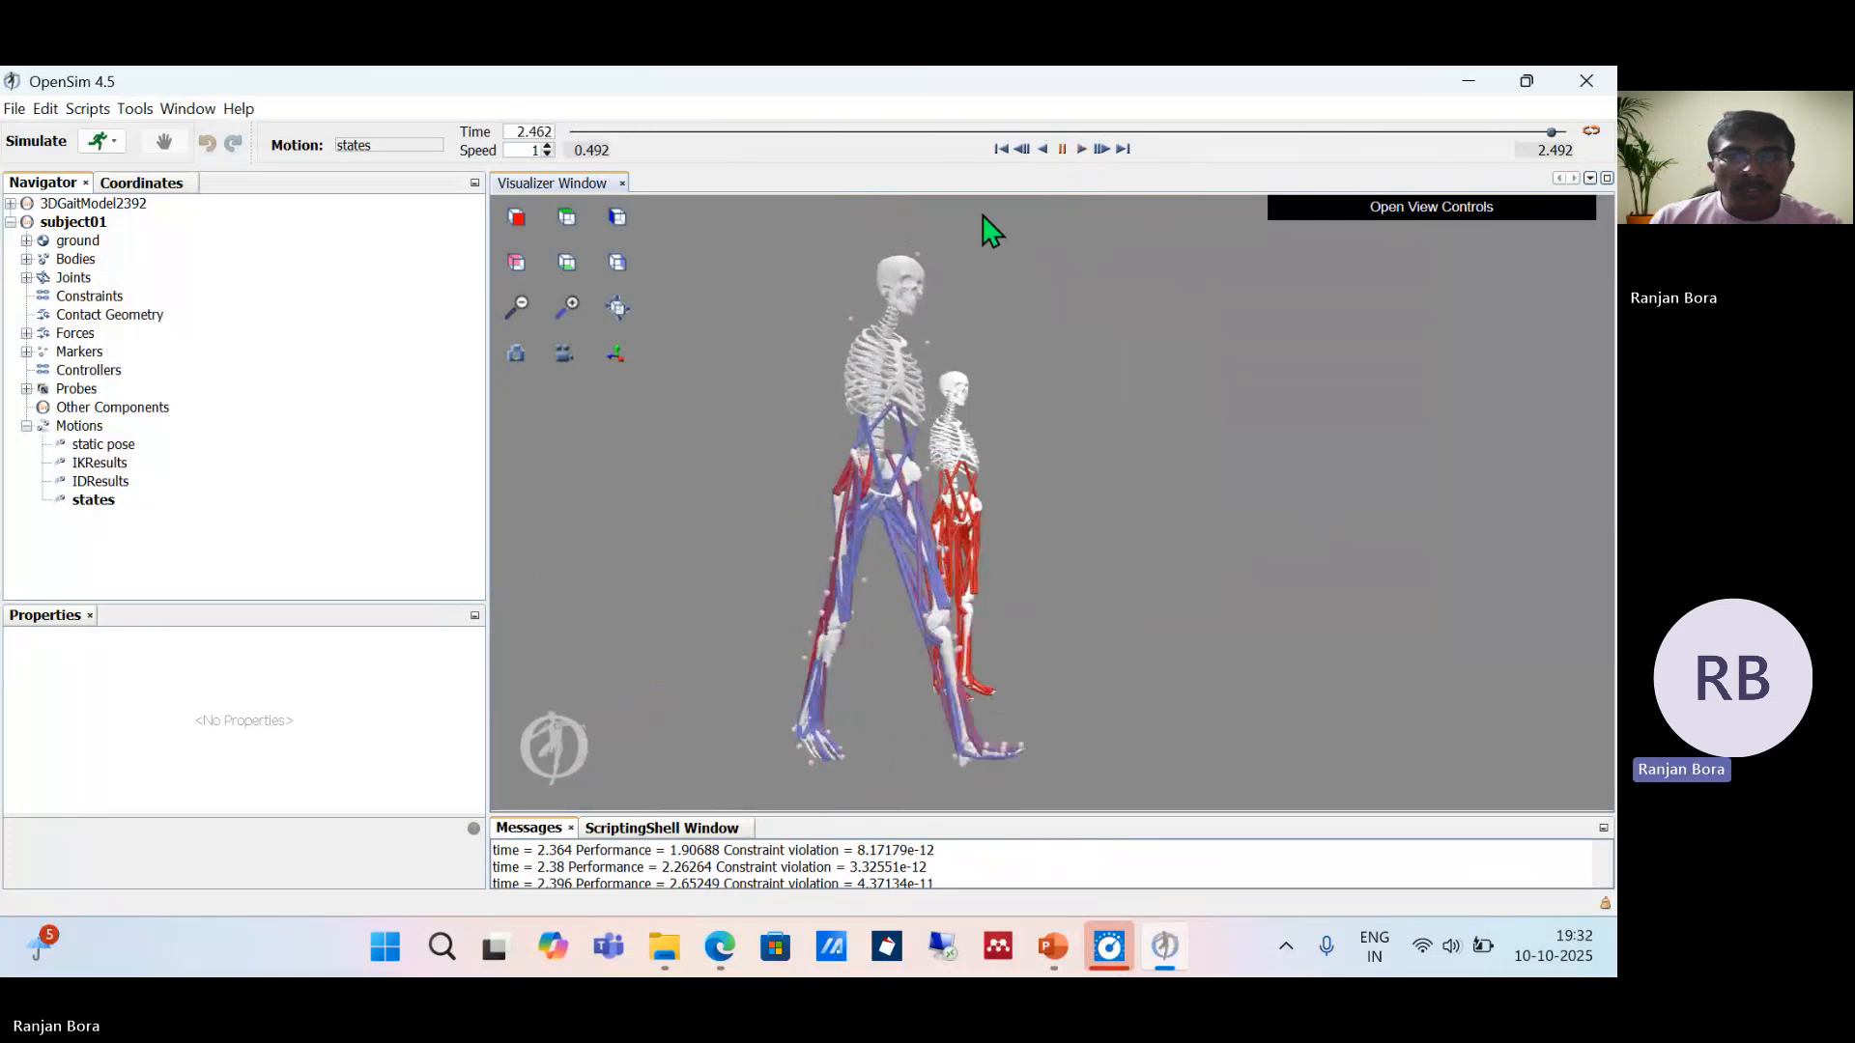
Step: Open a new plotter and load subject01_StaticOptimization_activation.sto as the source of the Y quantity
{"action": "left_click", "coordinate": [135, 108]}
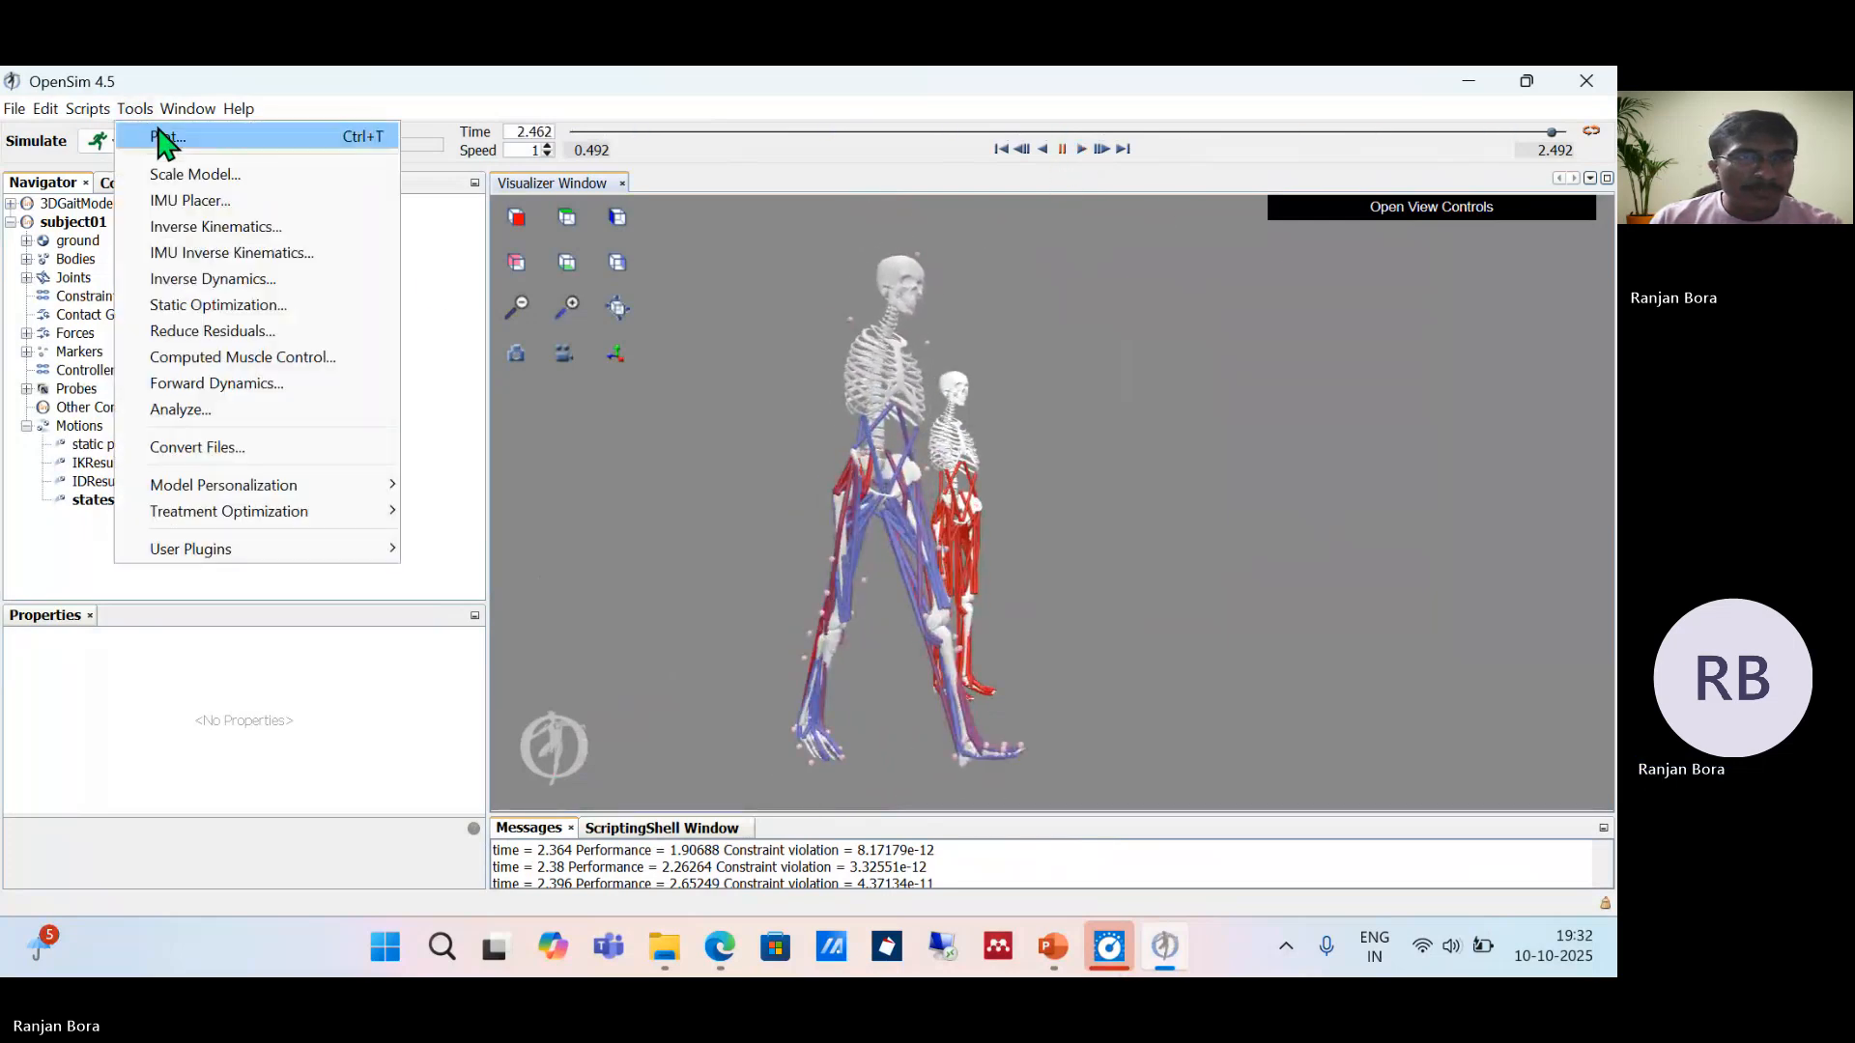
{"action": "left_click", "coordinate": [206, 140]}
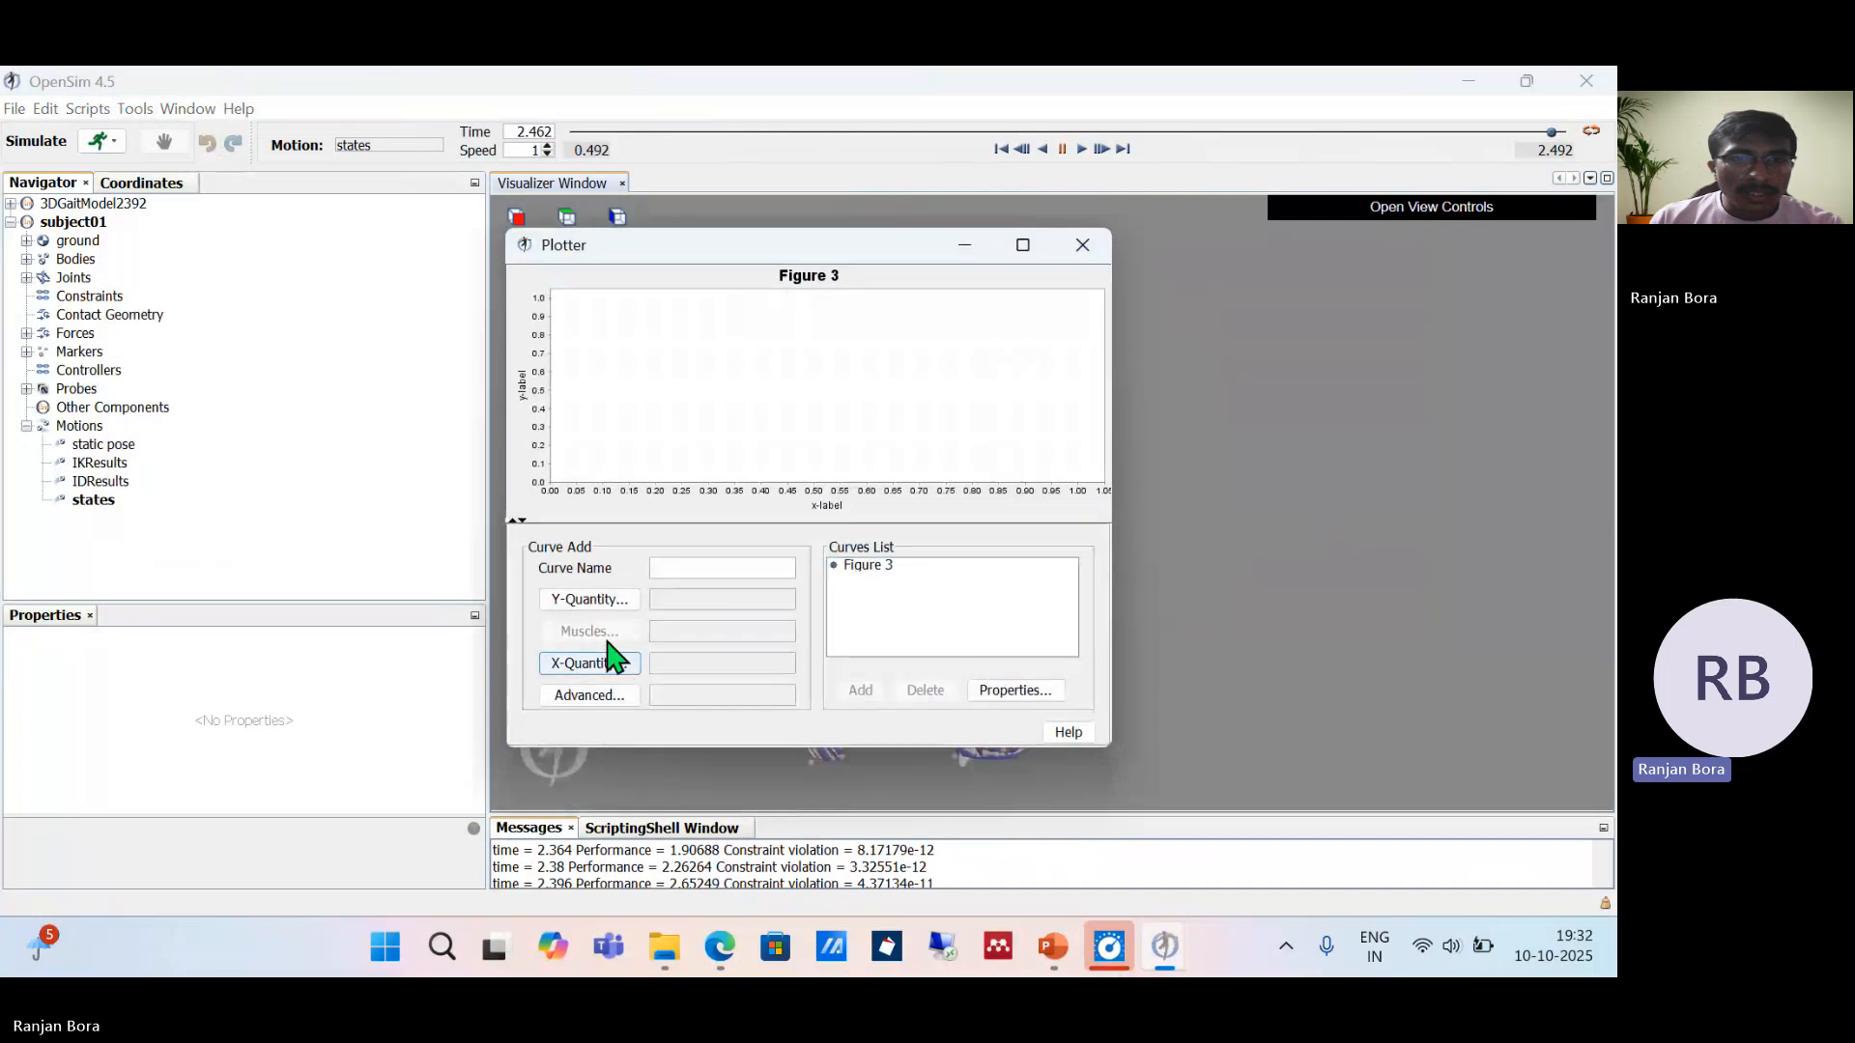
{"action": "left_click", "coordinate": [600, 605]}
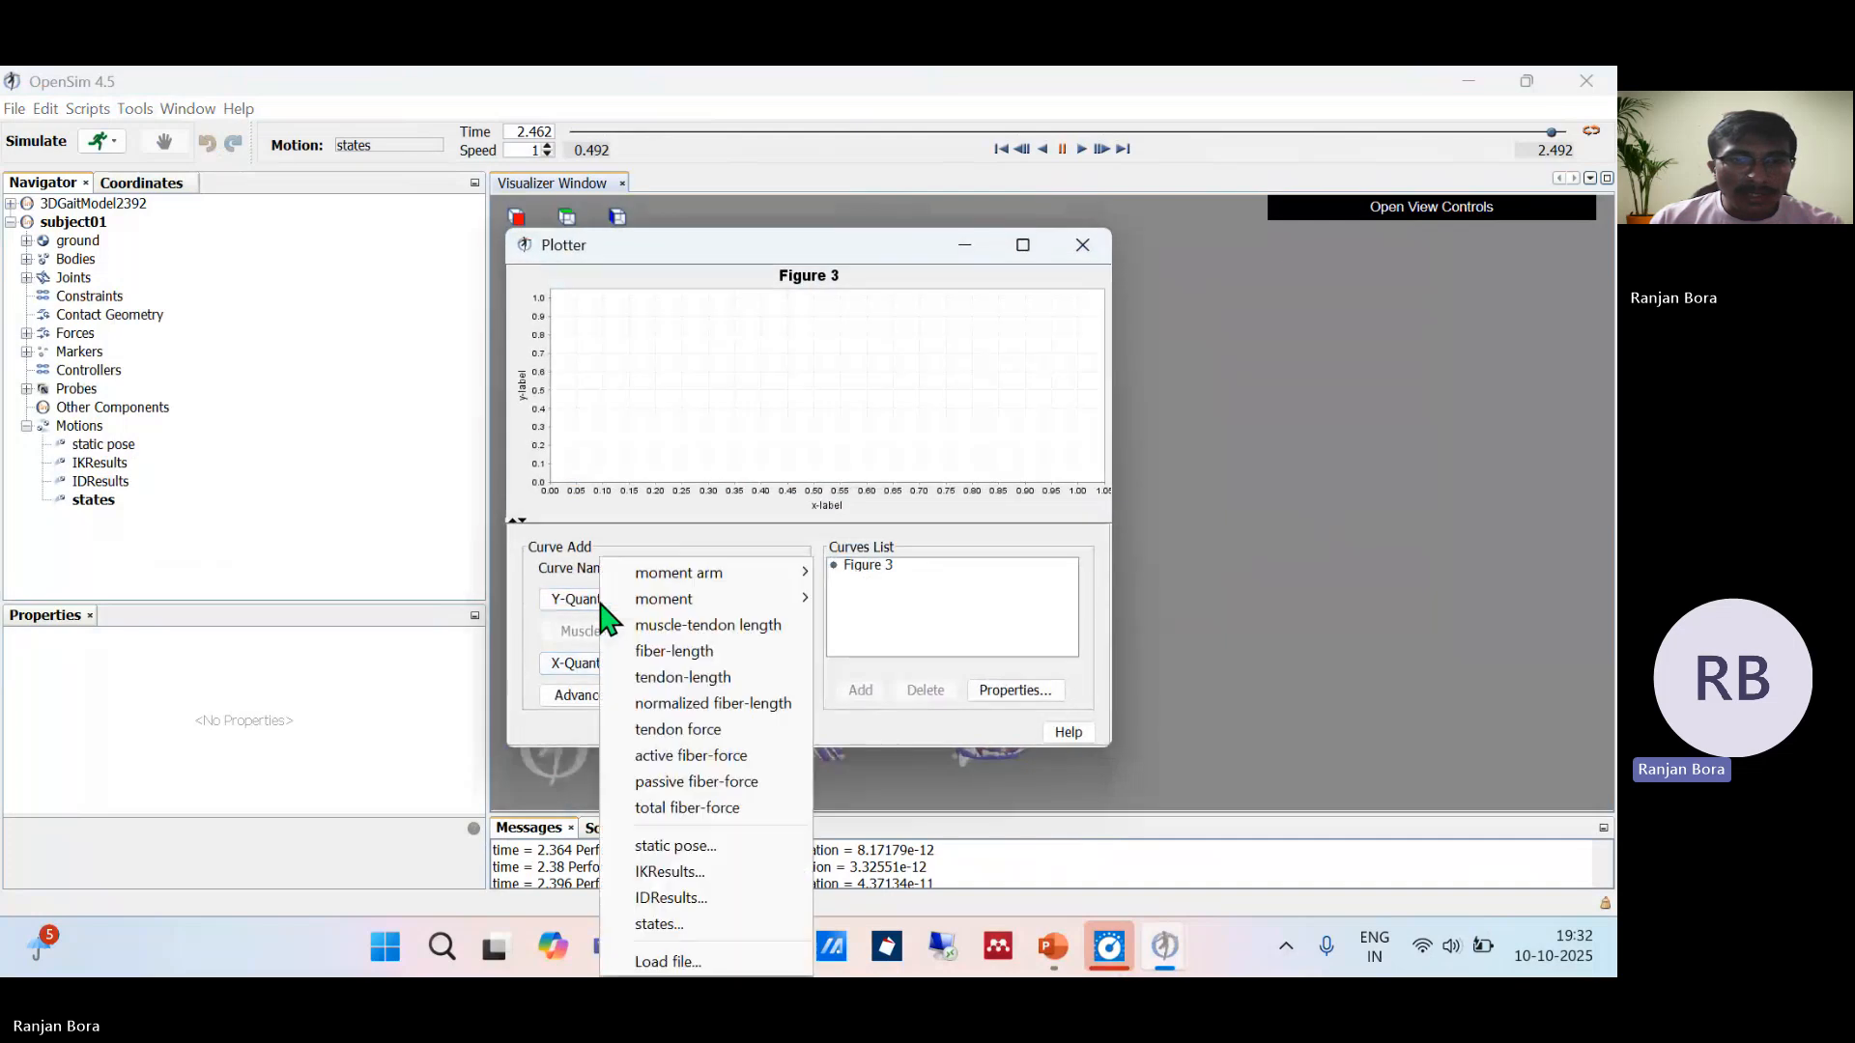
{"action": "left_click", "coordinate": [677, 961]}
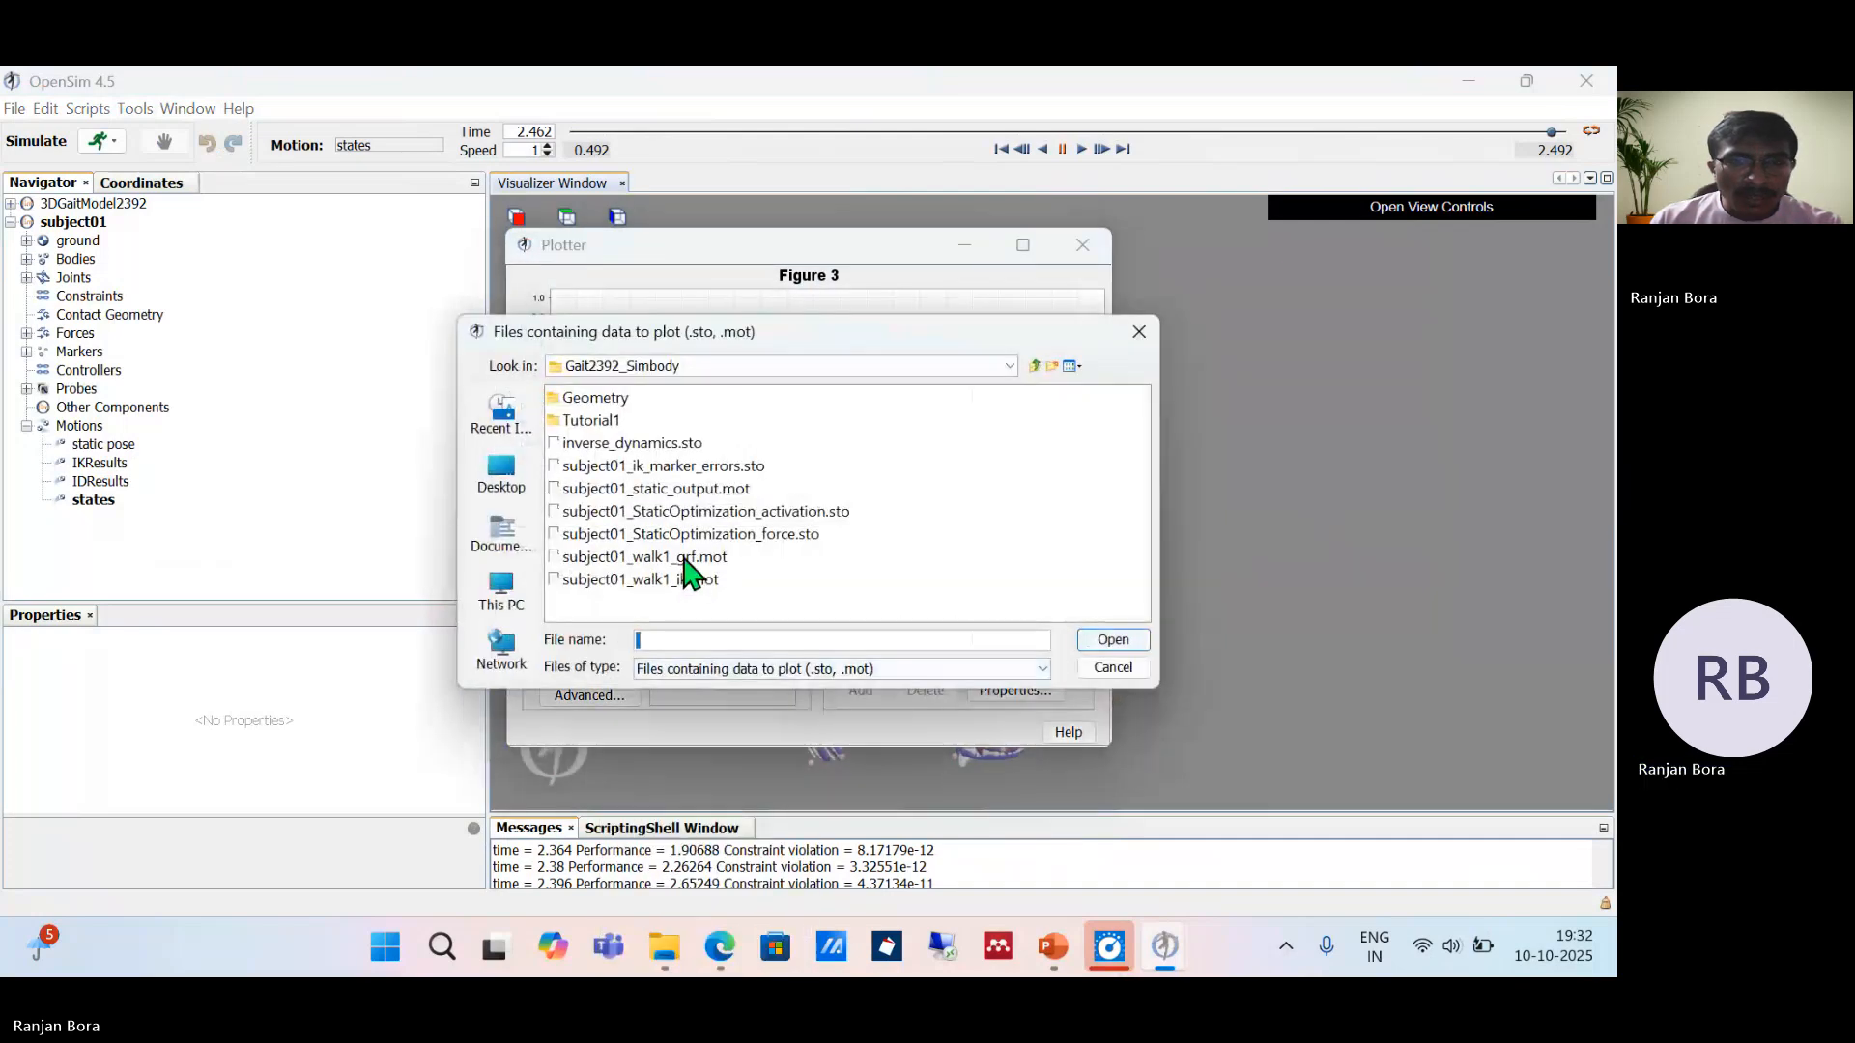
{"action": "left_click", "coordinate": [702, 512]}
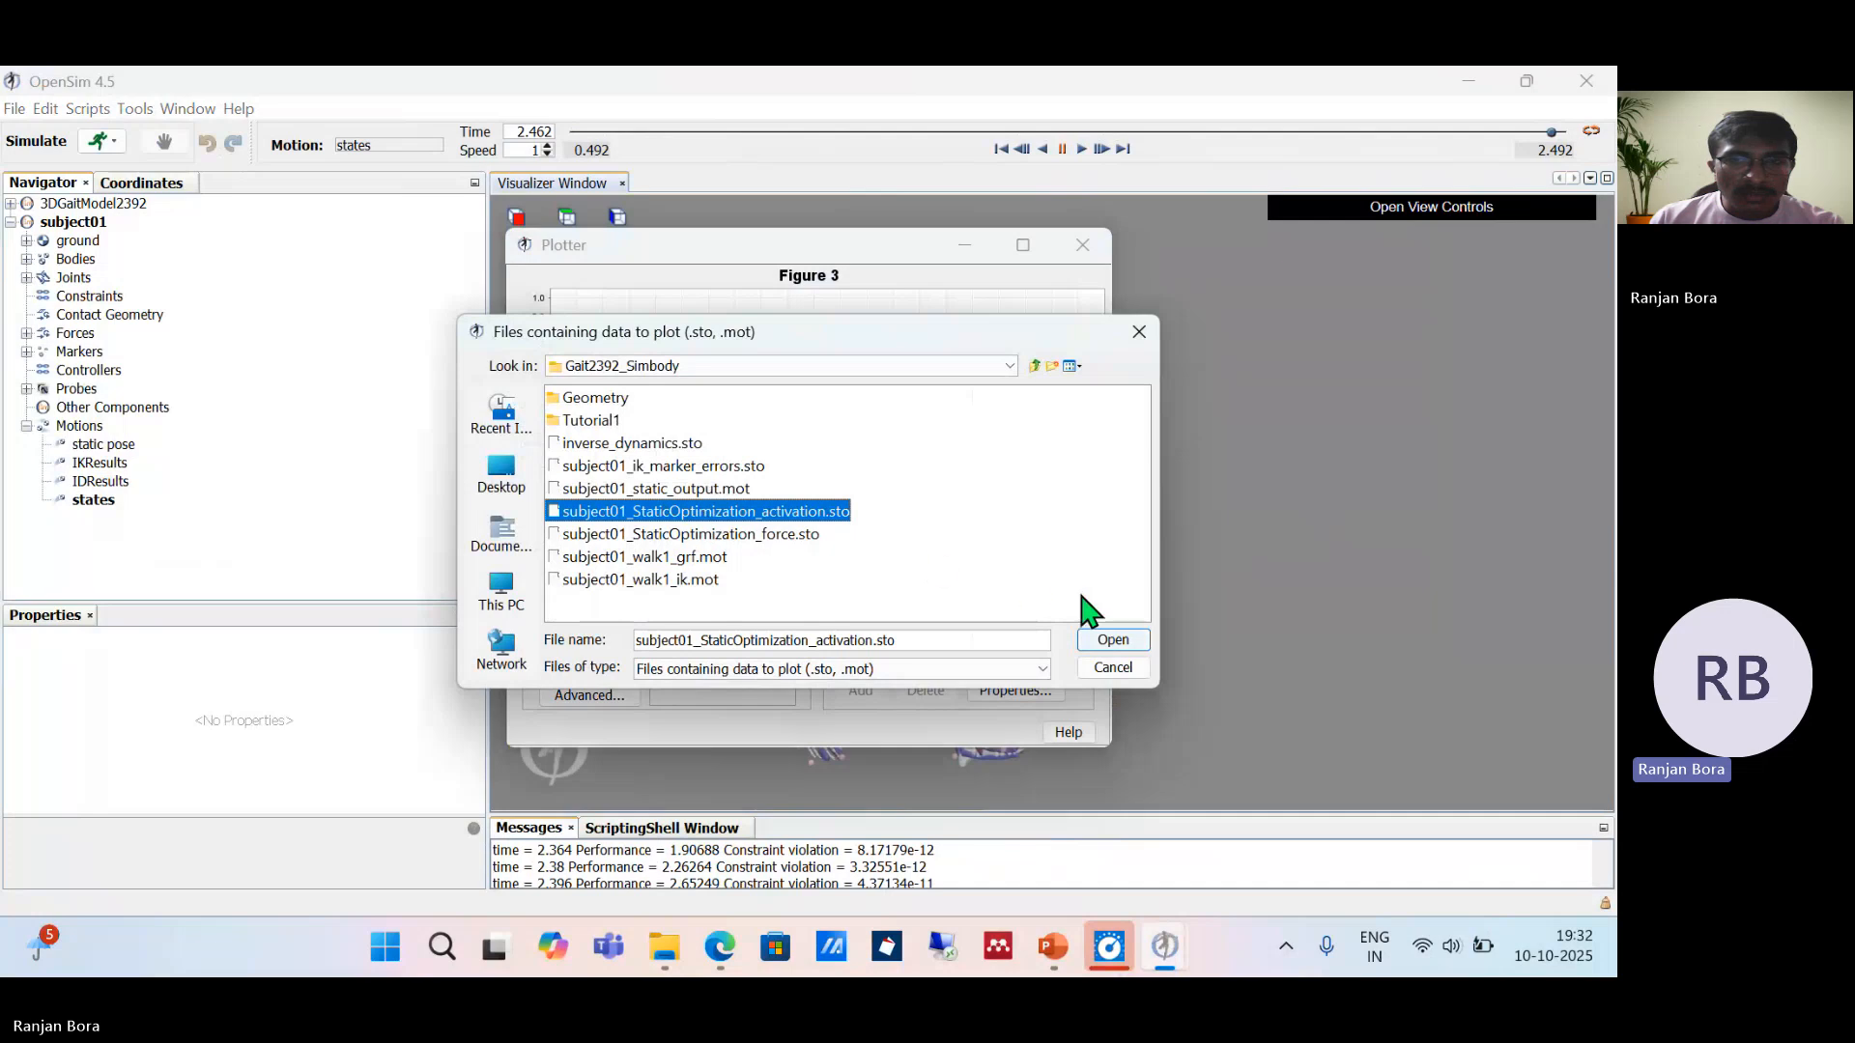
{"action": "left_click", "coordinate": [1113, 640]}
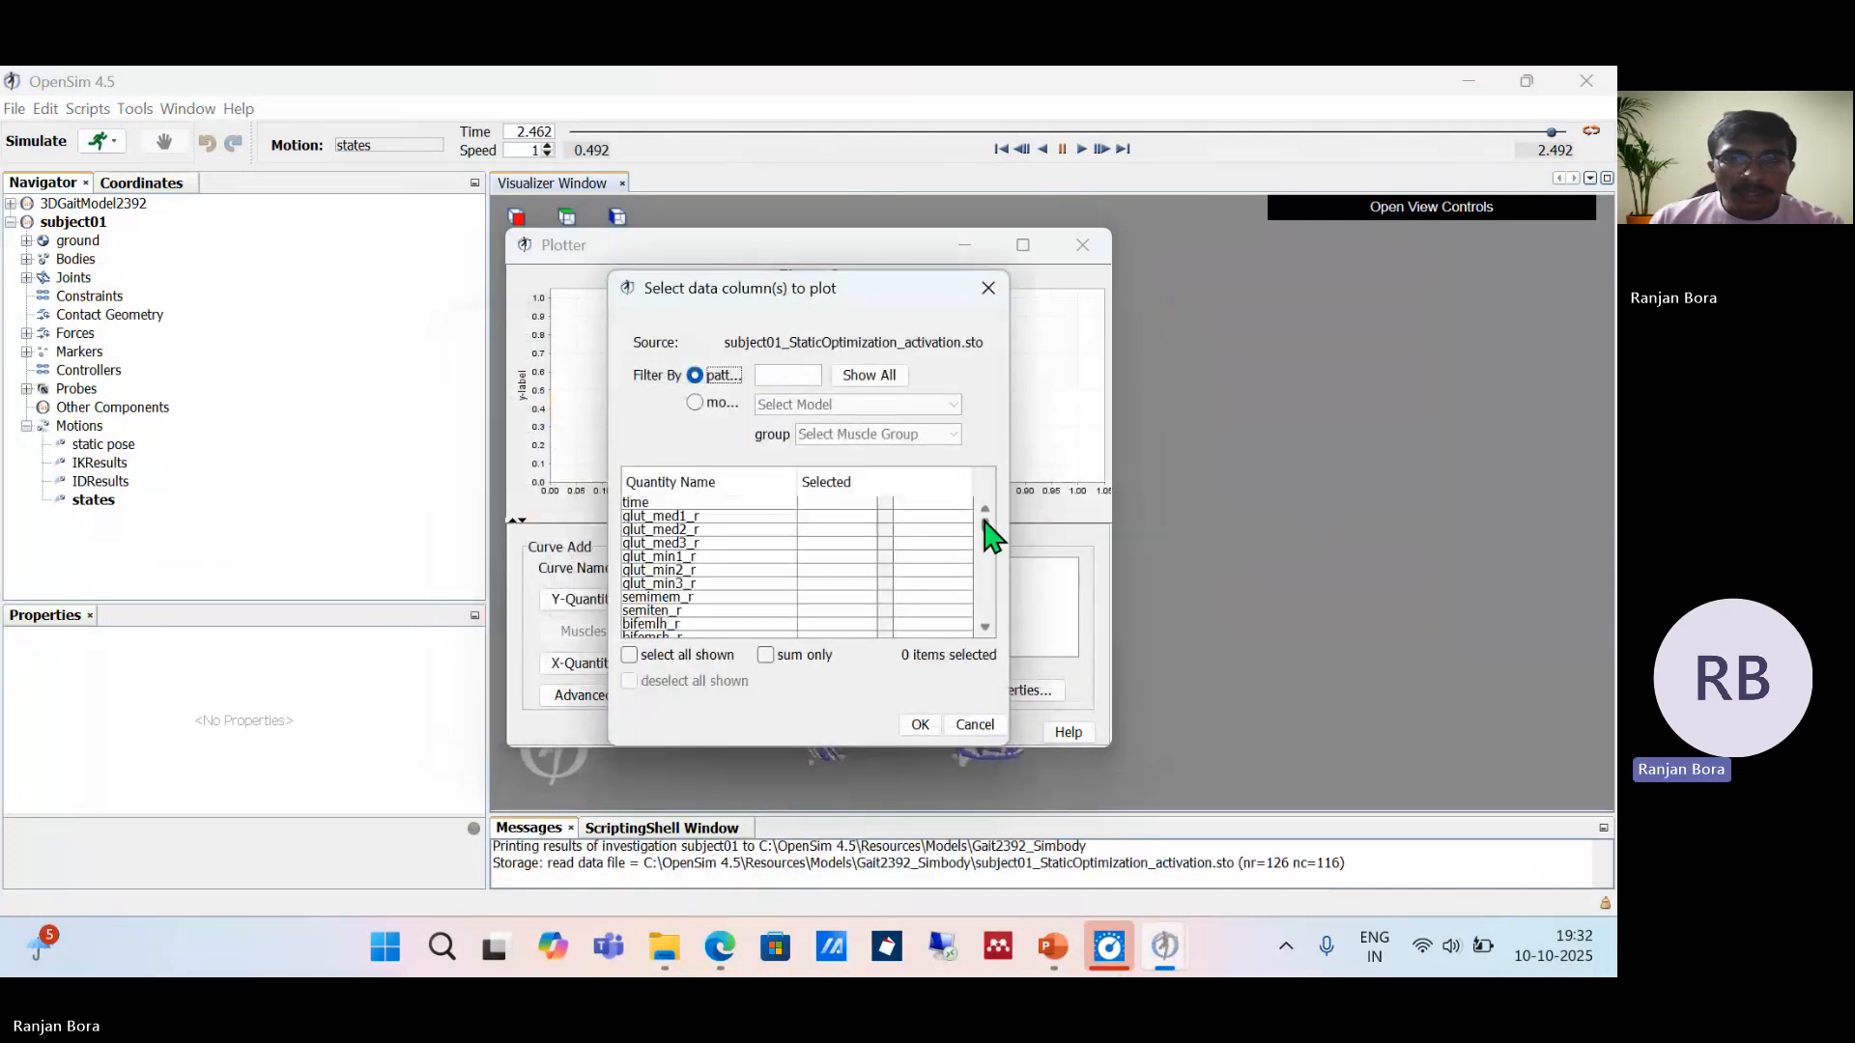
Step: Choose the glut_med1_l and glut_med1_r activations as the Y quantities to plot
{"action": "left_click_drag", "start_coordinate": [981, 519], "coordinate": [986, 560]}
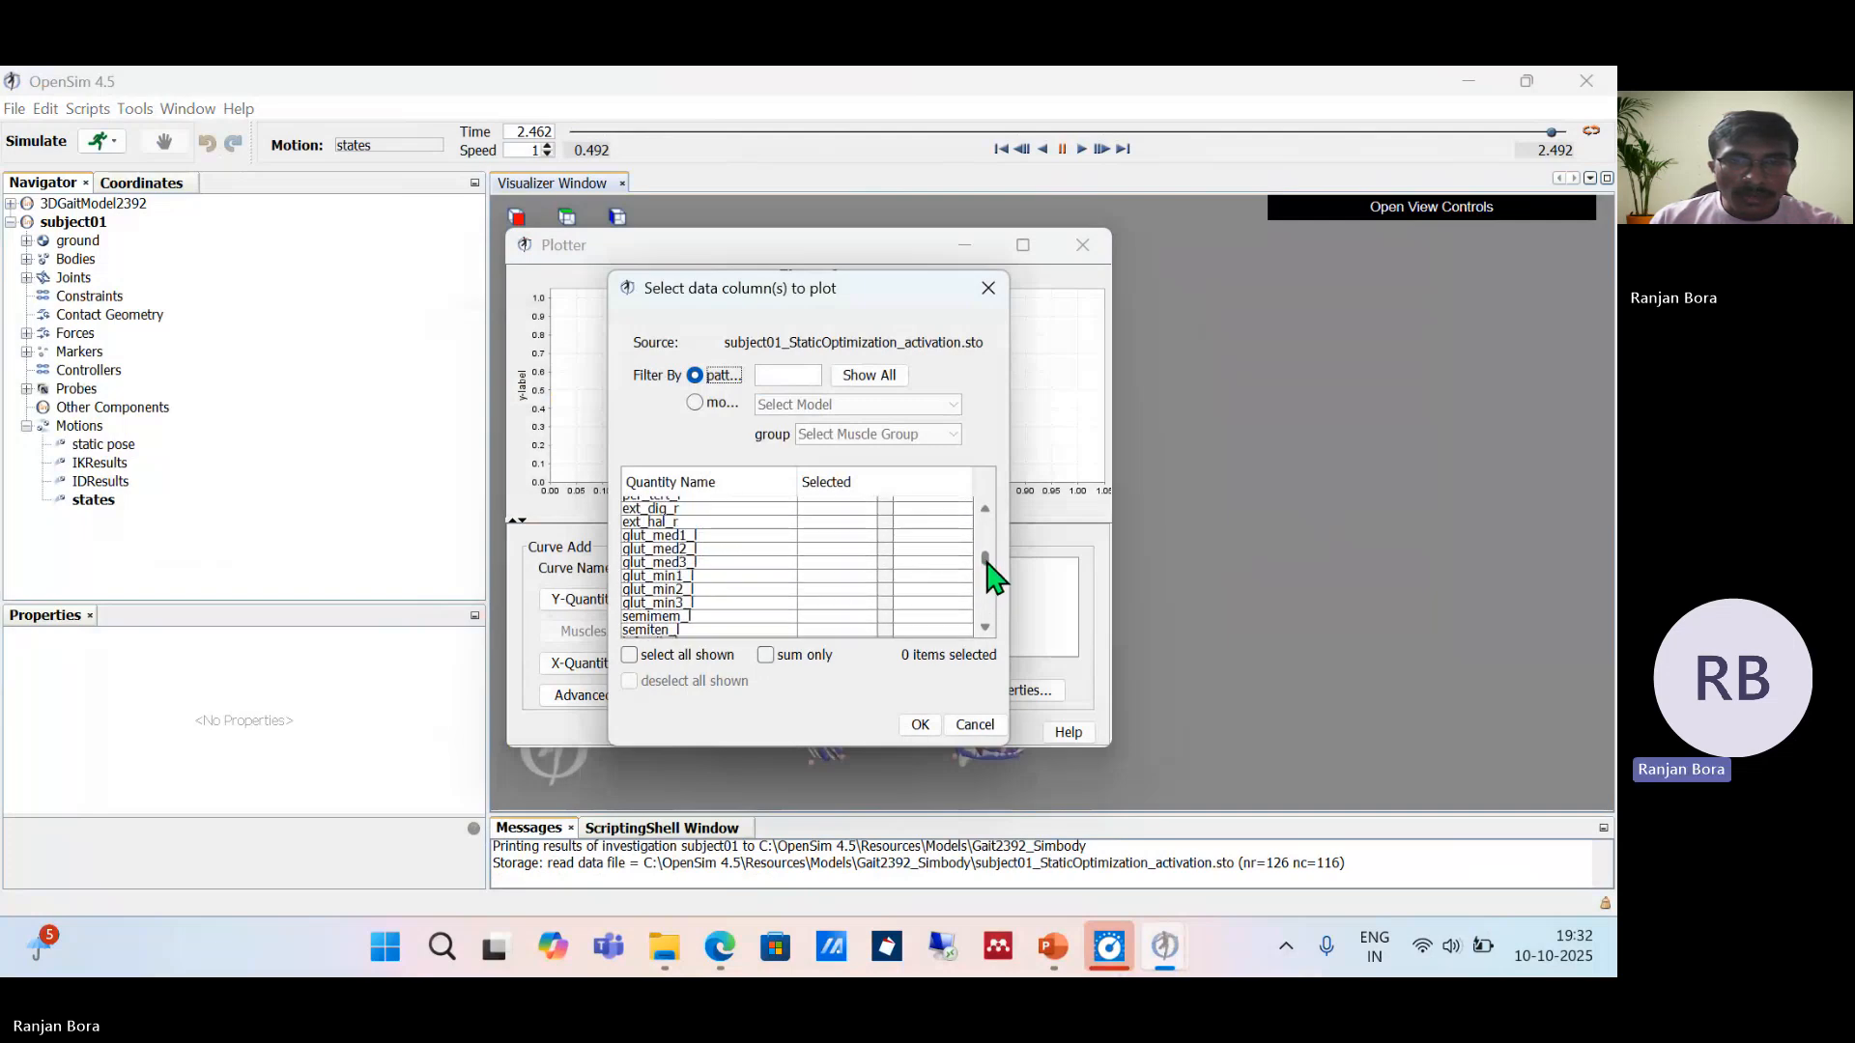
{"action": "left_click", "coordinate": [886, 537]}
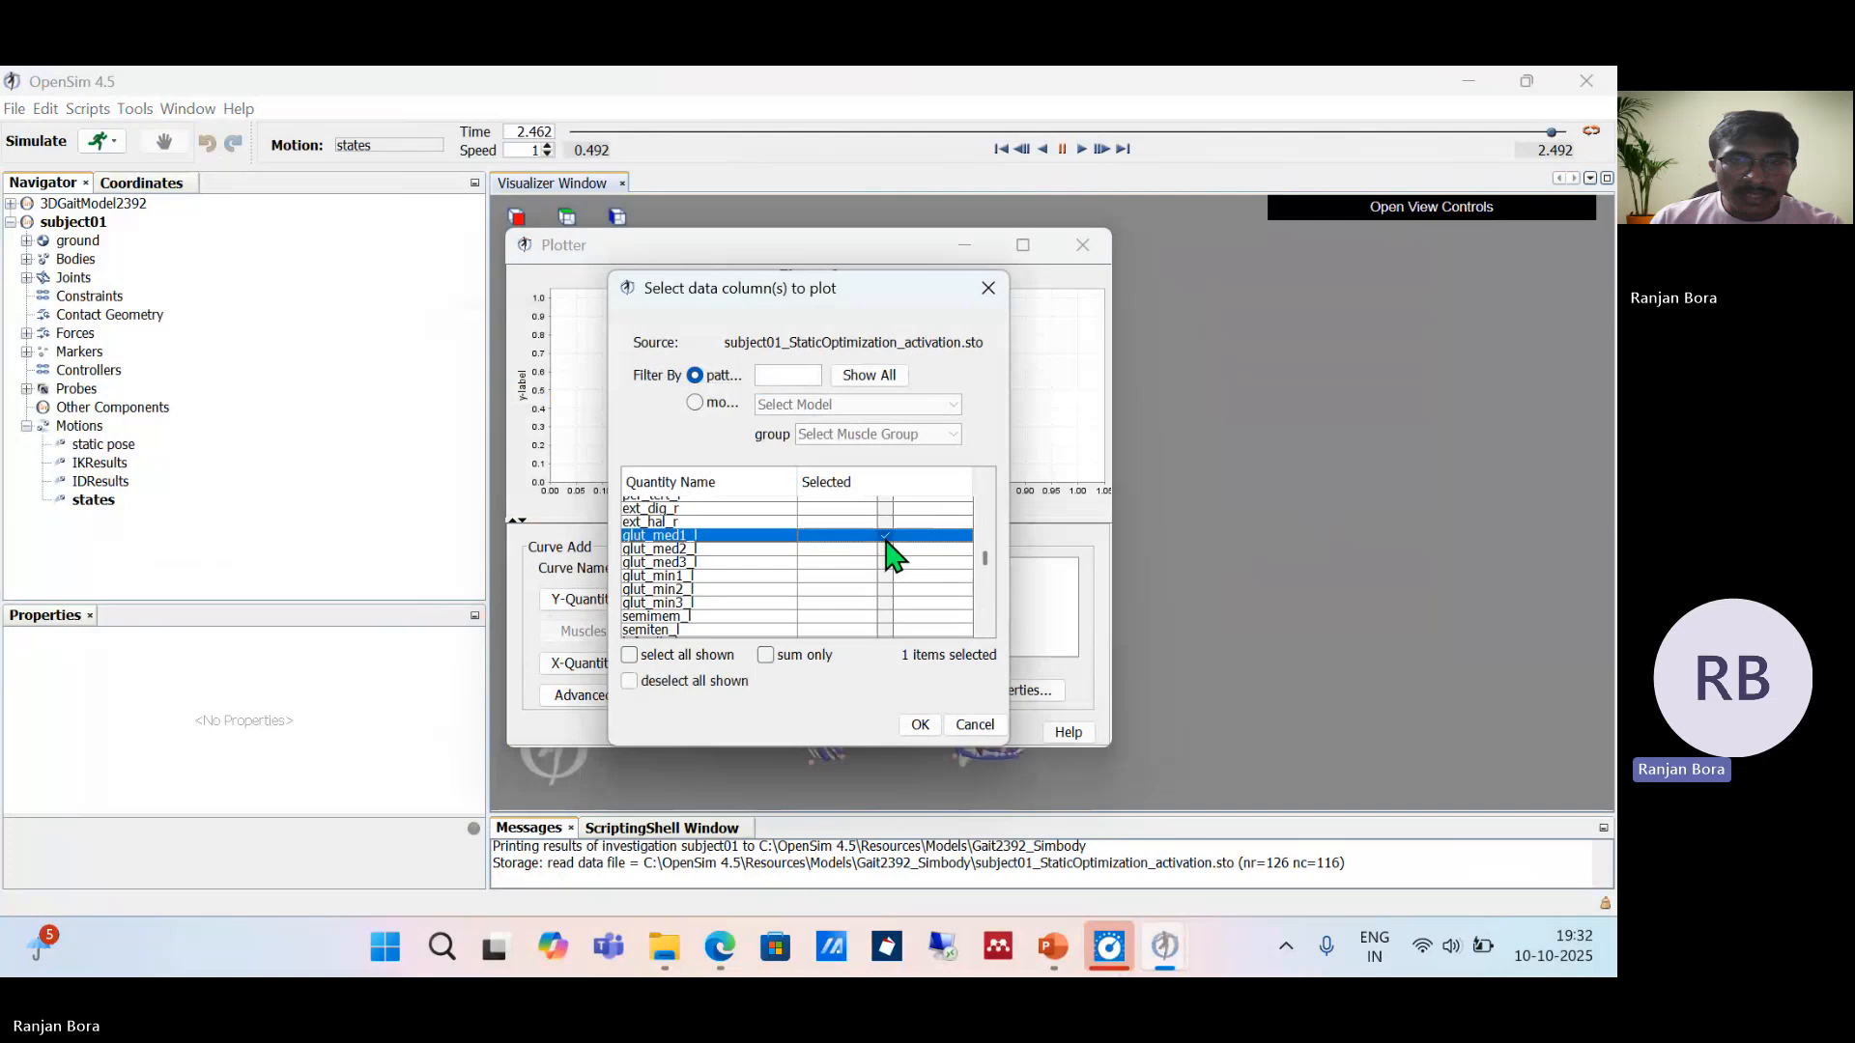
{"action": "left_click", "coordinate": [985, 506]}
{"action": "left_click", "coordinate": [986, 506]}
{"action": "left_click", "coordinate": [986, 506]}
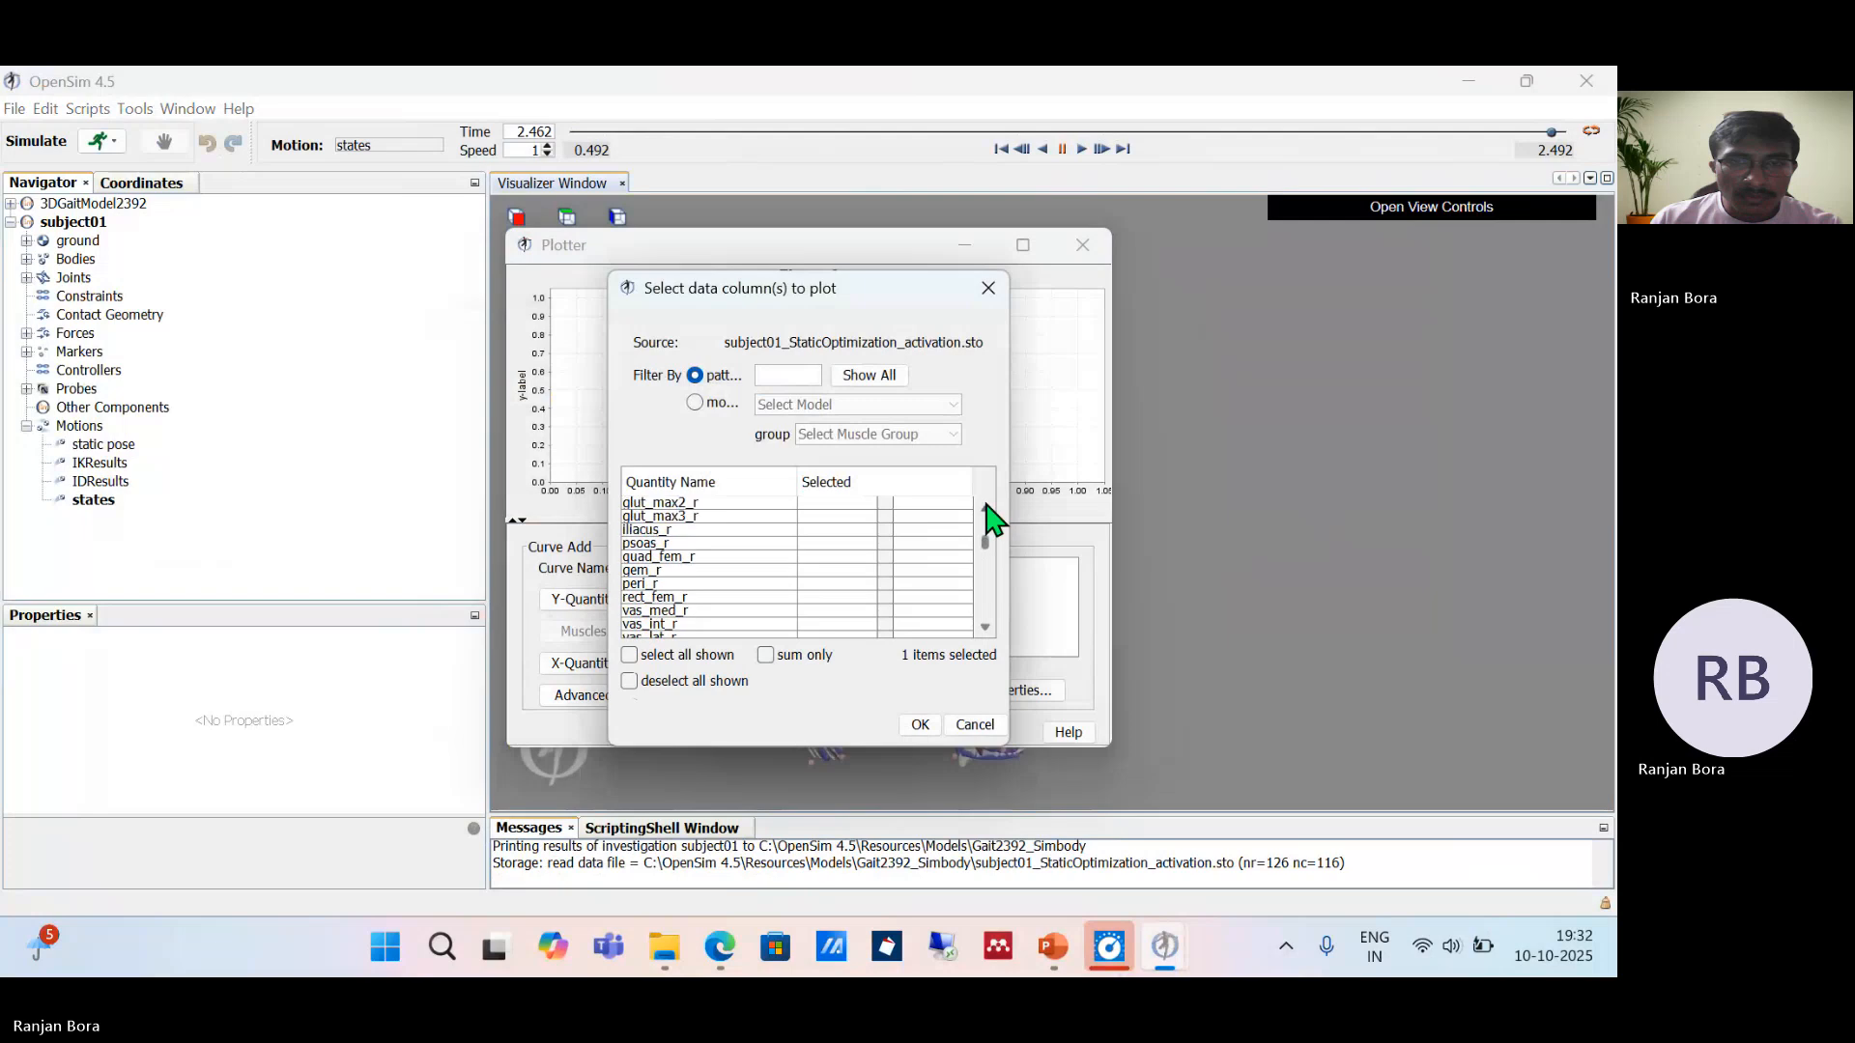
{"action": "left_click", "coordinate": [985, 507]}
{"action": "scroll", "coordinate": [986, 512], "scroll_direction": "up", "scroll_amount": 4}
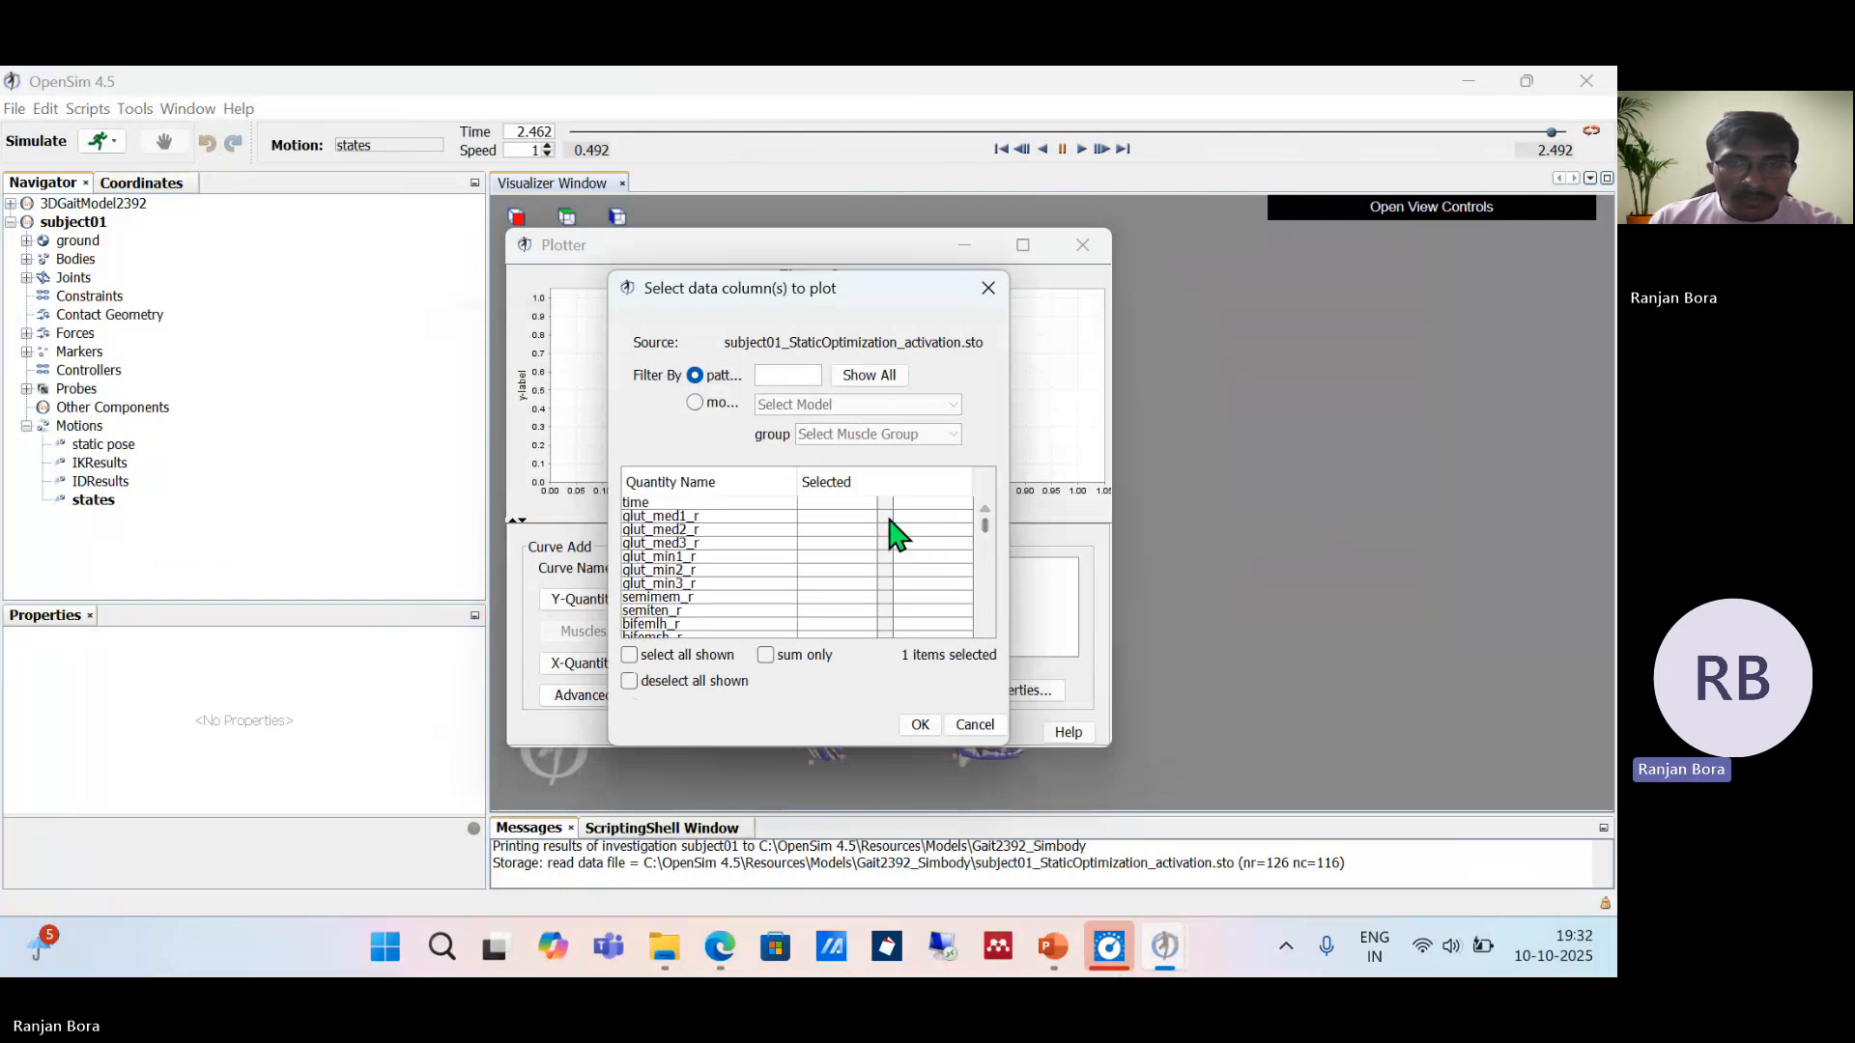
{"action": "left_click", "coordinate": [919, 725]}
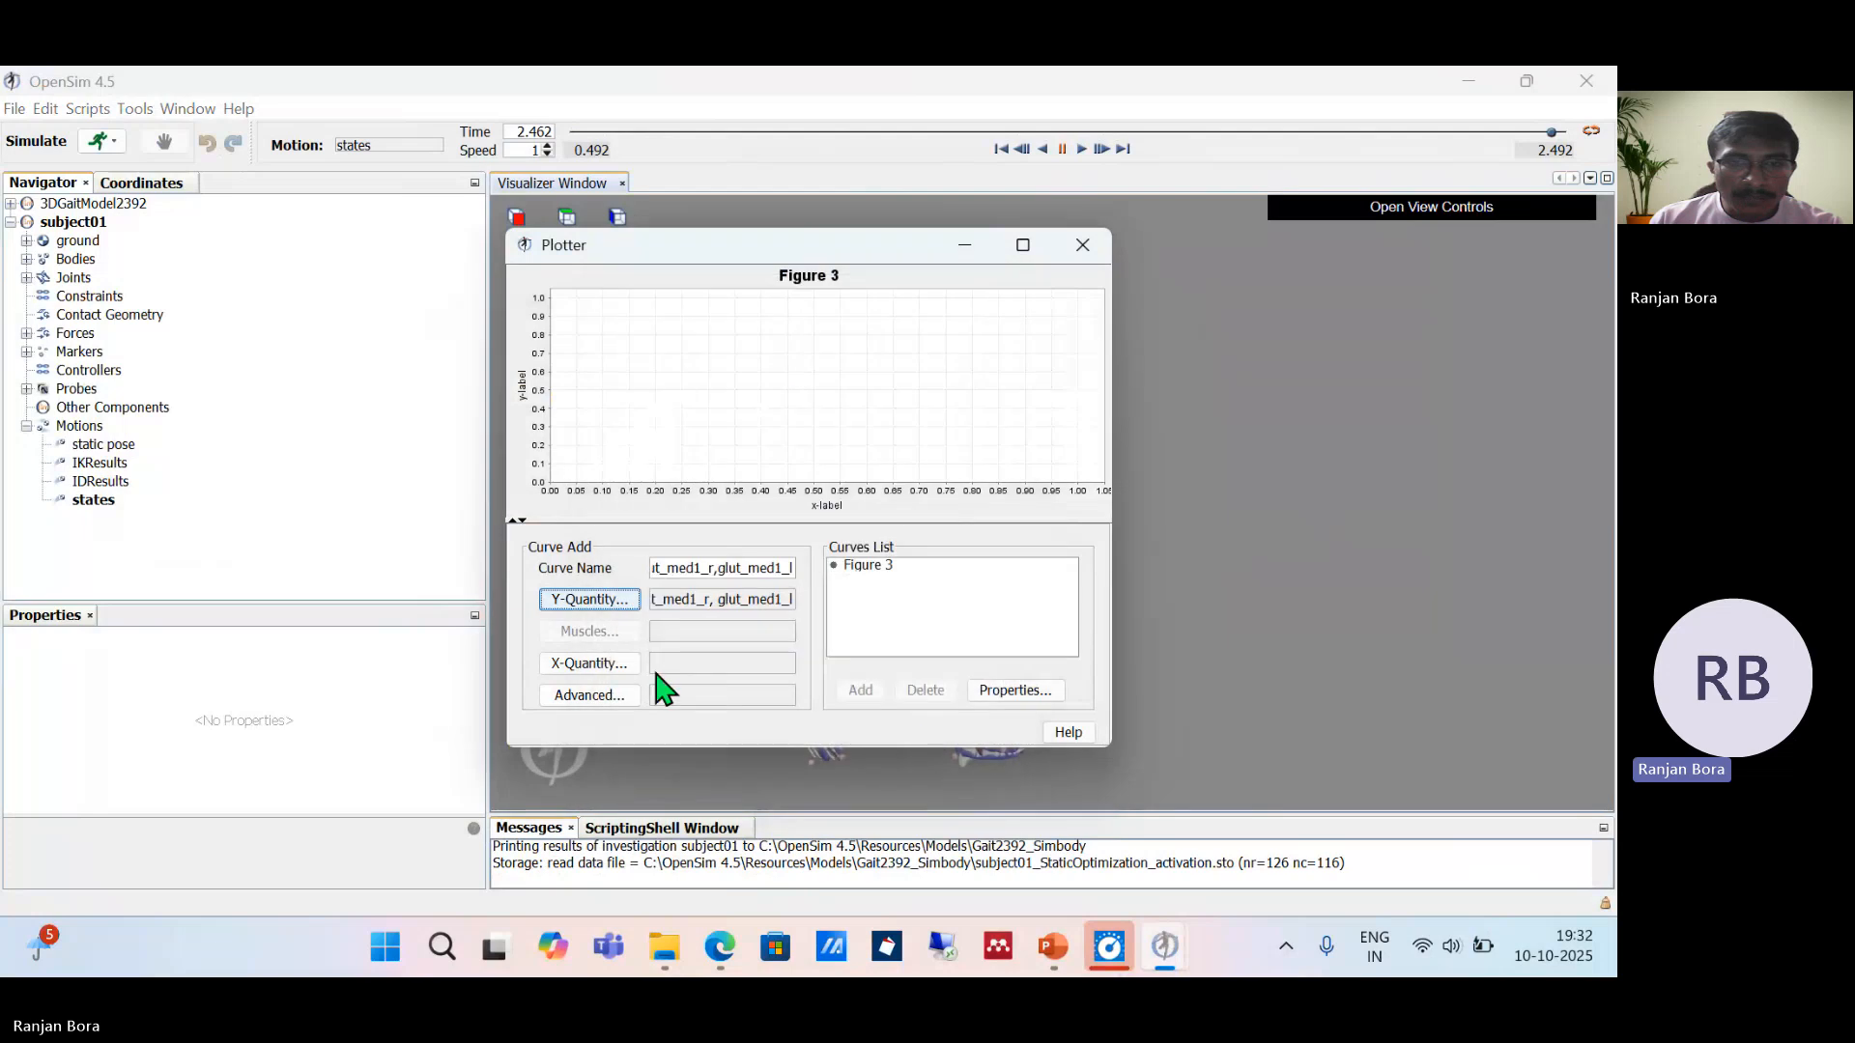
Step: Plot both gluteus medius activations against time and enlarge the plotter to examine the curves
{"action": "left_click", "coordinate": [611, 664]}
{"action": "left_click", "coordinate": [756, 427]}
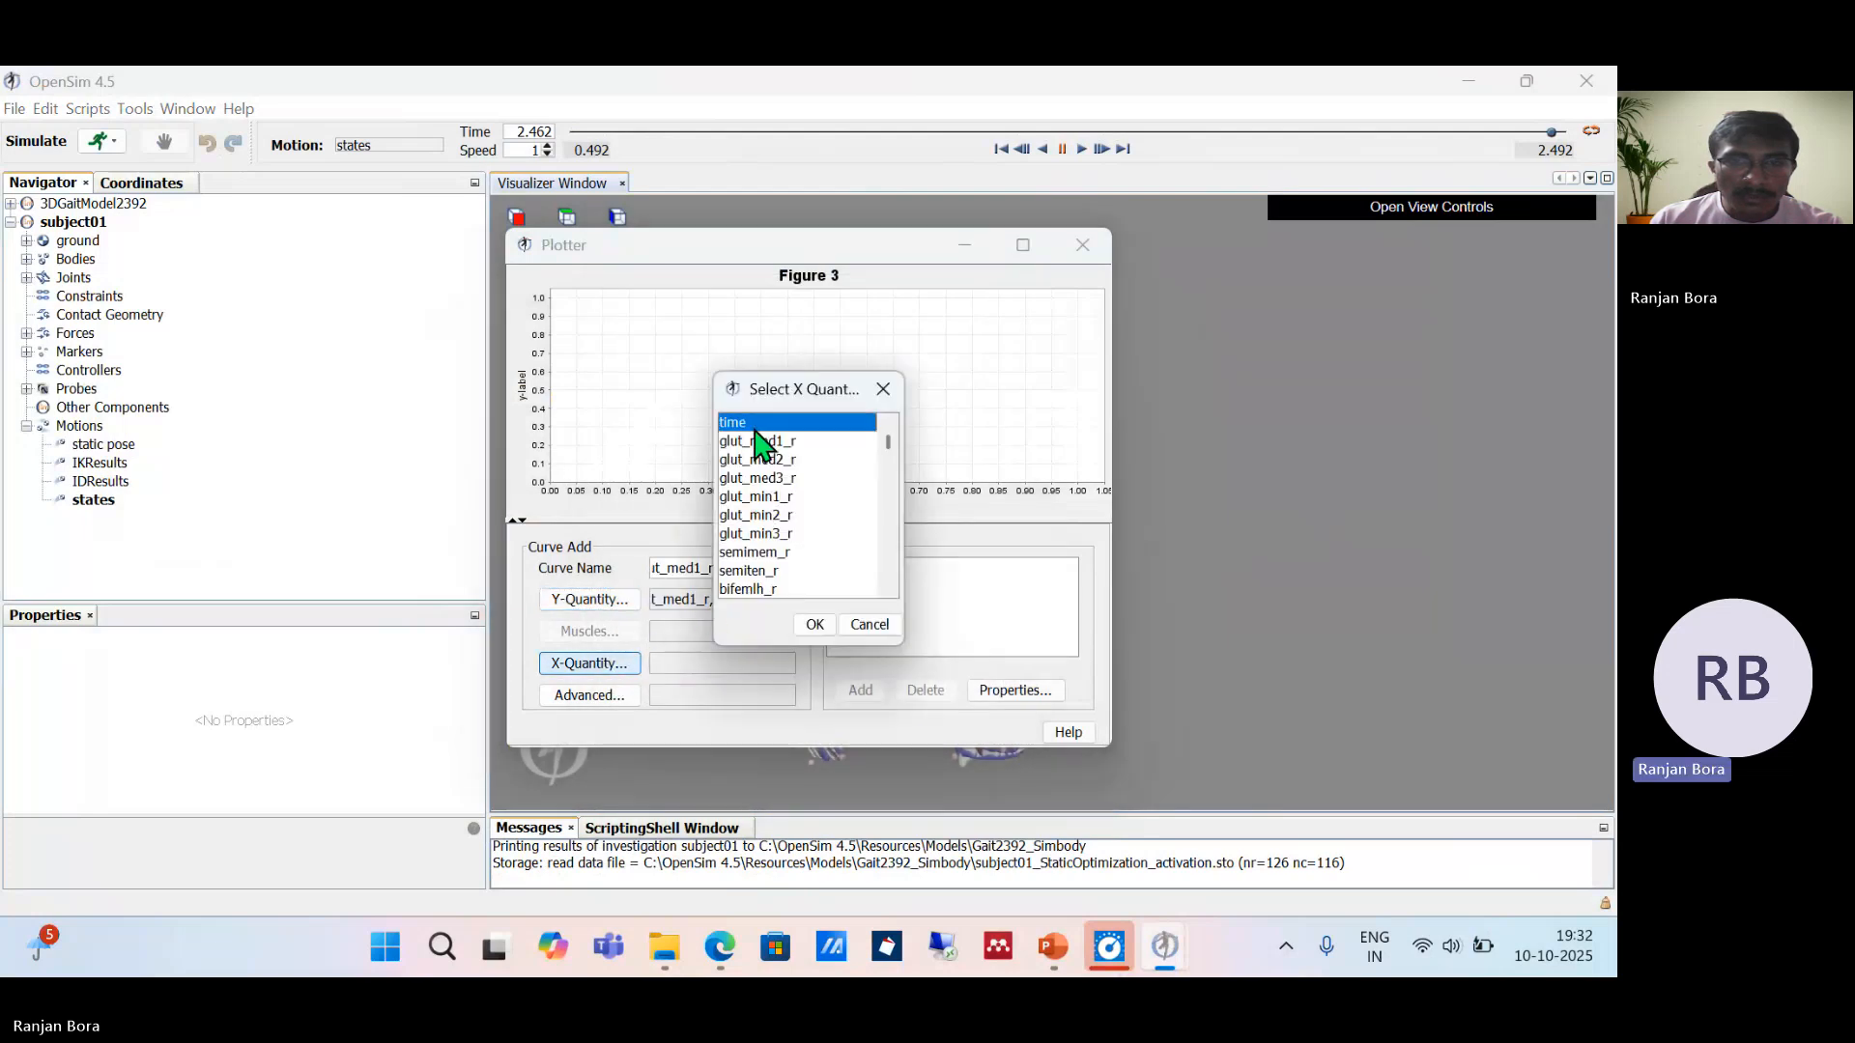
{"action": "left_click", "coordinate": [816, 625]}
{"action": "left_click", "coordinate": [861, 692]}
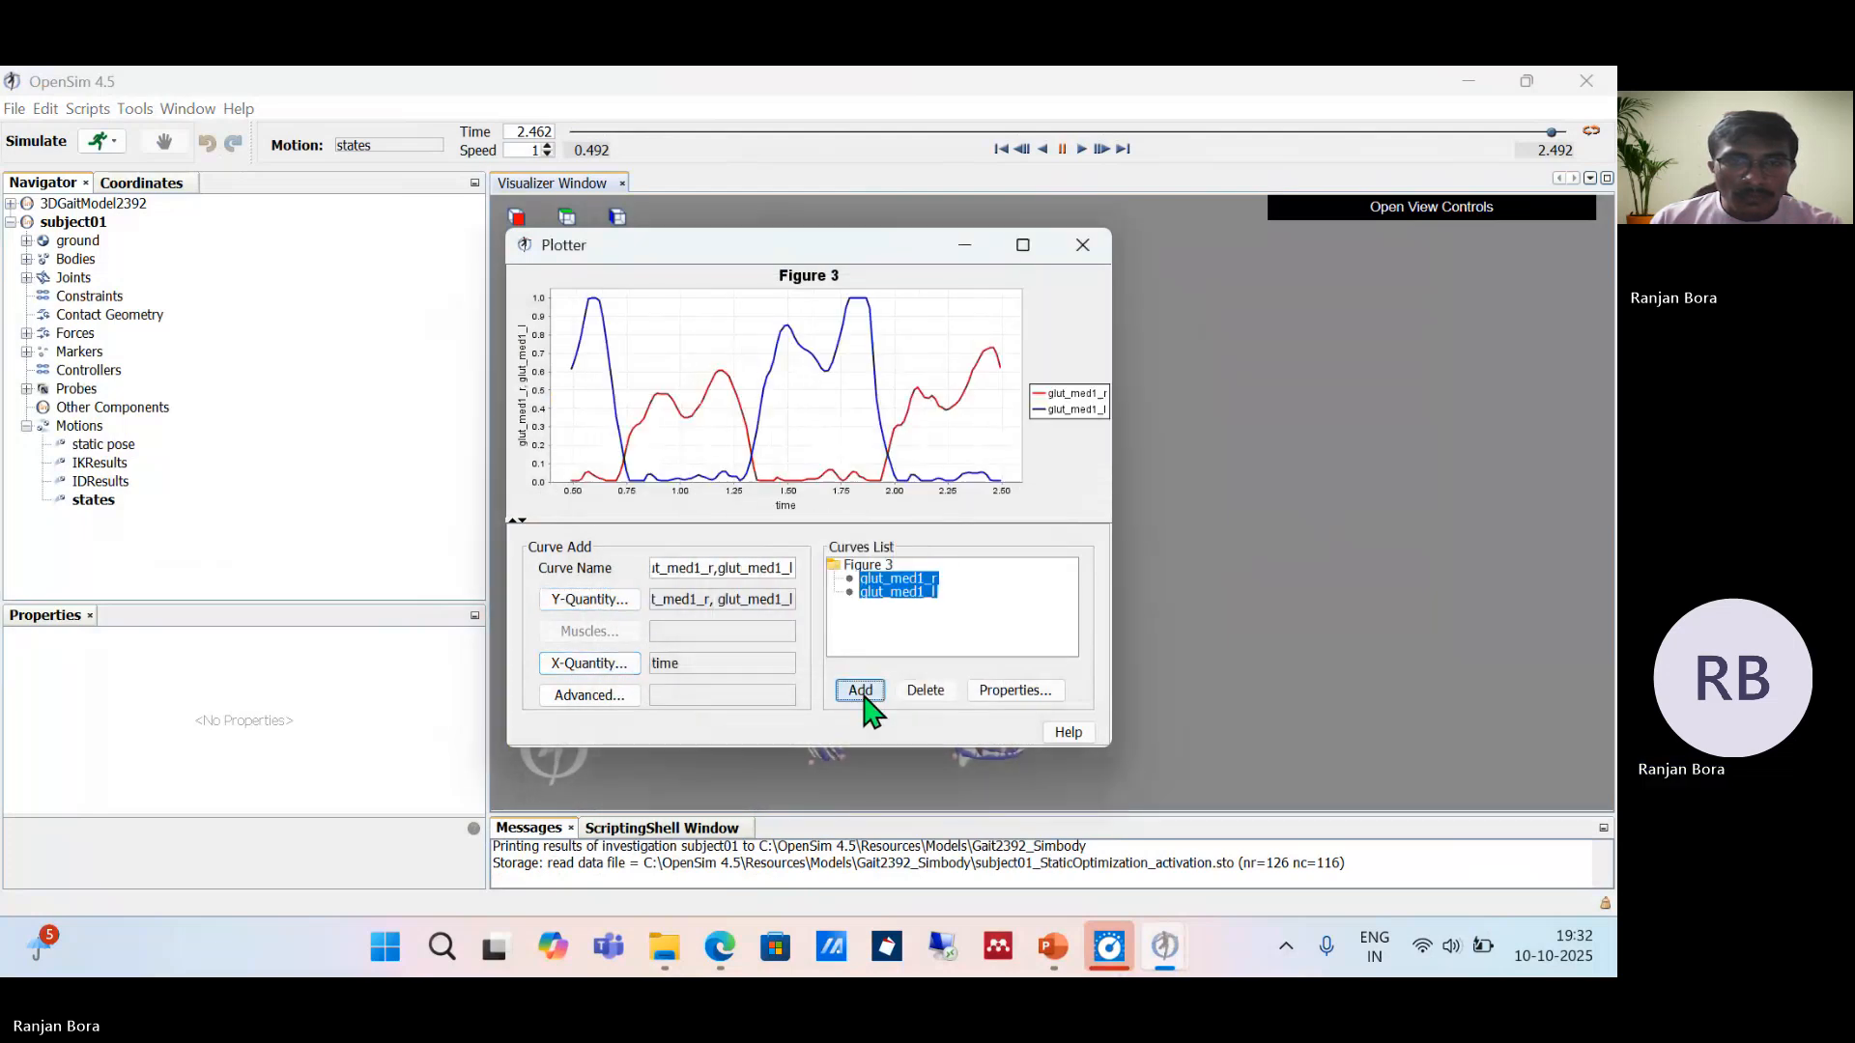
{"action": "left_click_drag", "start_coordinate": [1108, 747], "coordinate": [1350, 903]}
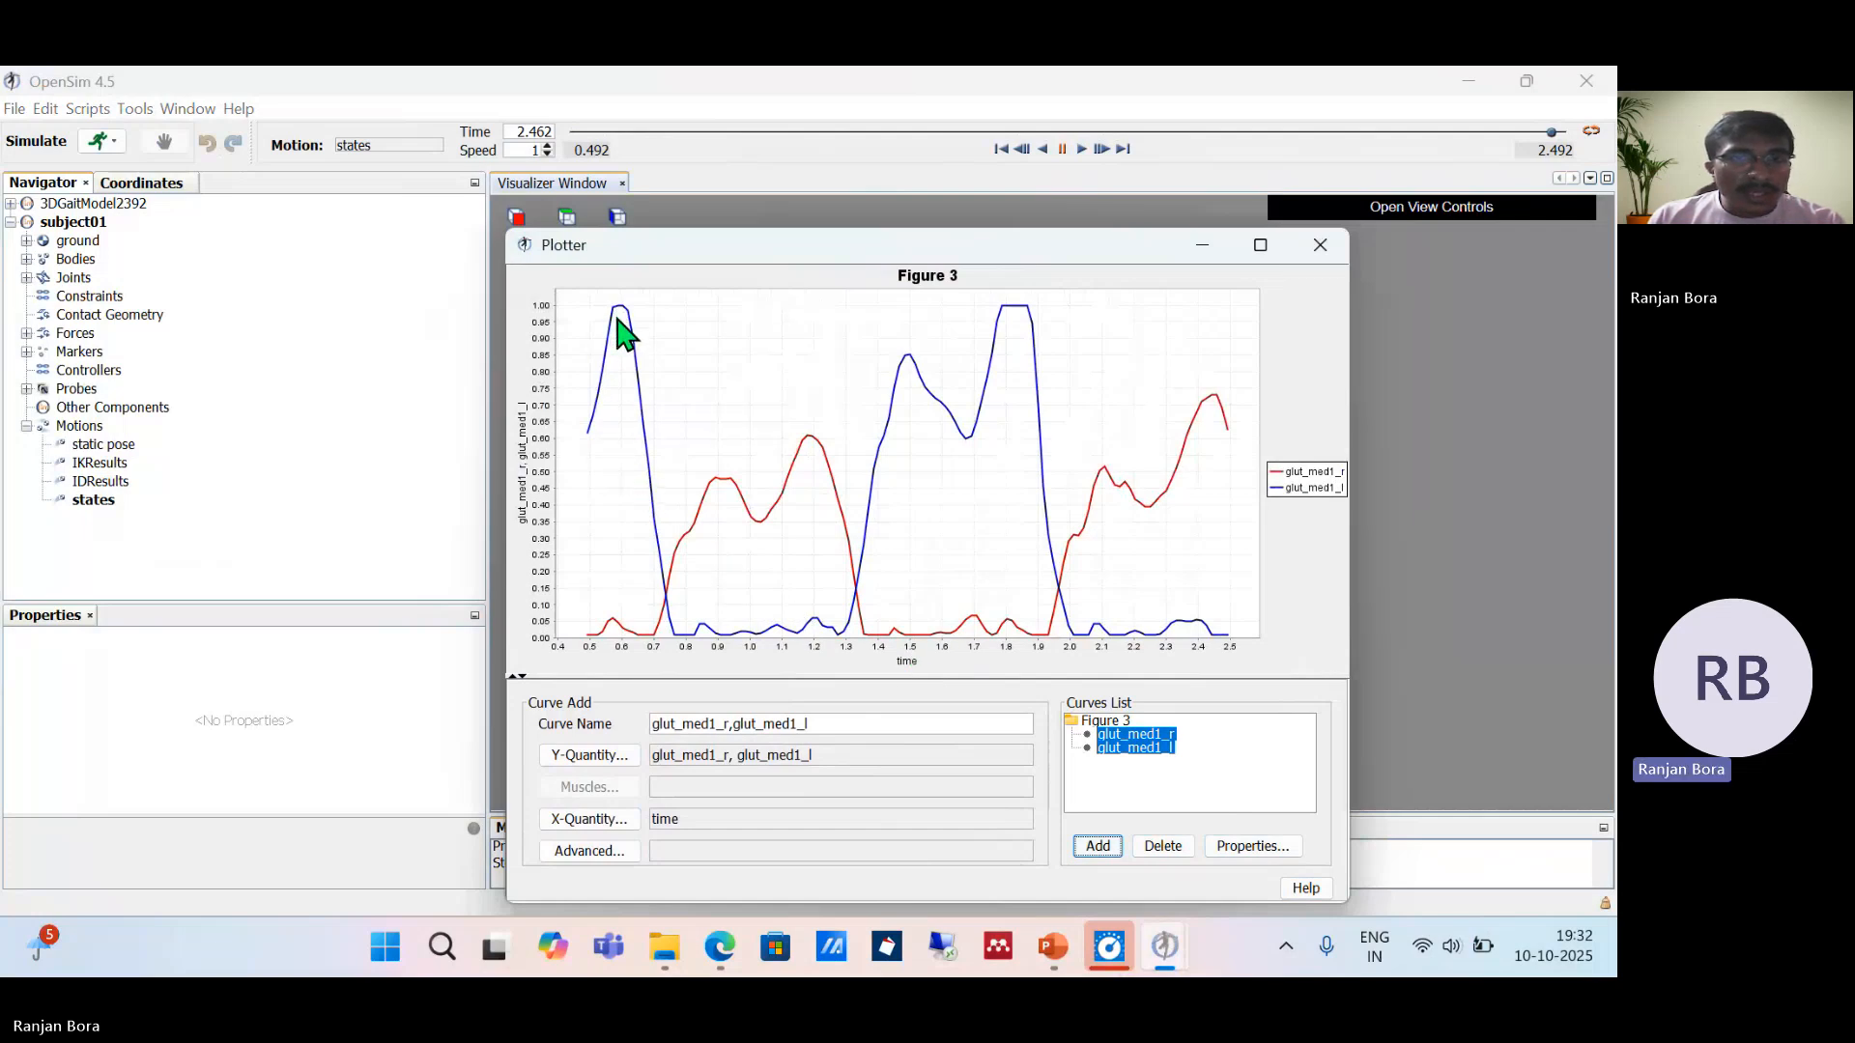
{"action": "mouse_move", "coordinate": [622, 308]}
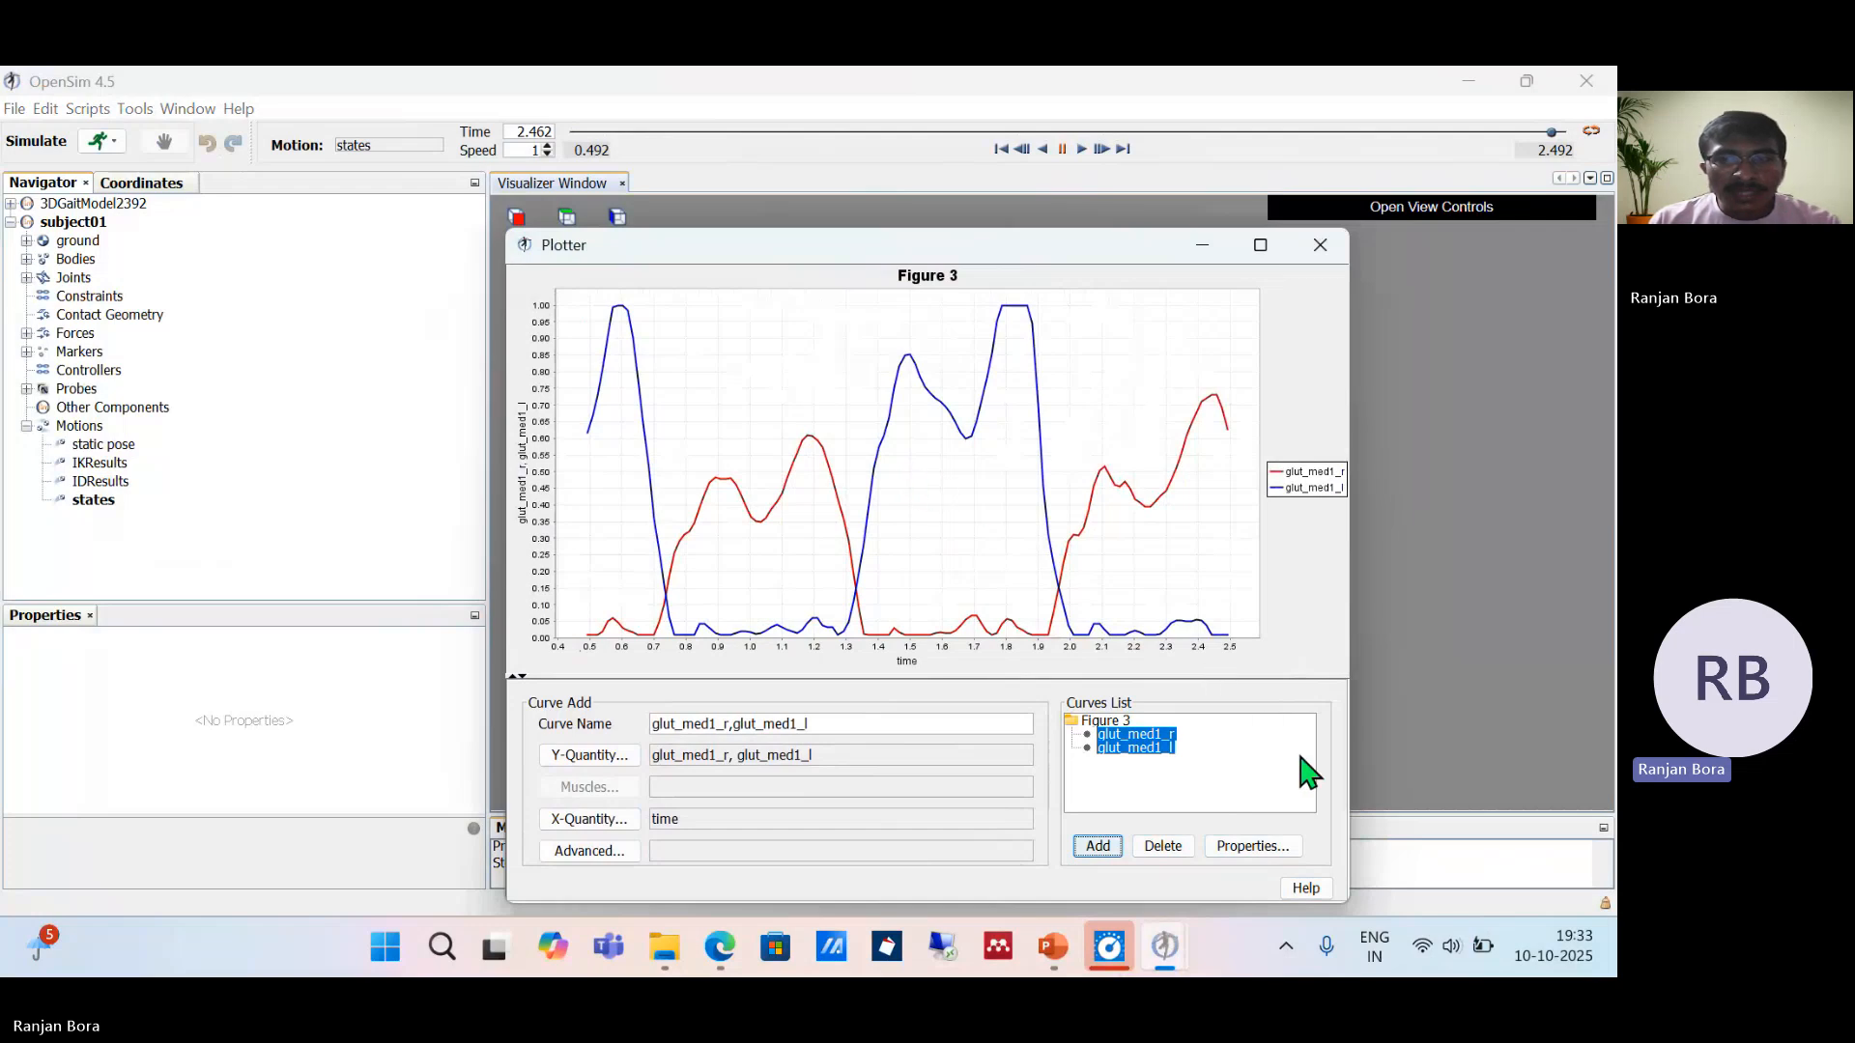
Step: Close the activation plot, open a new plotter and load subject01_StaticOptimization_force.sto as the source of the Y quantity
{"action": "left_click", "coordinate": [1320, 245]}
{"action": "left_click", "coordinate": [134, 111]}
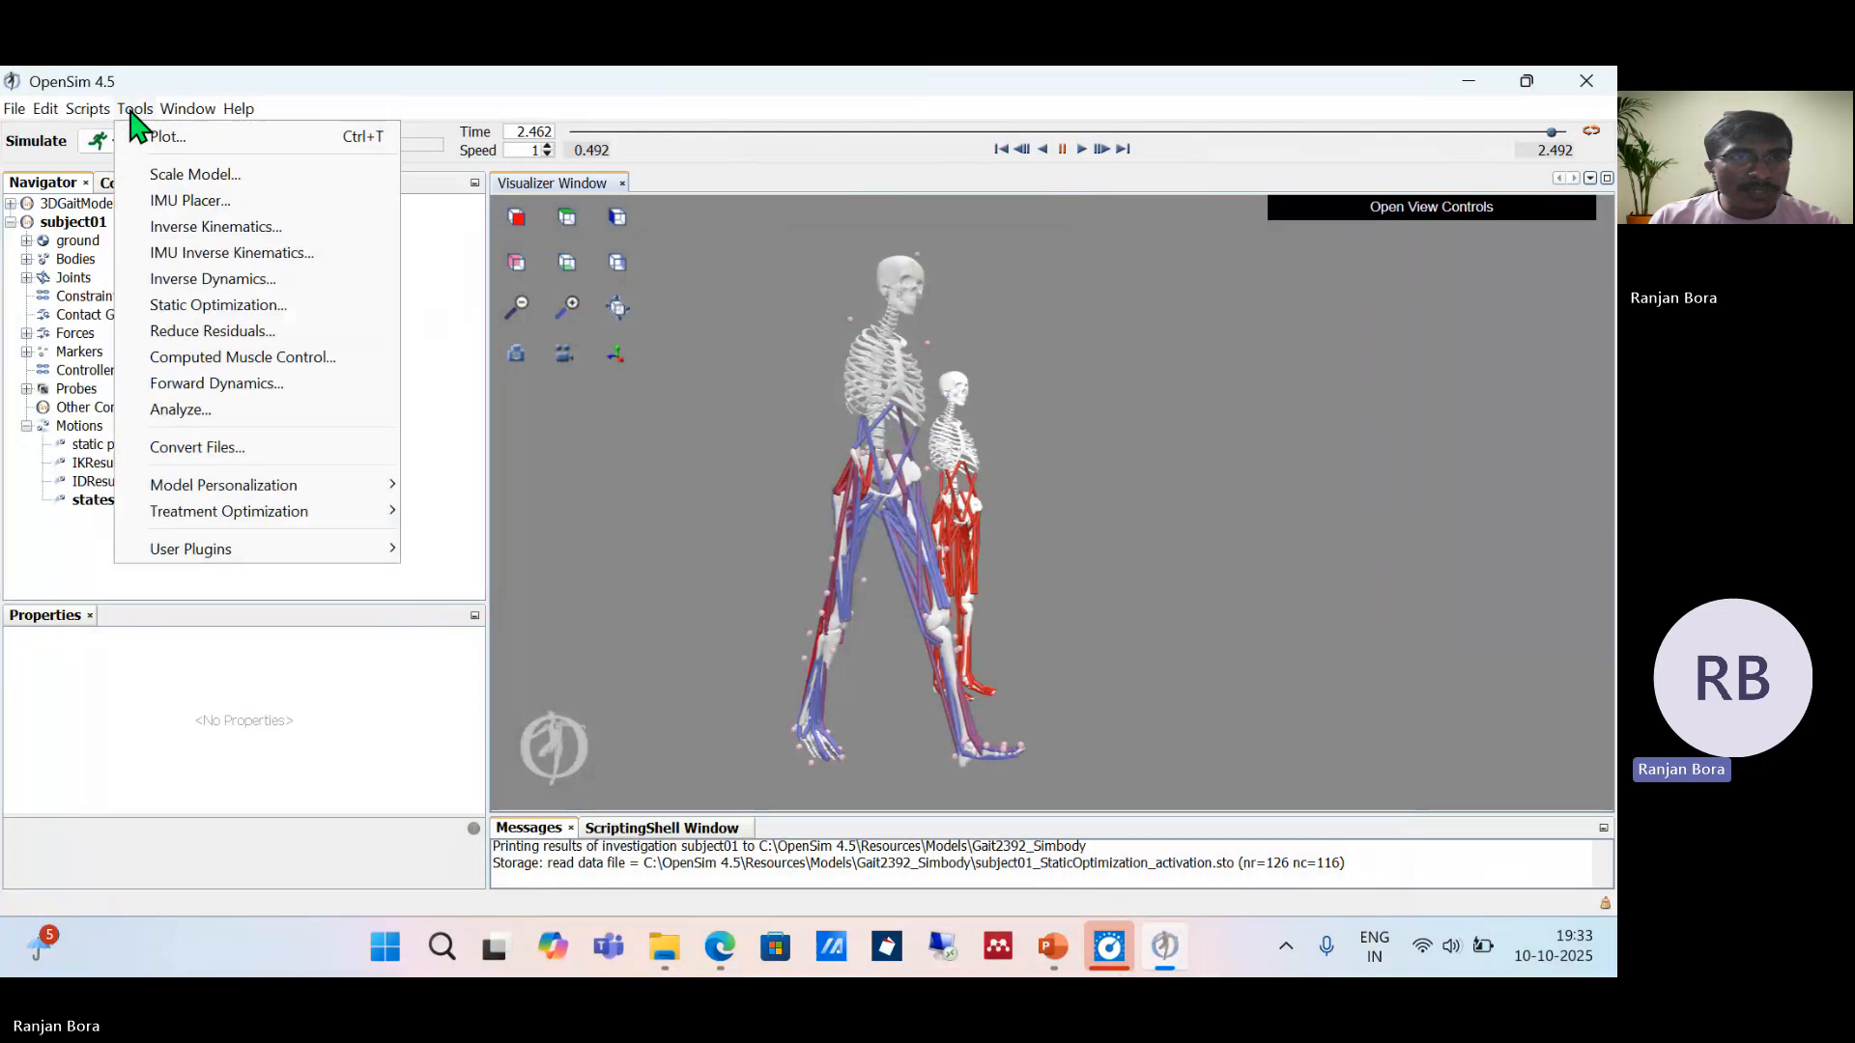
{"action": "left_click", "coordinate": [202, 136]}
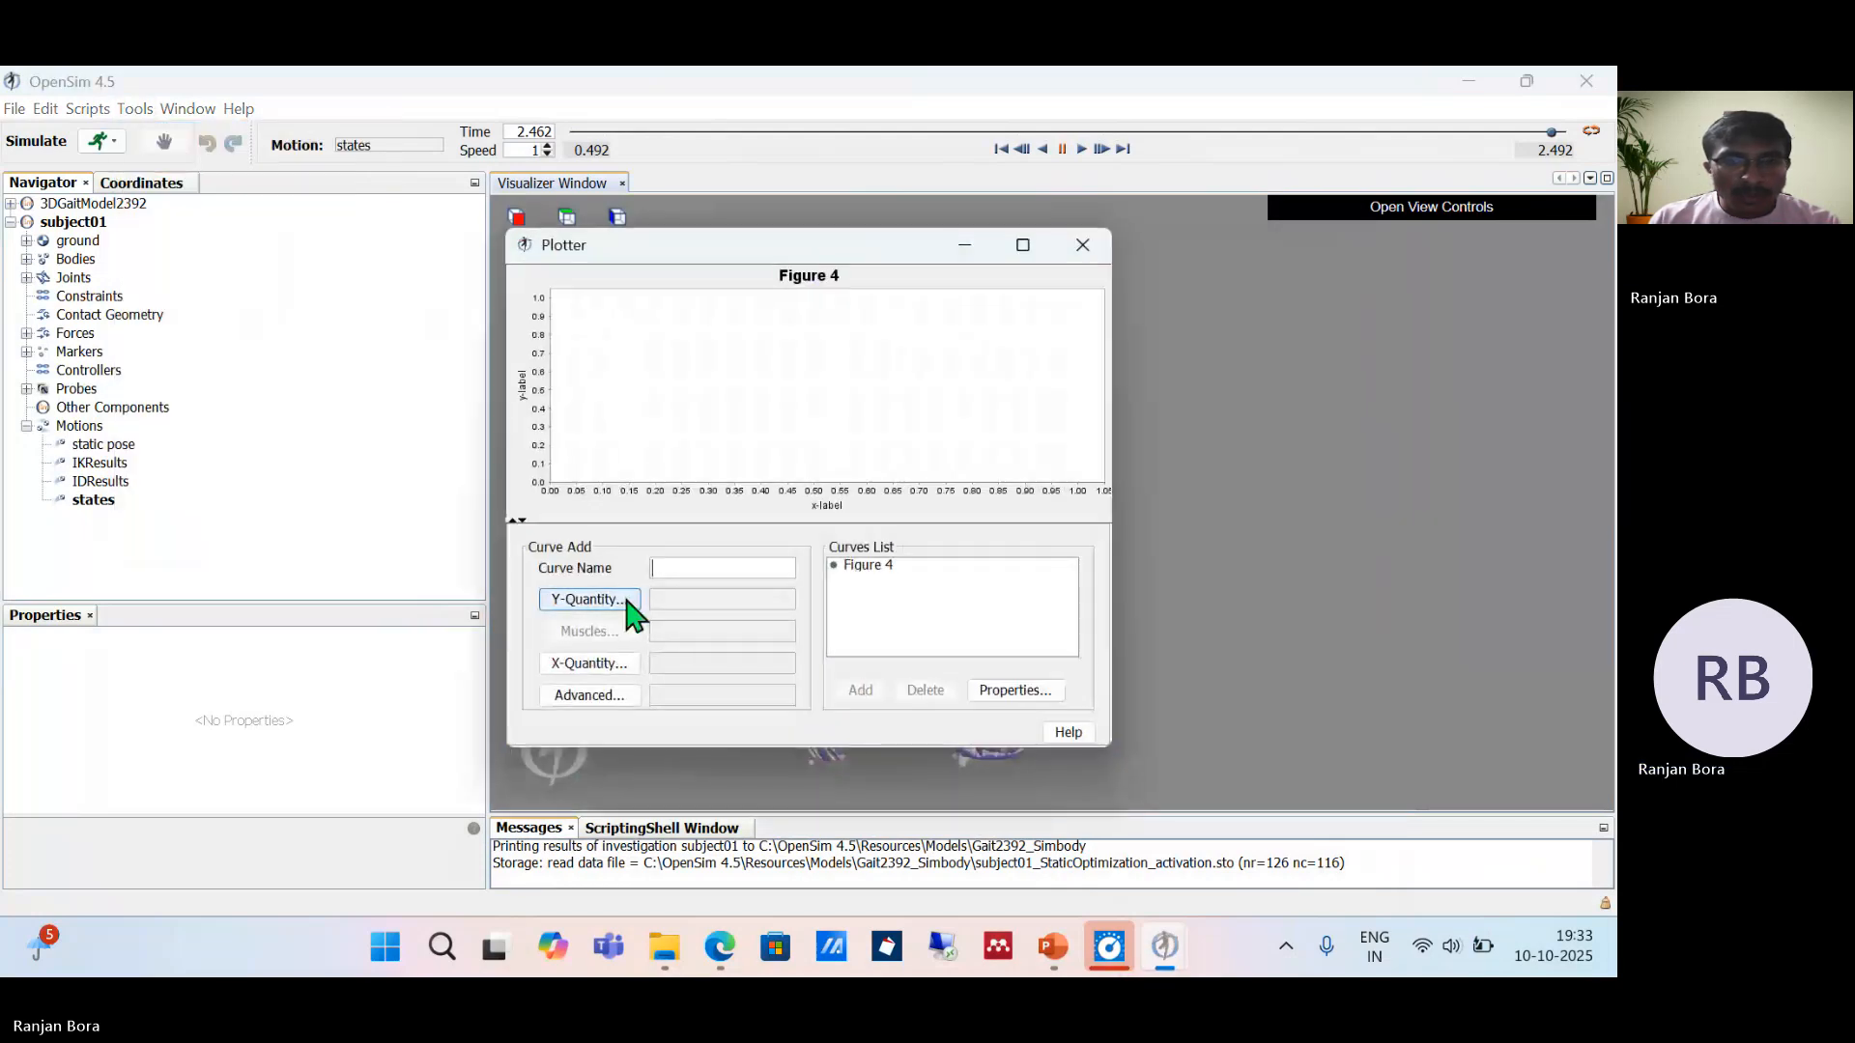
{"action": "left_click", "coordinate": [591, 600]}
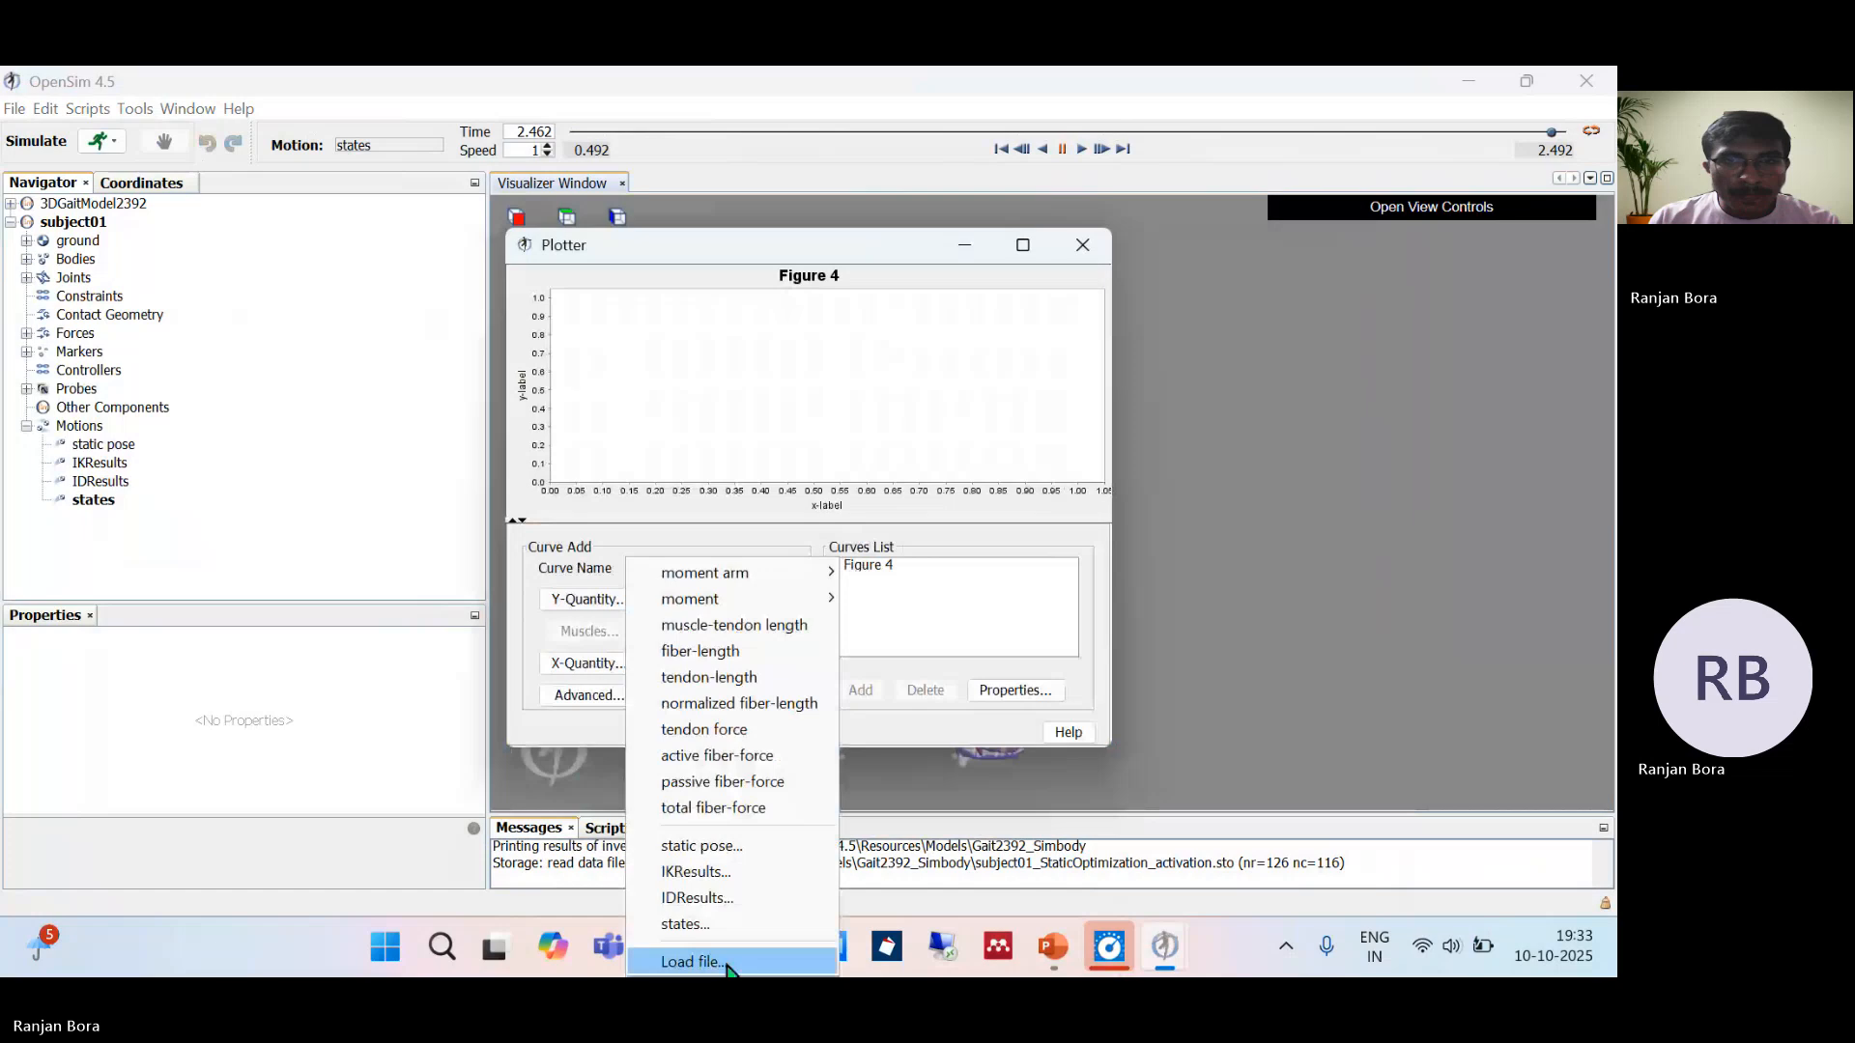
{"action": "left_click", "coordinate": [727, 963]}
{"action": "left_click", "coordinate": [746, 534]}
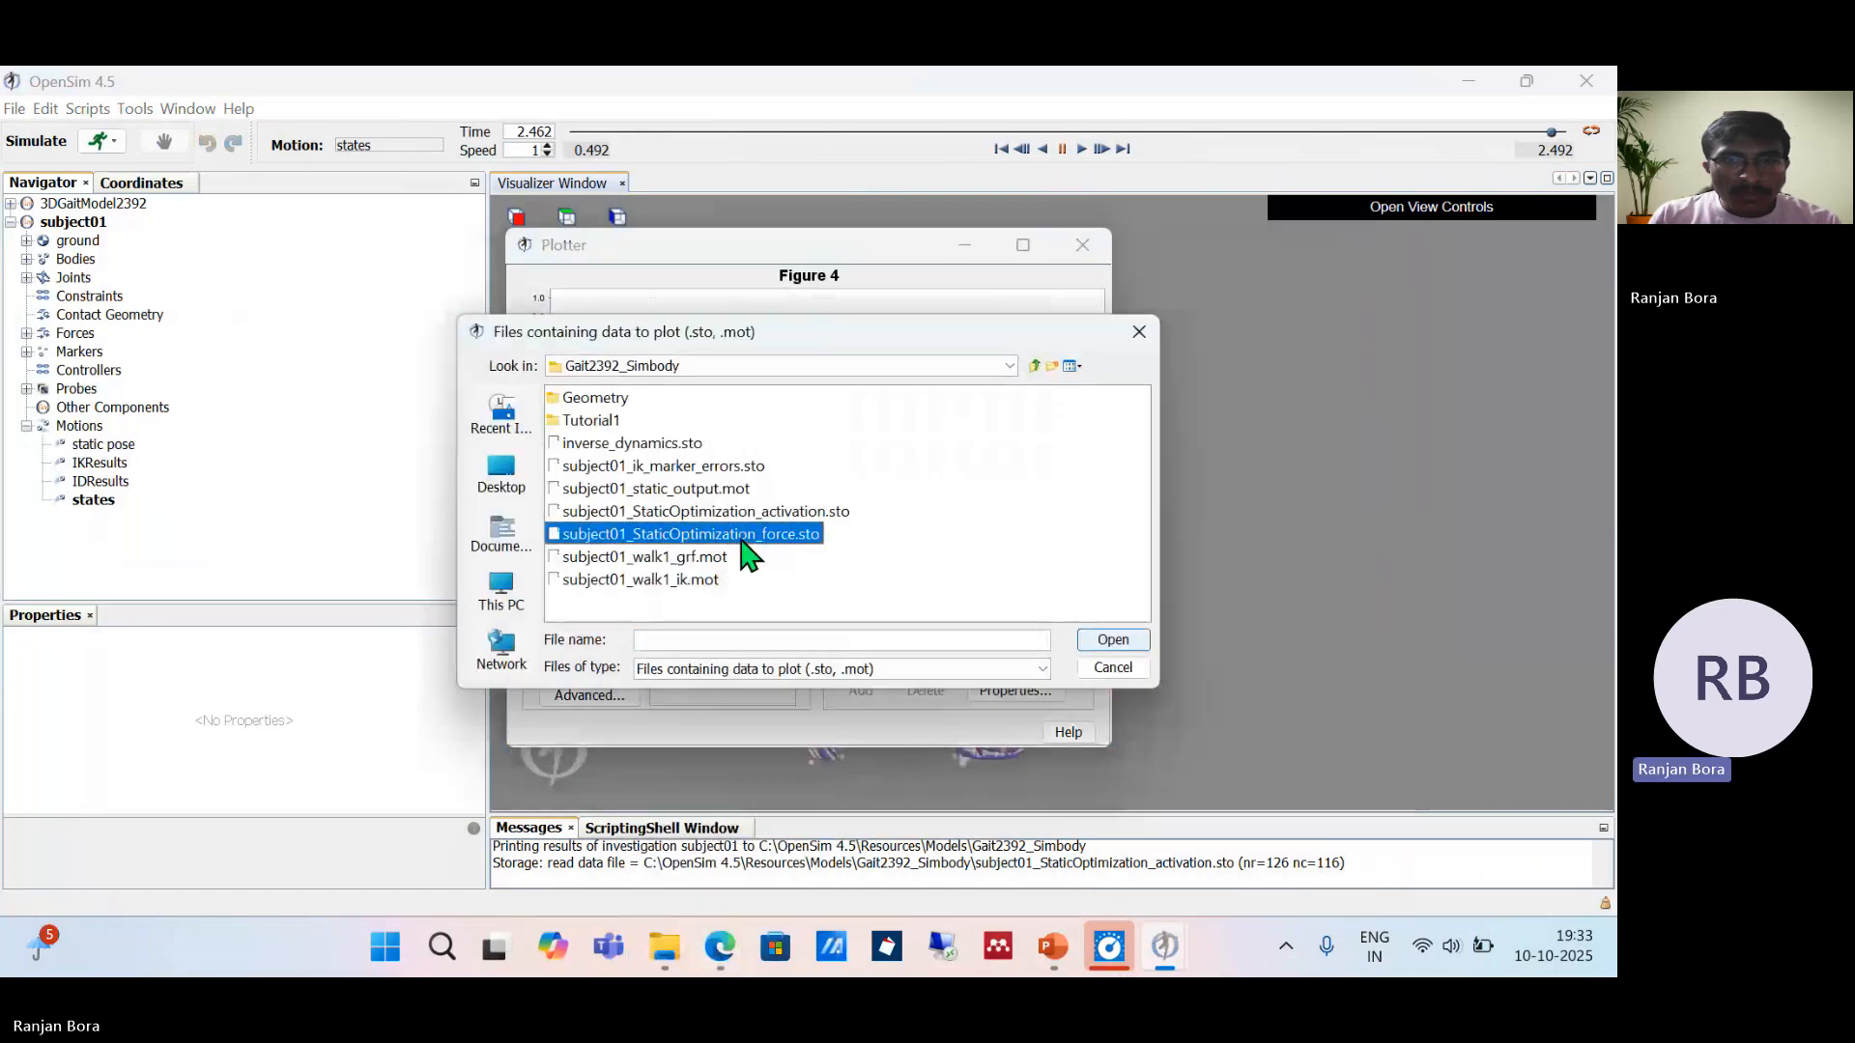
{"action": "left_click", "coordinate": [1126, 641]}
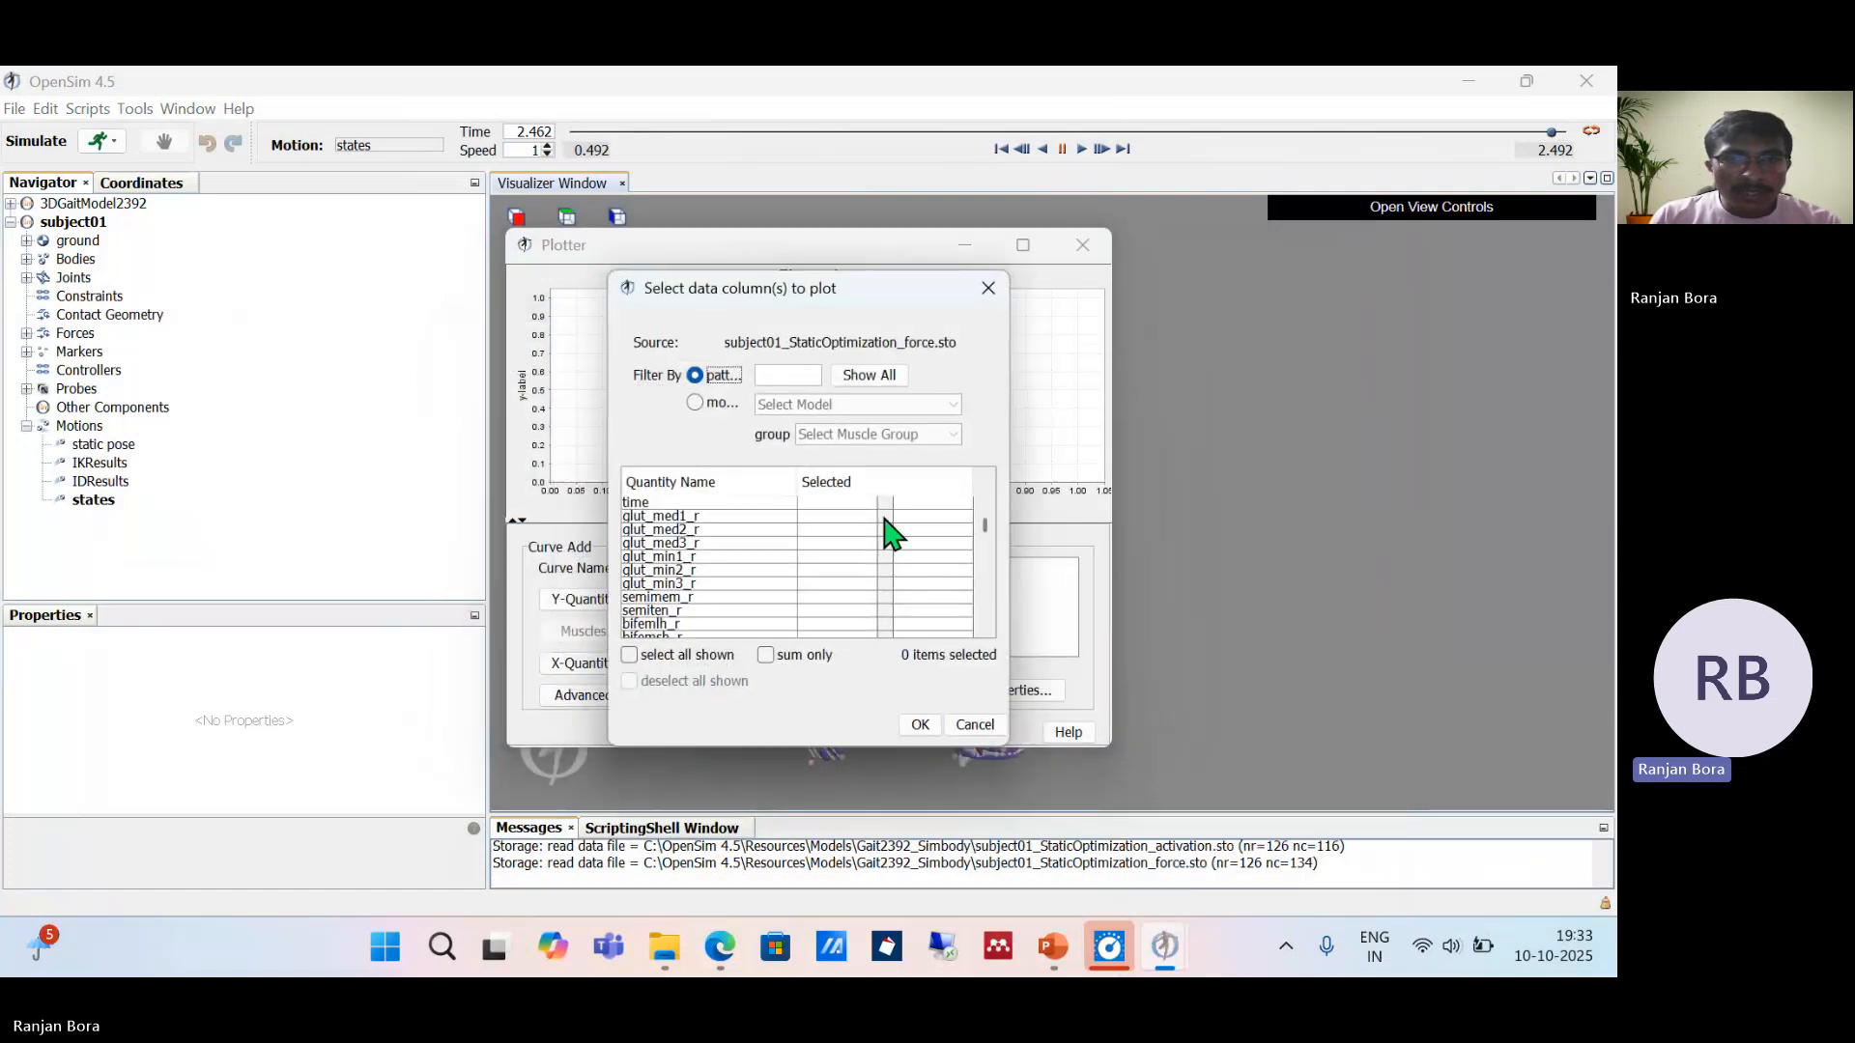
Step: Choose the glut_med1_r and glut_med1_l muscle forces as the Y quantities to plot
{"action": "left_click", "coordinate": [896, 521]}
{"action": "scroll", "coordinate": [936, 576], "scroll_direction": "down", "scroll_amount": 2}
{"action": "scroll", "coordinate": [936, 583], "scroll_direction": "down", "scroll_amount": 7}
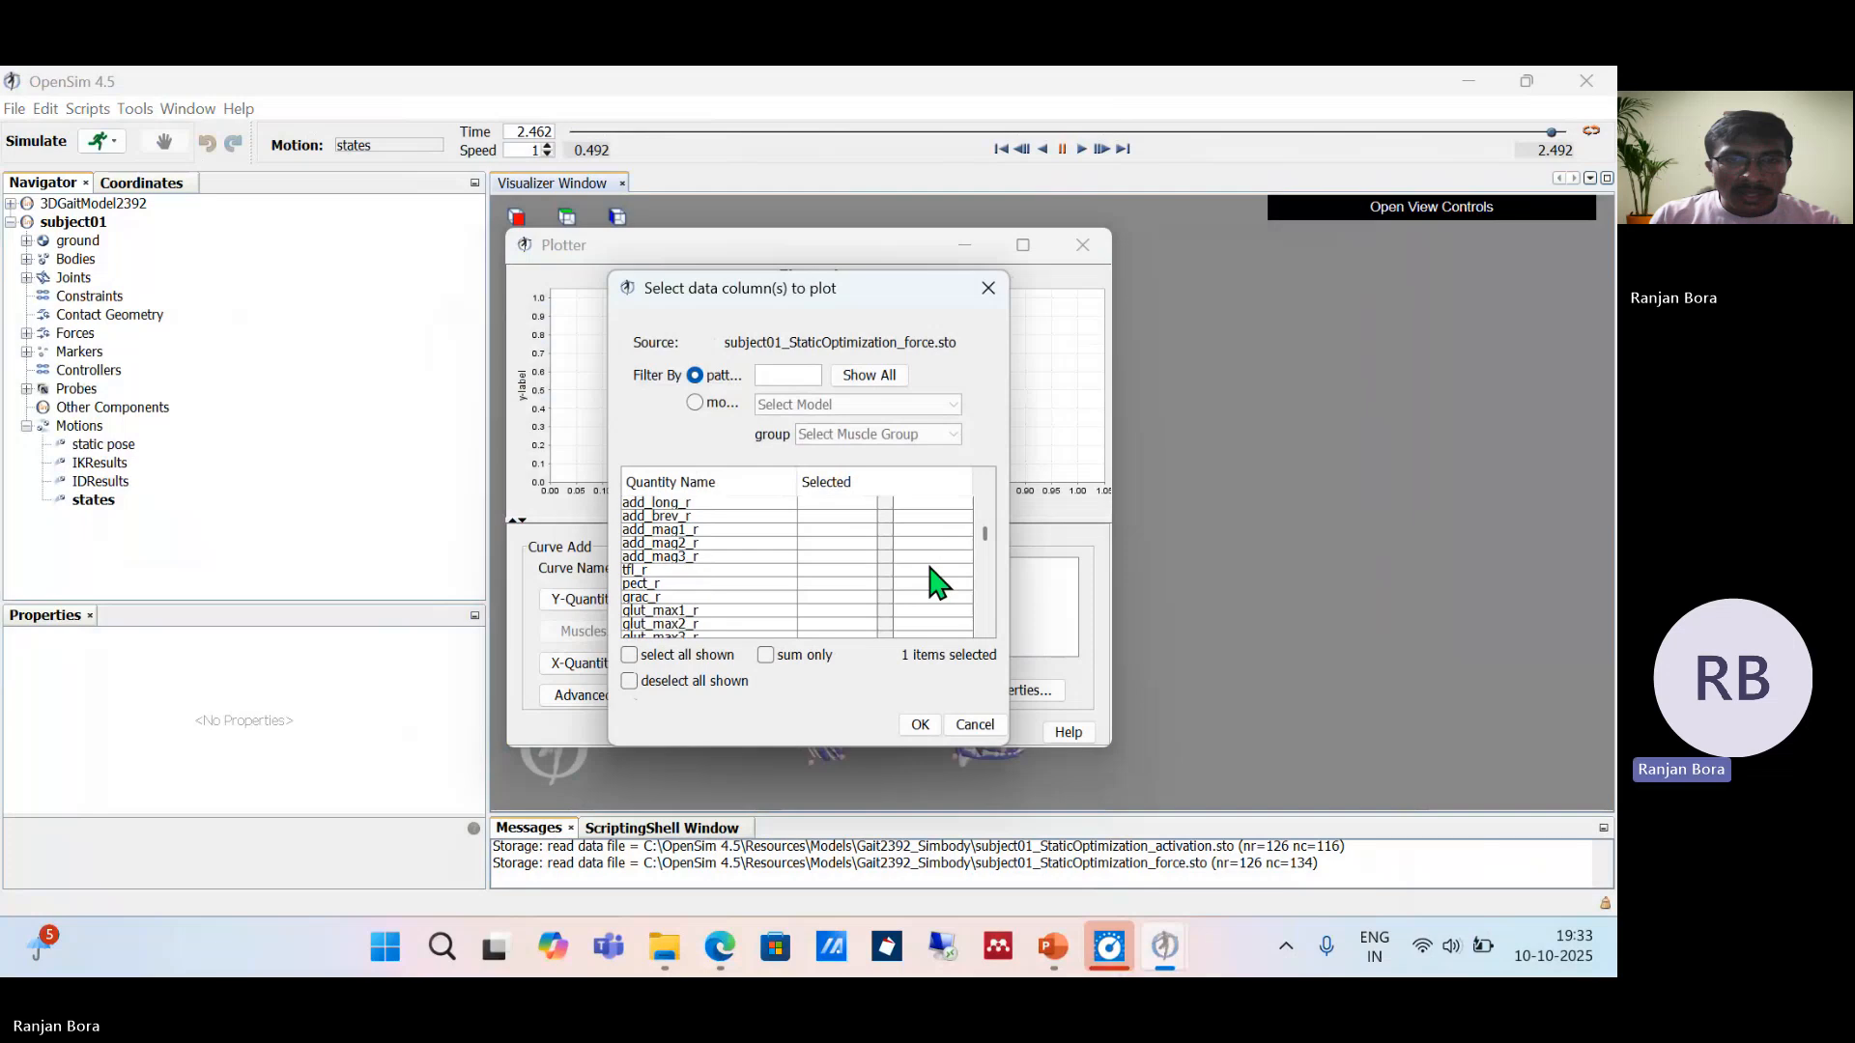
{"action": "scroll", "coordinate": [936, 583], "scroll_direction": "down", "scroll_amount": 7}
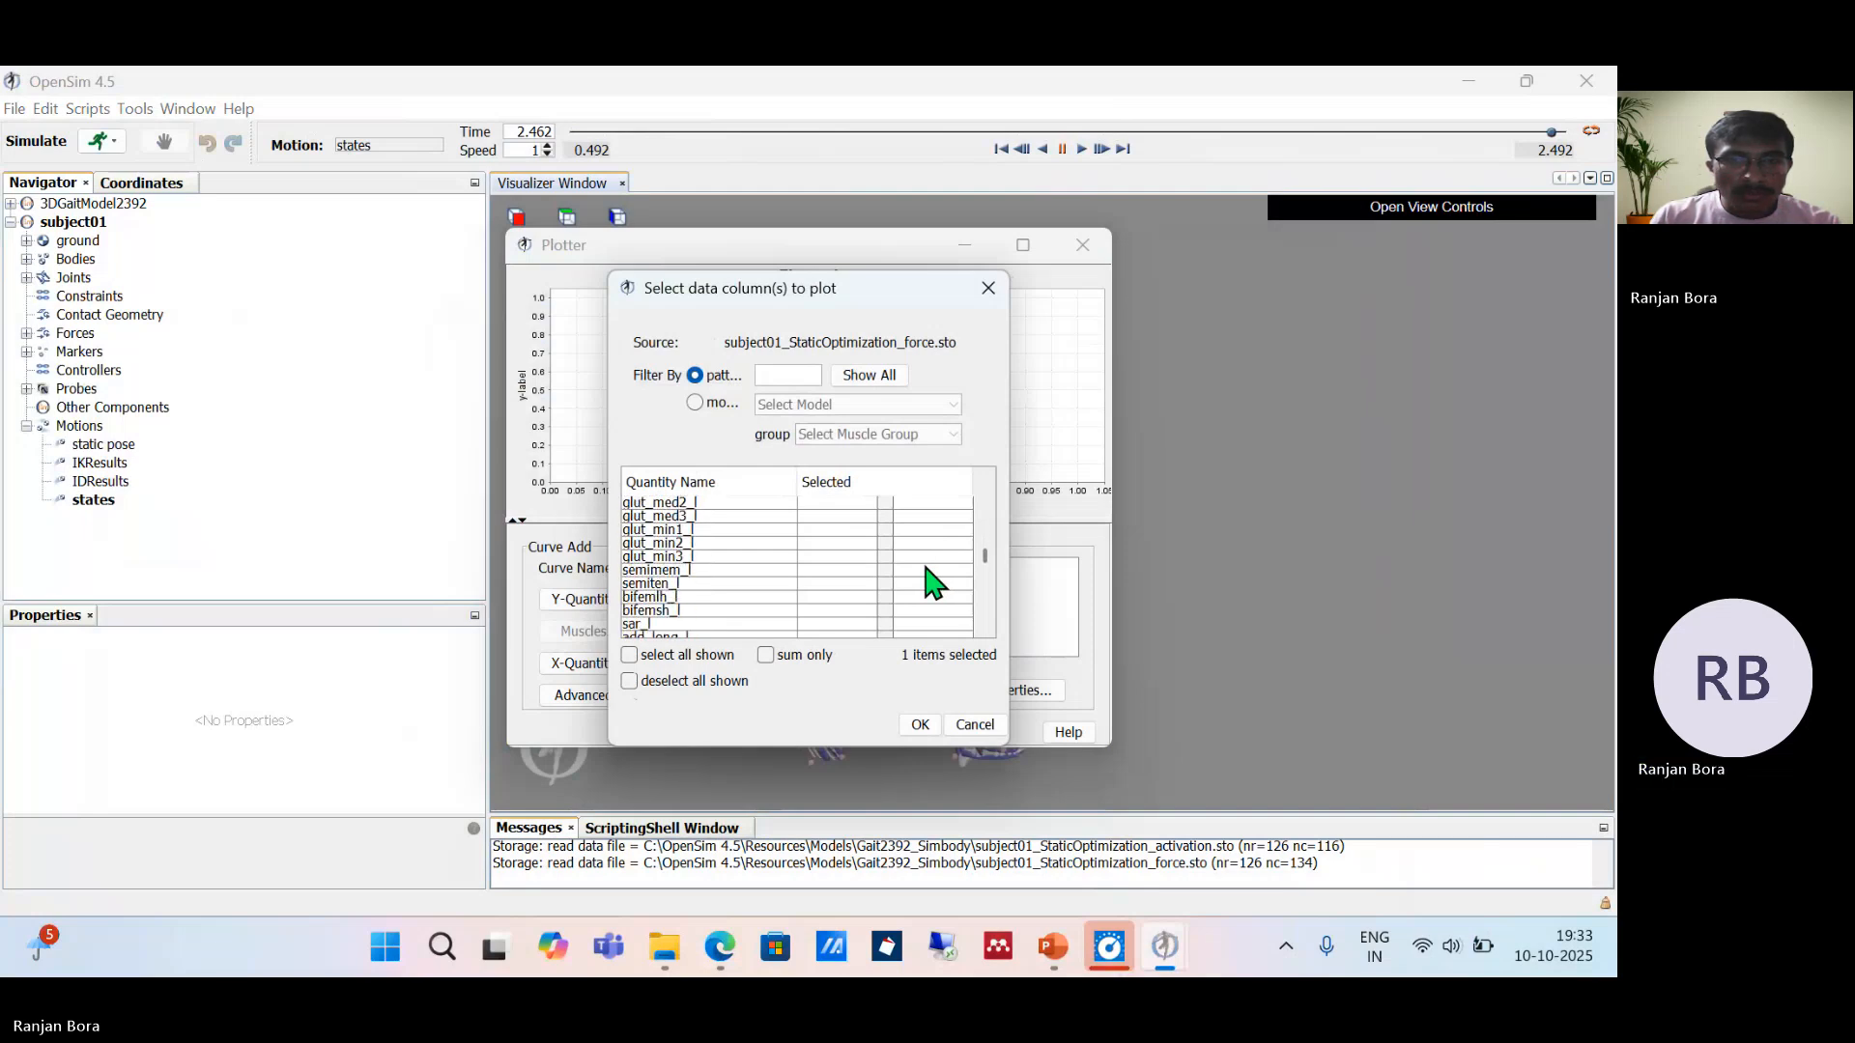
{"action": "scroll", "coordinate": [930, 582], "scroll_direction": "up", "scroll_amount": 1}
{"action": "left_click", "coordinate": [884, 529]}
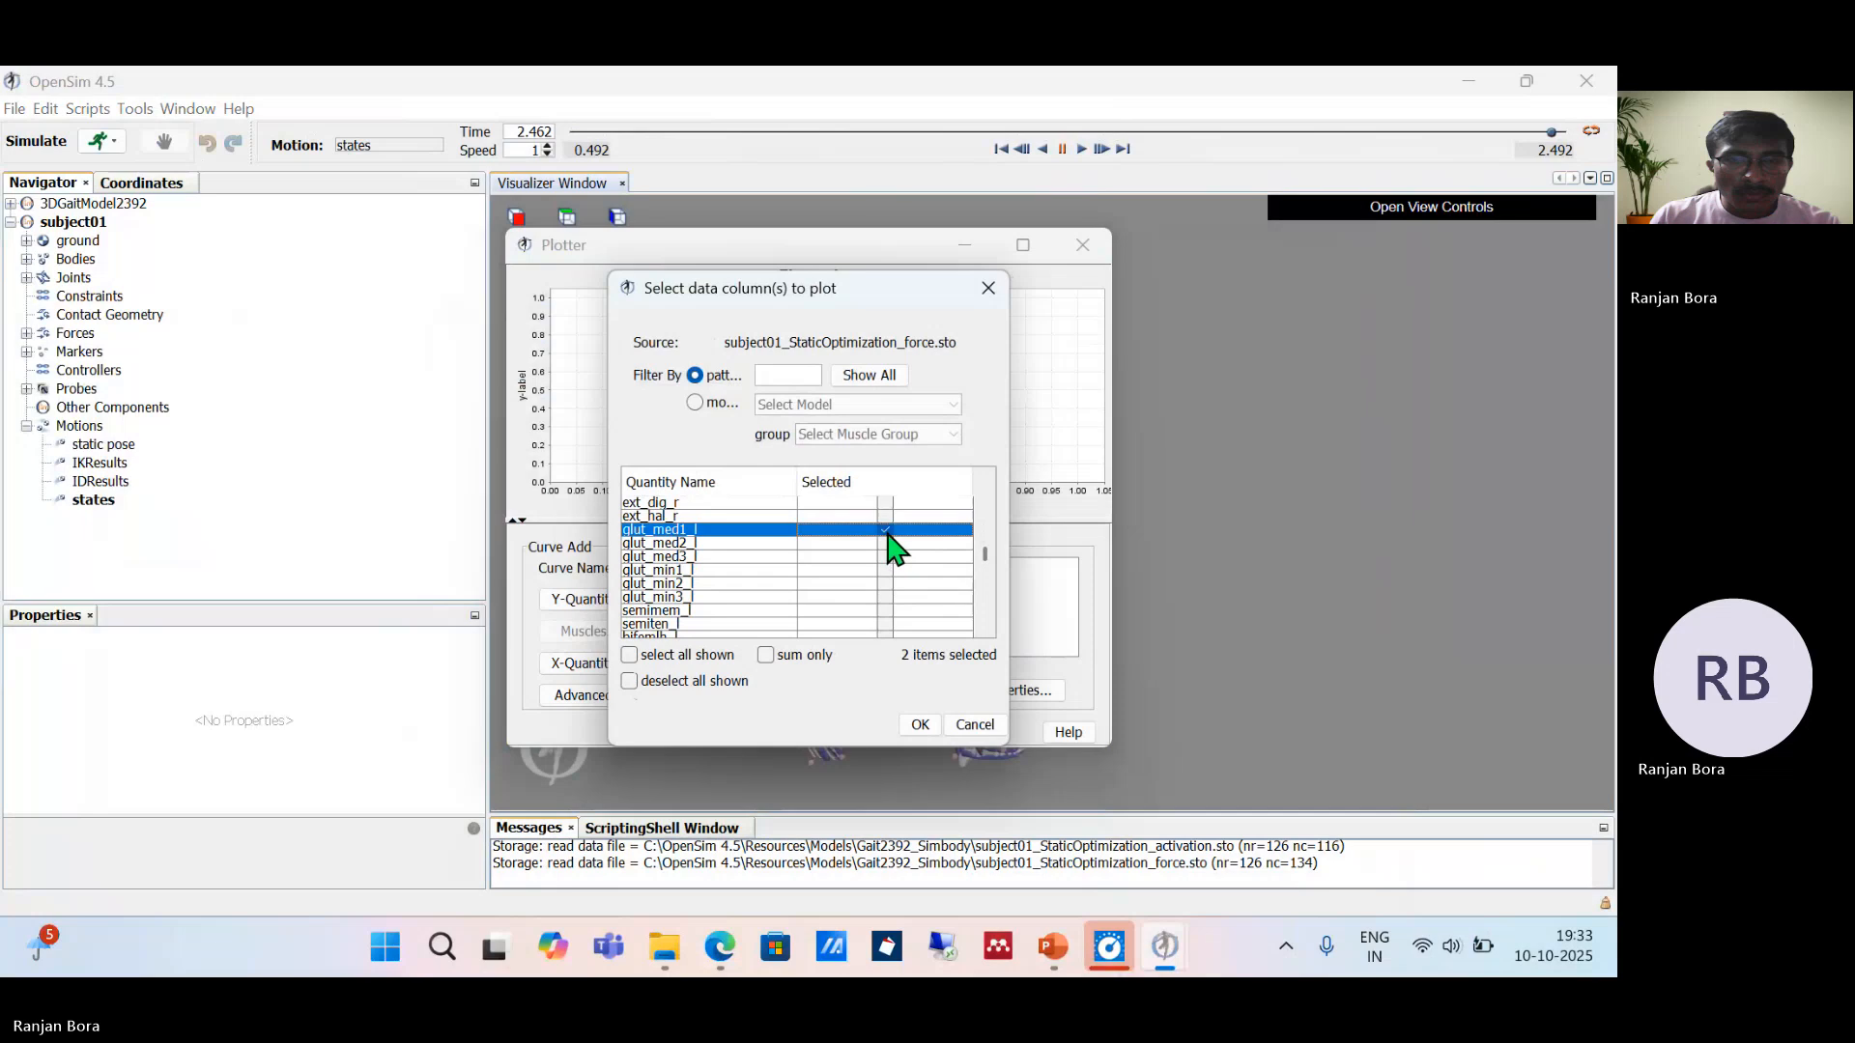
{"action": "left_click", "coordinate": [919, 725]}
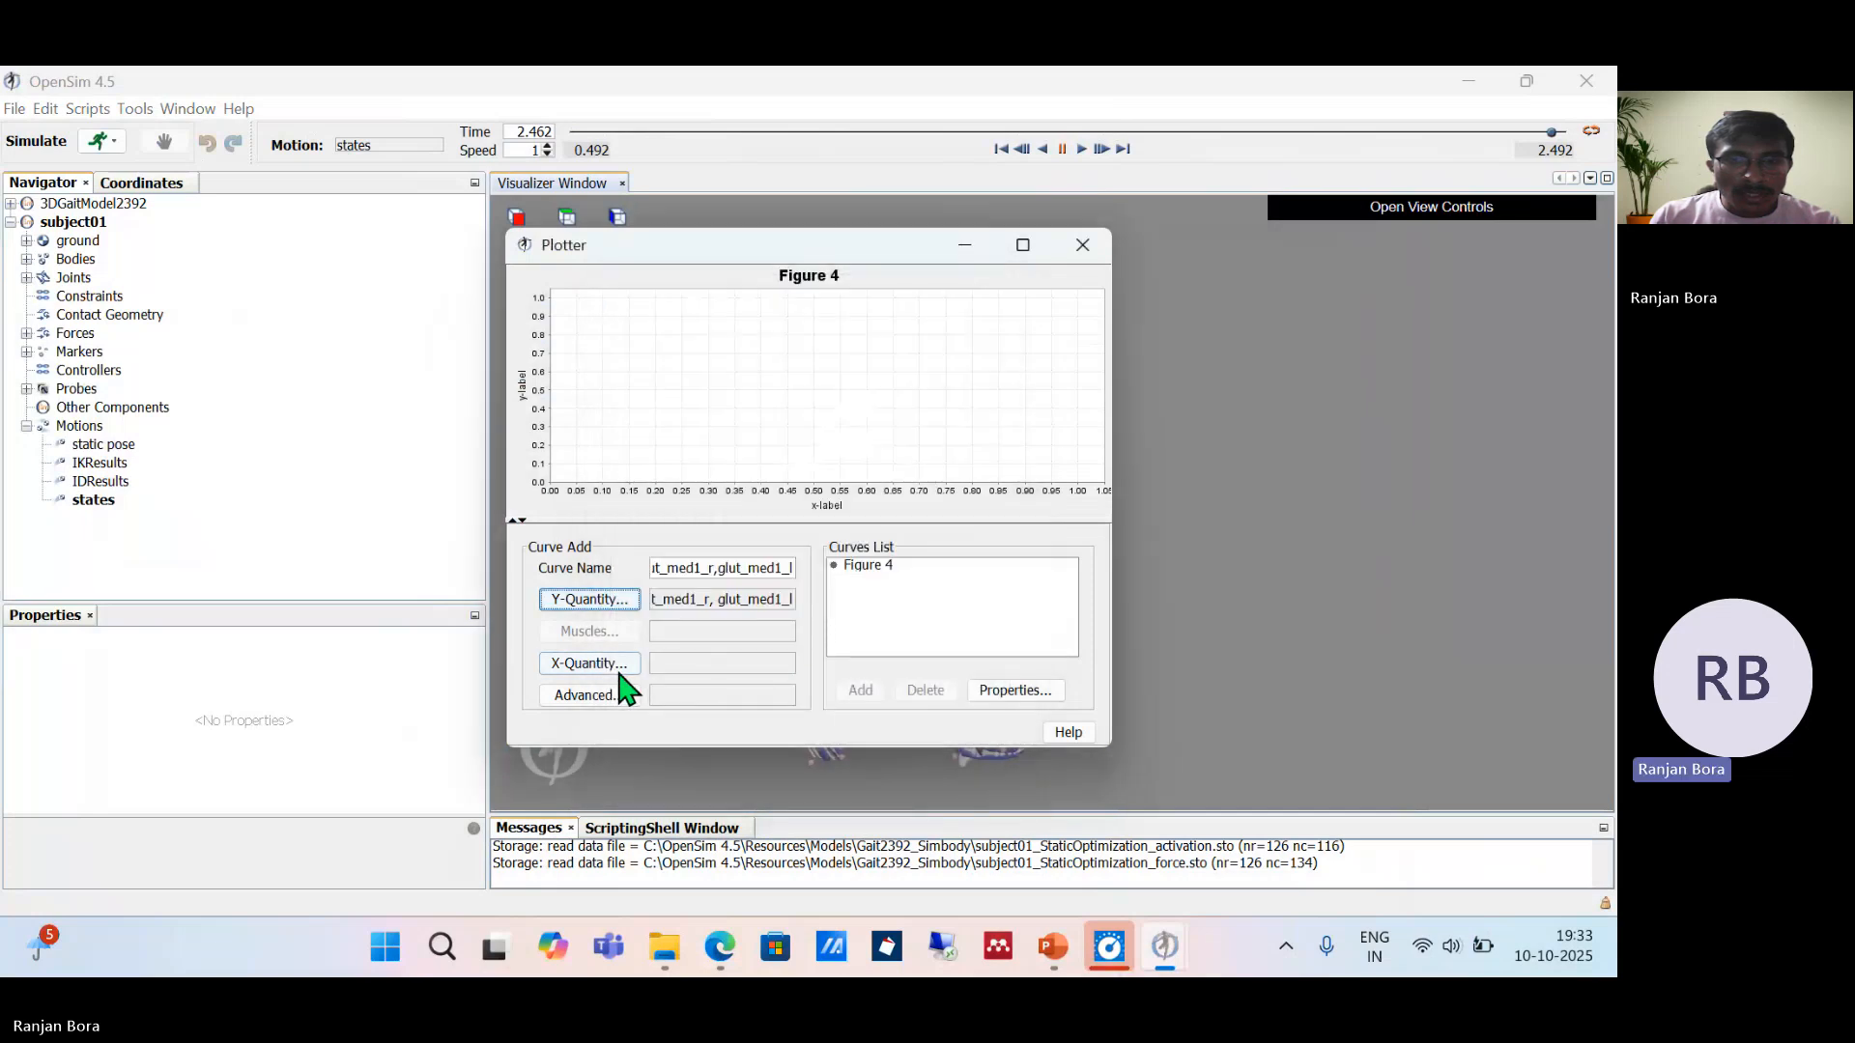
Step: Plot both gluteus medius forces against time, enlarge the plotter to examine the curves and close it
{"action": "left_click", "coordinate": [608, 666]}
{"action": "left_click", "coordinate": [740, 425]}
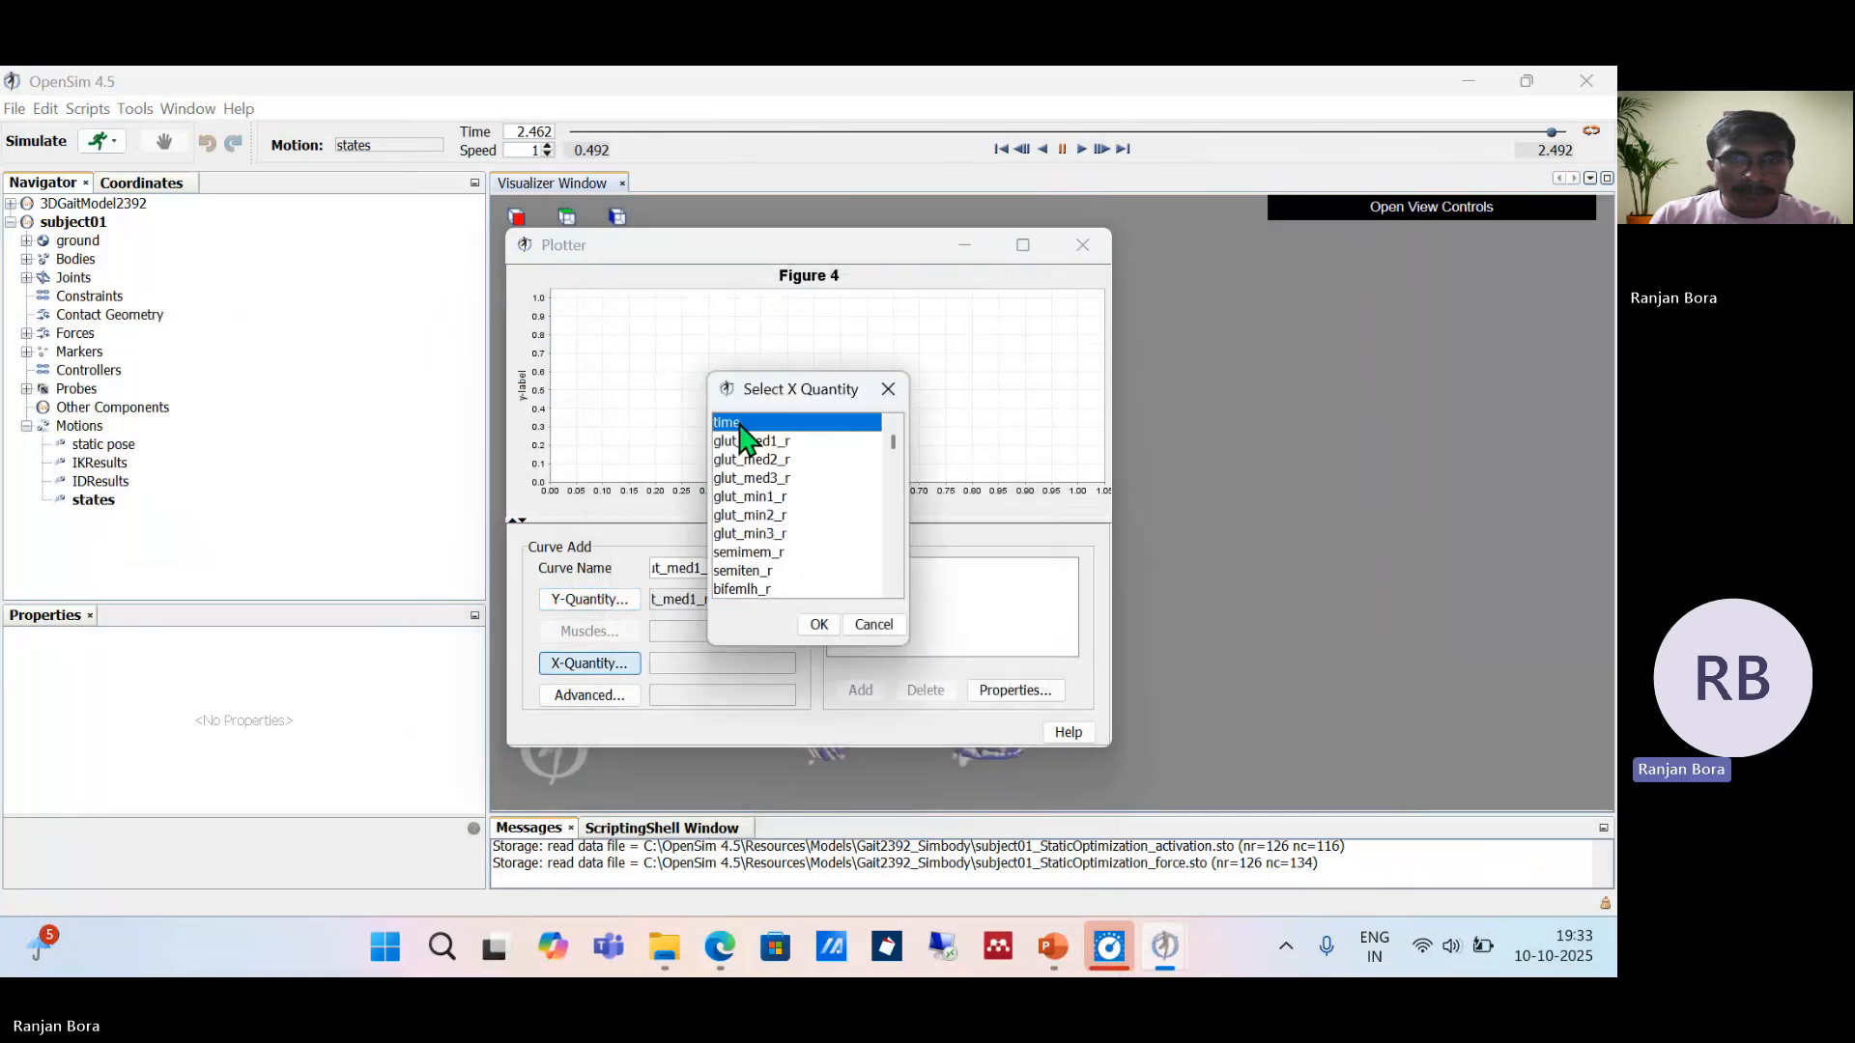
{"action": "left_click", "coordinate": [816, 626]}
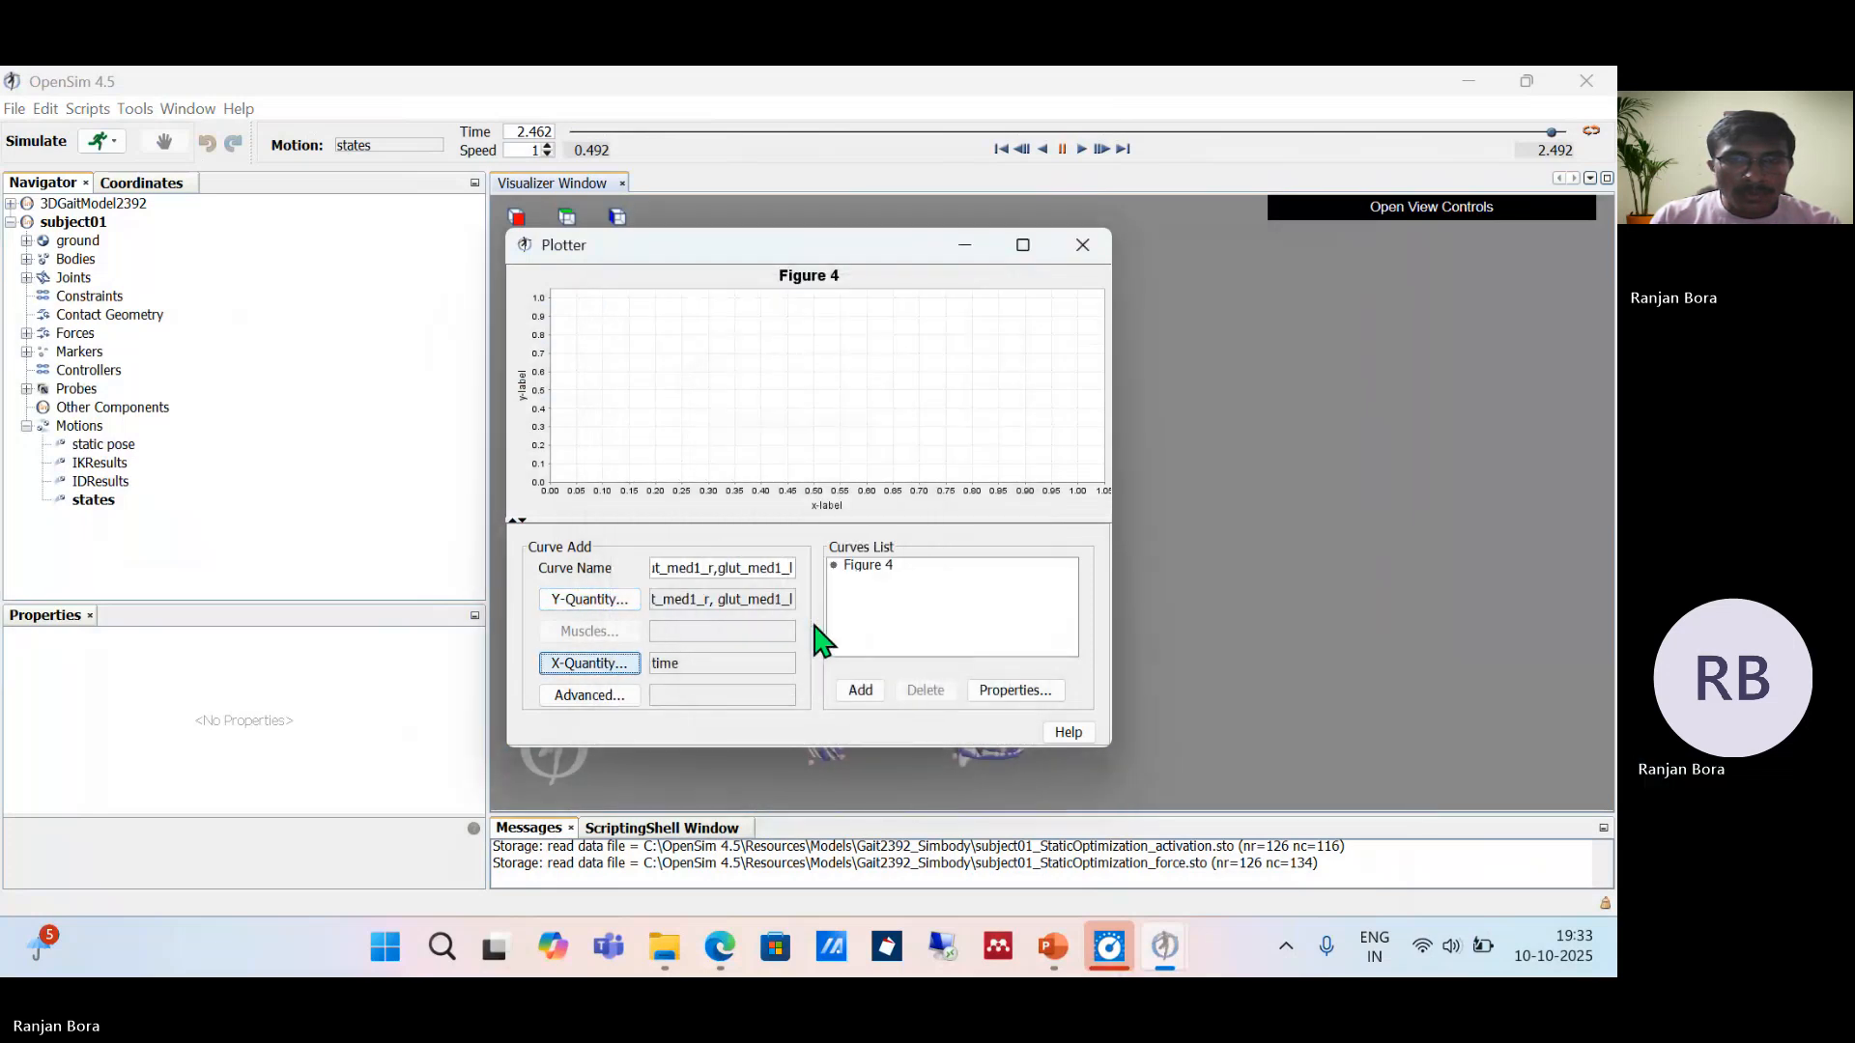
{"action": "left_click", "coordinate": [861, 689]}
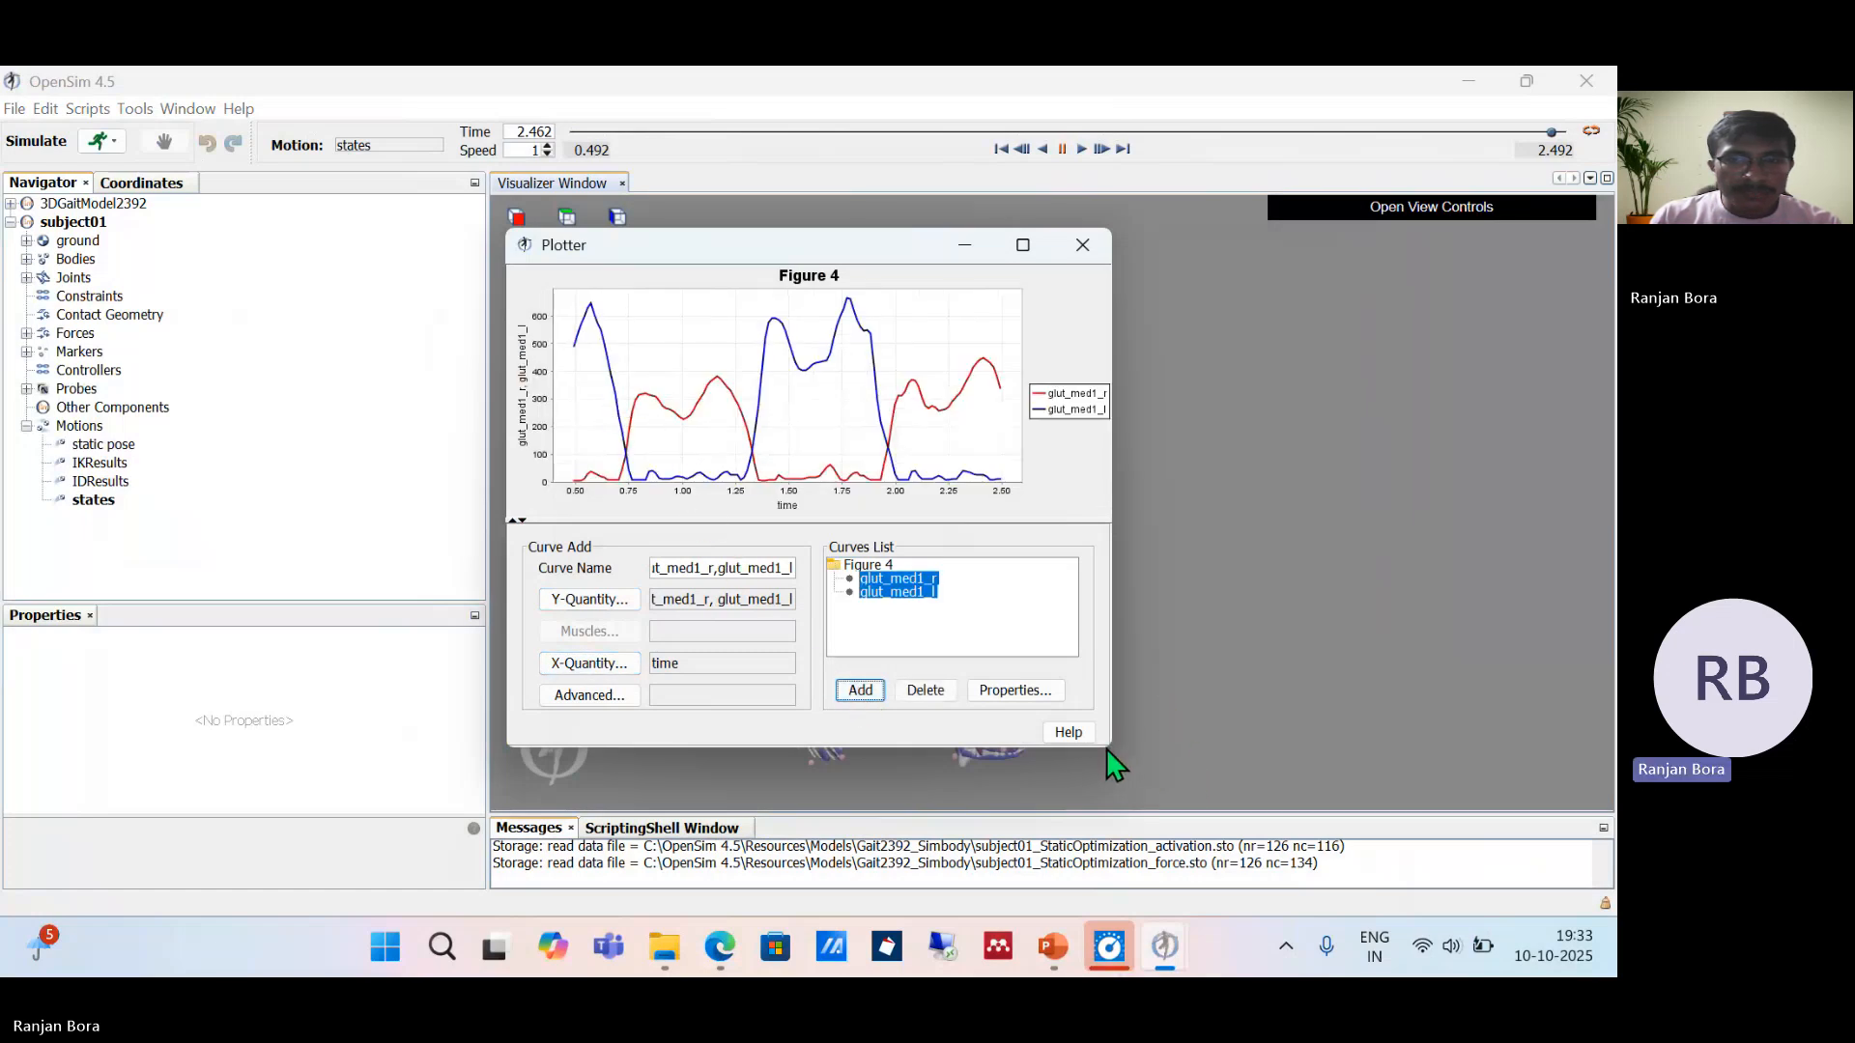
{"action": "left_click_drag", "start_coordinate": [1108, 750], "coordinate": [1421, 918]}
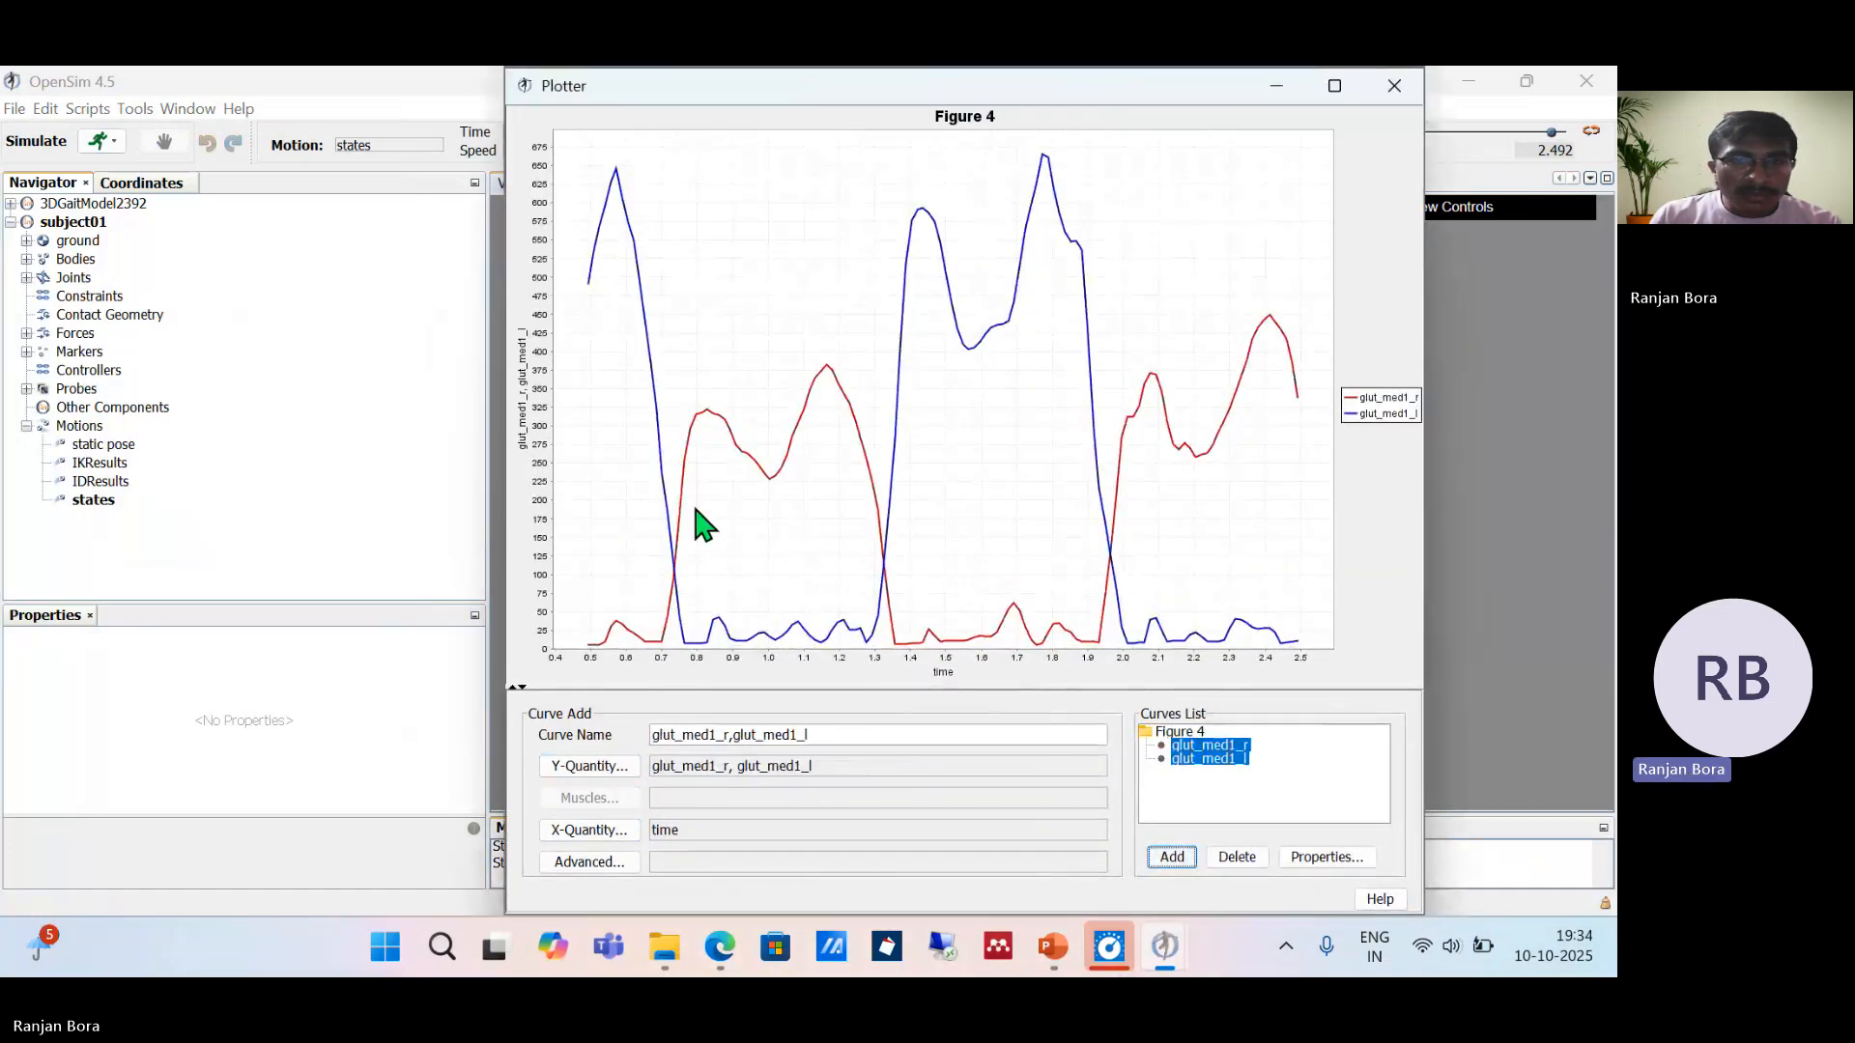
{"action": "mouse_move", "coordinate": [703, 649]}
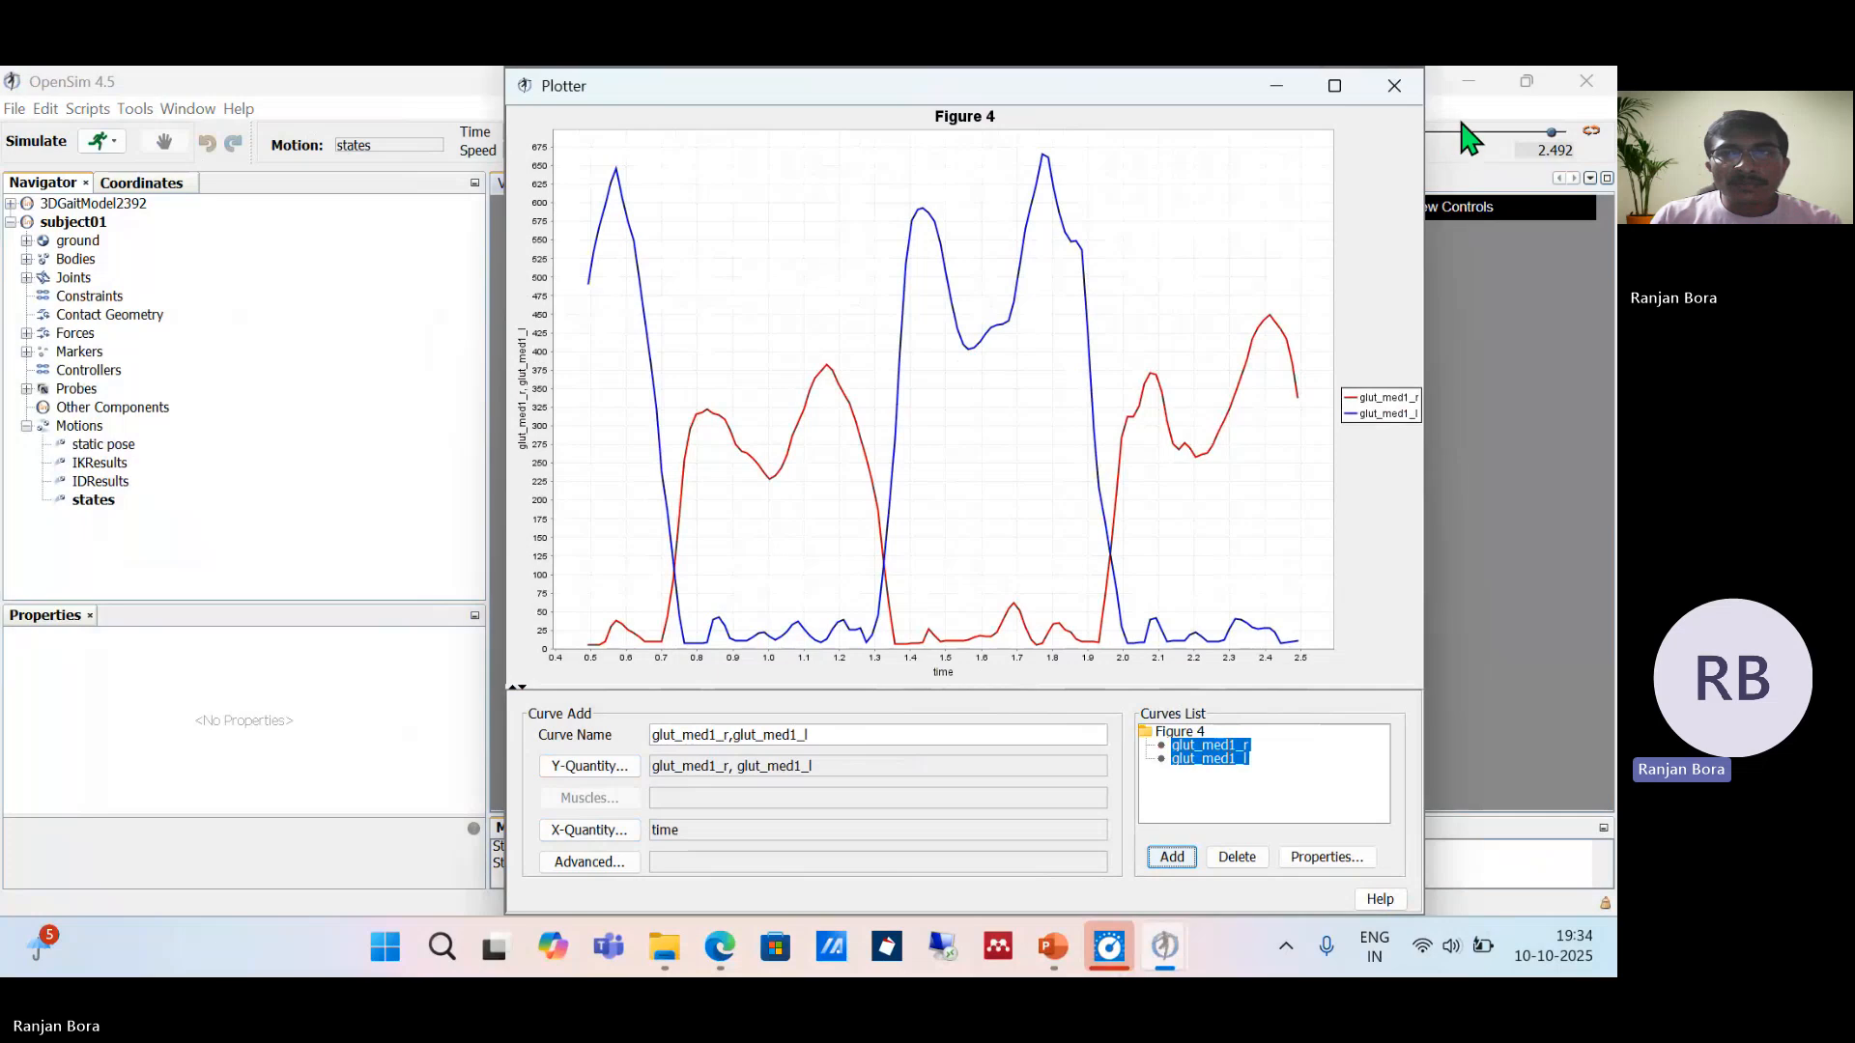
{"action": "left_click", "coordinate": [1394, 85]}
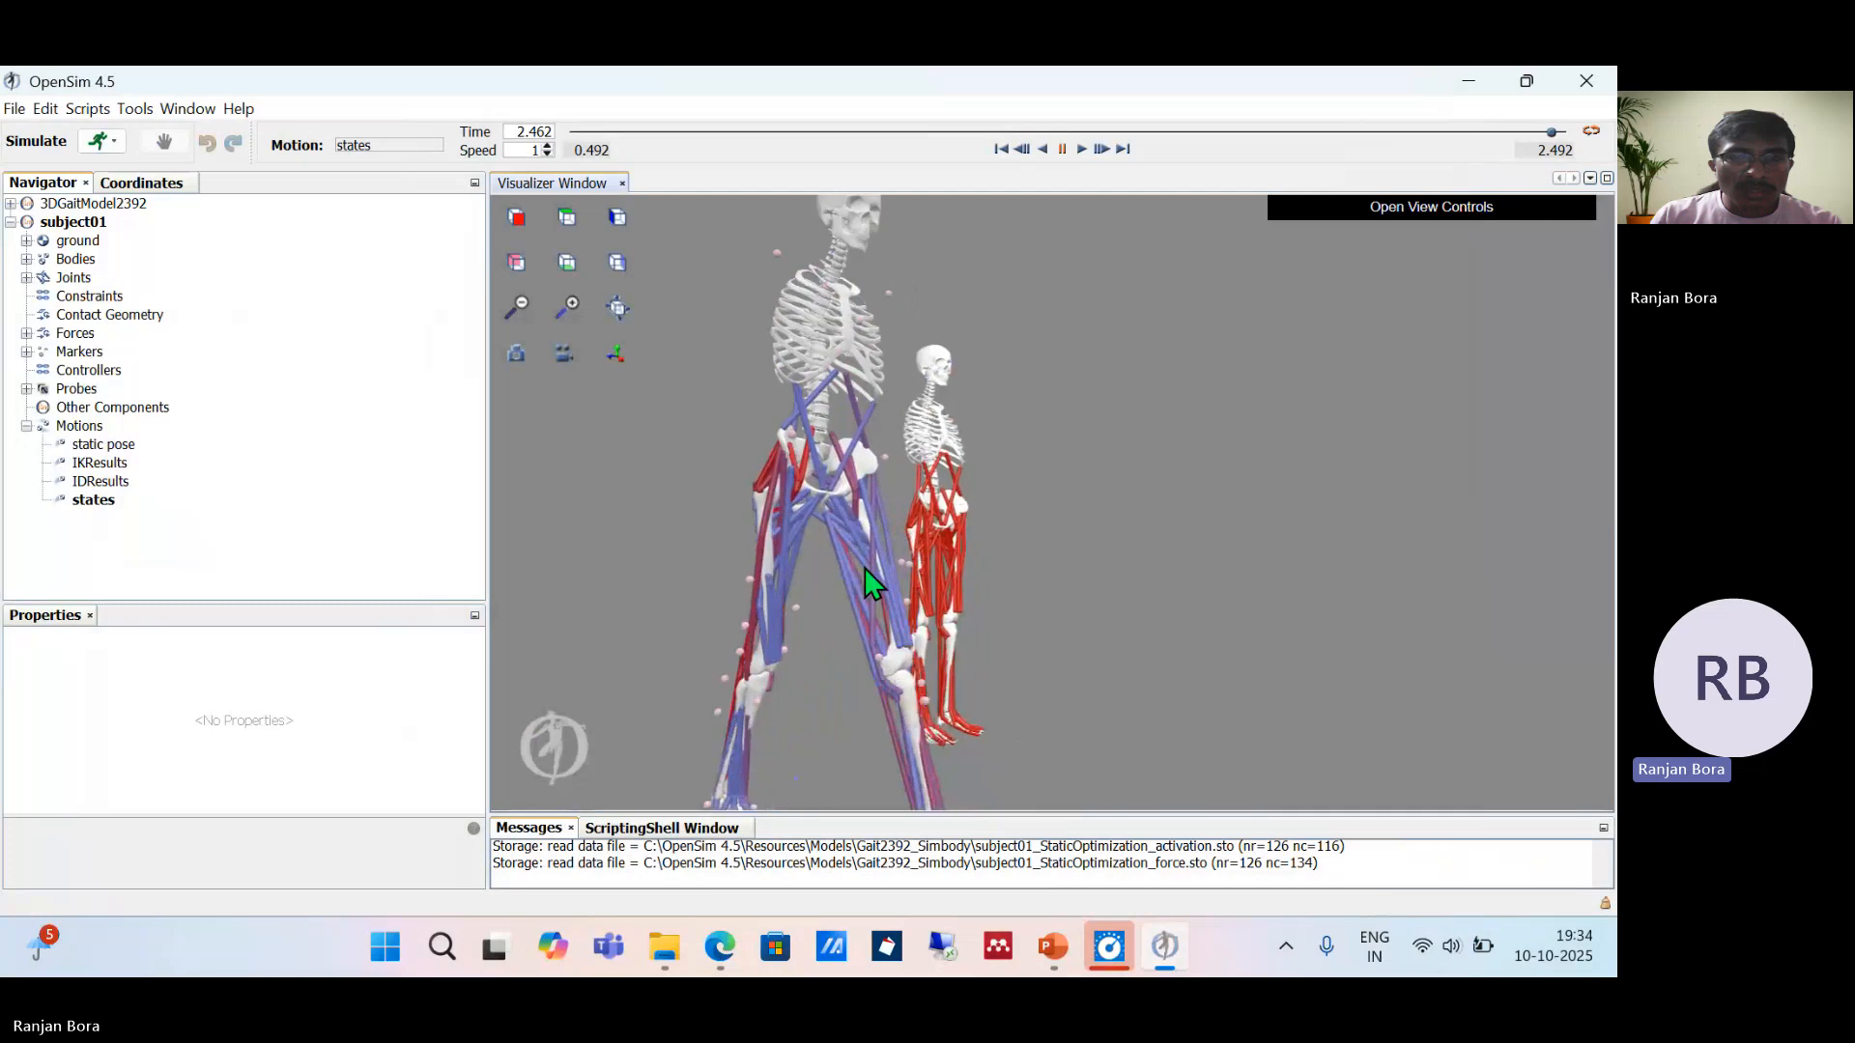
Step: Switch to the week 8 presentation in PowerPoint and show the closing "Thank you" slide
{"action": "scroll", "coordinate": [863, 571], "scroll_direction": "down", "scroll_amount": 4}
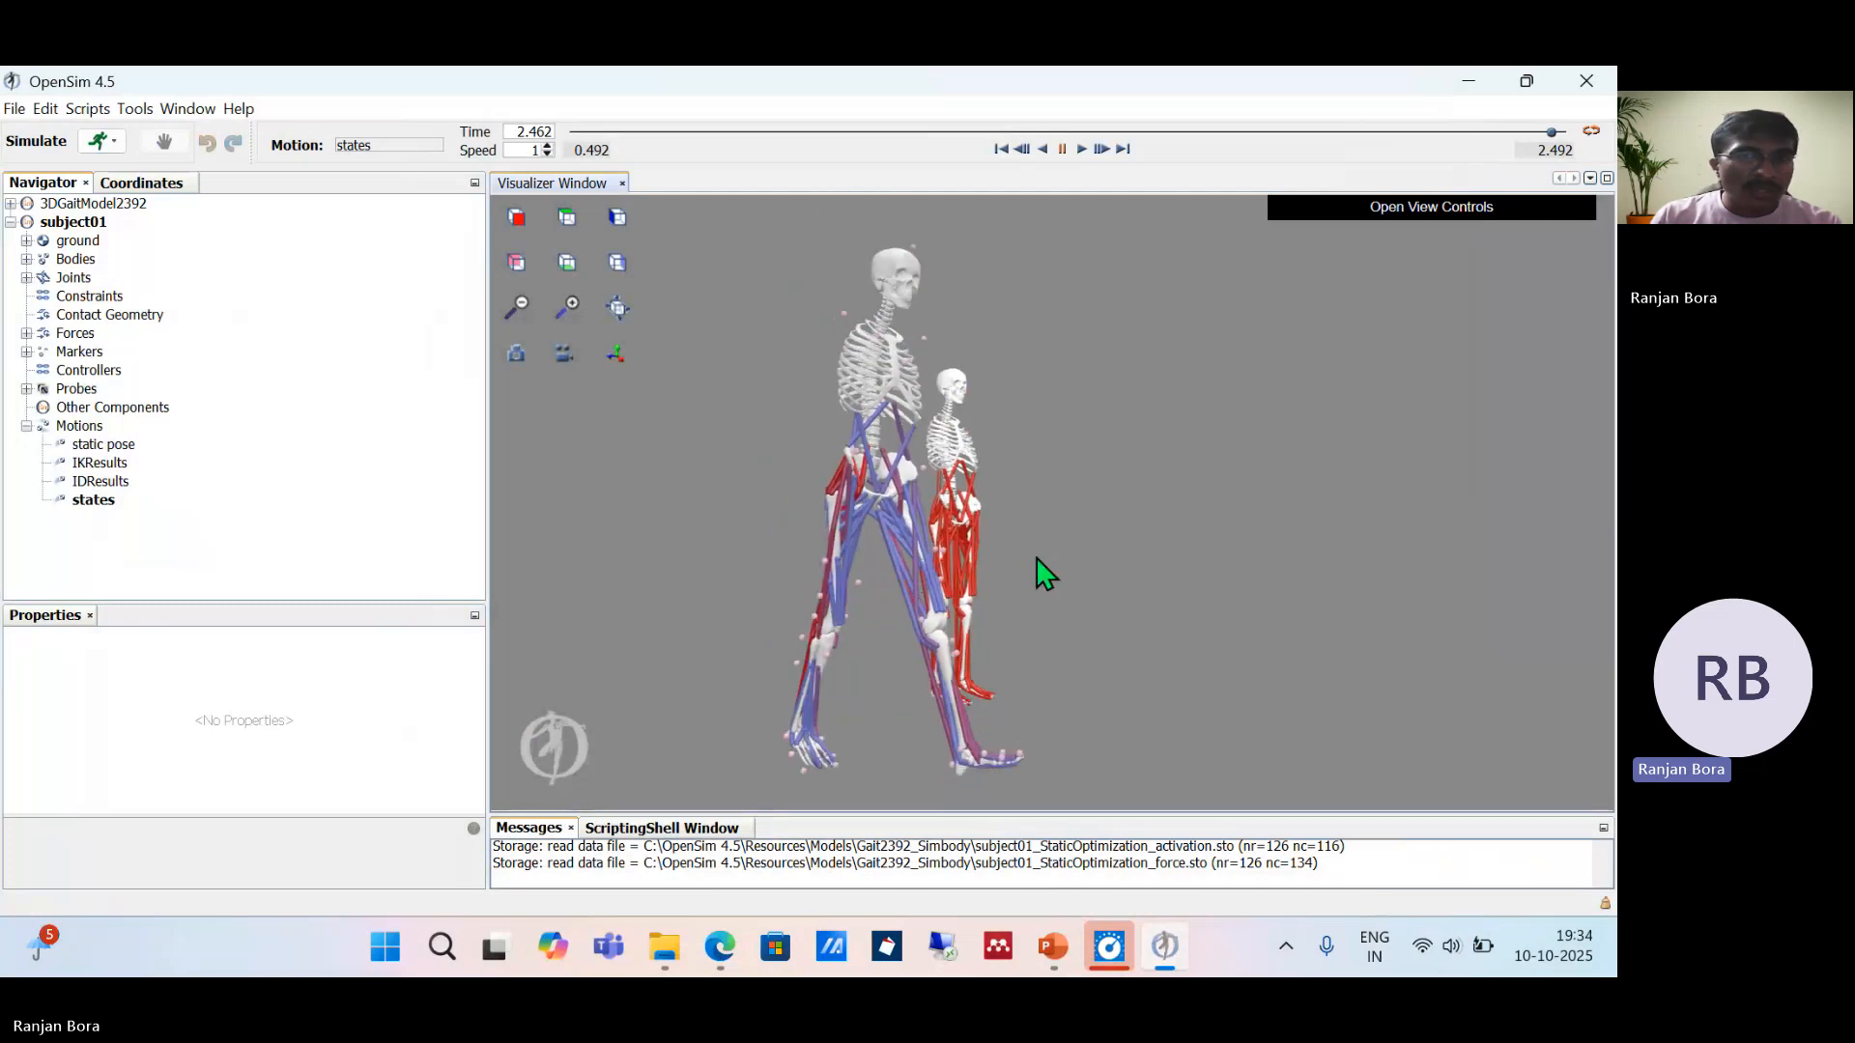
{"action": "left_click_drag", "start_coordinate": [1035, 559], "coordinate": [998, 587]}
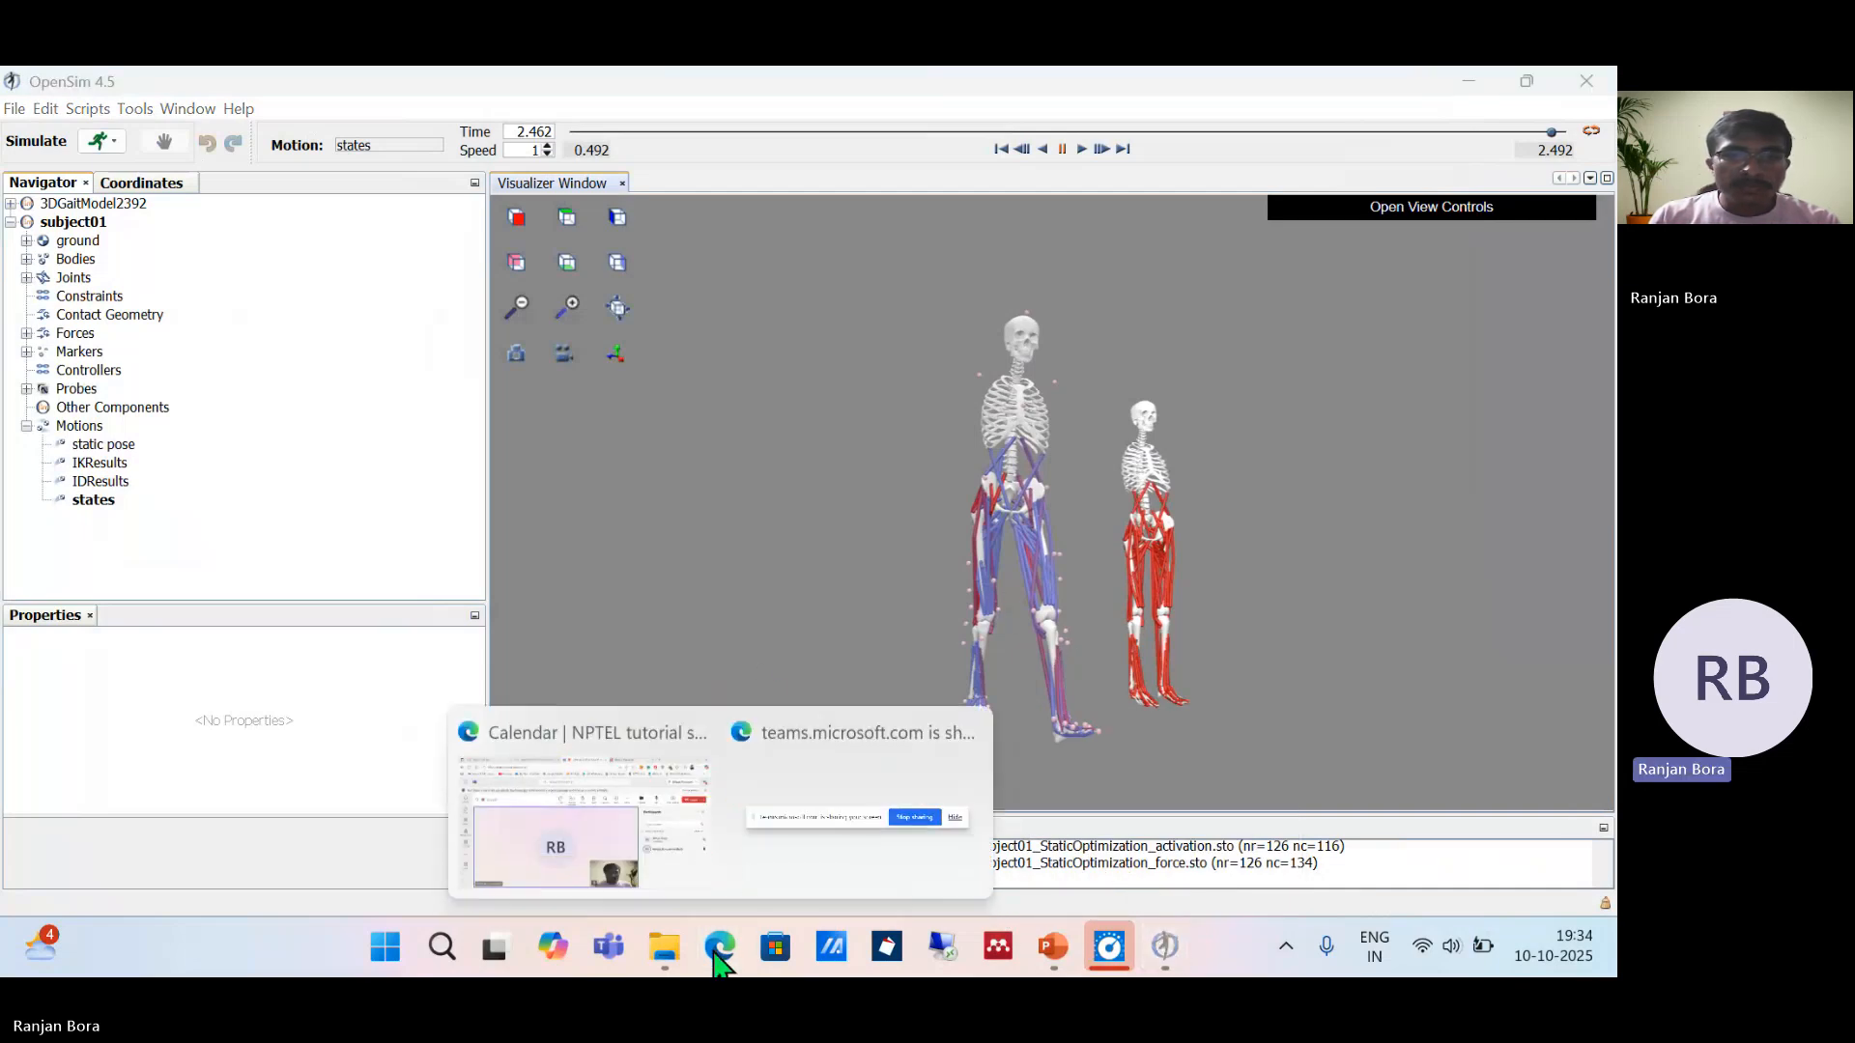
{"action": "left_click", "coordinate": [1054, 956]}
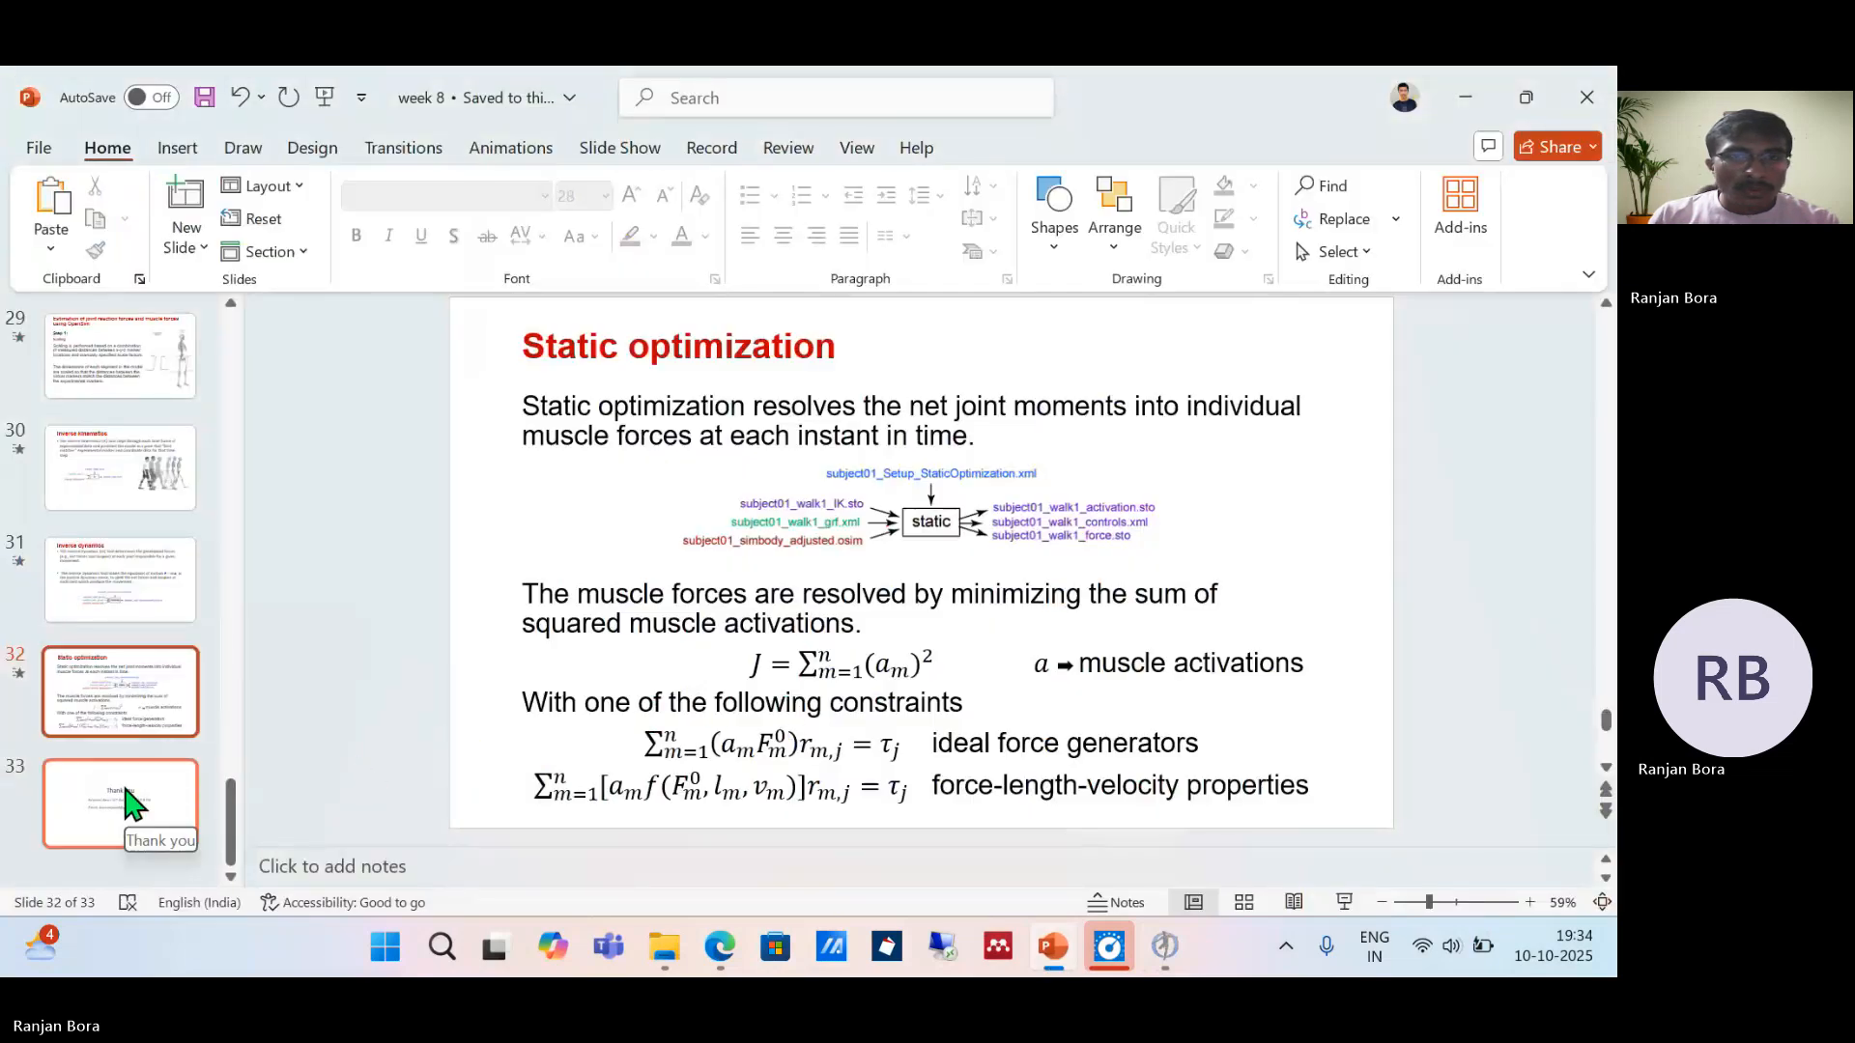
{"action": "left_click", "coordinate": [131, 802]}
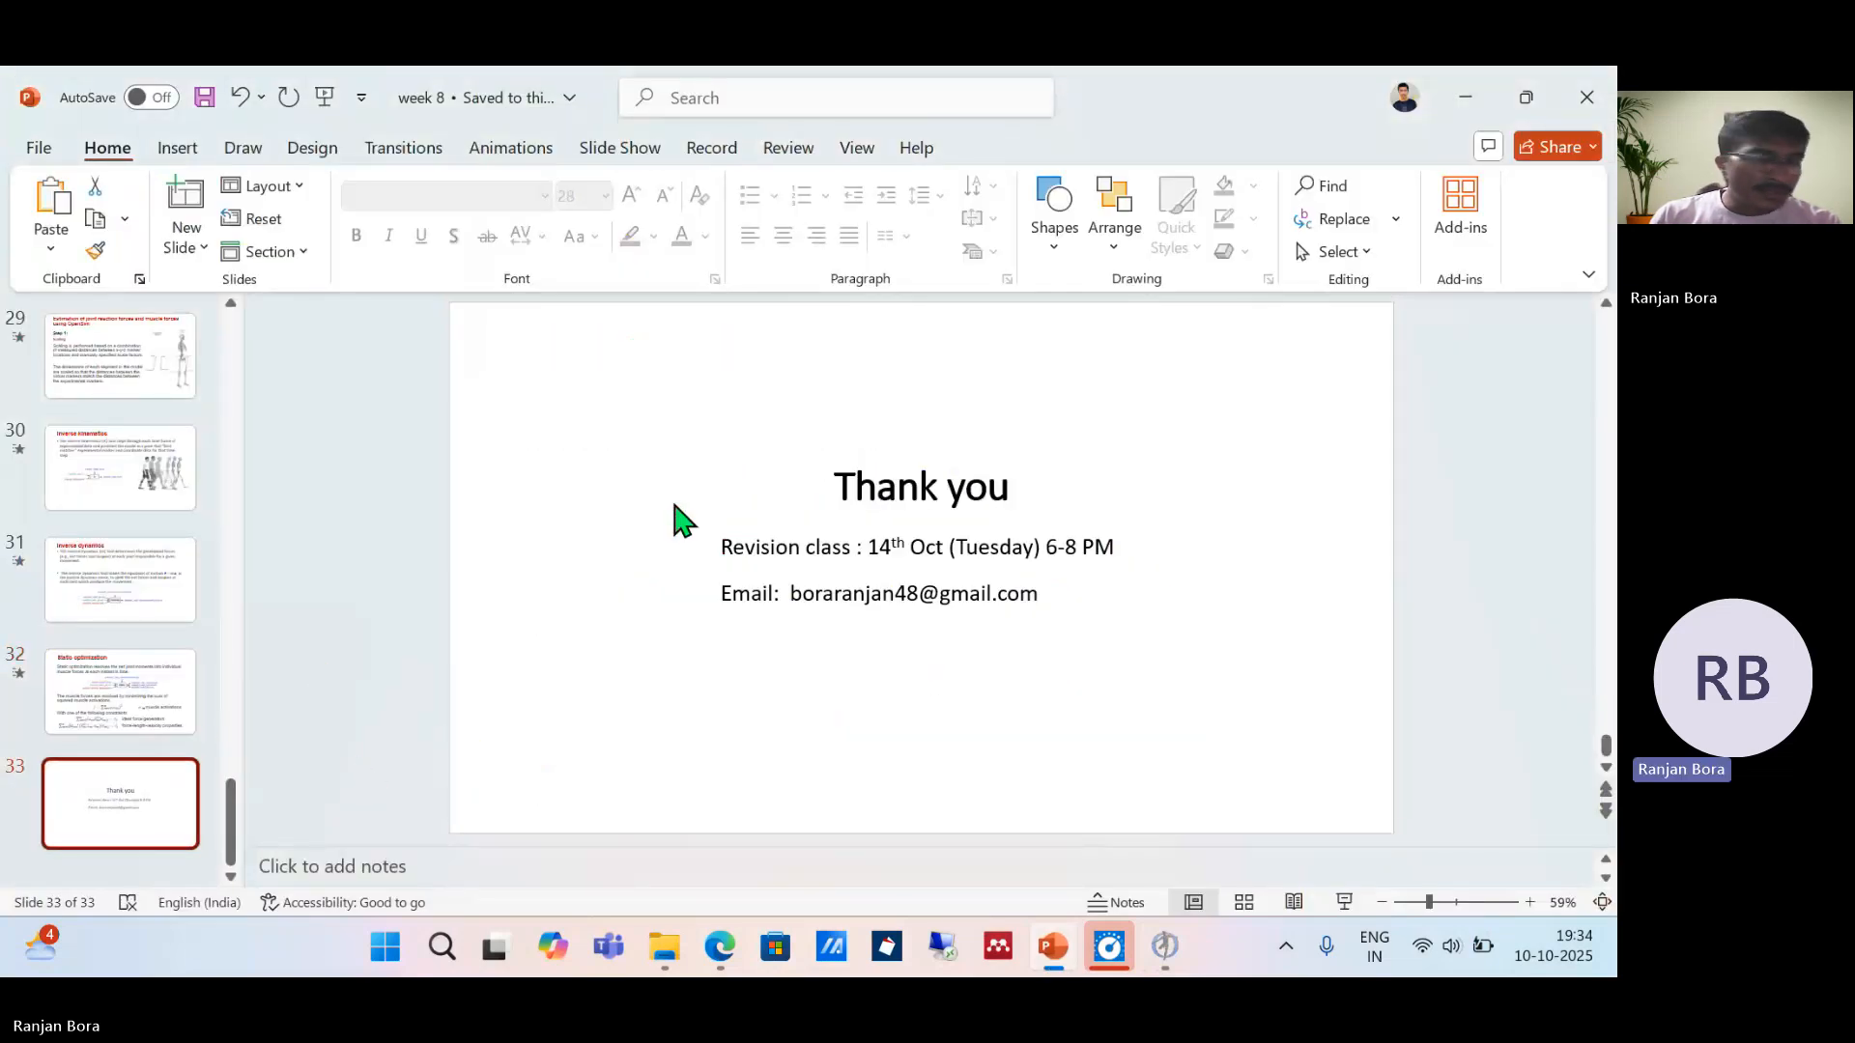